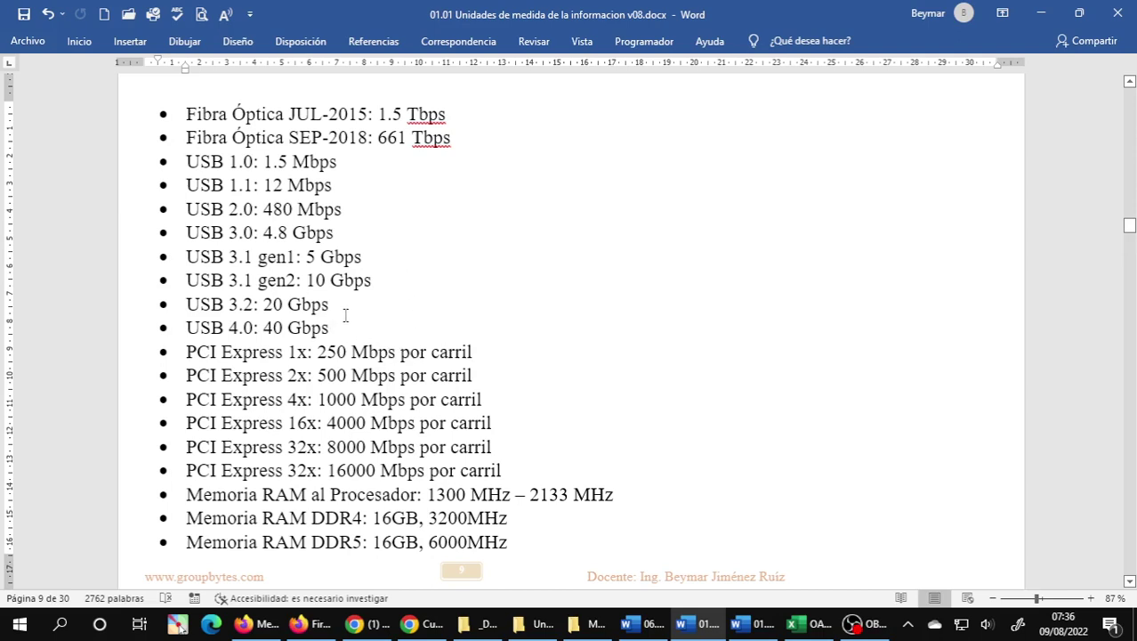
Review the transfer-rate list from the USB and PCI Express entries to the DMA and UDMA memory entries, marking the DMA 16 and DMA 33 lines.
scroll(352, 343, down, 1)
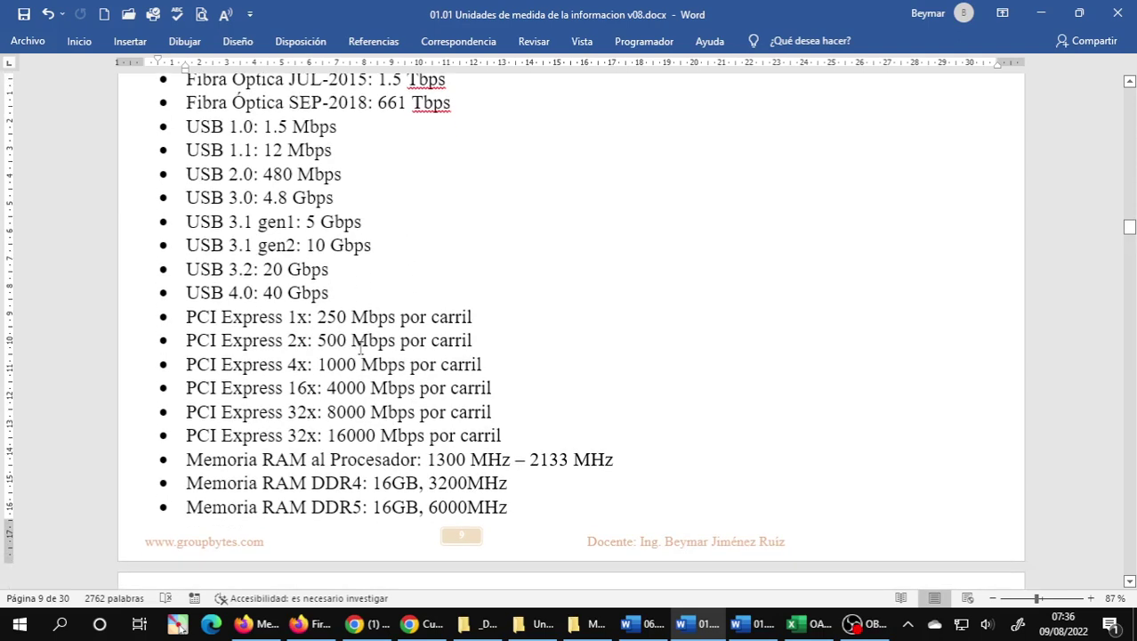
key(Up)
scroll(399, 316, down, 2)
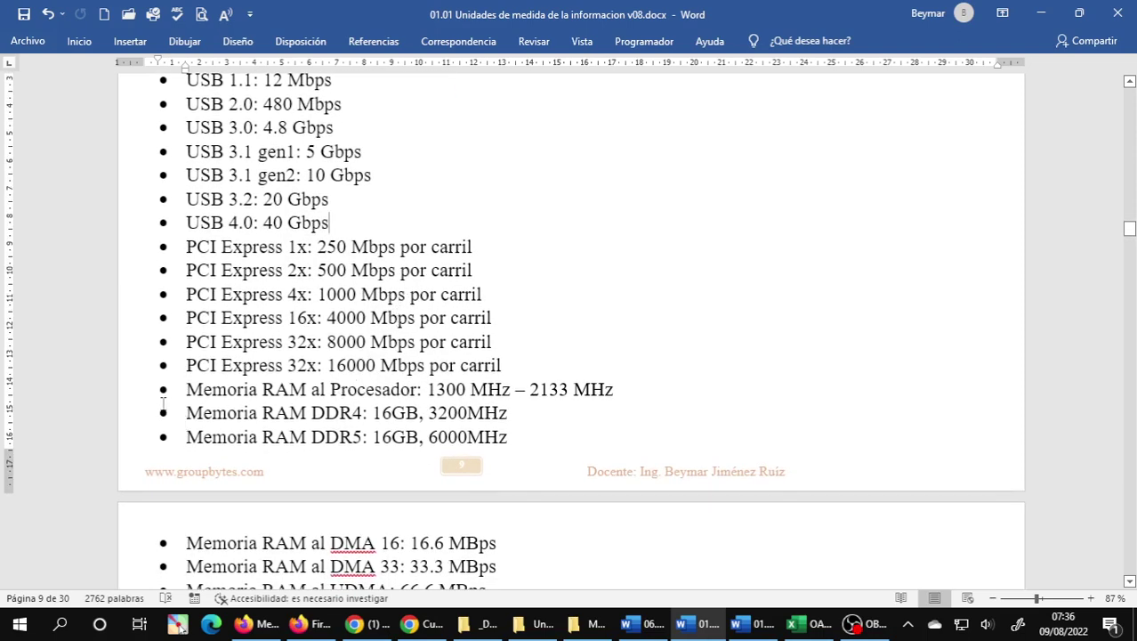
scroll(155, 384, down, 5)
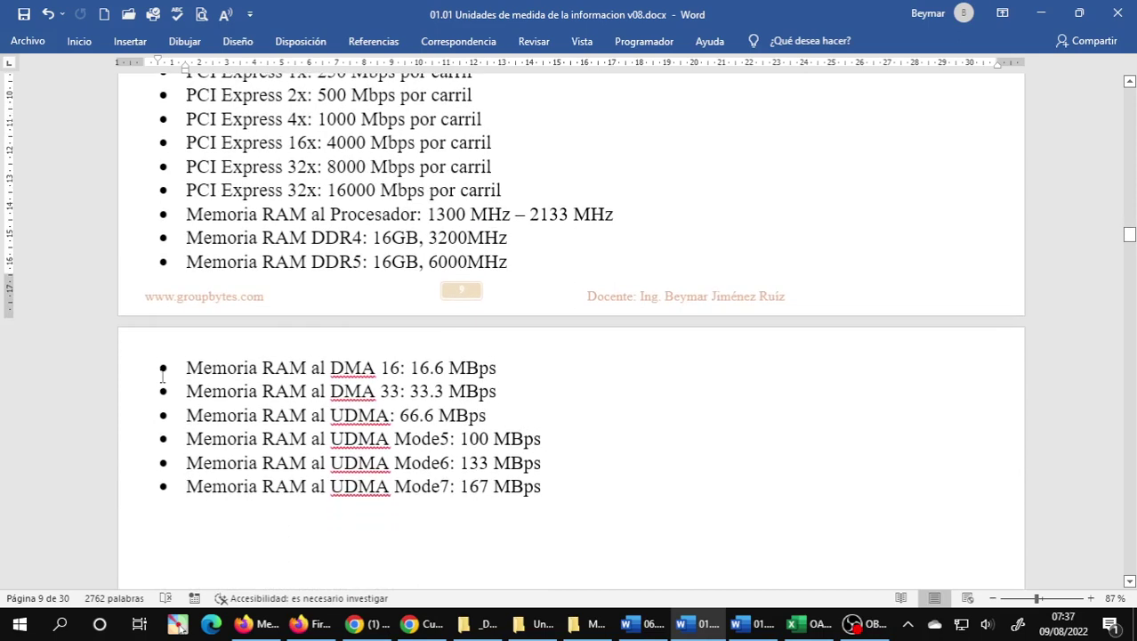
click(99, 375)
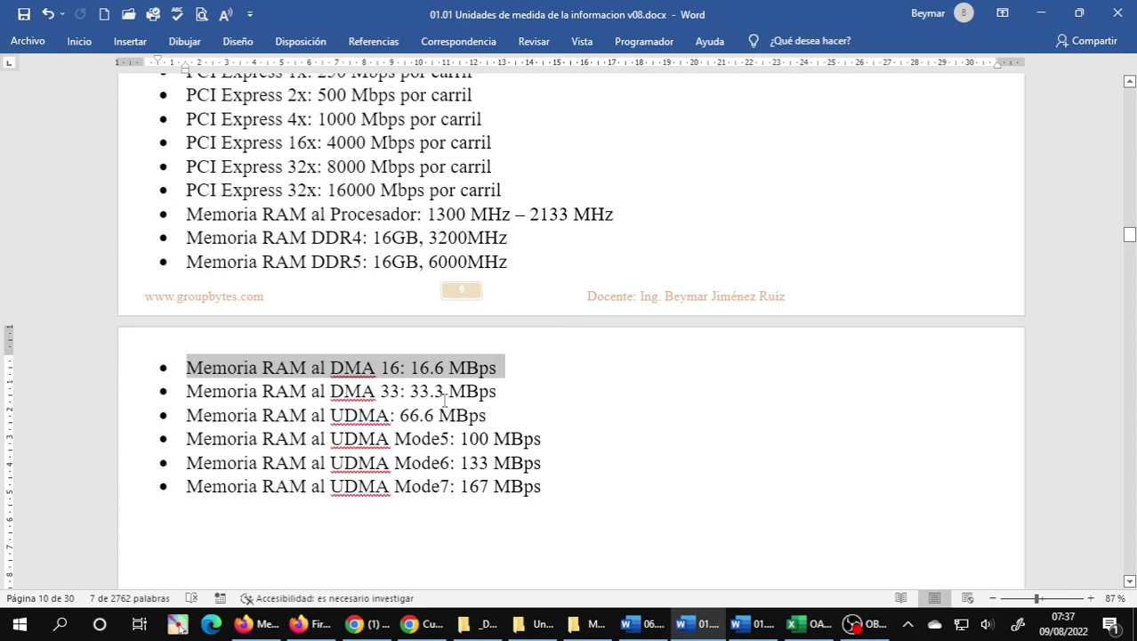
click(120, 392)
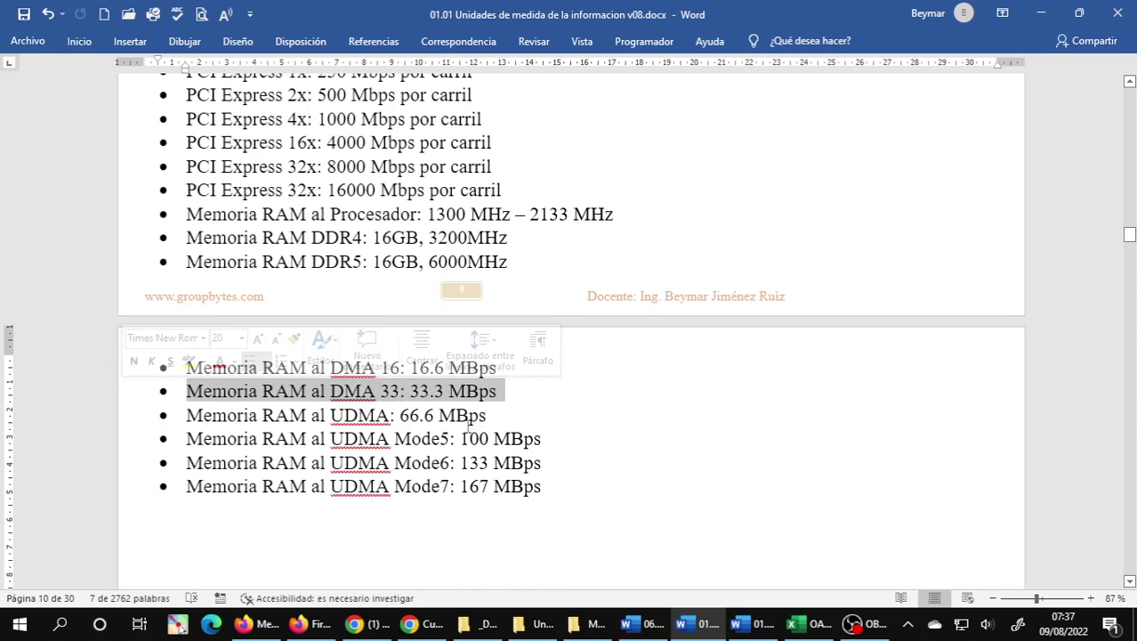
click(393, 414)
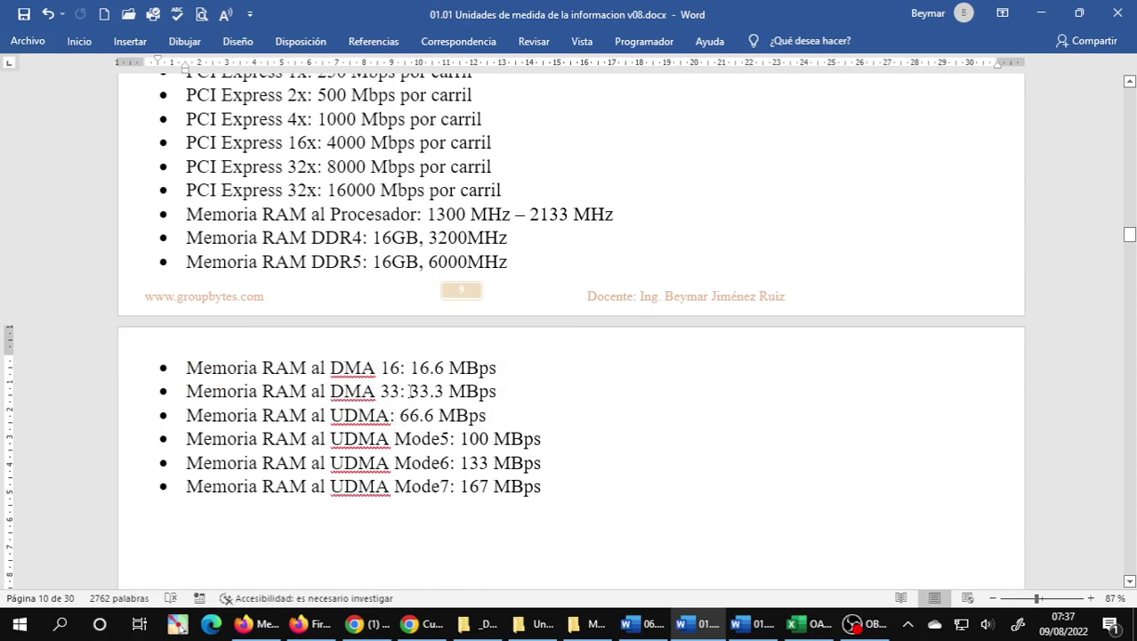
double_click(344, 391)
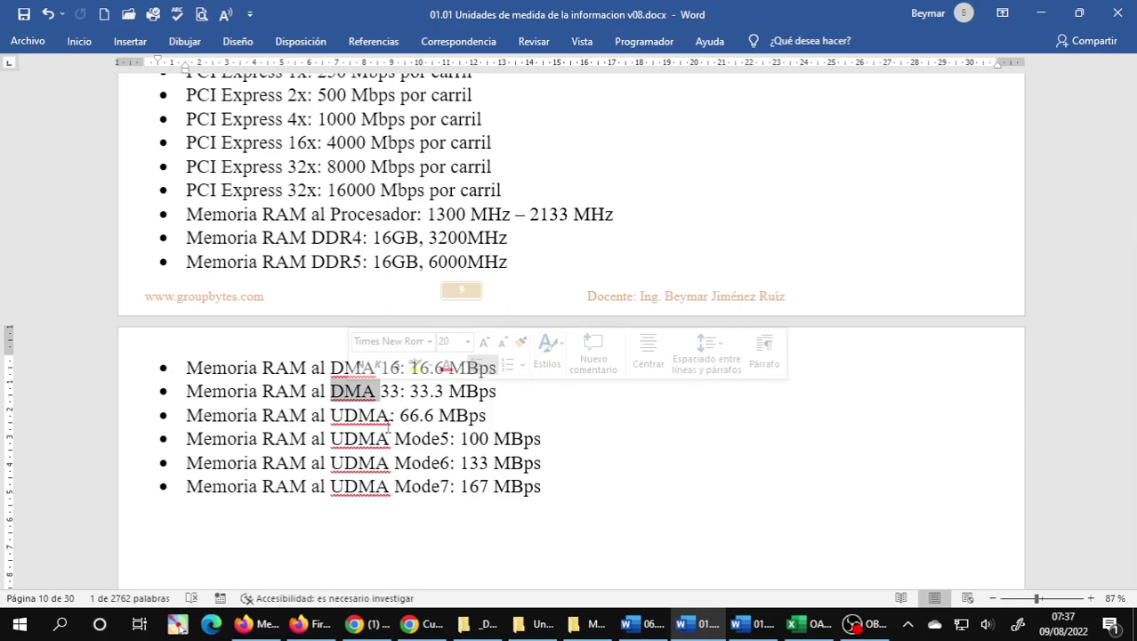
click(414, 418)
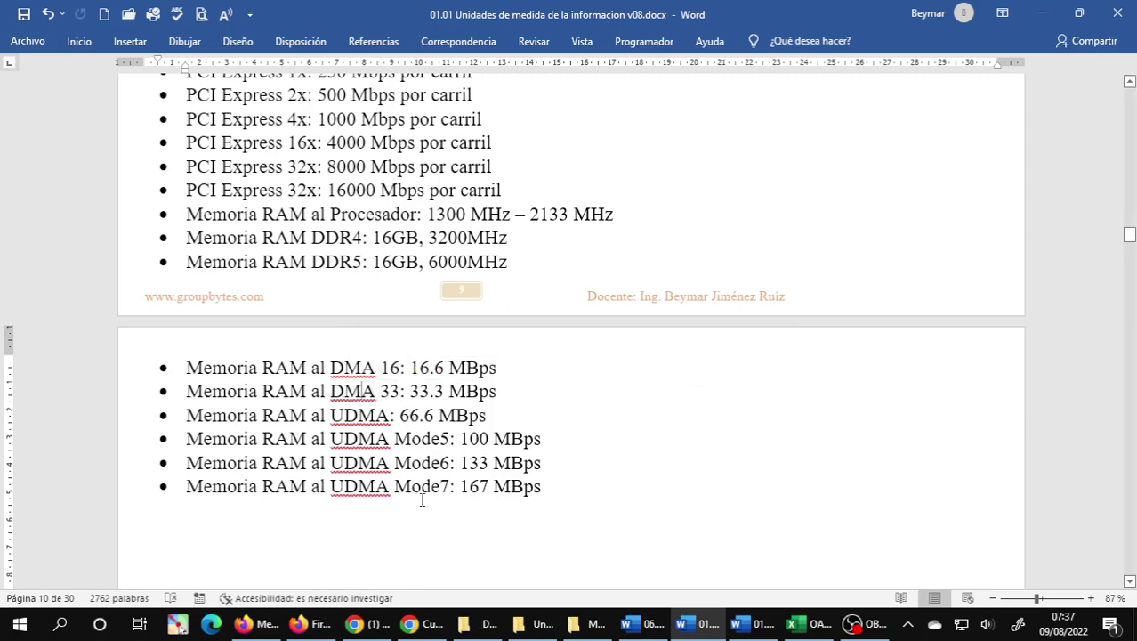
Switch to File Explorer and send "01.01.02 Funcionamiento del DMA.jpg" to the ORG.ARQ.COMPUTADORAS_A1 group in WhatsApp Web.
click(533, 623)
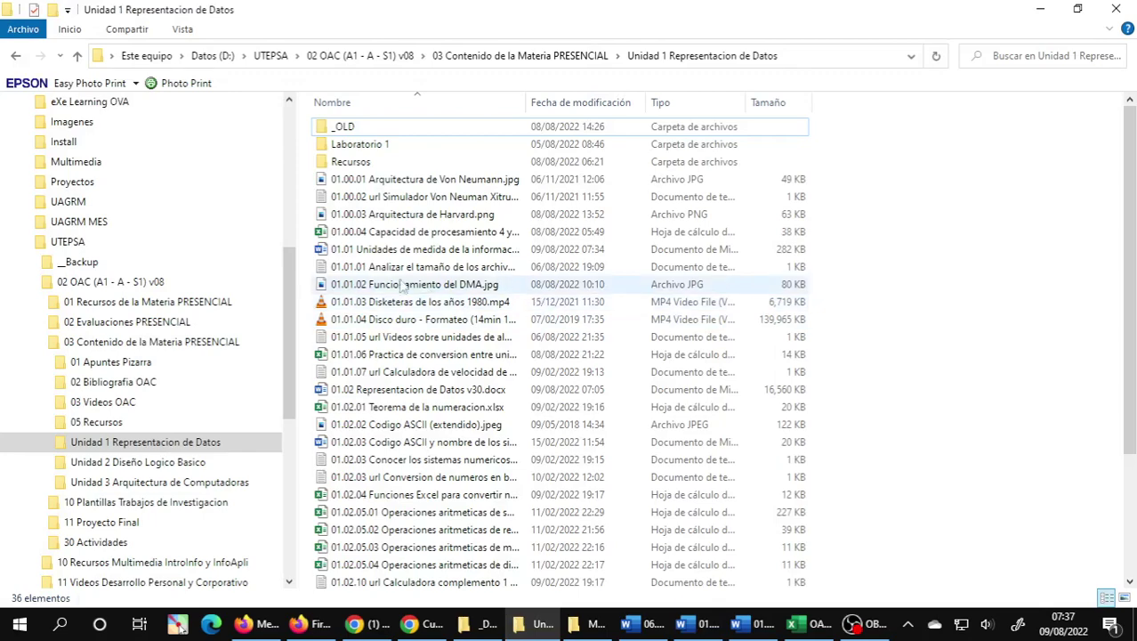
click(386, 287)
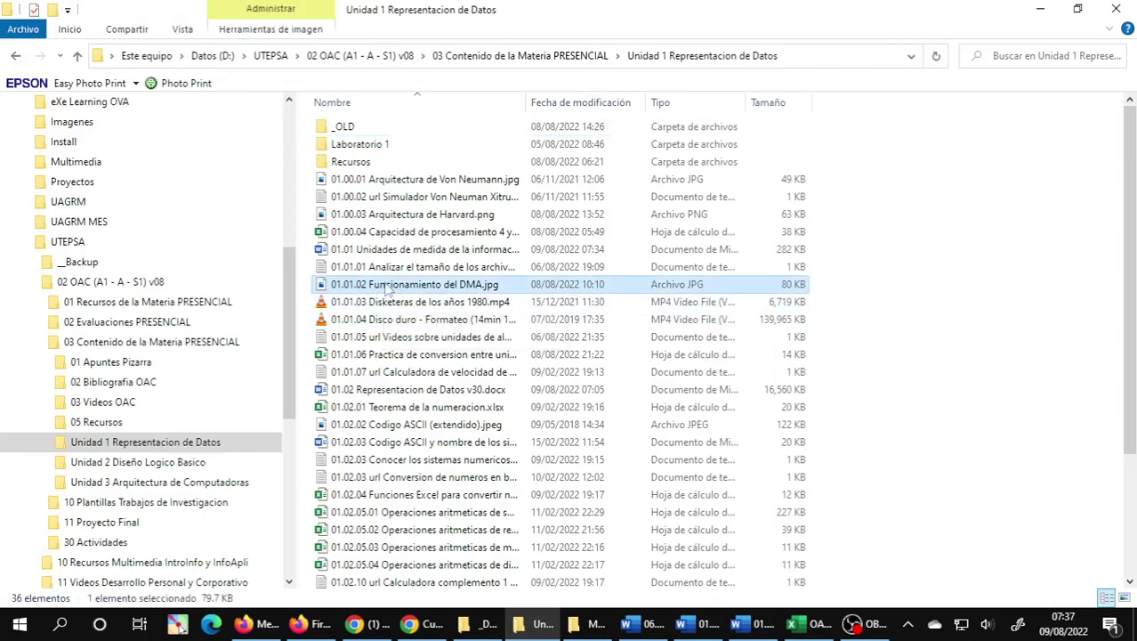
mouse_move(319, 629)
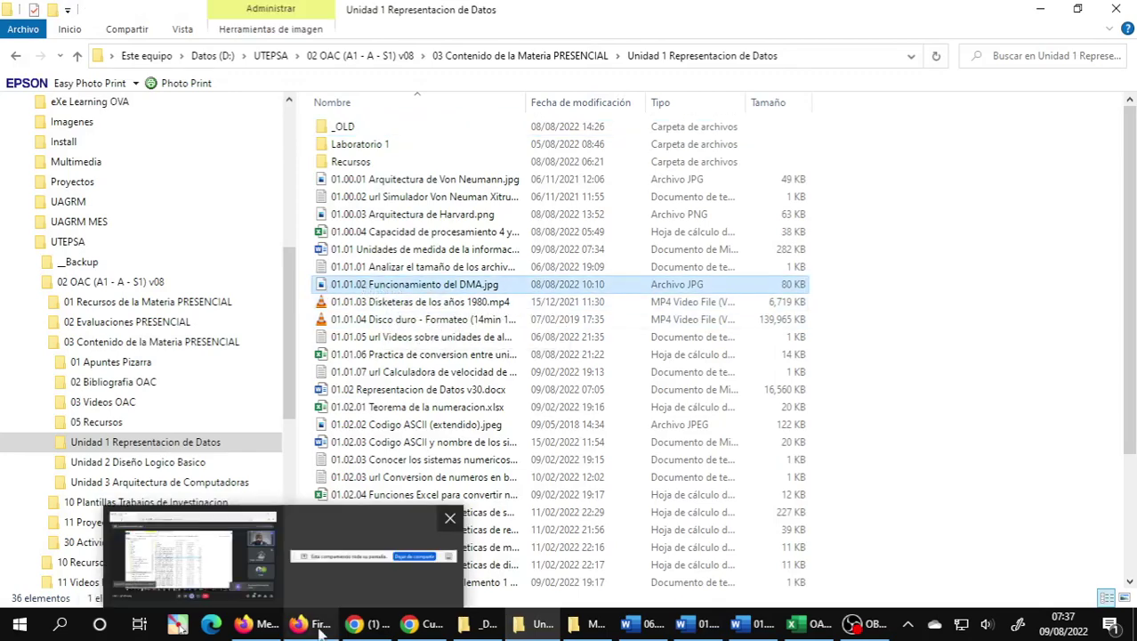
click(365, 623)
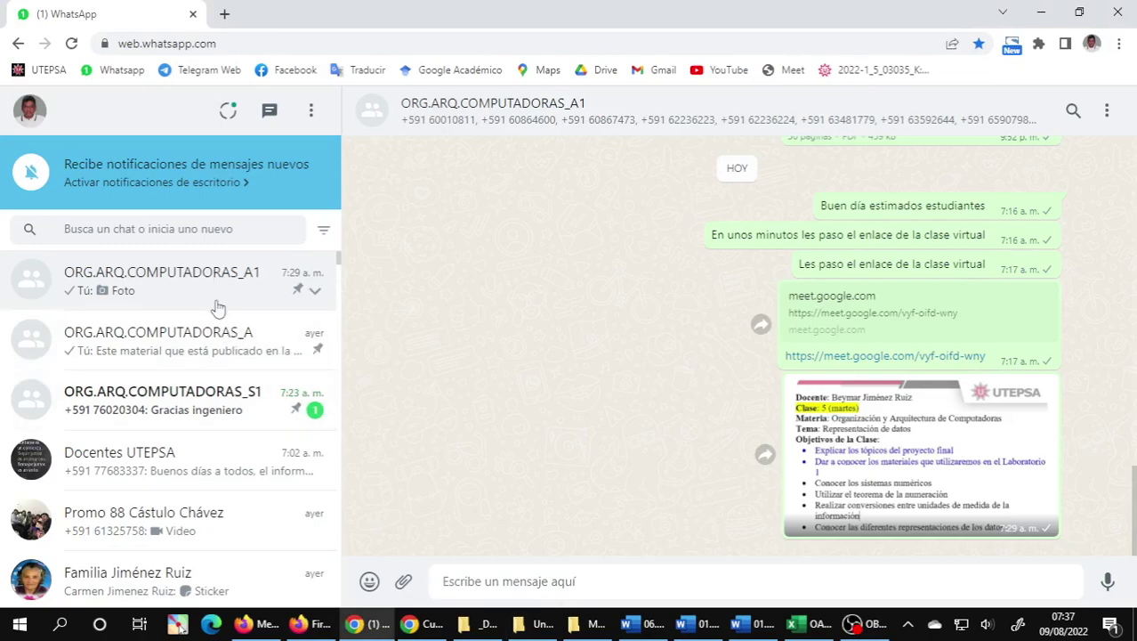
click(480, 622)
click(532, 622)
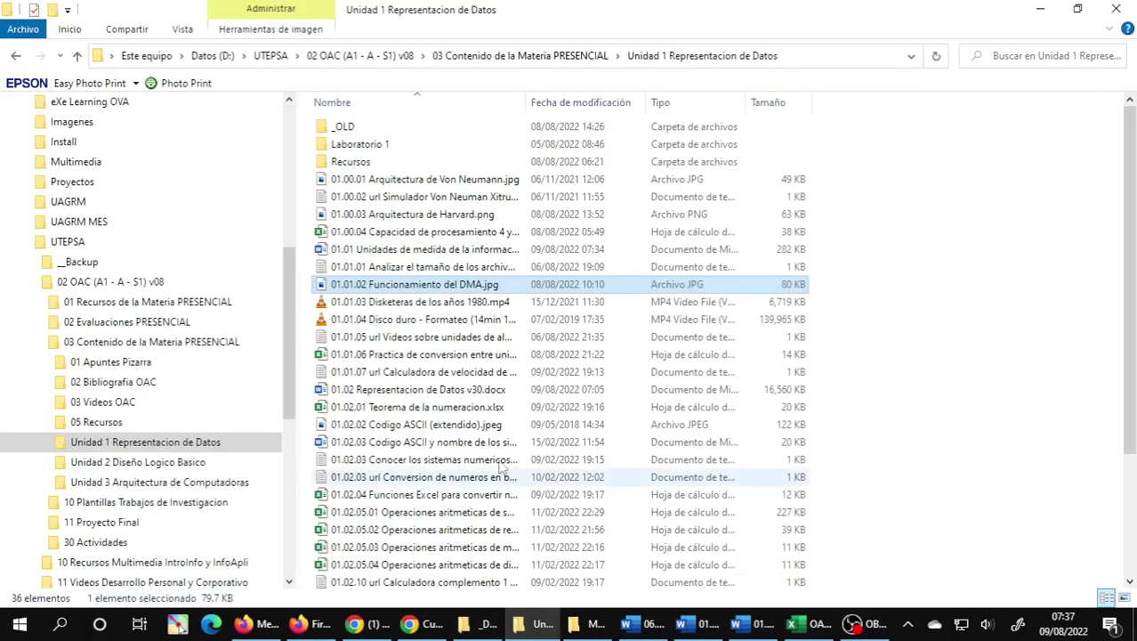
drag(331, 286, 860, 385)
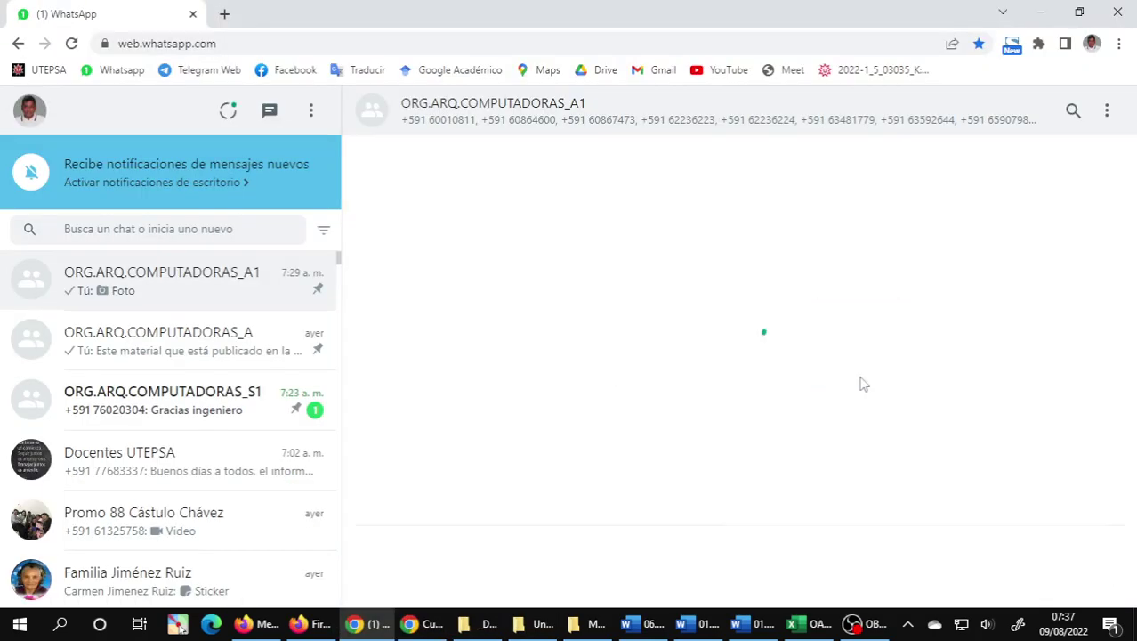
click(1086, 572)
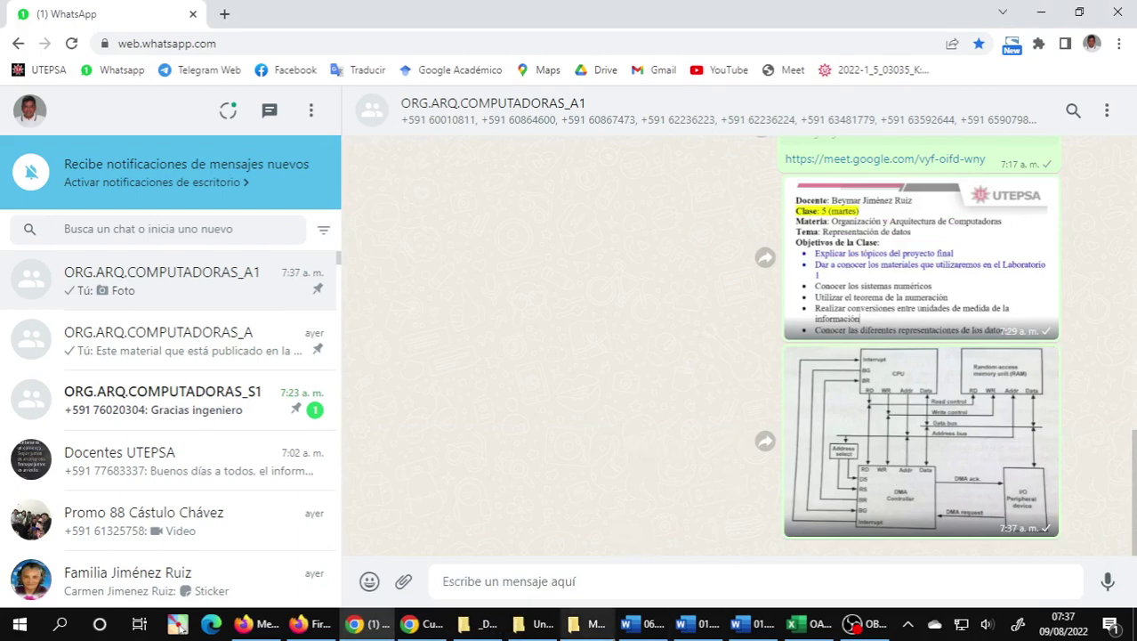
Check the Google Meet call and the OBS recording, returning to the Meet window.
mouse_move(339, 616)
click(436, 570)
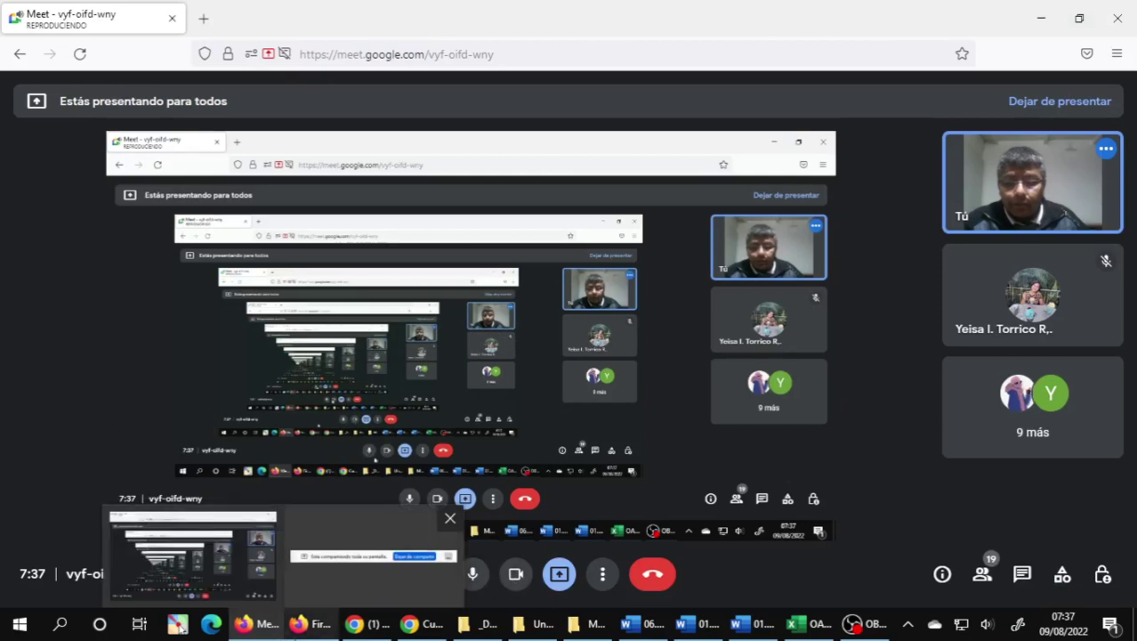
click(854, 623)
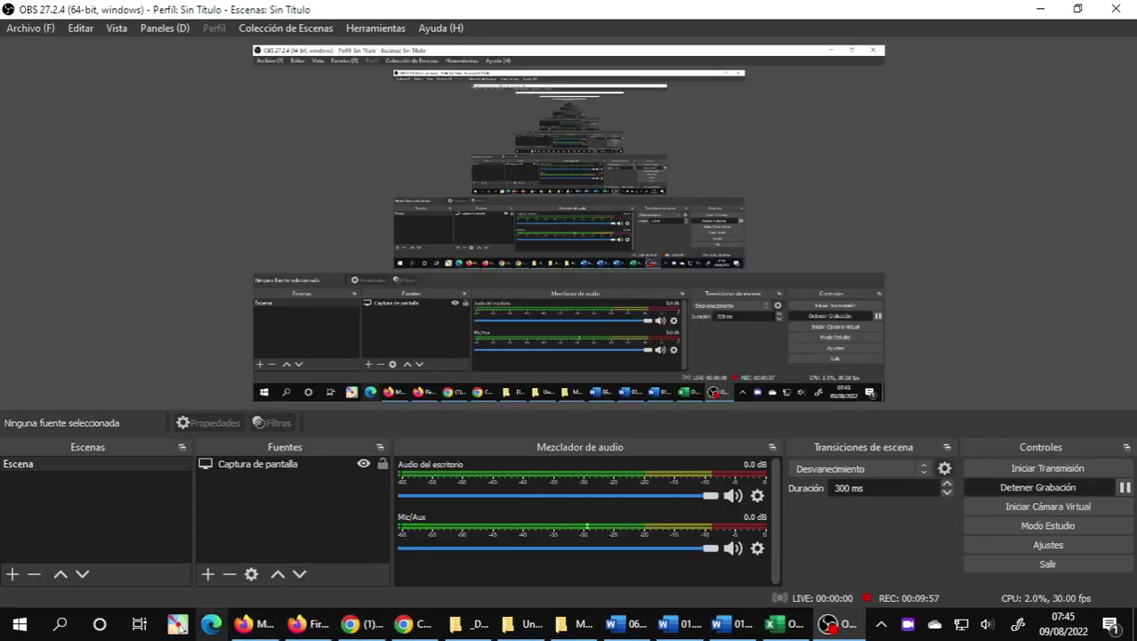
click(252, 628)
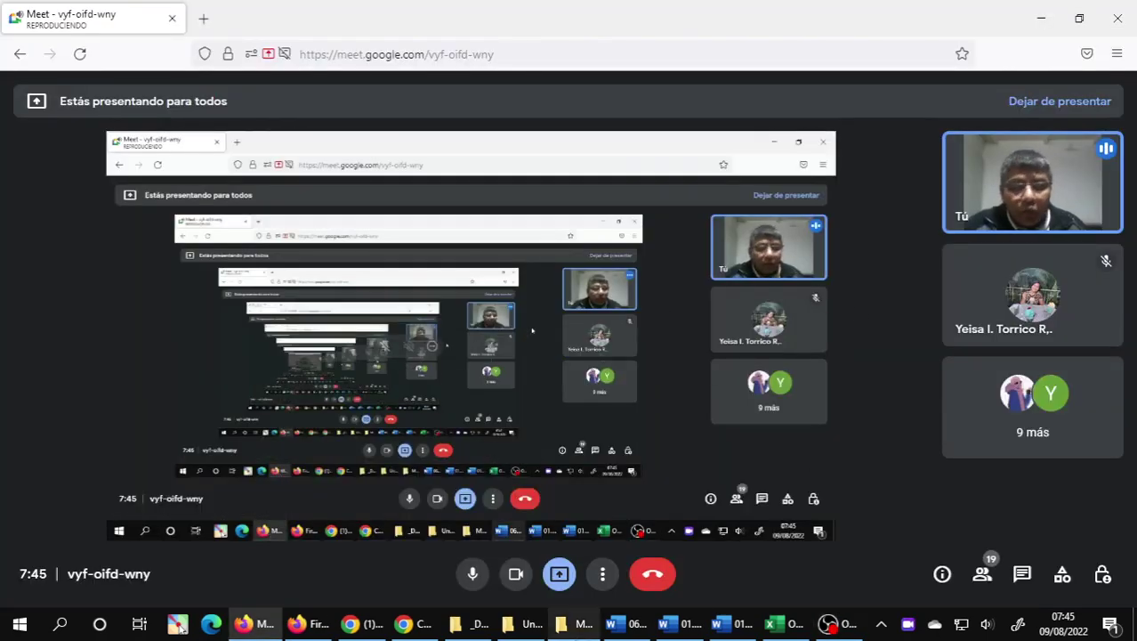
mouse_move(583, 629)
In the Word document on information units, color the "Red de datos LAN Coaxial Banda Ancha 100 Km" bullet with the recently used blue.
click(628, 626)
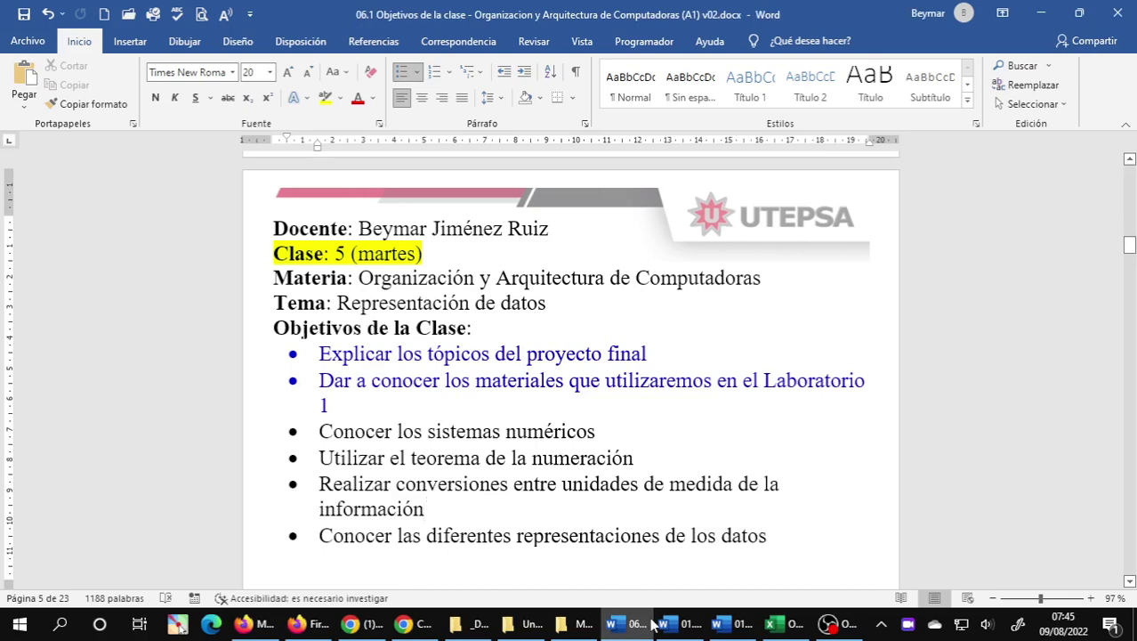
click(680, 626)
scroll(356, 365, up, 8)
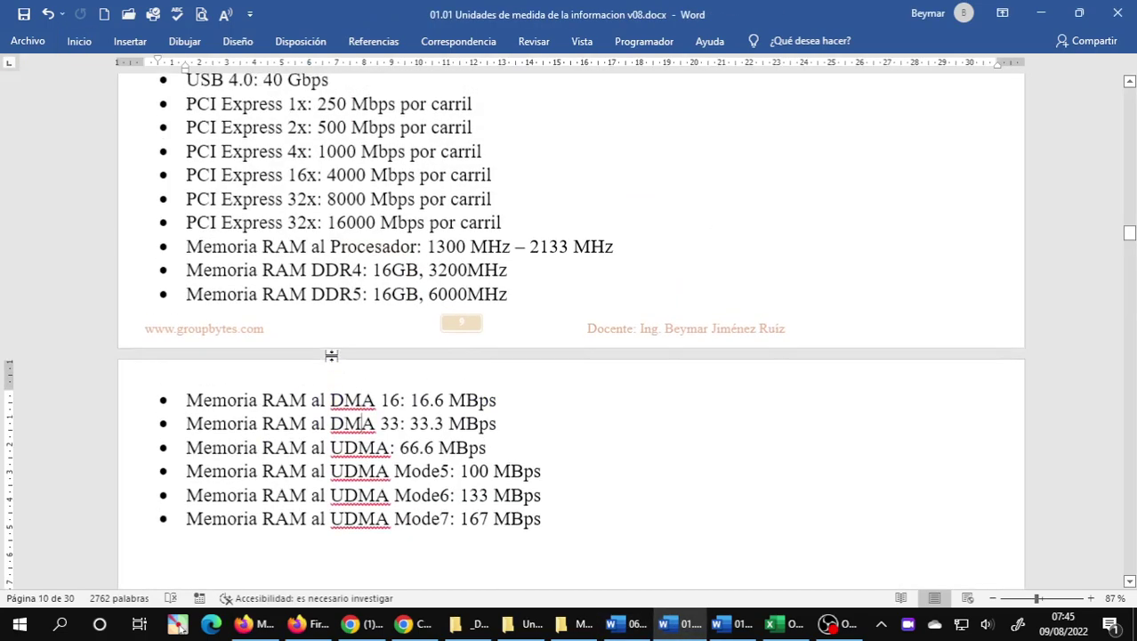
scroll(328, 347, up, 3)
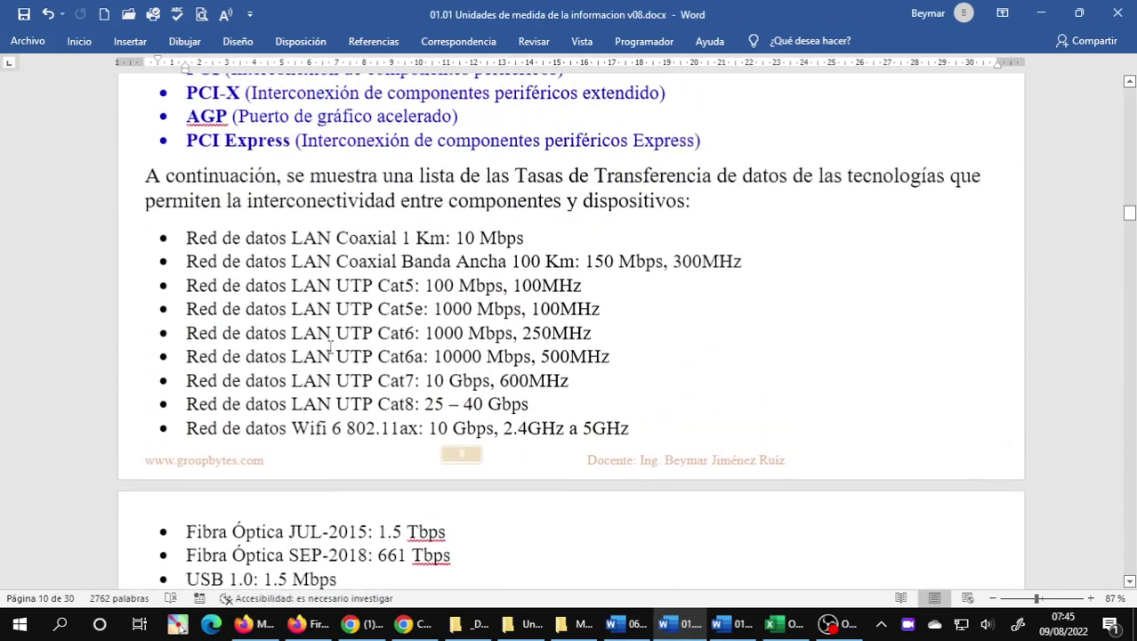
scroll(331, 347, down, 1)
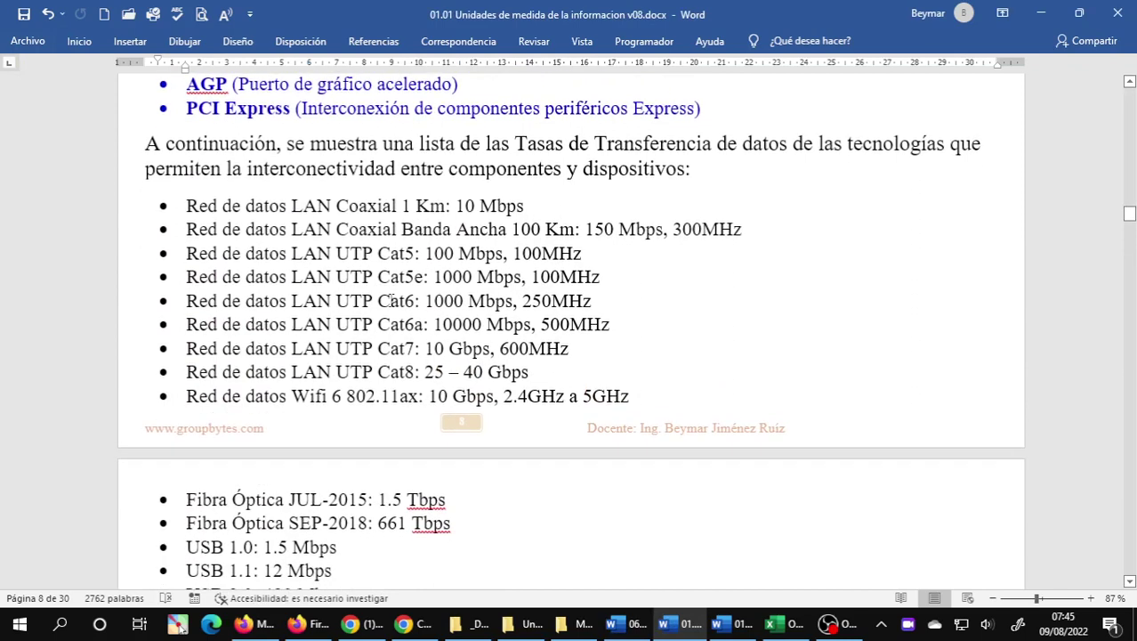
click(133, 230)
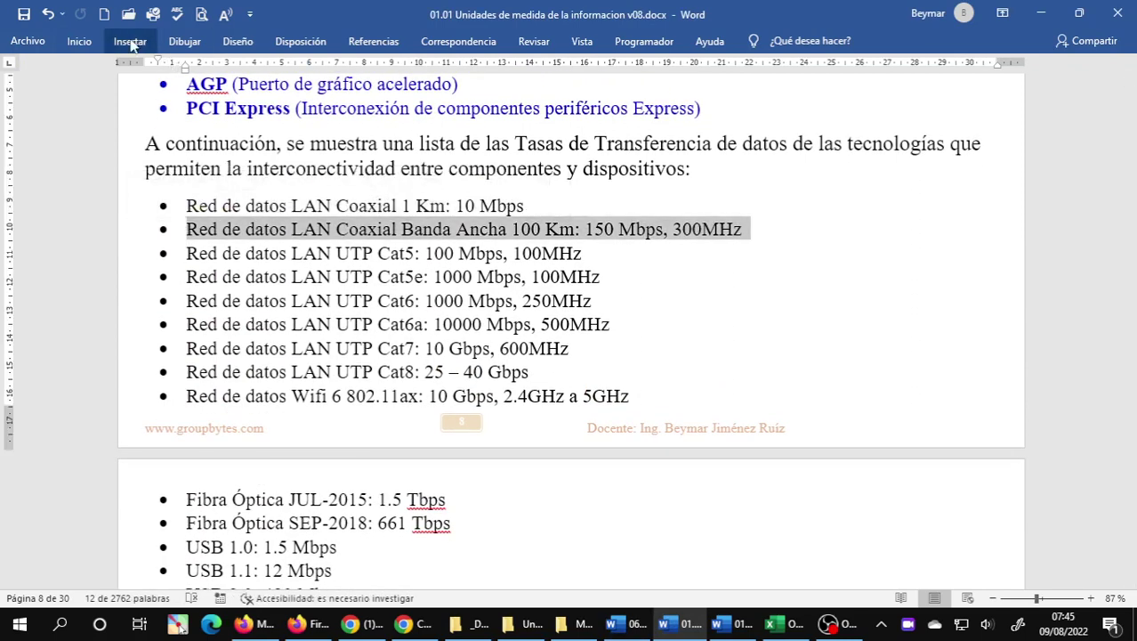
click(79, 41)
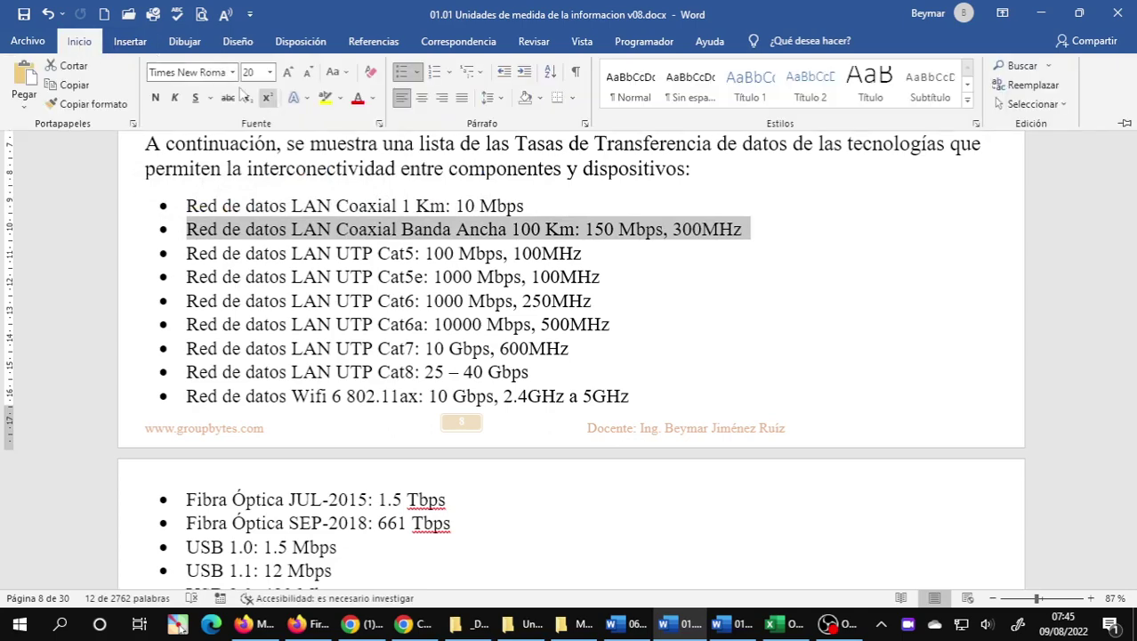
double_click(80, 41)
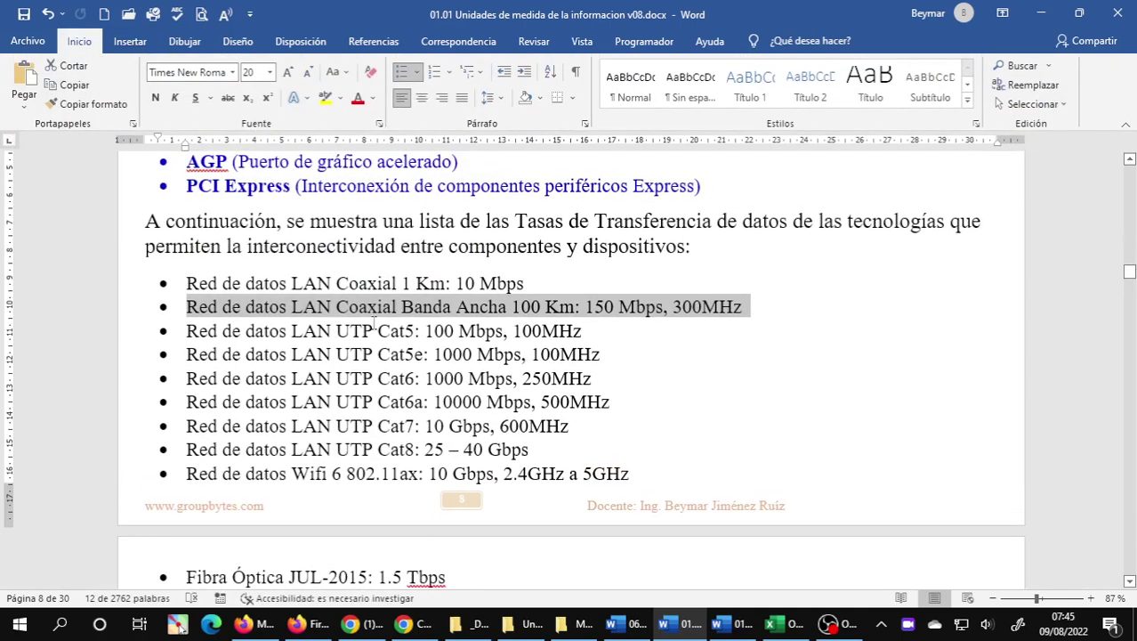
click(373, 98)
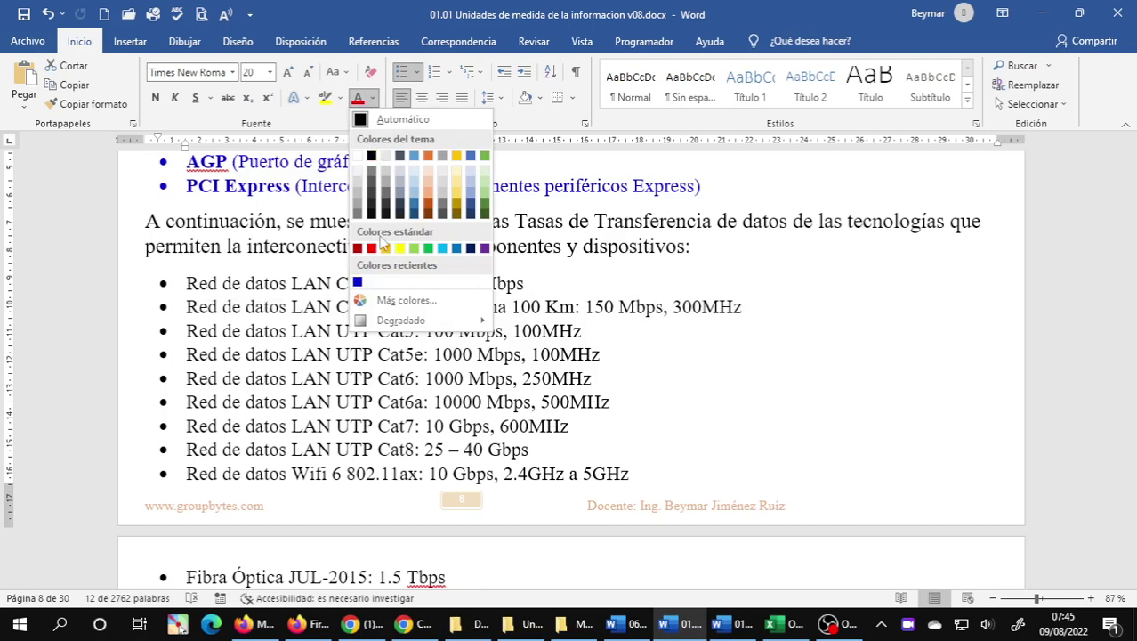
click(359, 282)
Switch to the Google Meet call and admit the participant waiting to join.
click(253, 623)
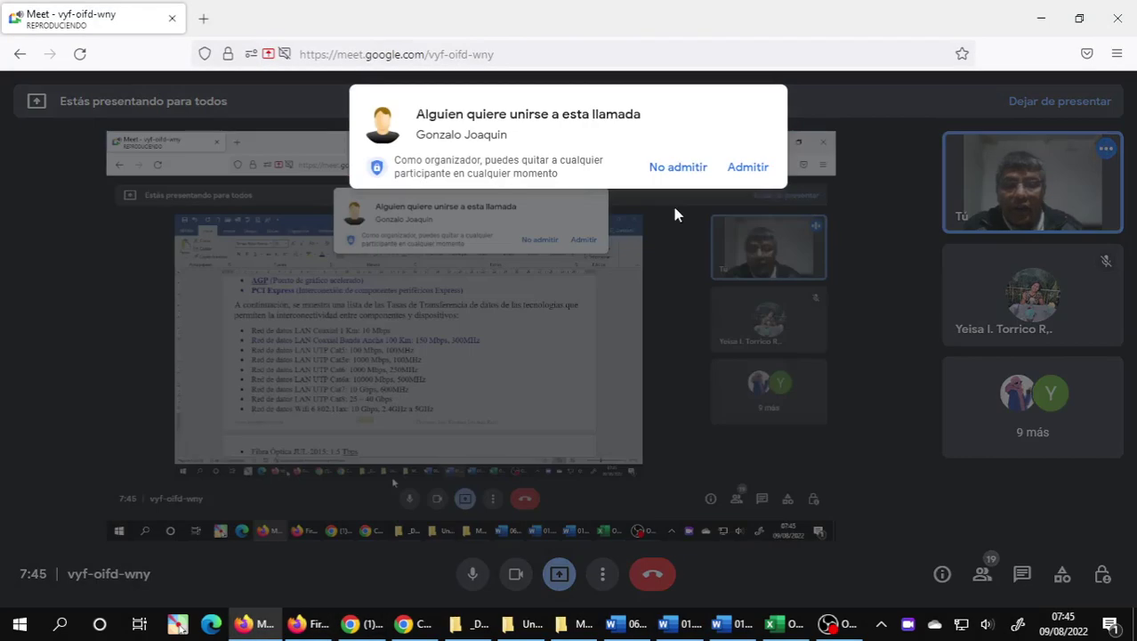
click(745, 168)
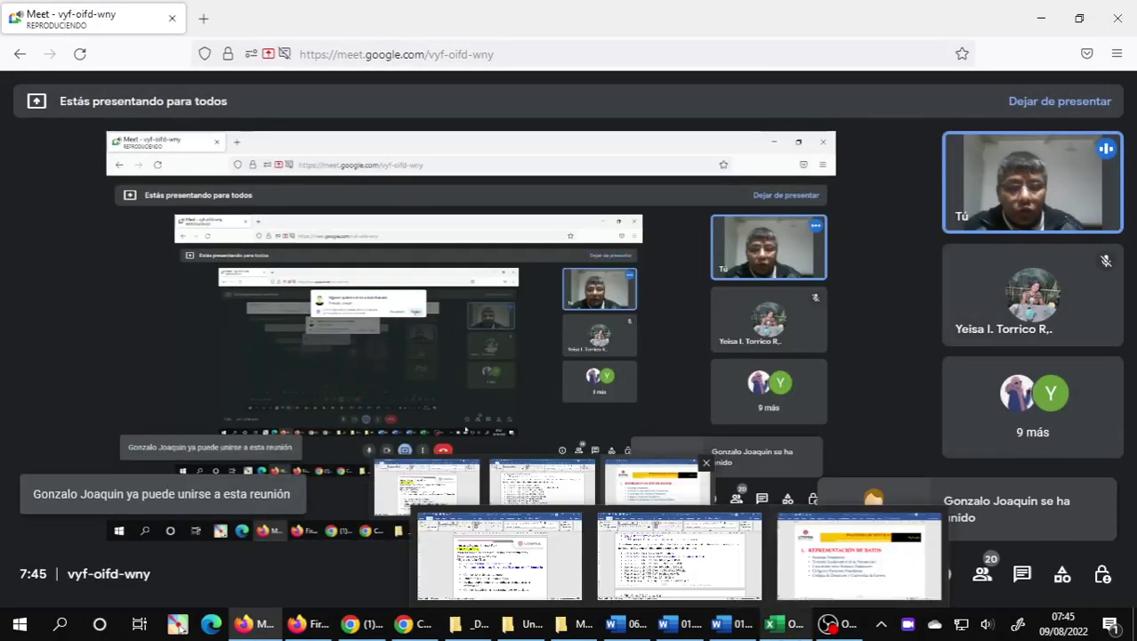
Back in the Word document on information units, color the "Red de datos LAN UTP Cat5e" bullet blue.
click(745, 622)
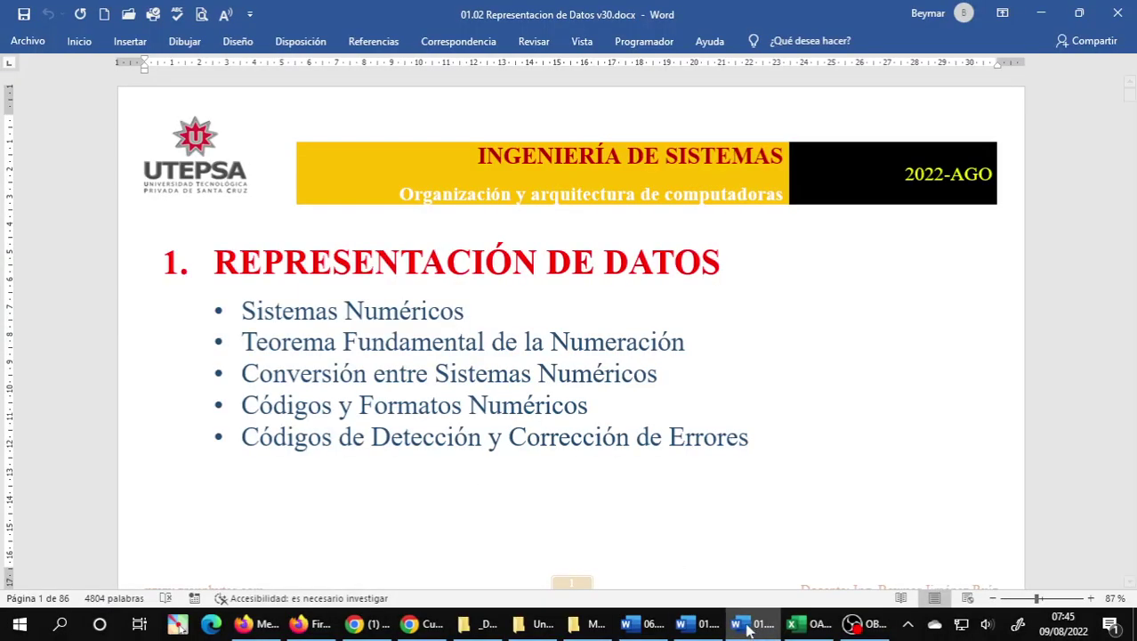
click(642, 623)
click(697, 622)
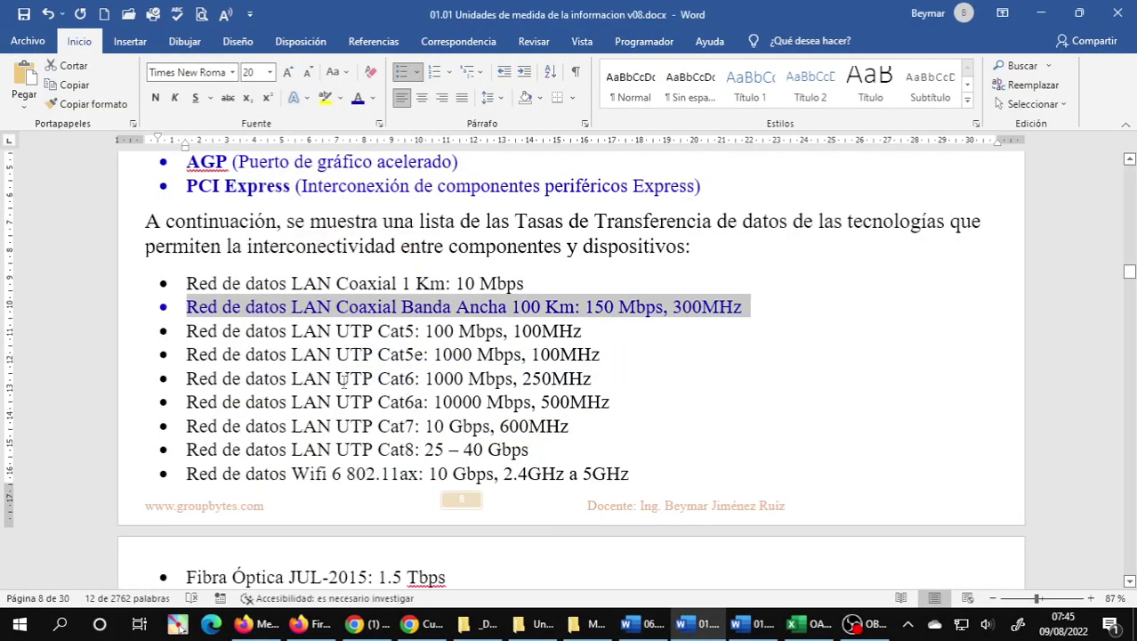
click(124, 356)
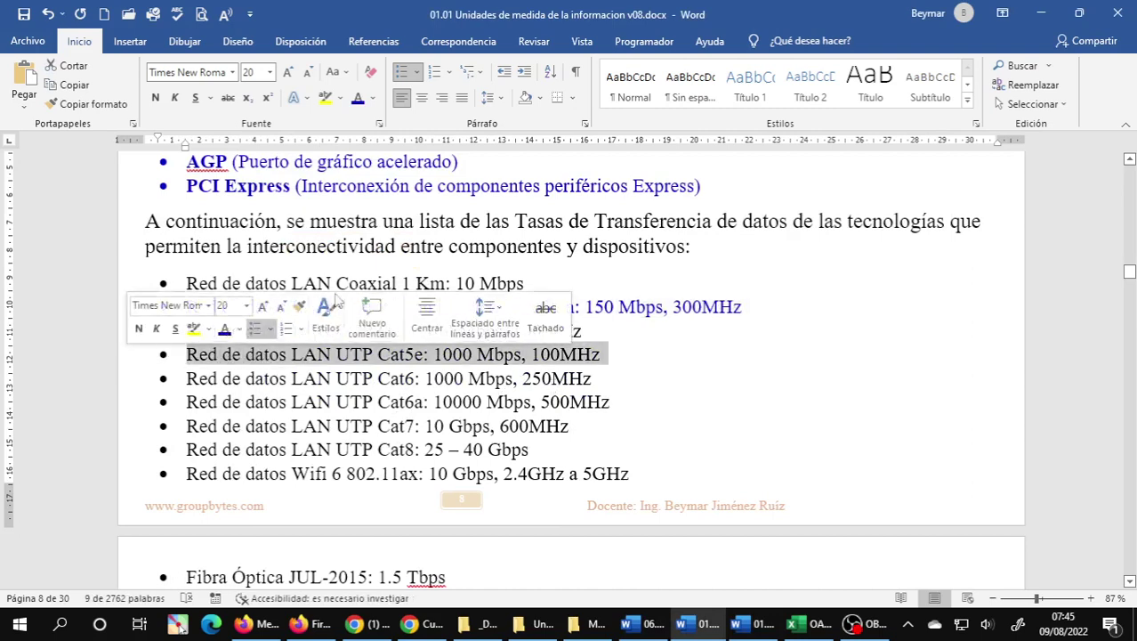
click(358, 100)
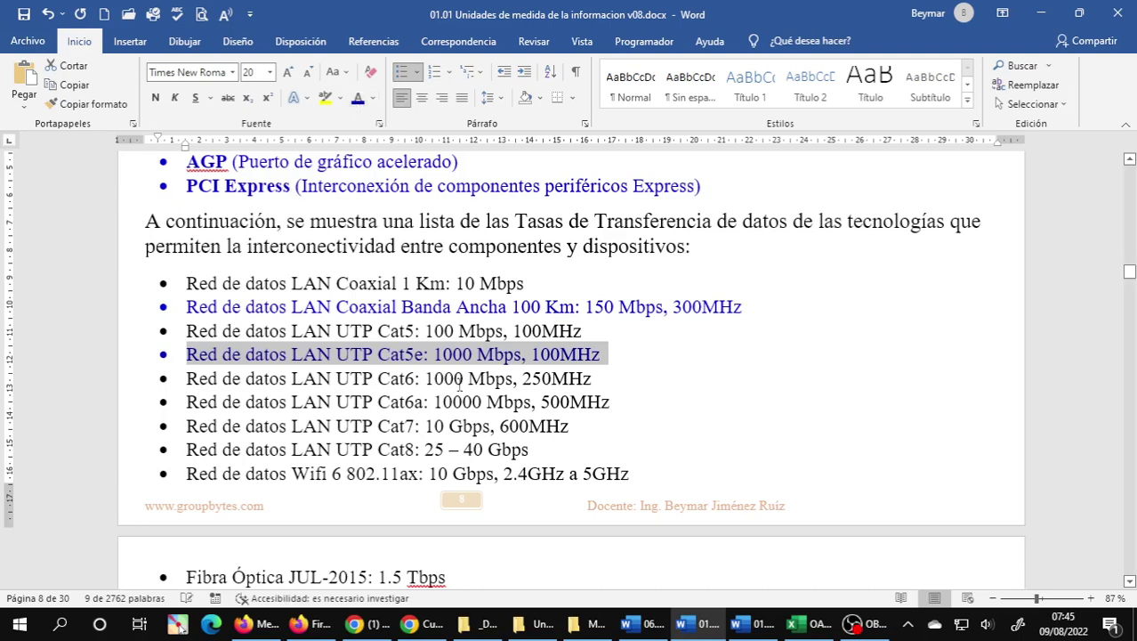
click(475, 396)
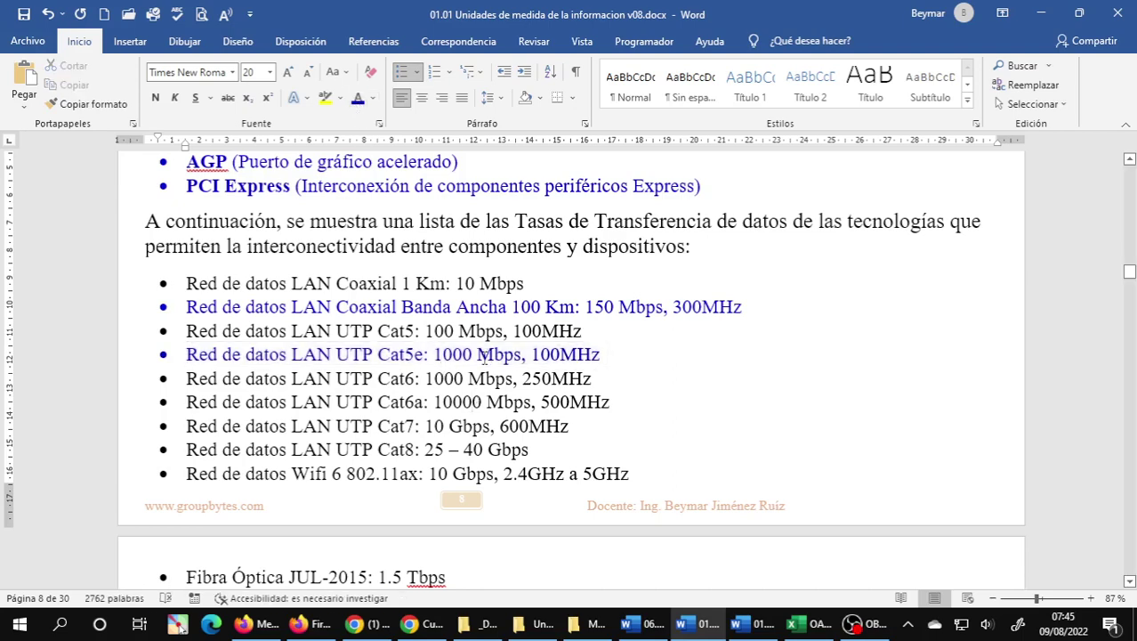
Color the "Red de datos Wifi 6 802.11ax" bullet blue in the transfer rate list.
scroll(484, 355, down, 3)
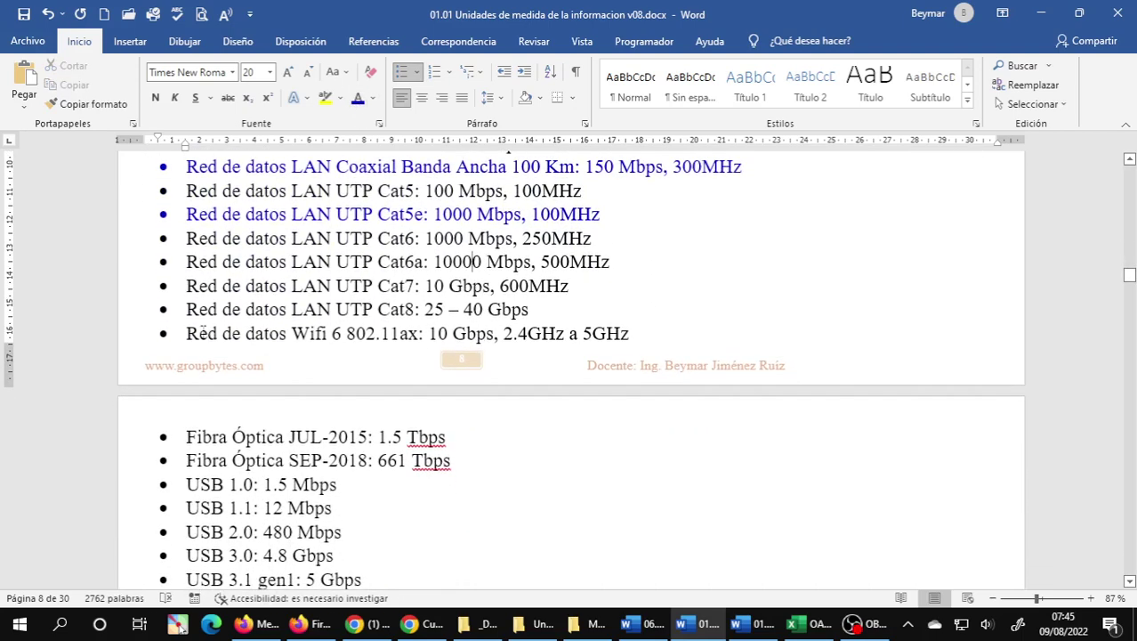
click(129, 339)
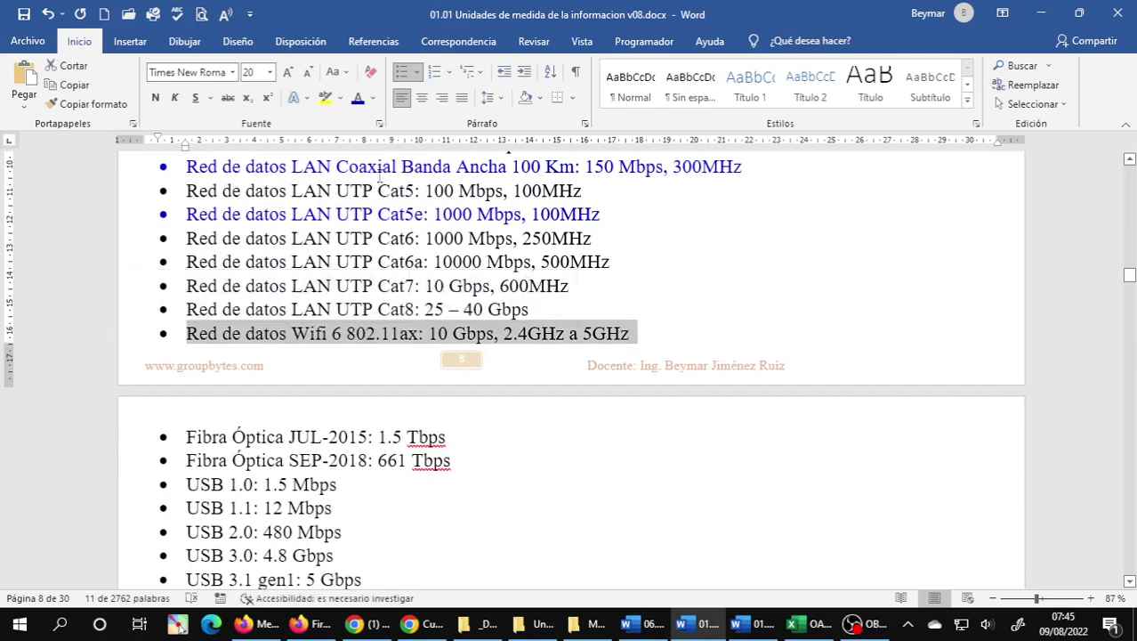
click(356, 100)
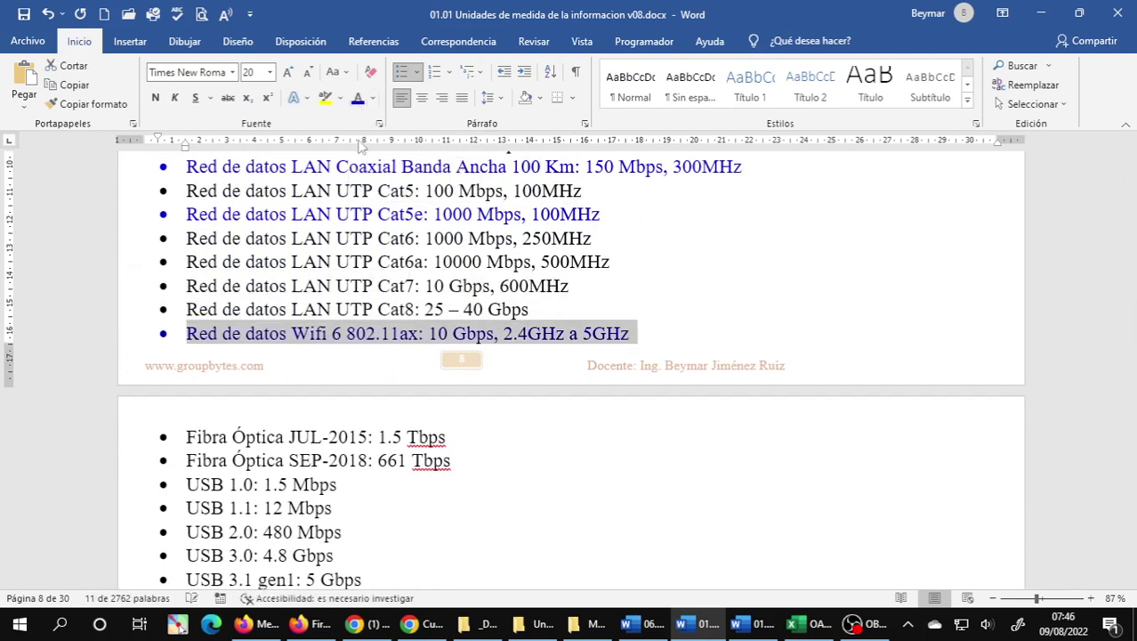
scroll(382, 381, down, 2)
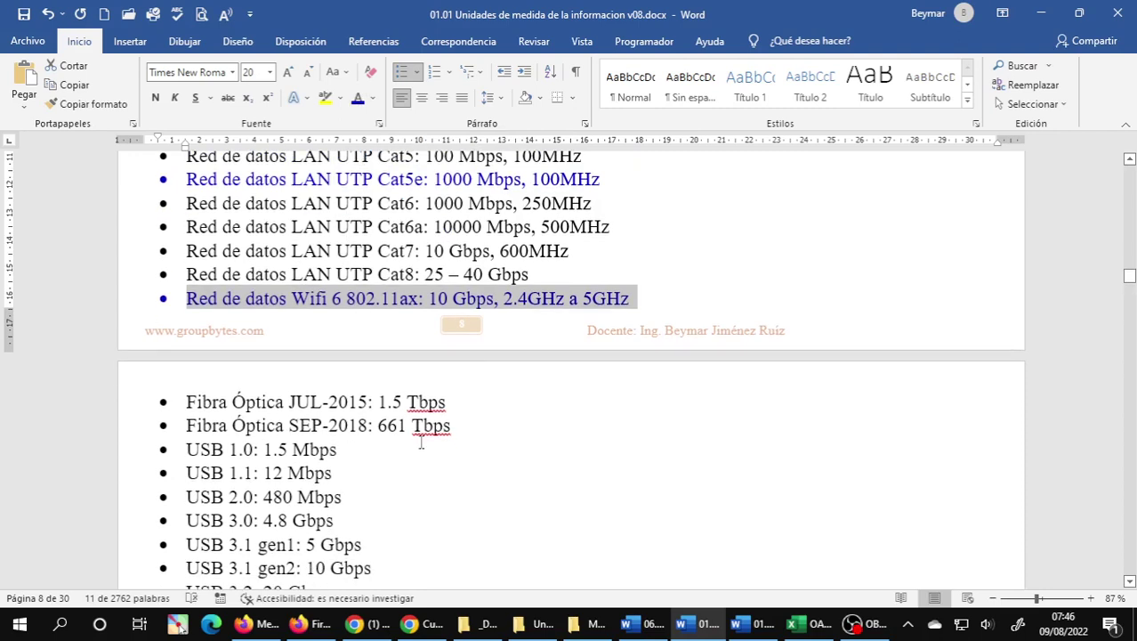
click(420, 436)
Color the "Fibra Óptica SEP-2018: 661 Tbps" bullet blue.
scroll(304, 373, down, 1)
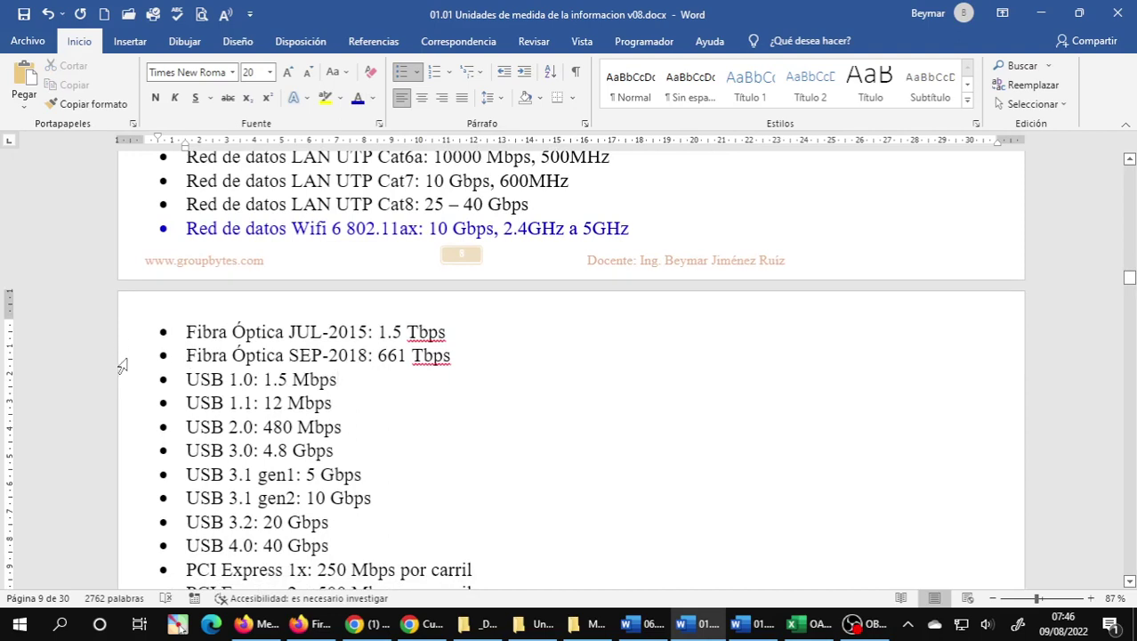
click(122, 365)
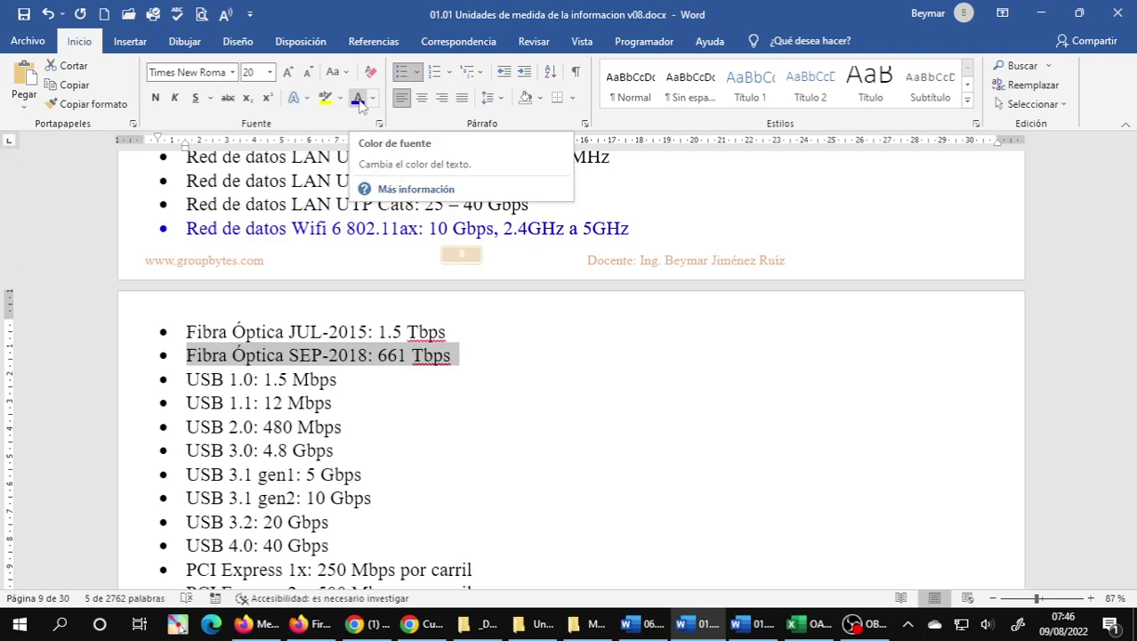
click(359, 101)
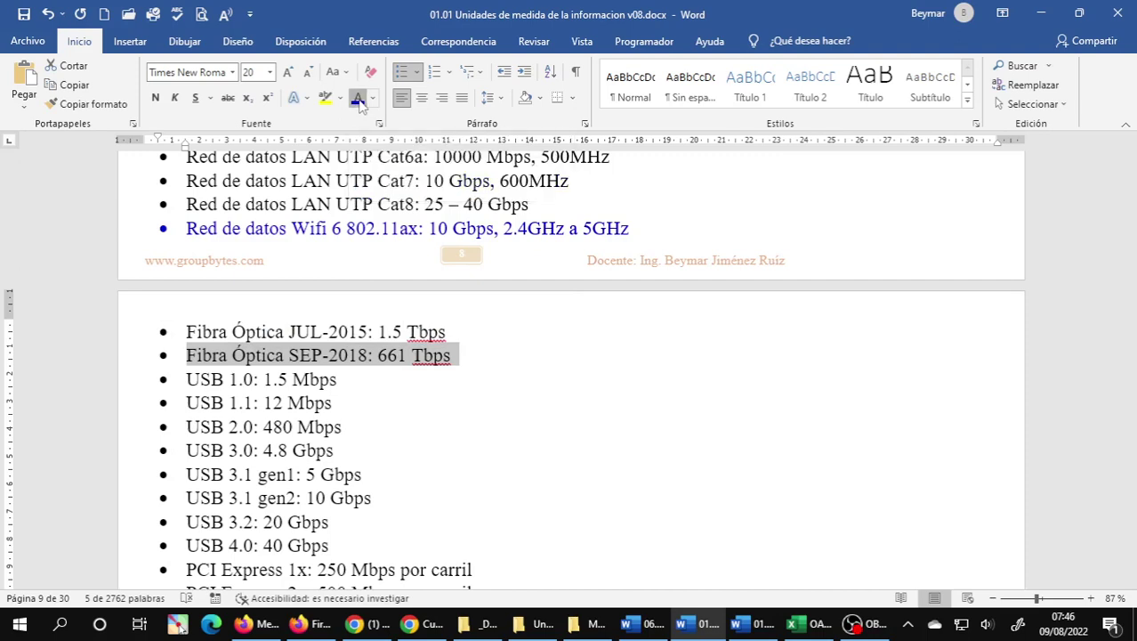
click(372, 422)
Color the "USB 3.1 gen2: 10 Gbps" bullet blue.
scroll(373, 389, down, 1)
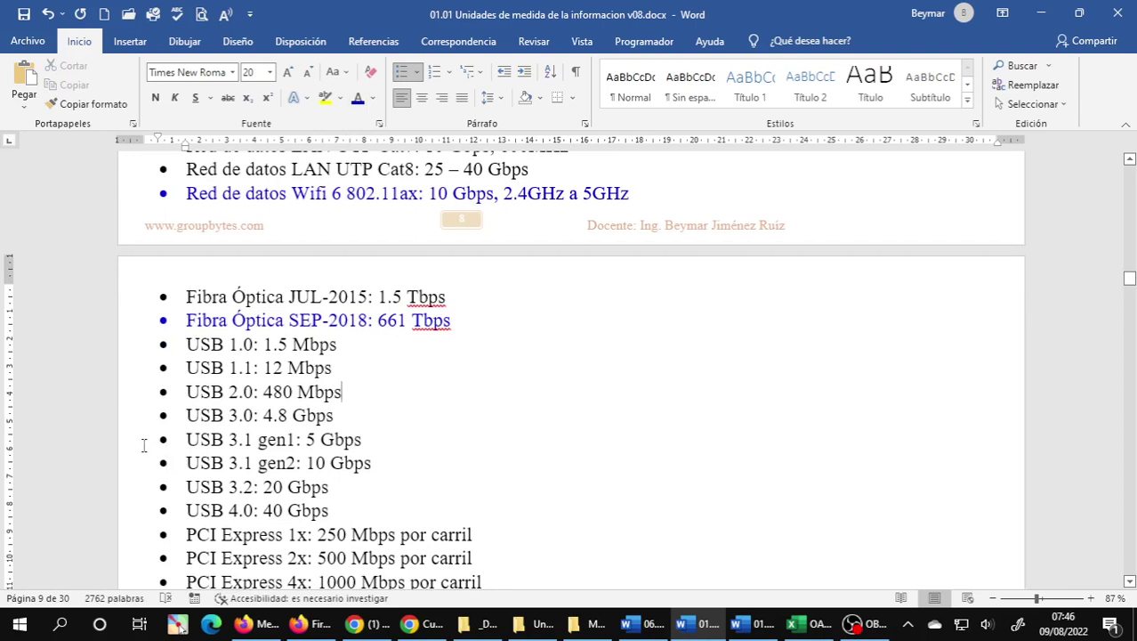
click(125, 469)
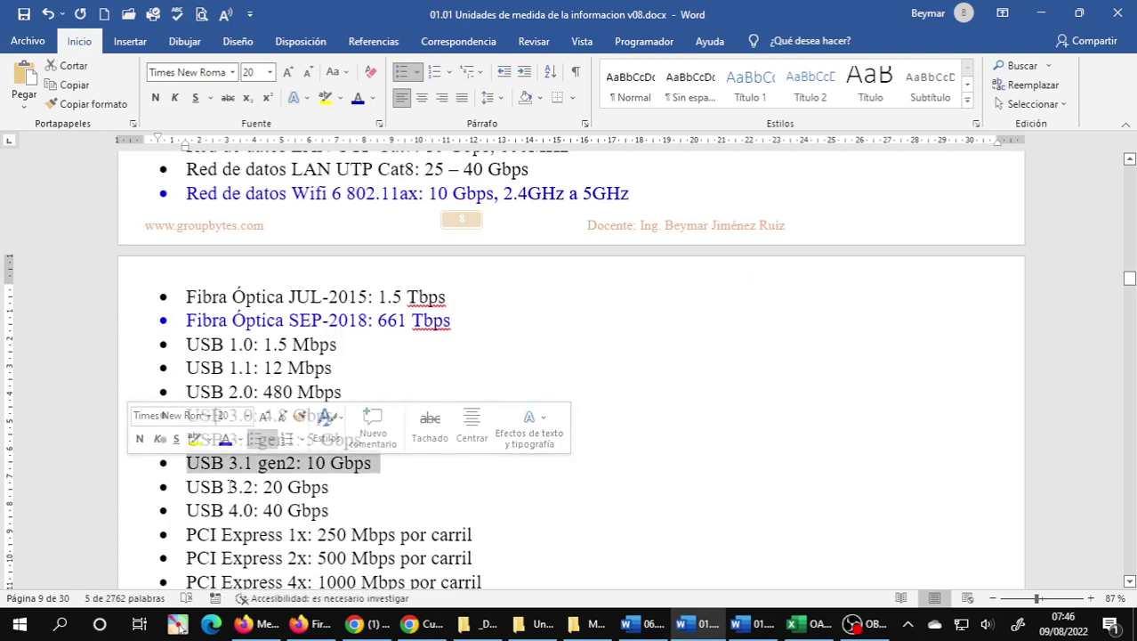
click(357, 99)
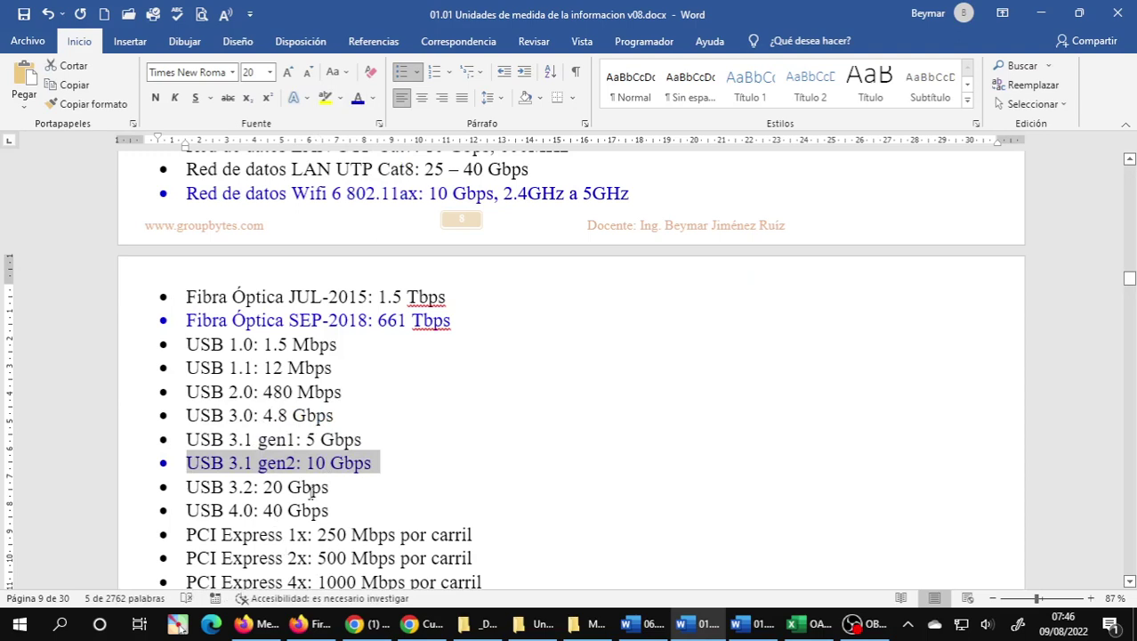
click(309, 489)
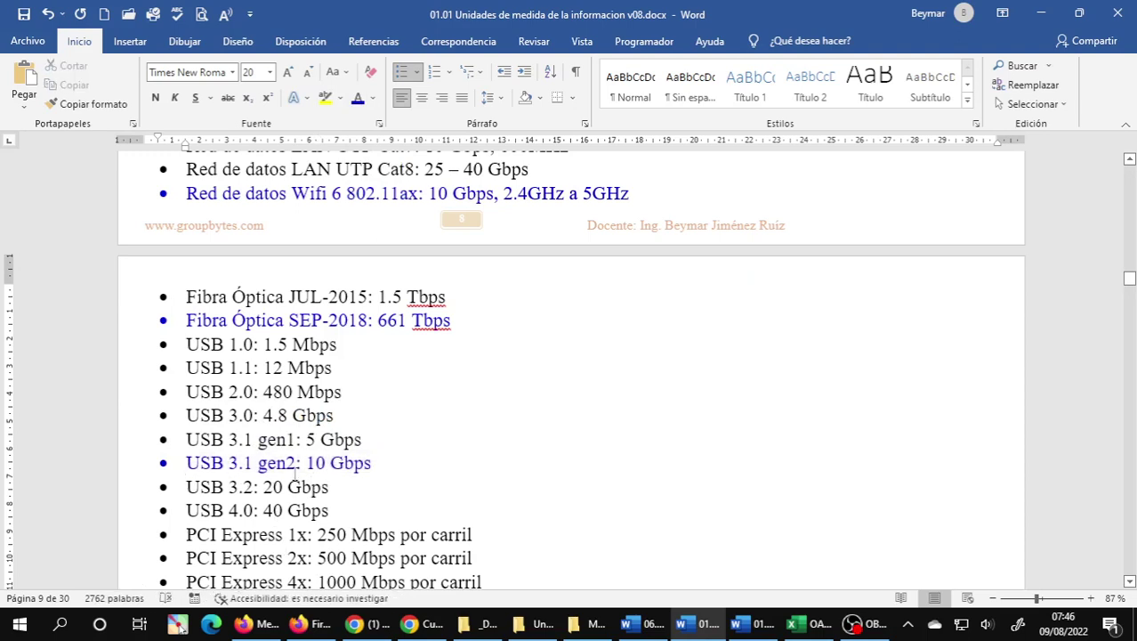
Color the "PCI Express 32x: 16000 Mbps por carril" bullet blue.
scroll(334, 485, down, 3)
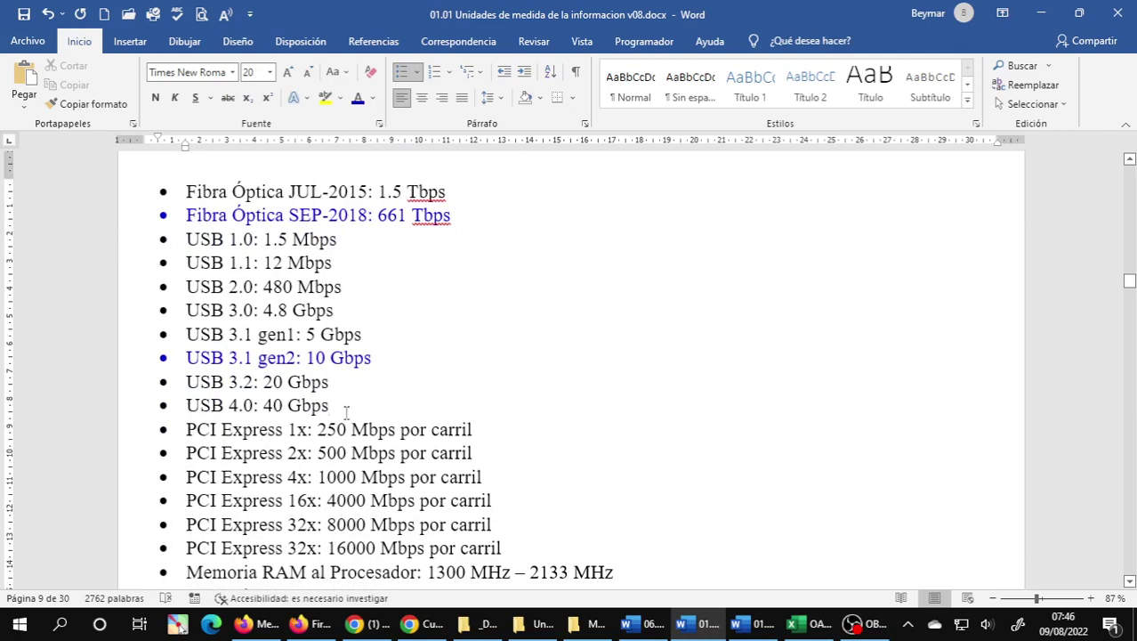
scroll(352, 460, down, 3)
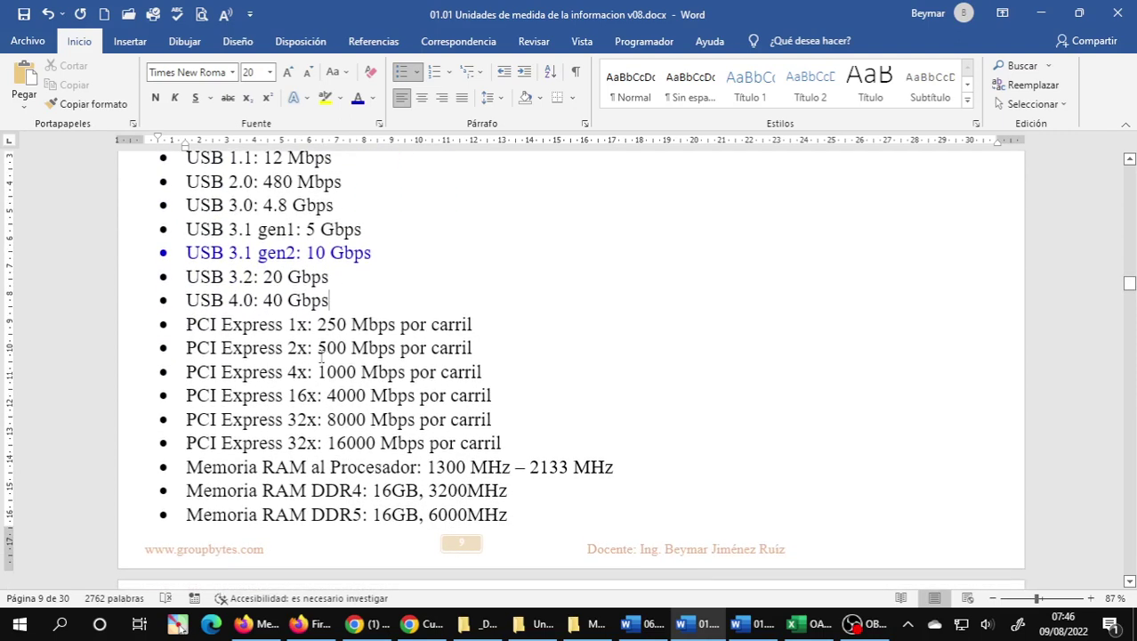
click(132, 447)
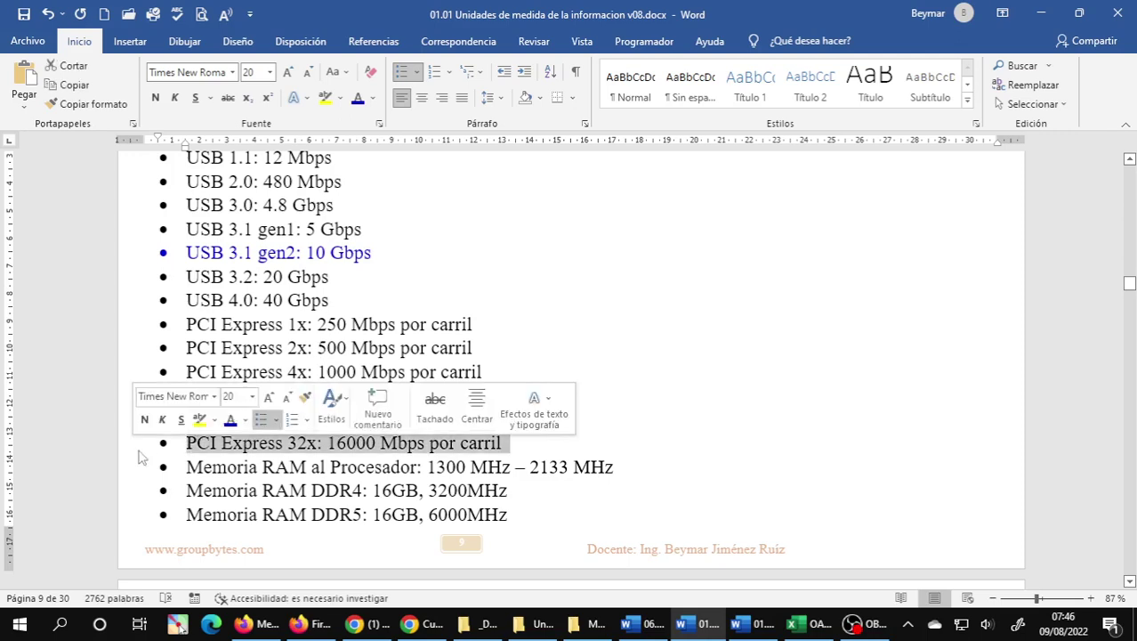
click(358, 98)
click(311, 490)
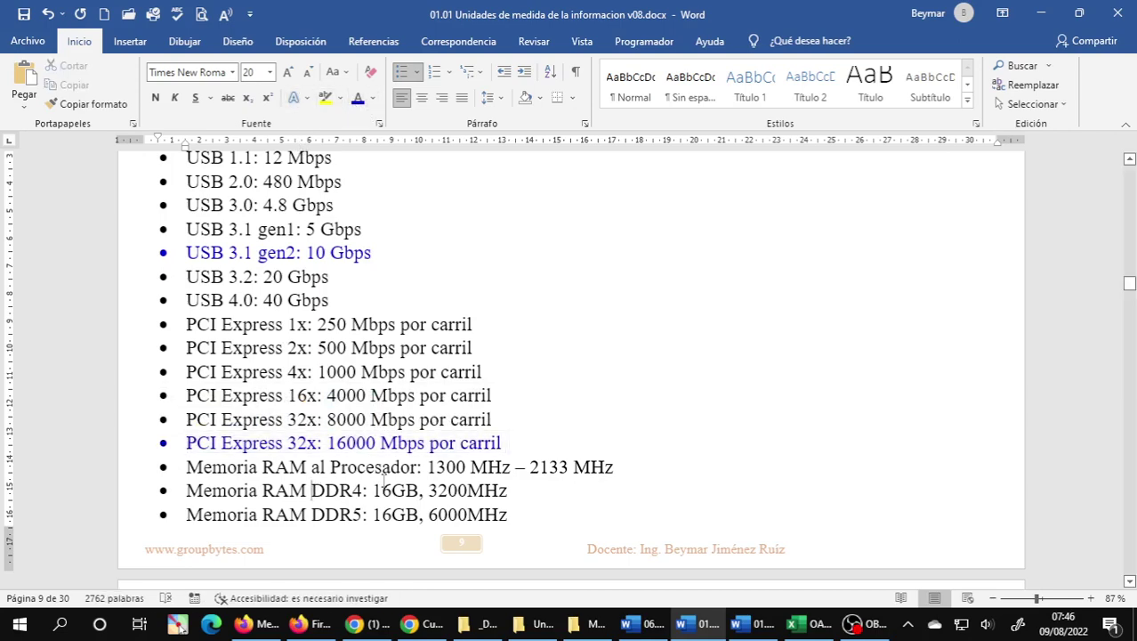
Color the "Memoria RAM DDR5: 16GB, 6000MHz" bullet blue and save the document.
scroll(387, 463, down, 2)
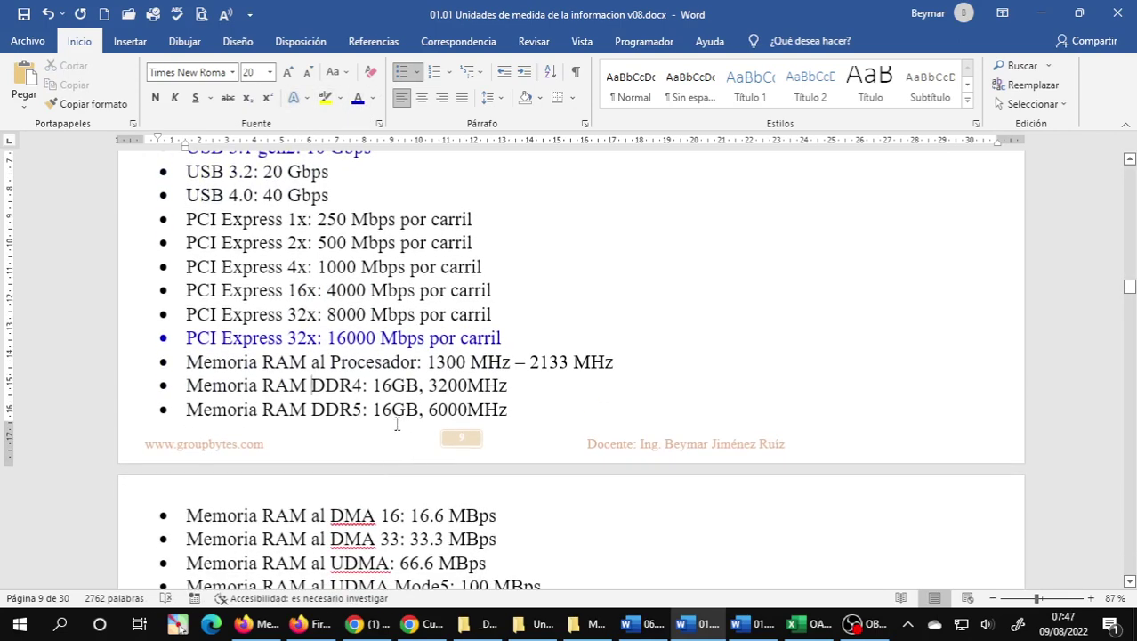
scroll(387, 444, down, 2)
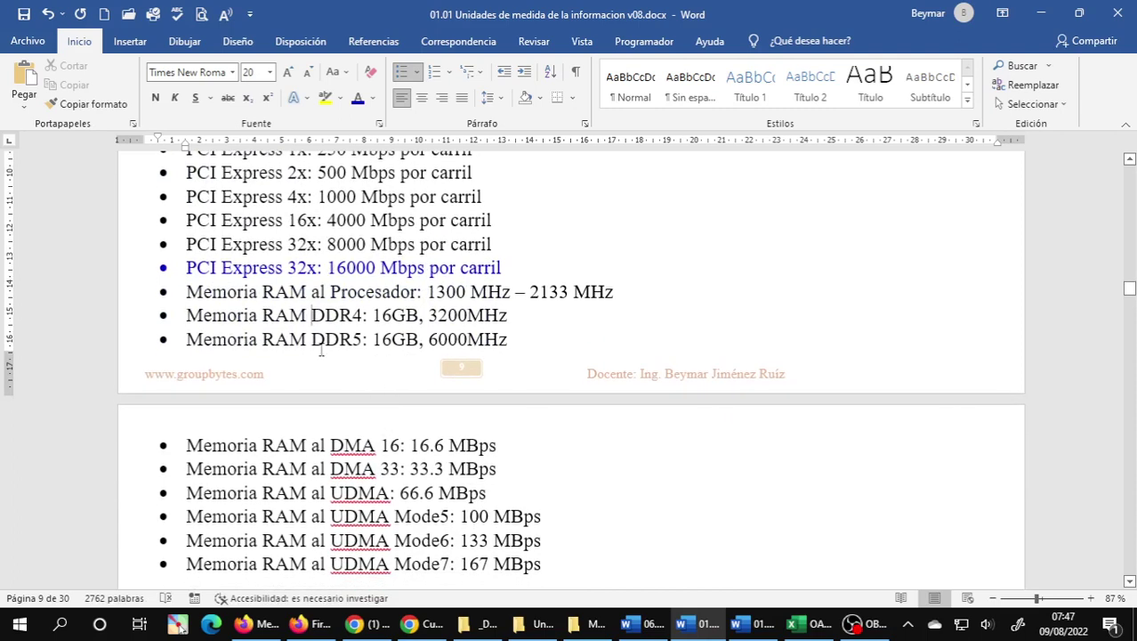
click(121, 343)
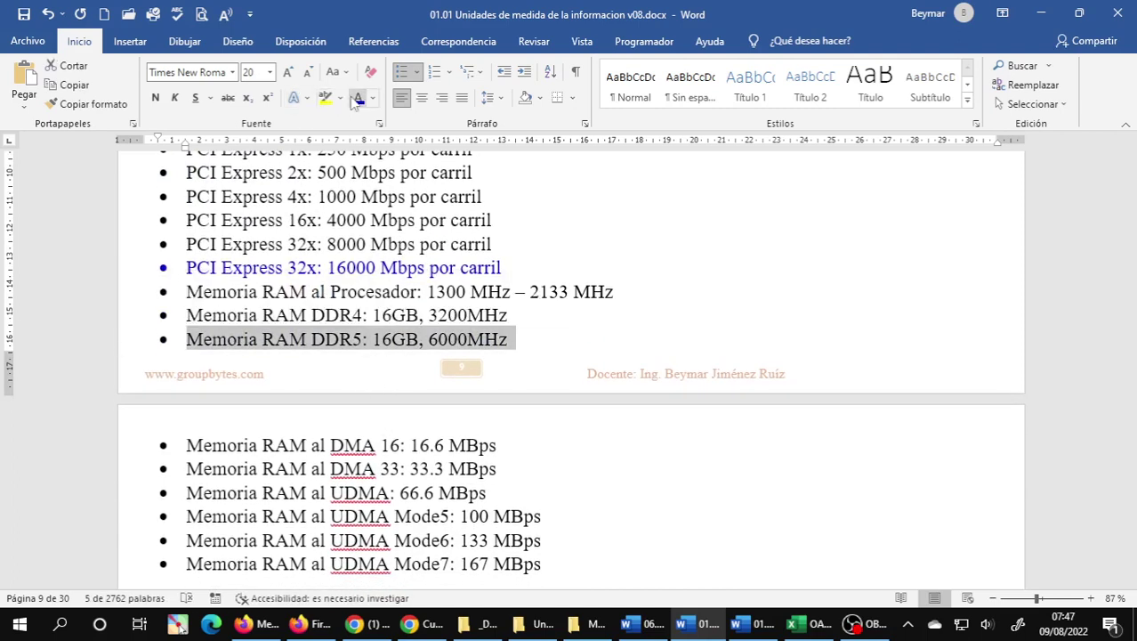
click(383, 319)
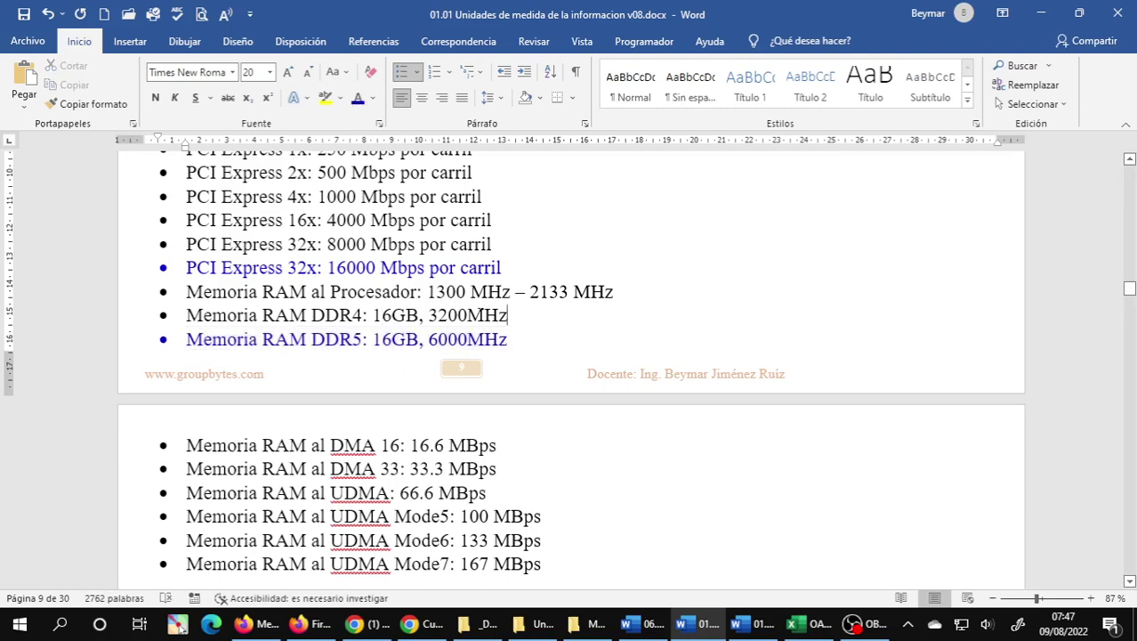
click(24, 13)
Color the "Memoria RAM al Procesador" bullet blue.
click(123, 297)
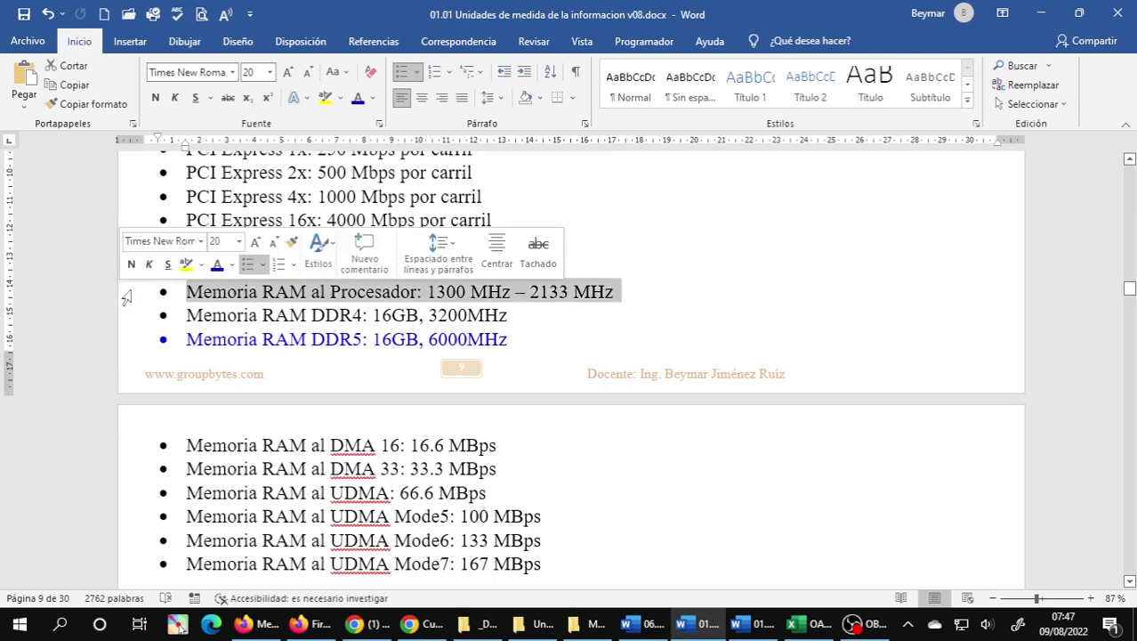
click(360, 101)
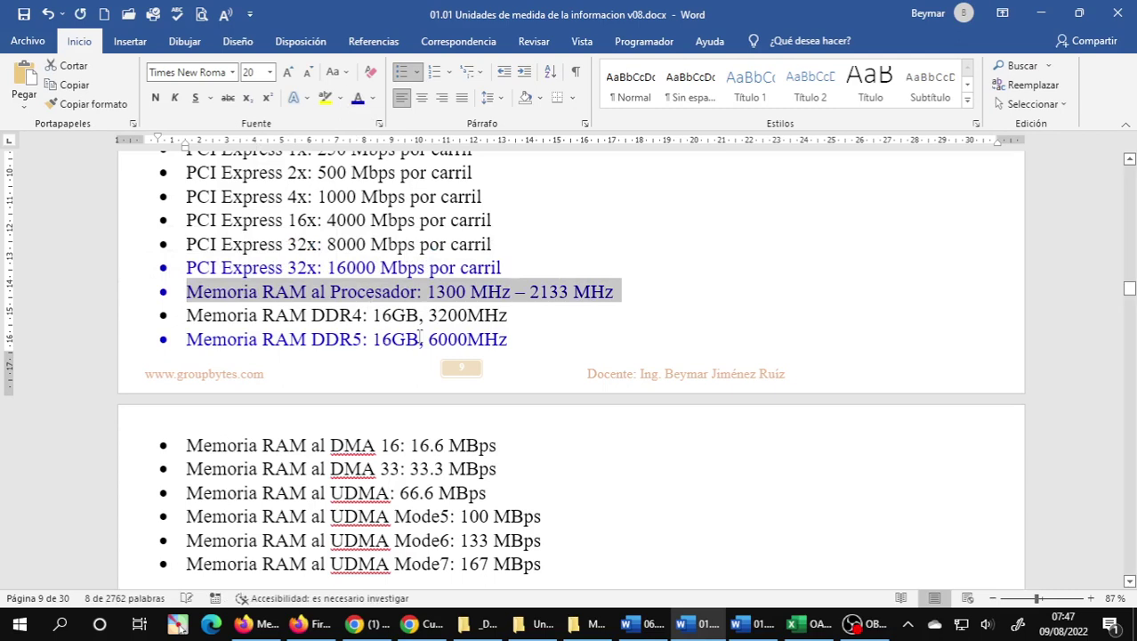
click(516, 320)
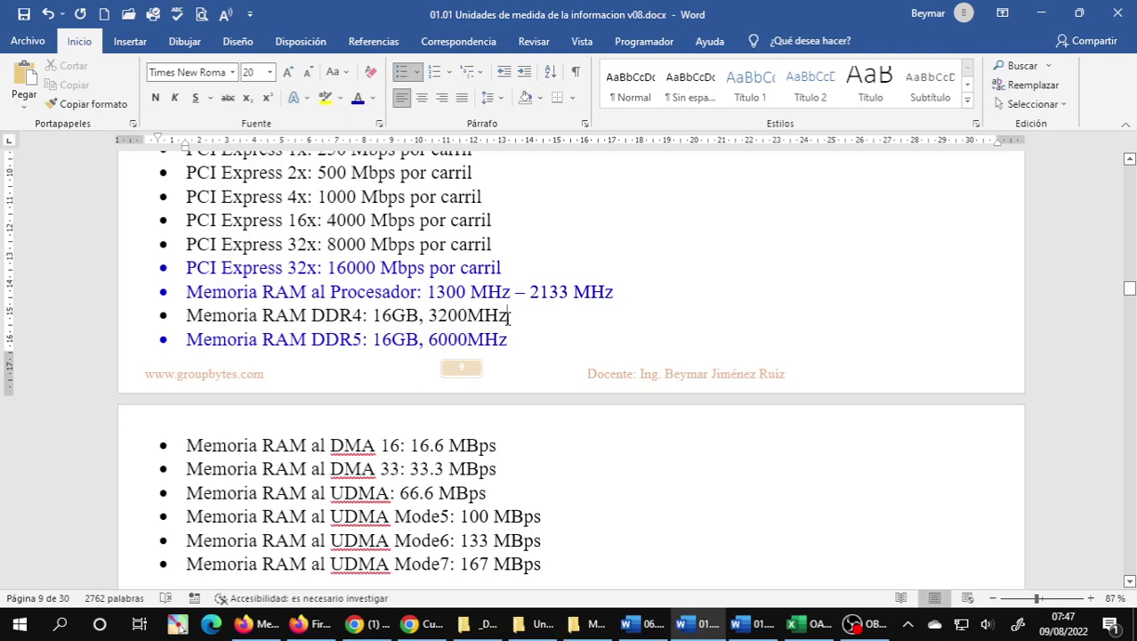
Point out the upper and lower frequency values in the "Memoria RAM al Procesador" bullet by selecting each one.
double_click(559, 291)
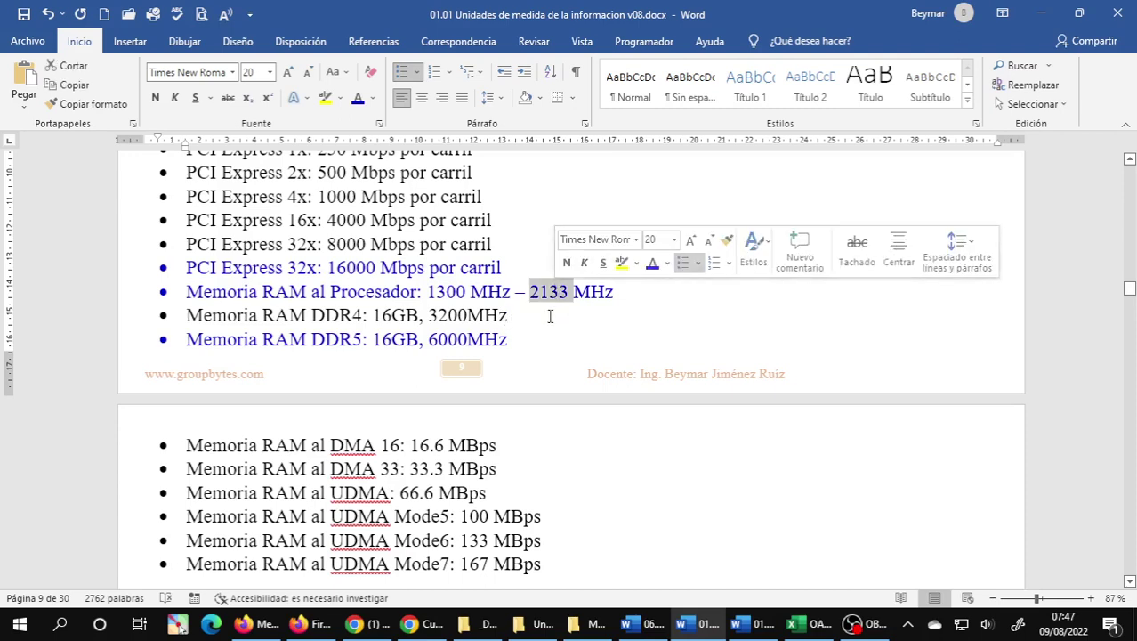
click(546, 293)
double_click(547, 294)
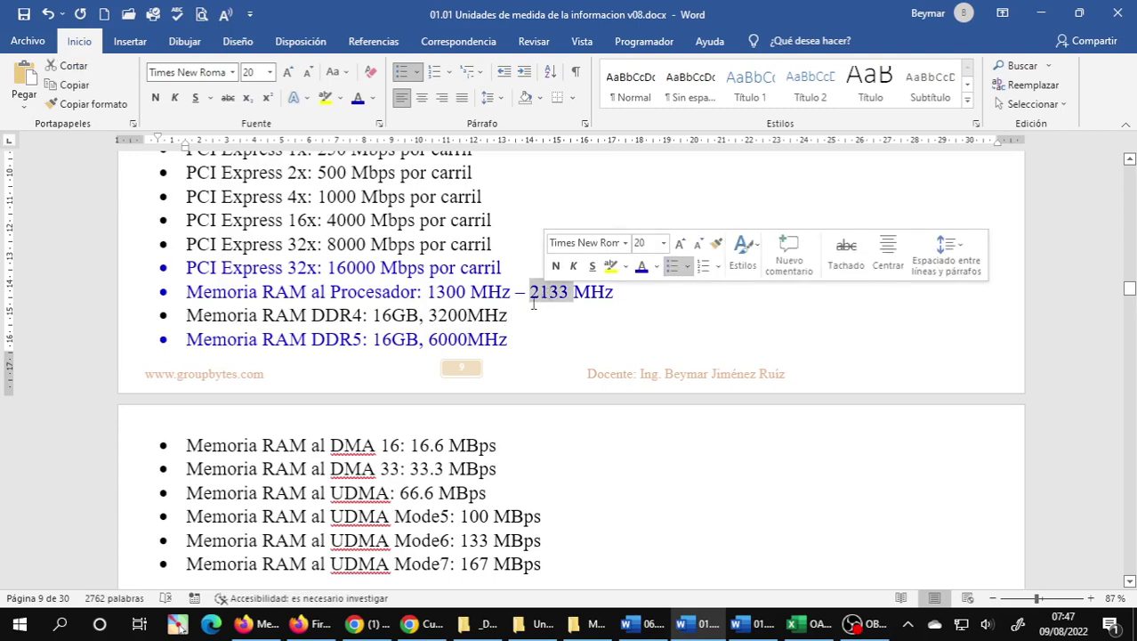
click(546, 293)
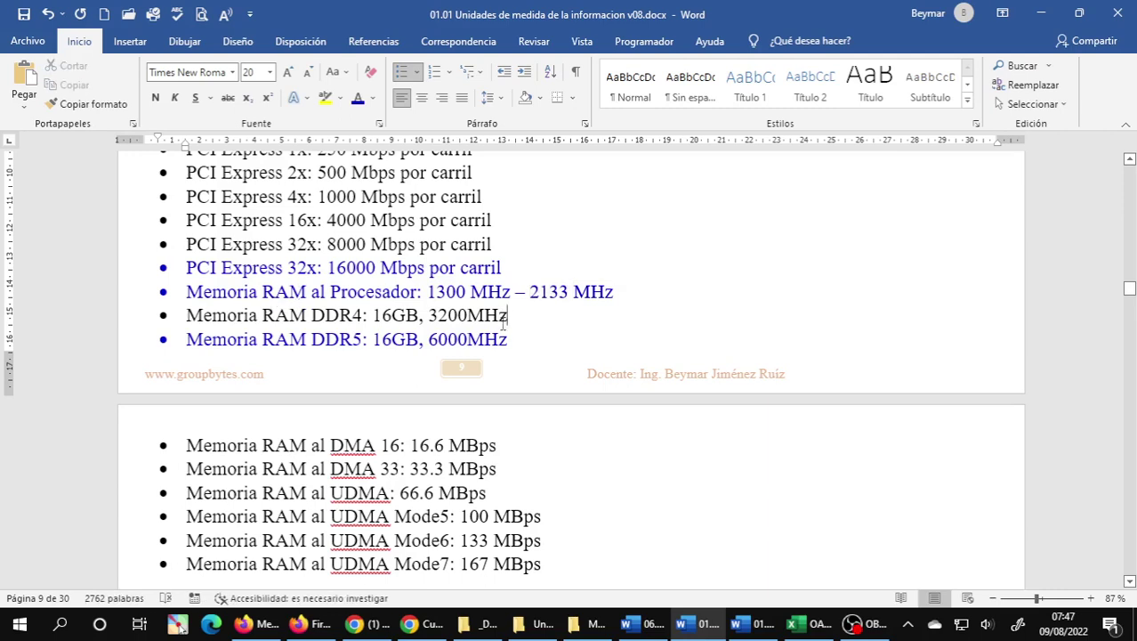
double_click(445, 293)
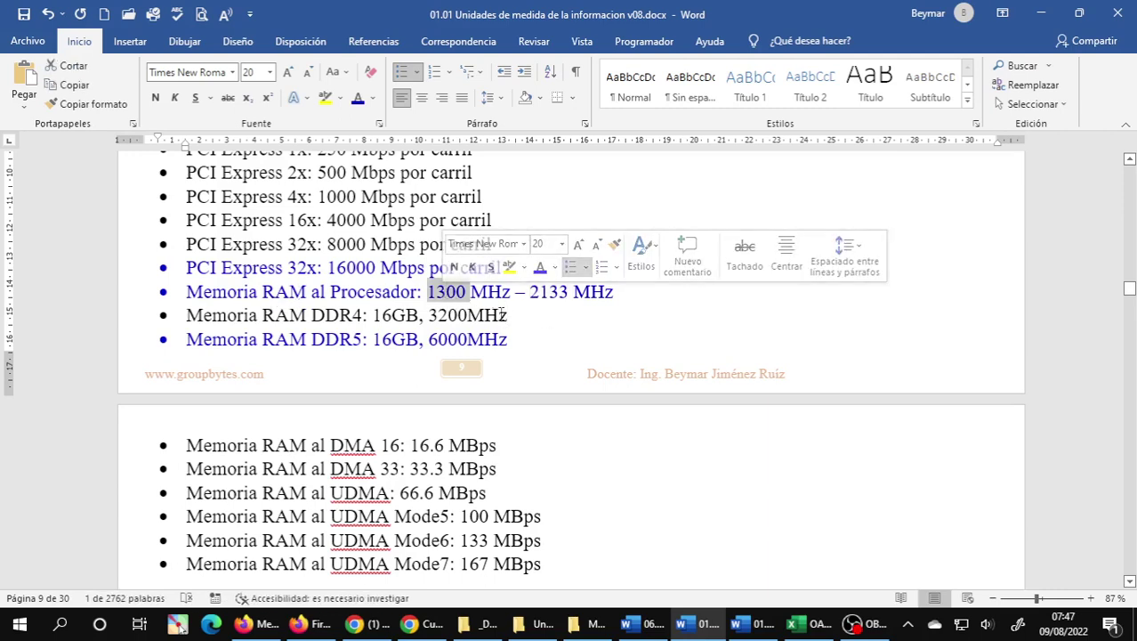
click(519, 315)
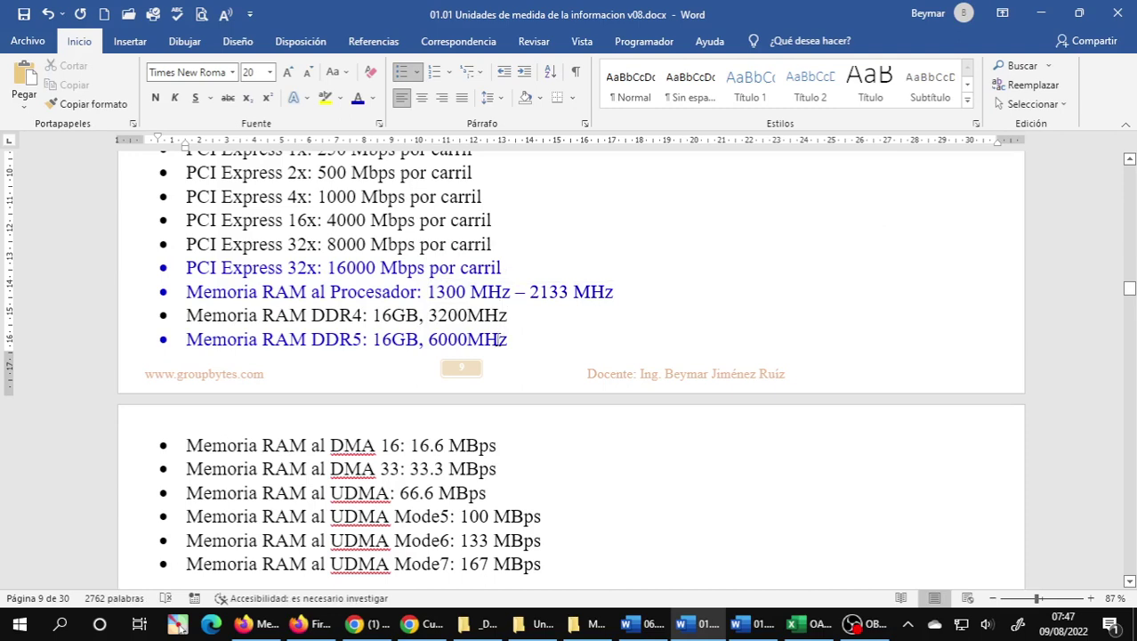
Color the "Memoria RAM al DMA 33" bullet blue at the start of page 10.
scroll(490, 339, down, 1)
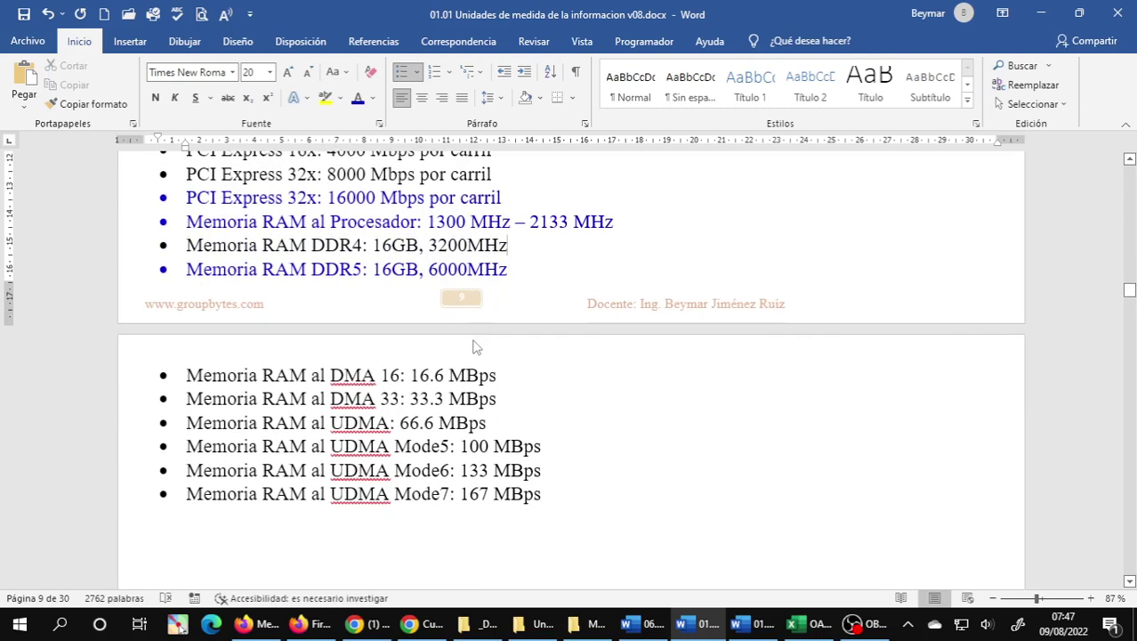
click(389, 420)
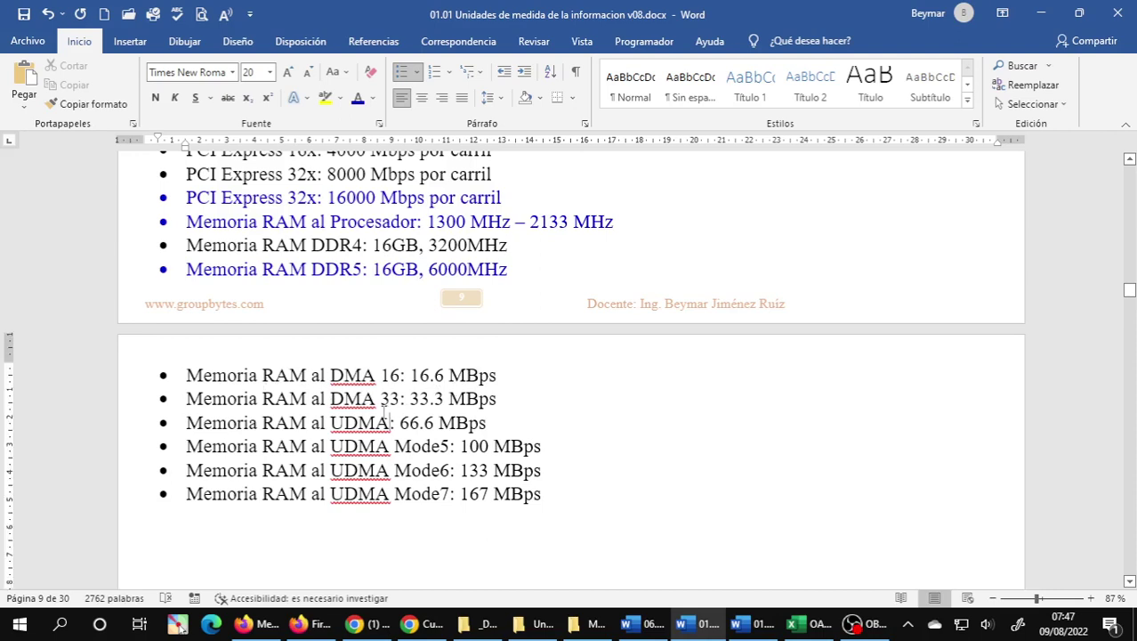
click(127, 400)
click(359, 98)
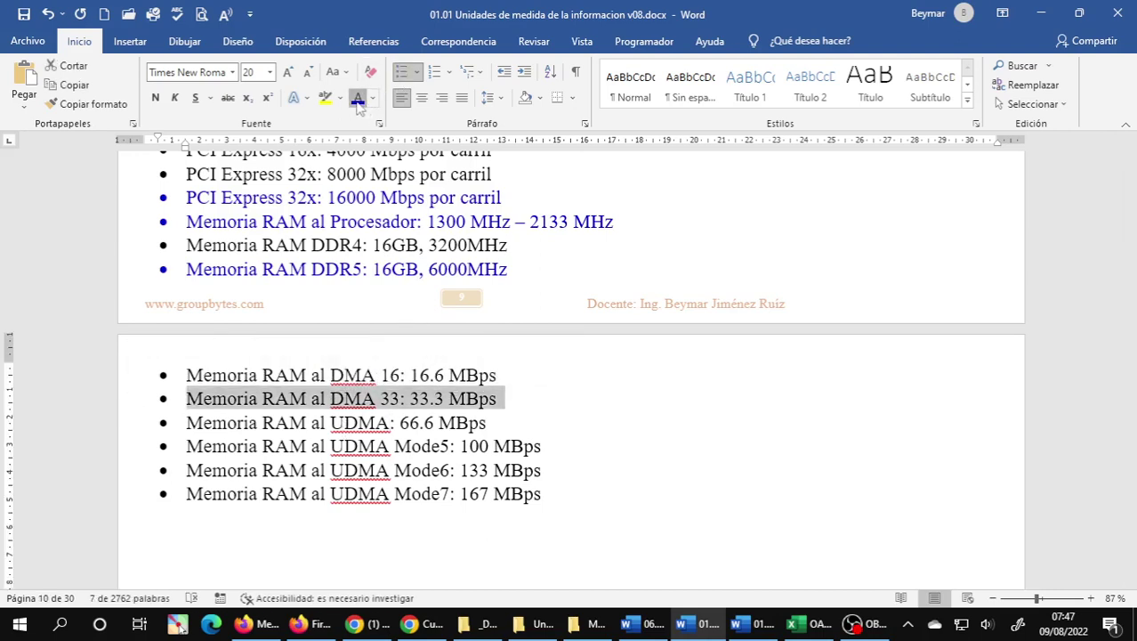
click(433, 446)
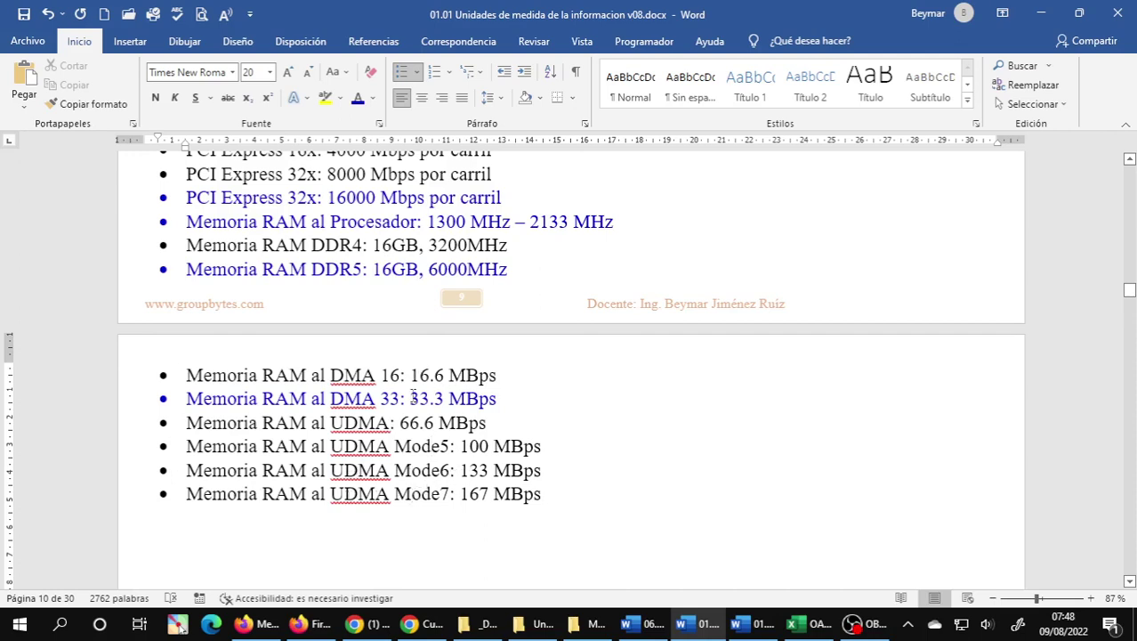
Color the "Memoria RAM al UDMA Mode7" bullet blue at the end of the list.
double_click(468, 494)
click(495, 494)
click(127, 501)
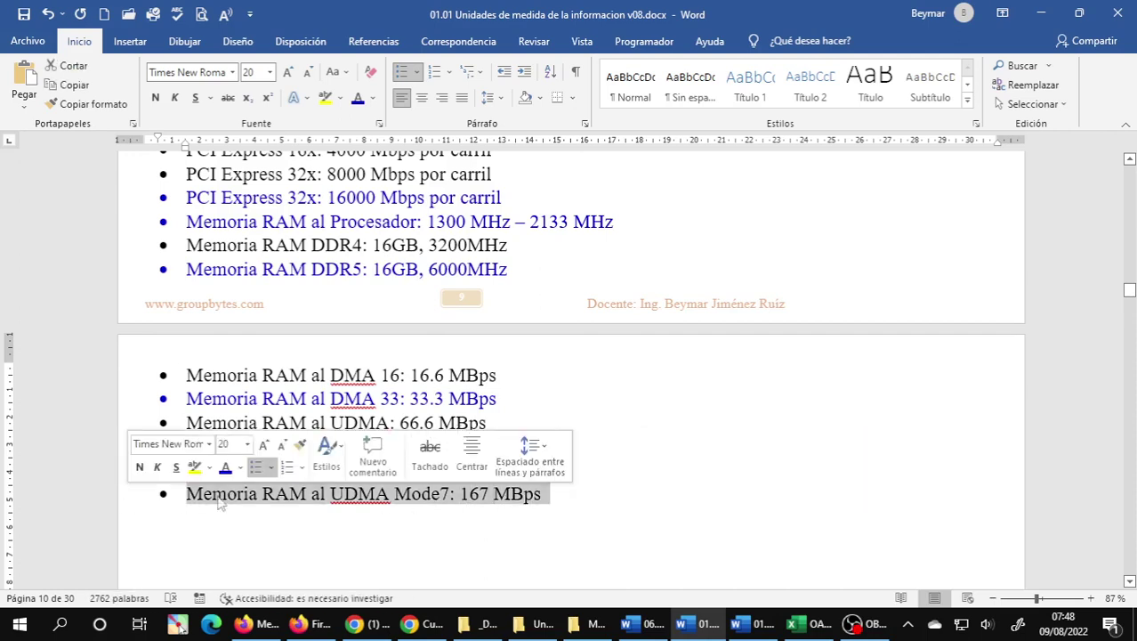
click(358, 98)
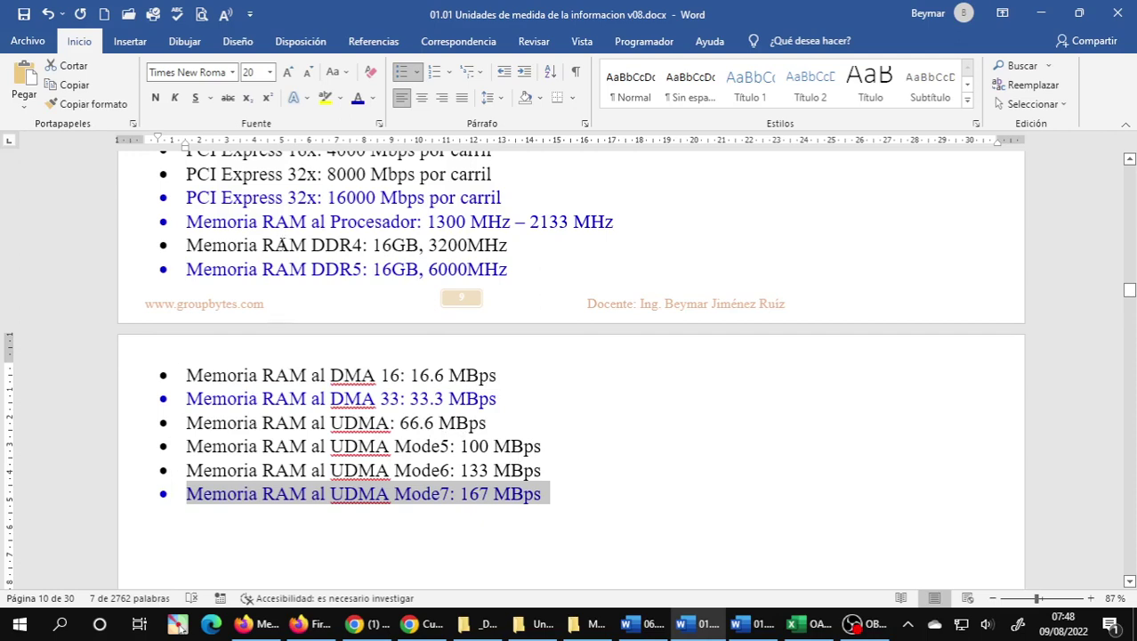
click(344, 420)
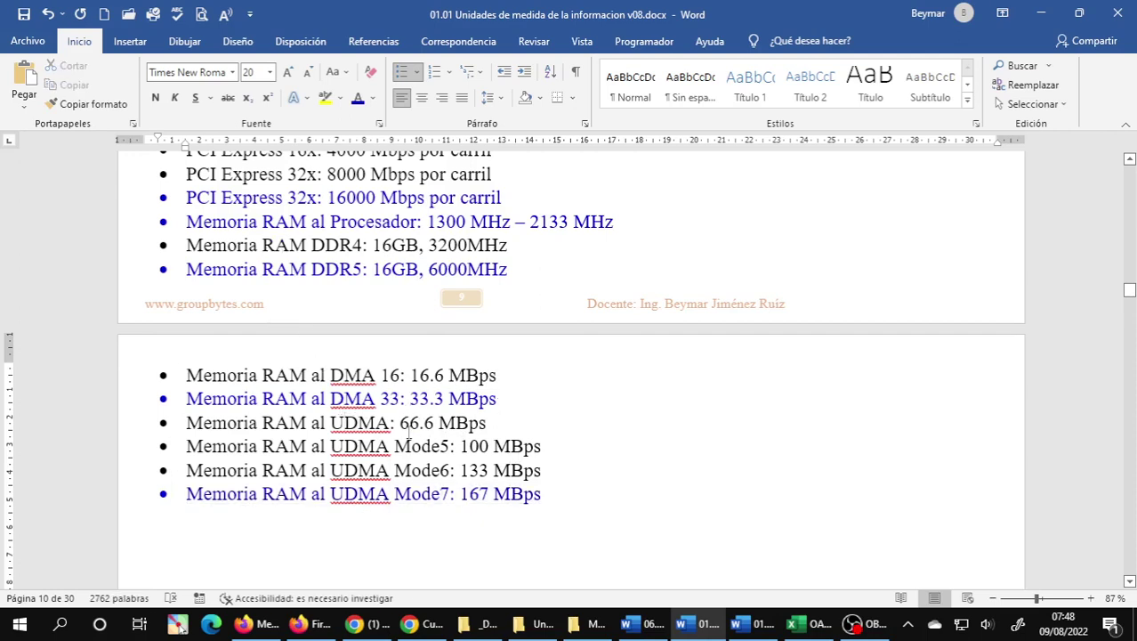
Switch to File Explorer and open "01.02.05.01 Operaciones aritmeticas de suma v01.xlsx" from the Unidad 1 Representacion de Datos folder.
click(485, 623)
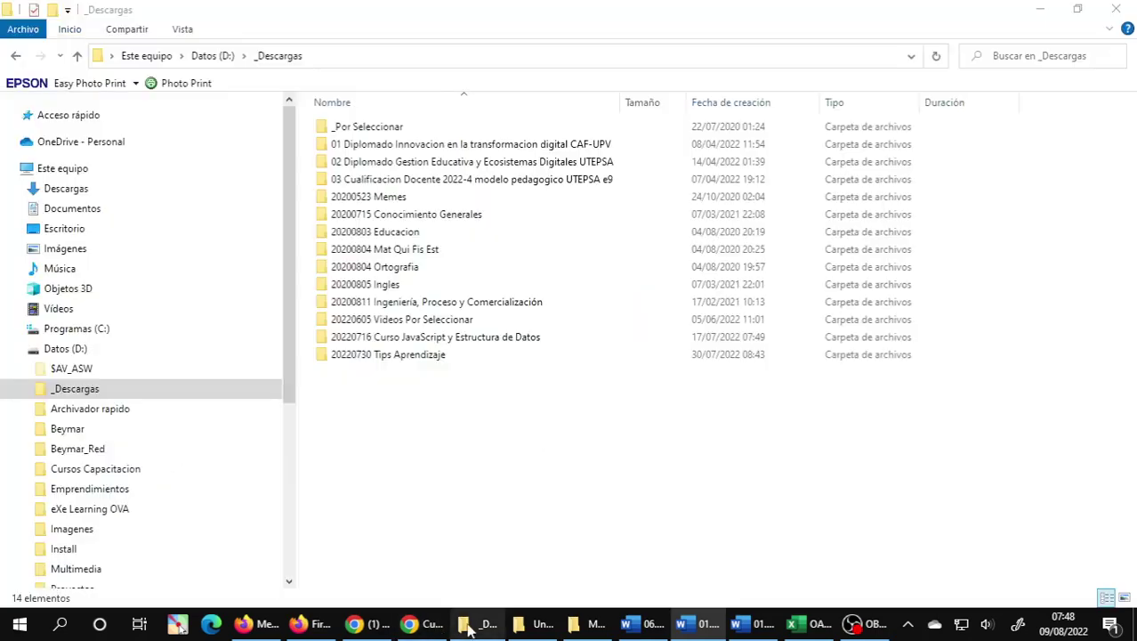
click(539, 623)
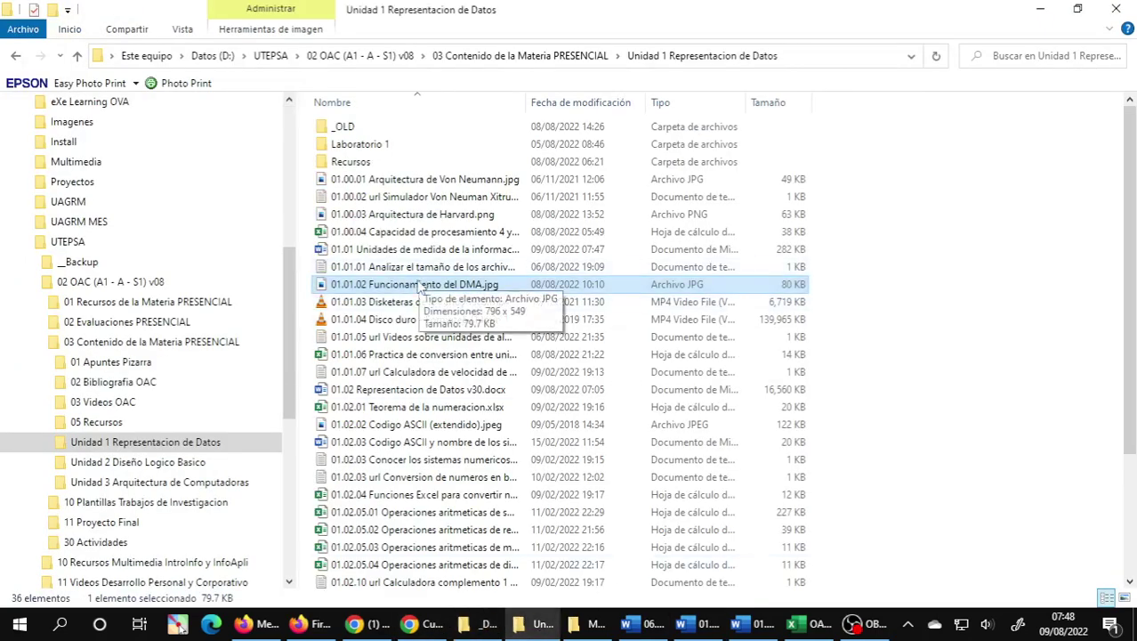
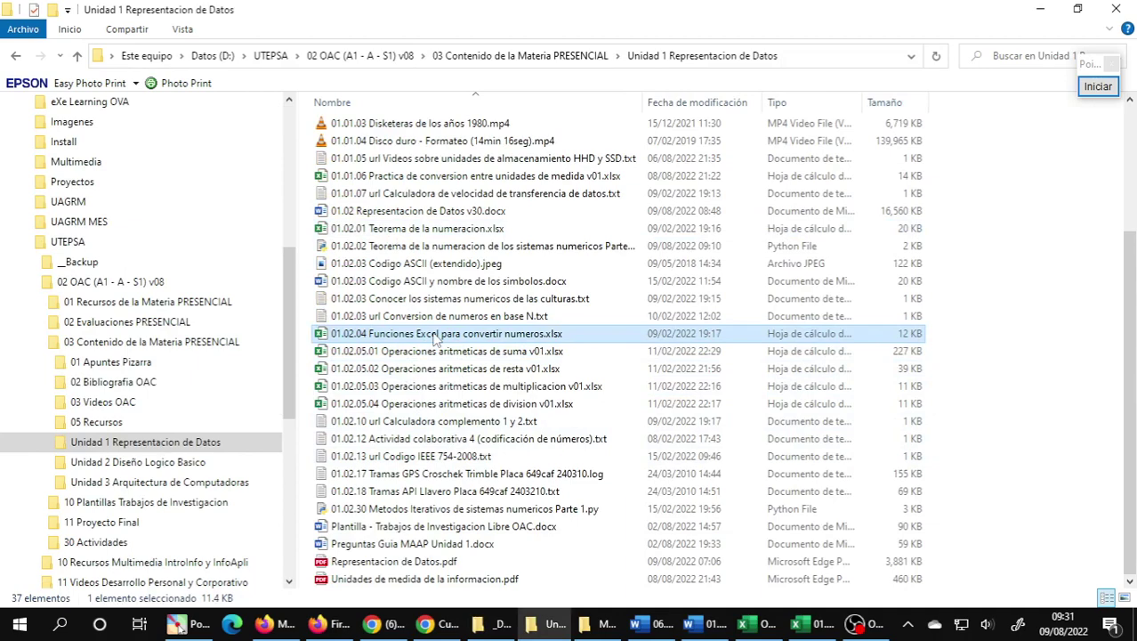
click(413, 353)
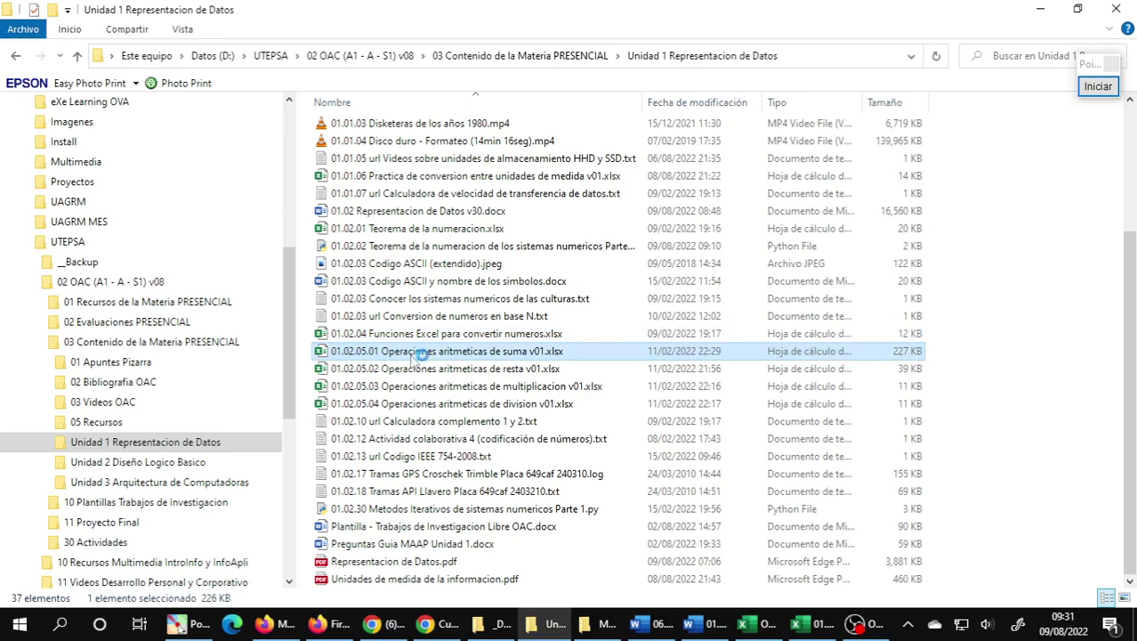
key(alt+Tab)
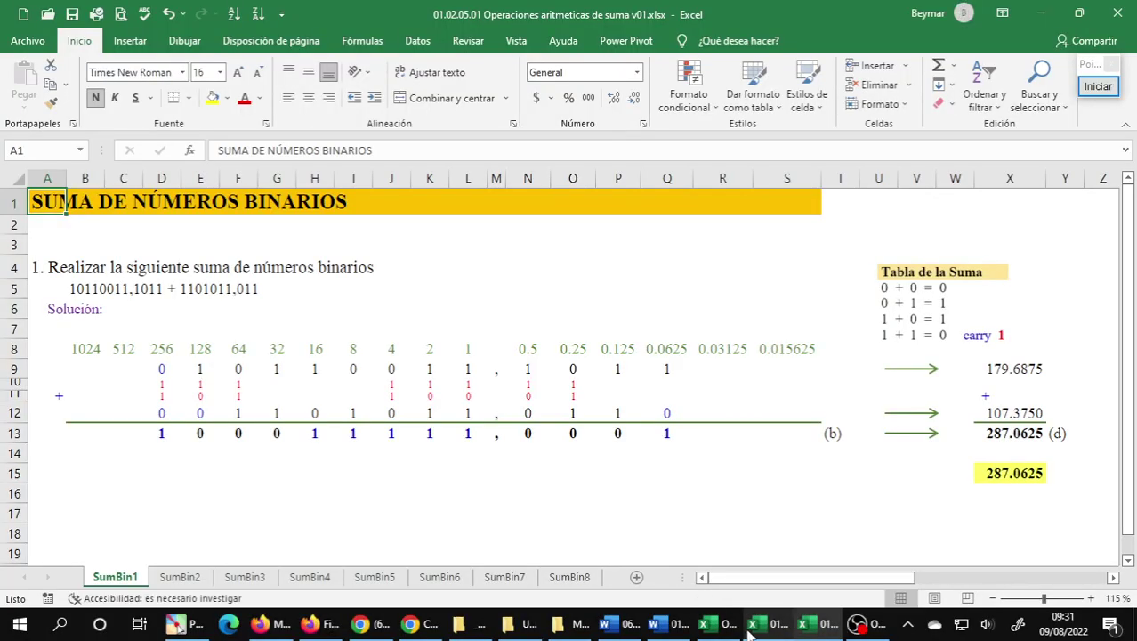
Close the "01.02.01 Teorema de la numeracion.xlsx" workbook, saving its changes.
click(749, 628)
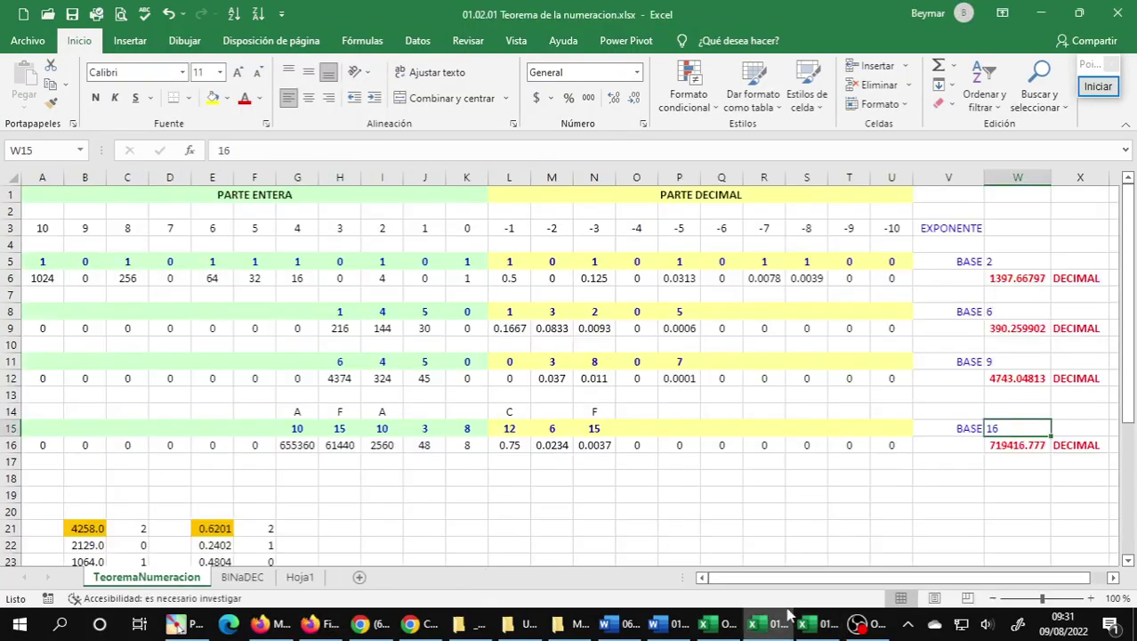
click(1118, 14)
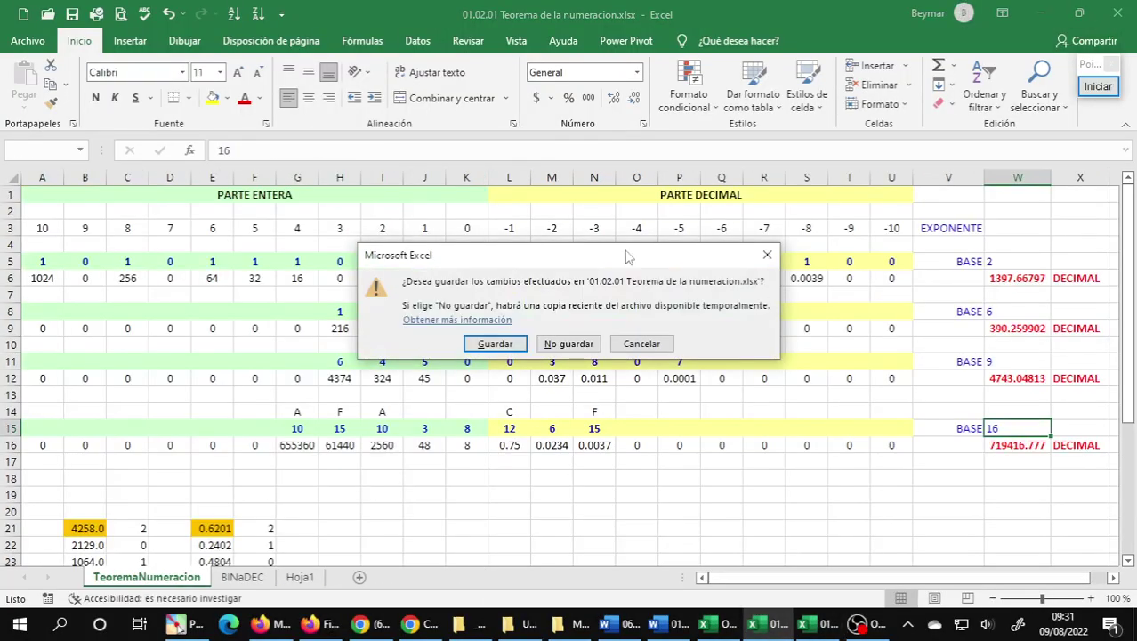
click(512, 348)
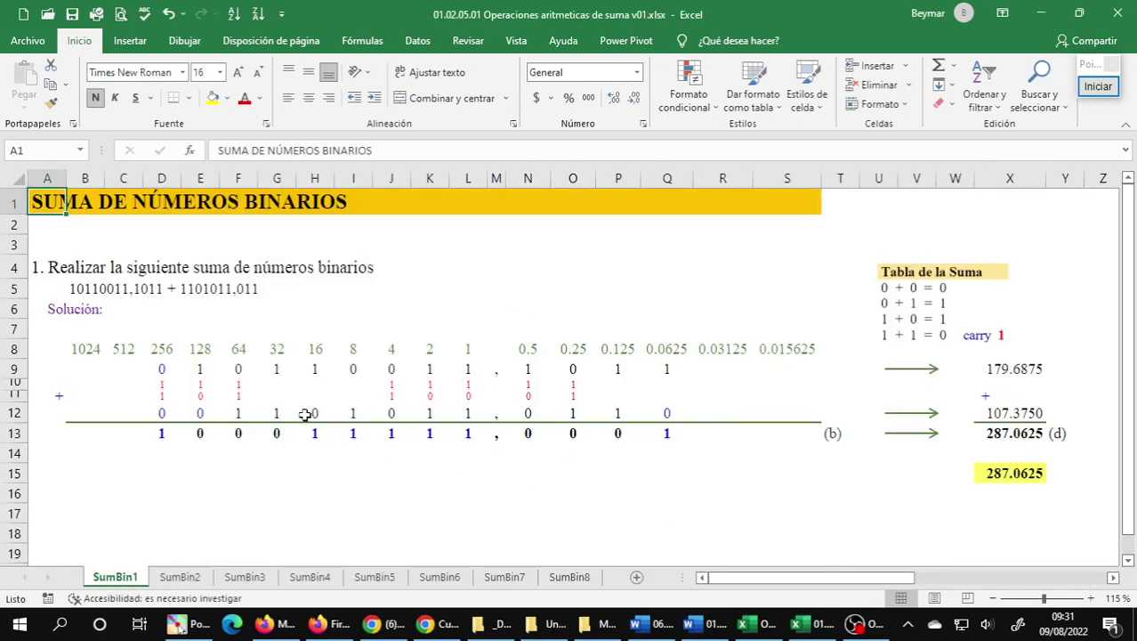
Clear the binary result in D13:Q13 and the carry digits in rows 10 and 11 of the SumBin1 exercise.
click(120, 473)
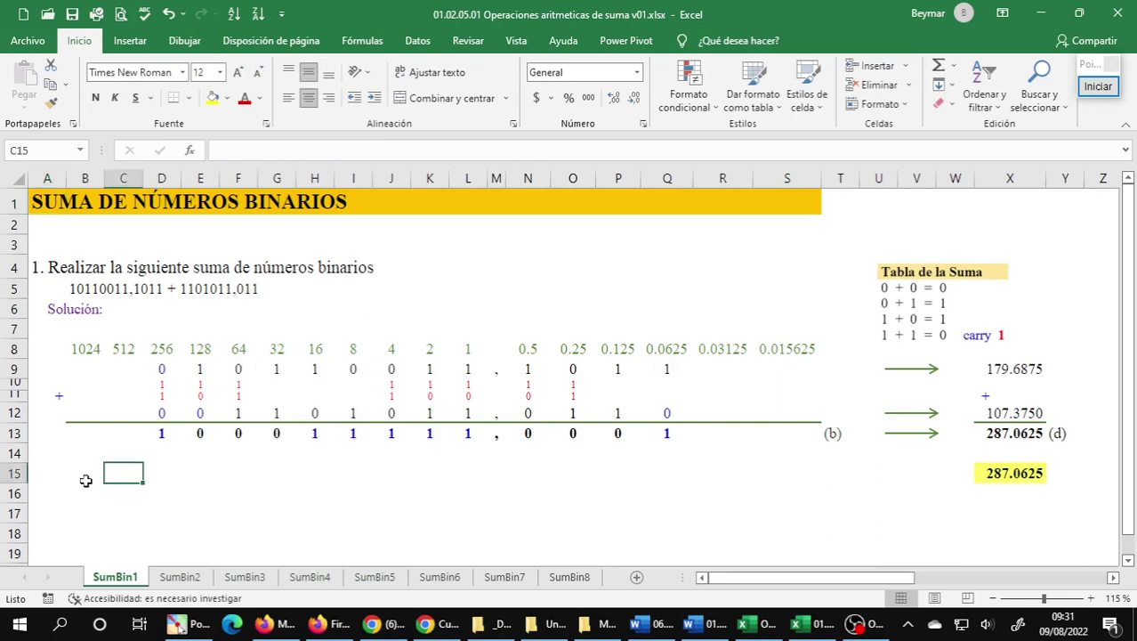
click(73, 492)
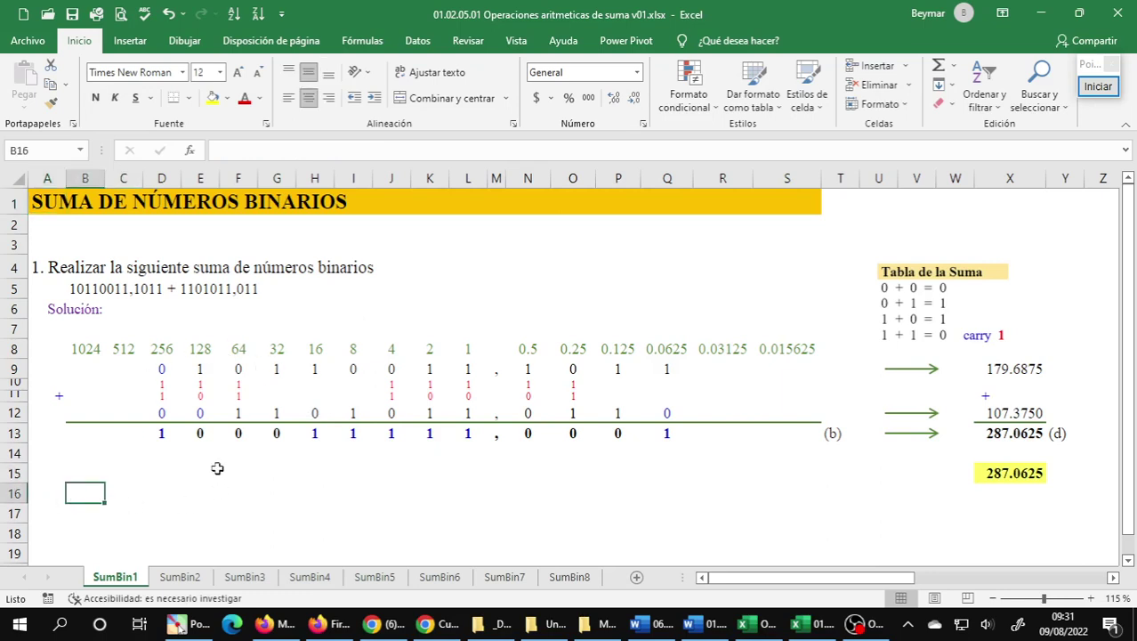
click(165, 433)
drag(177, 433, 652, 442)
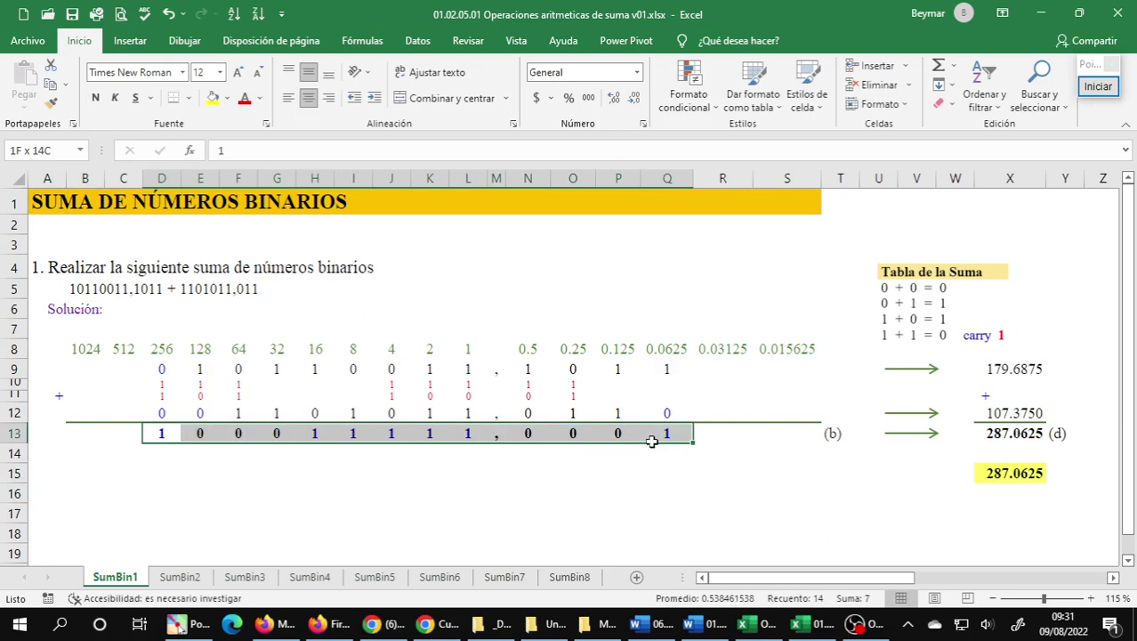
key(Delete)
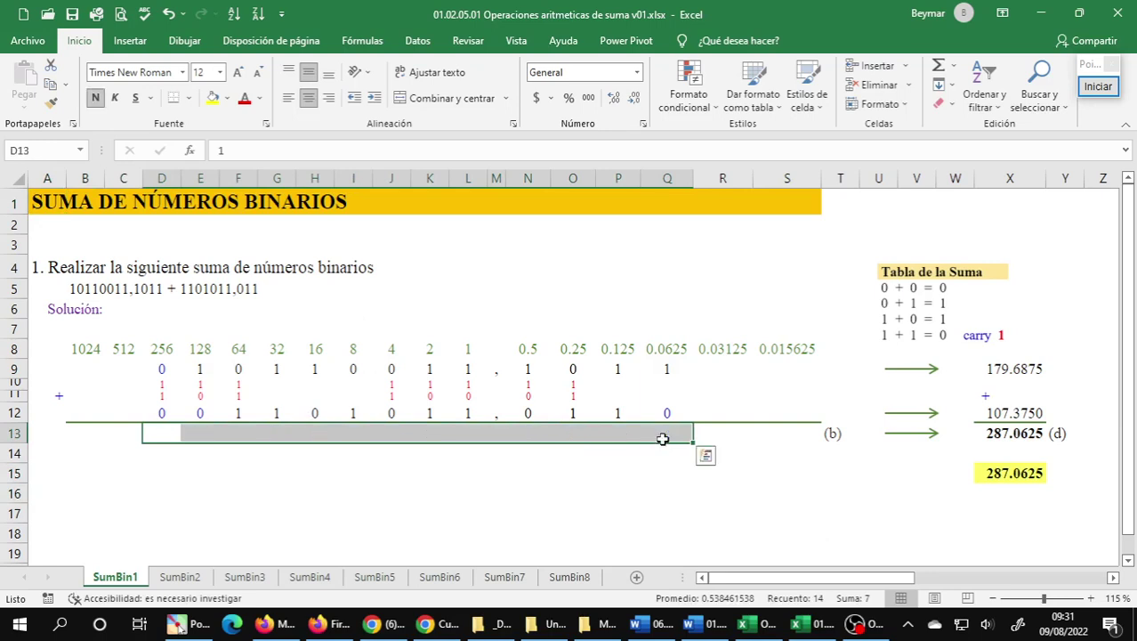
drag(169, 386, 649, 396)
key(Delete)
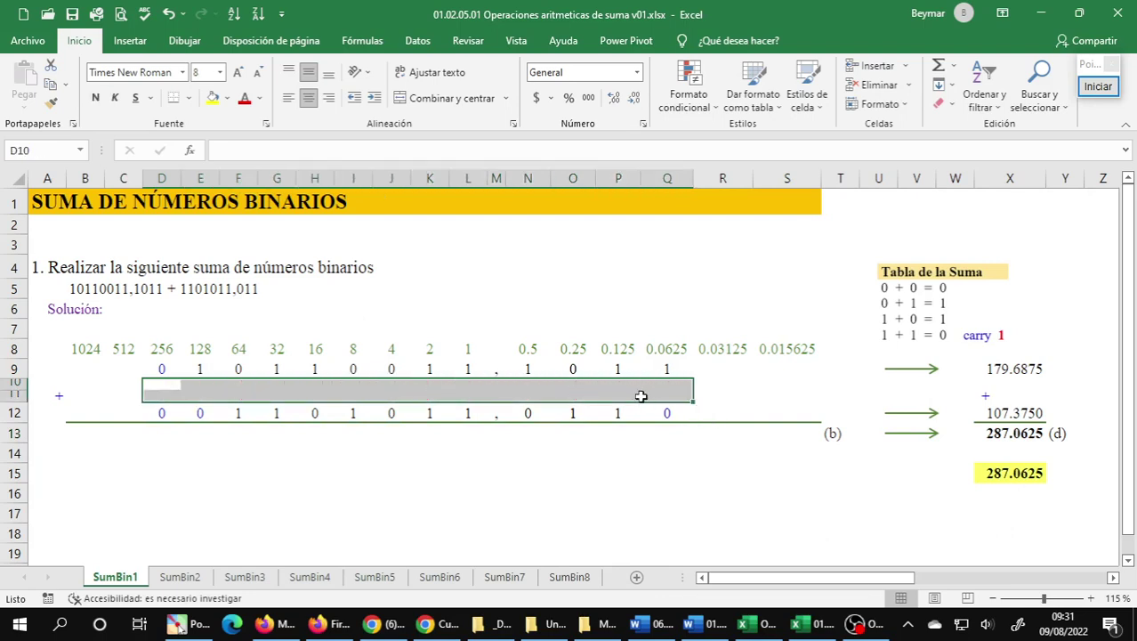
click(566, 472)
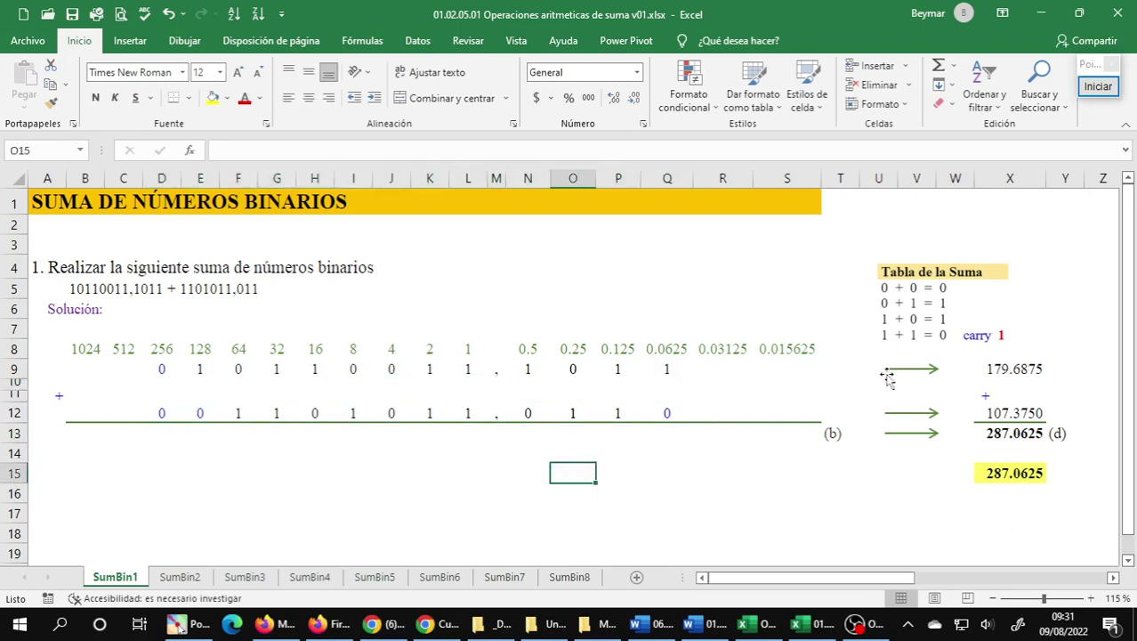
Clear the decimal equivalents of both addends and of the result in cells X9, X12 and X13.
click(1014, 367)
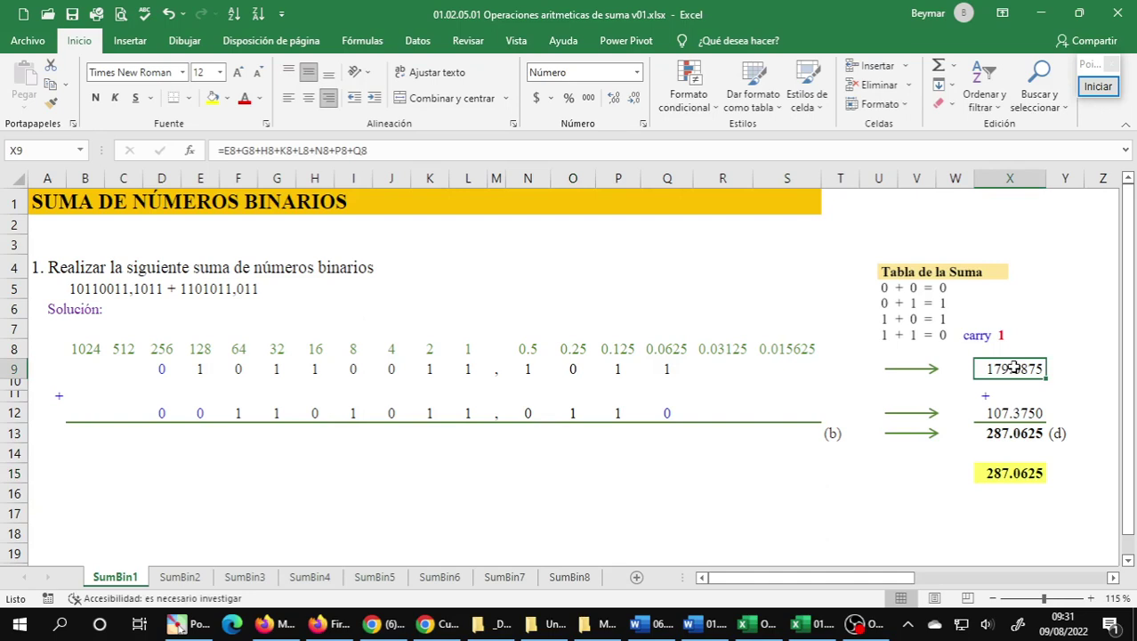
key(Delete)
click(1013, 412)
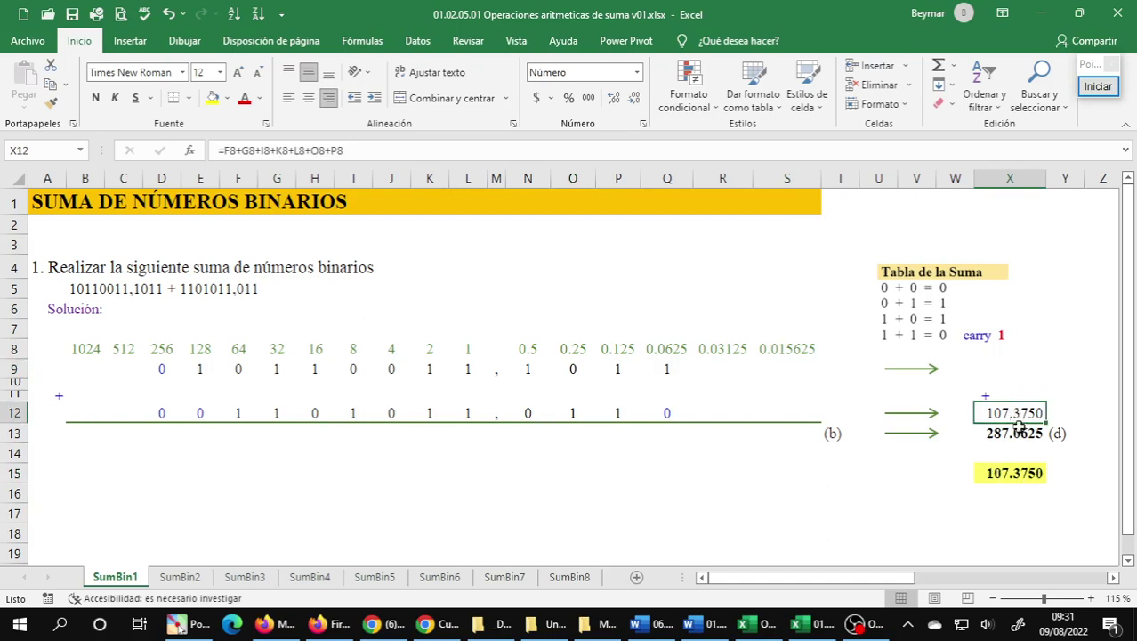
key(Delete)
click(1014, 434)
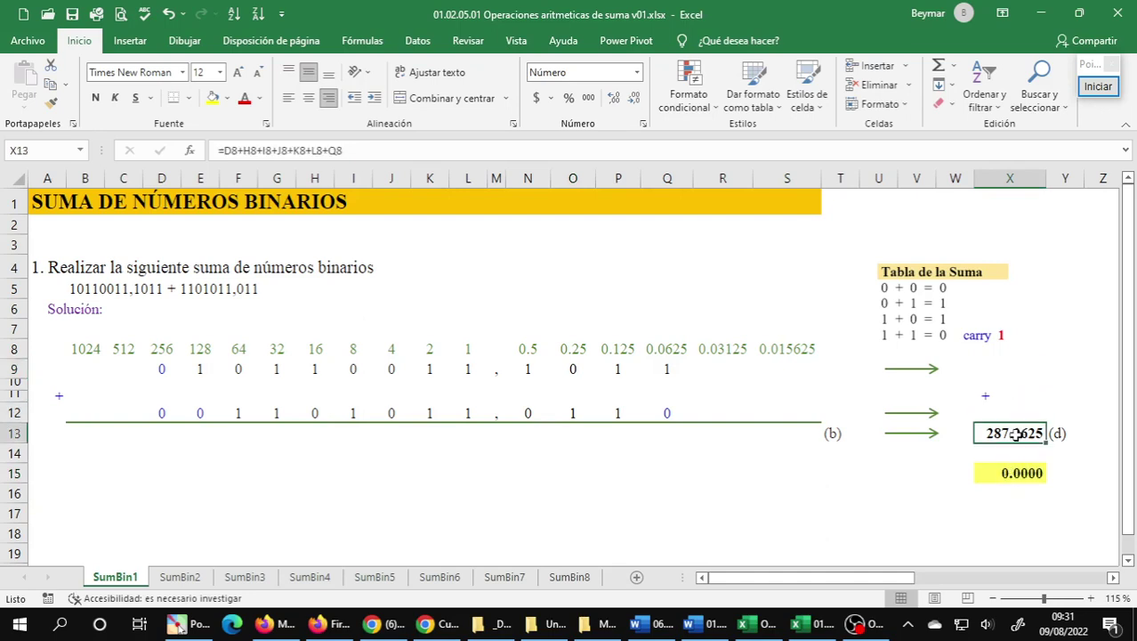
key(Delete)
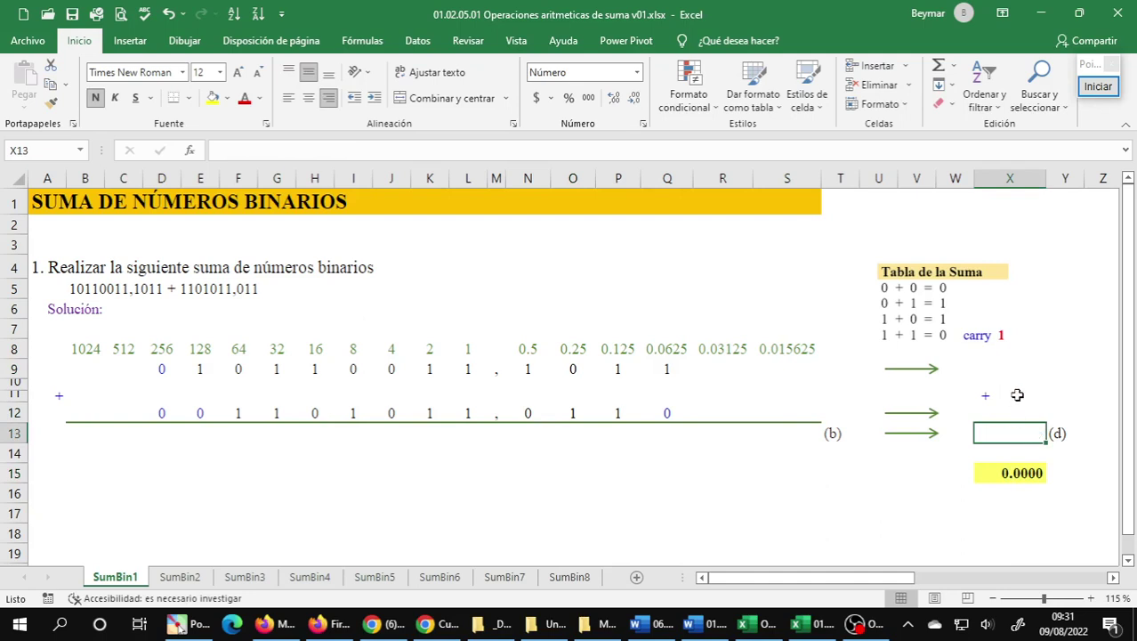
Fill the emptied decimal cells X9, X12 and X13 with light yellow and save the workbook.
click(994, 369)
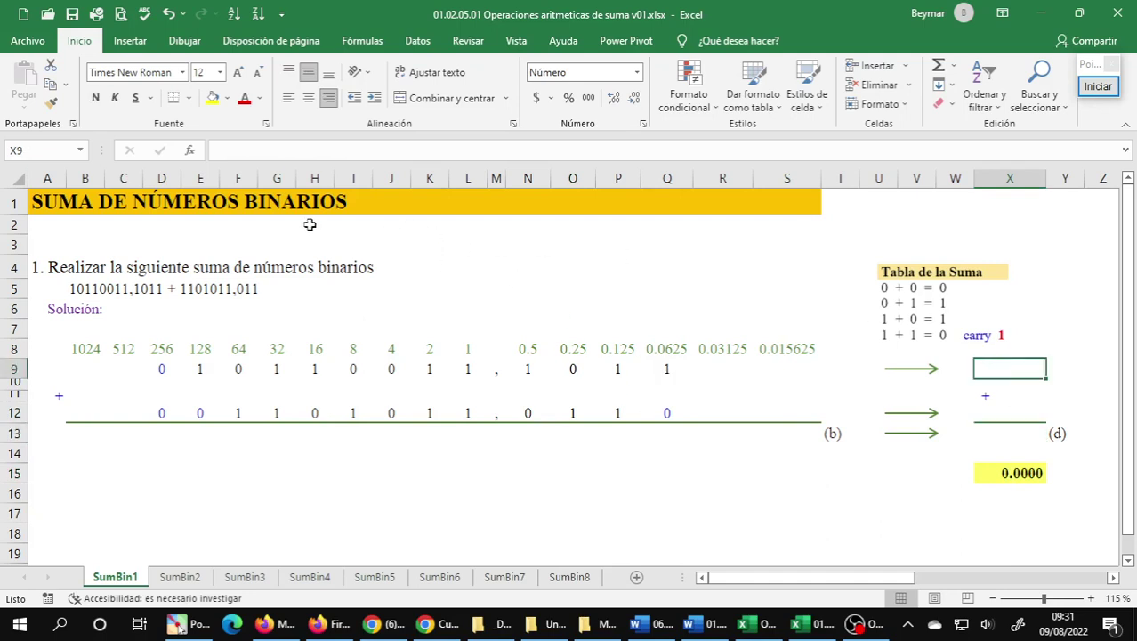
click(230, 99)
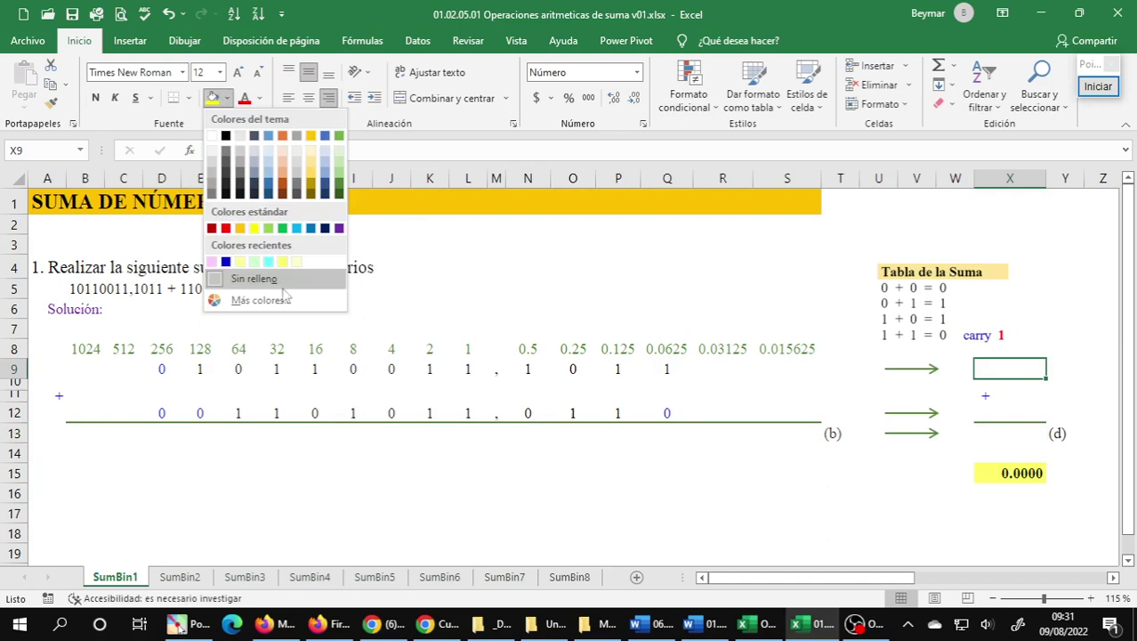
click(240, 264)
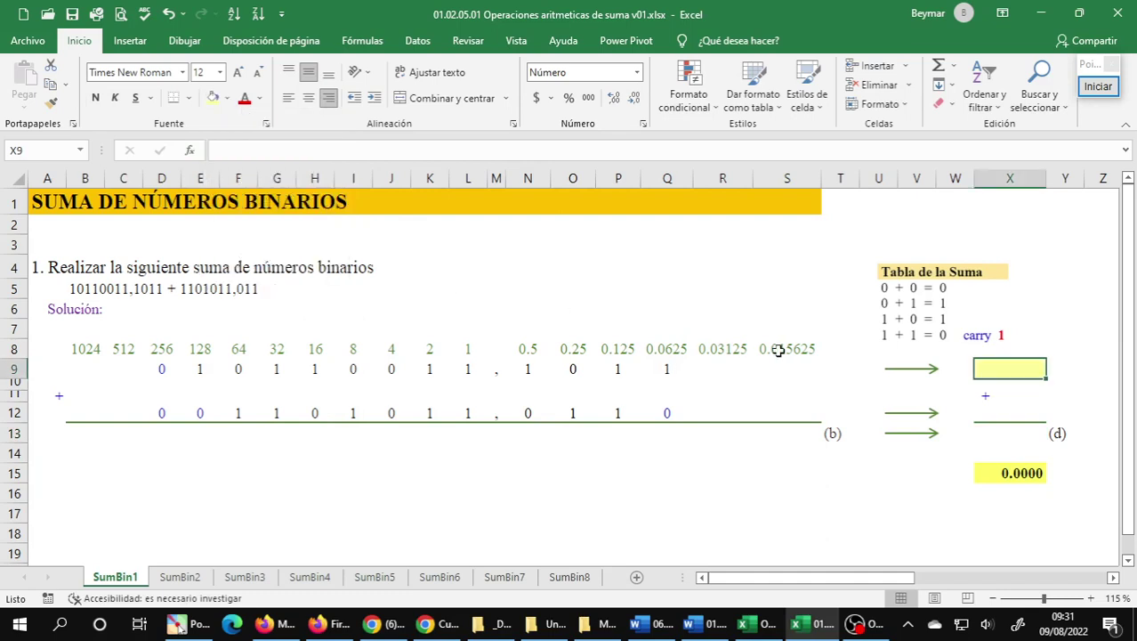
click(992, 417)
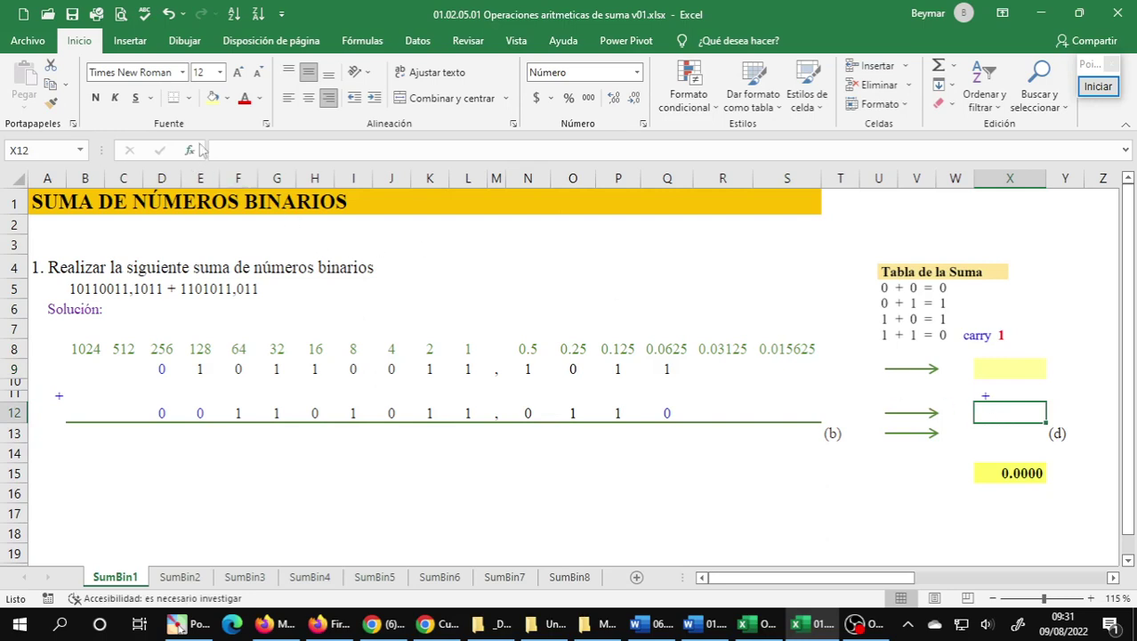
click(212, 97)
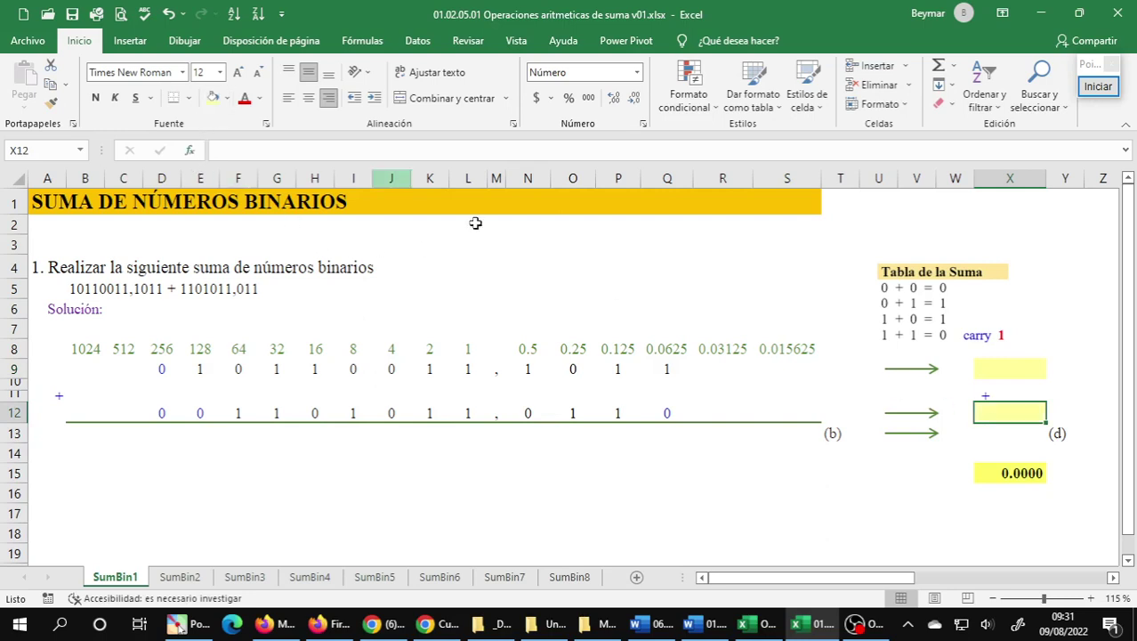
click(981, 437)
click(211, 98)
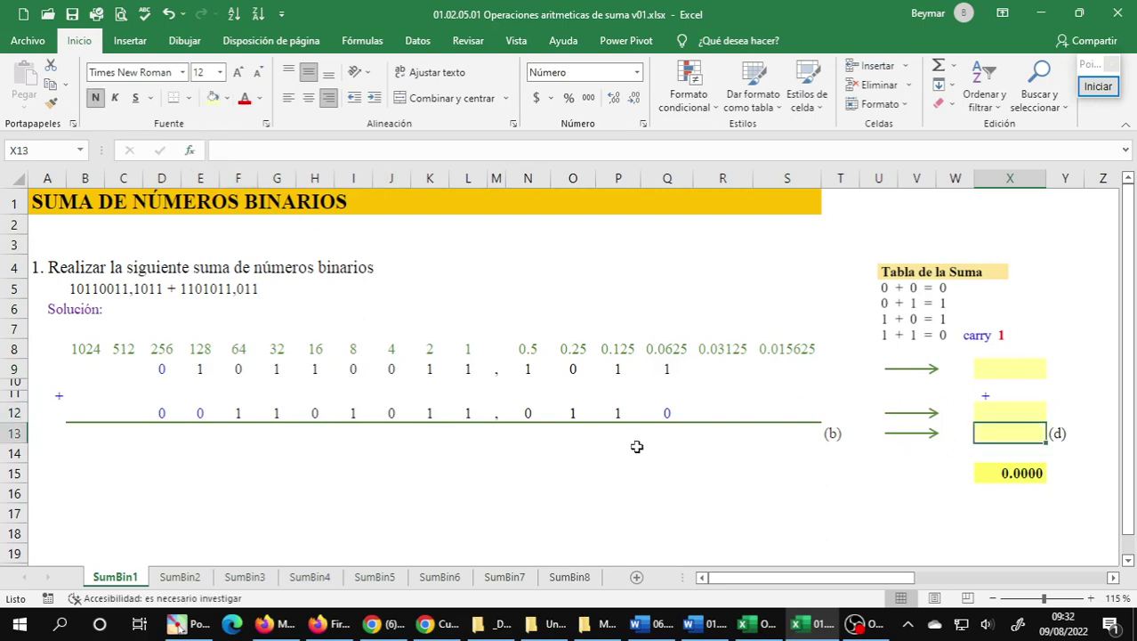
click(711, 515)
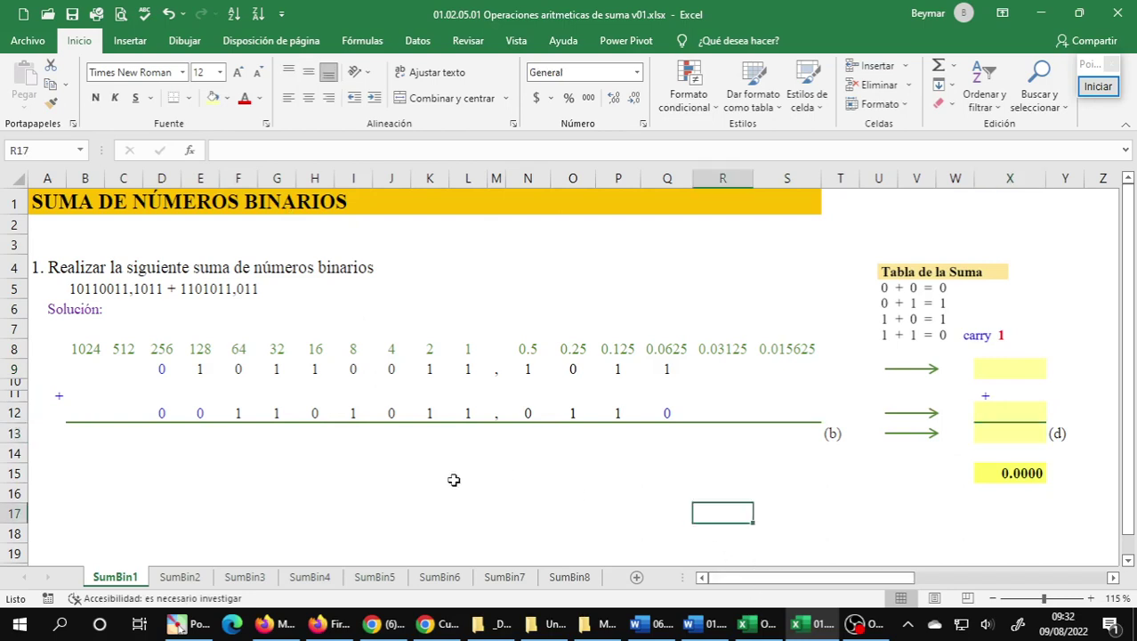
click(71, 14)
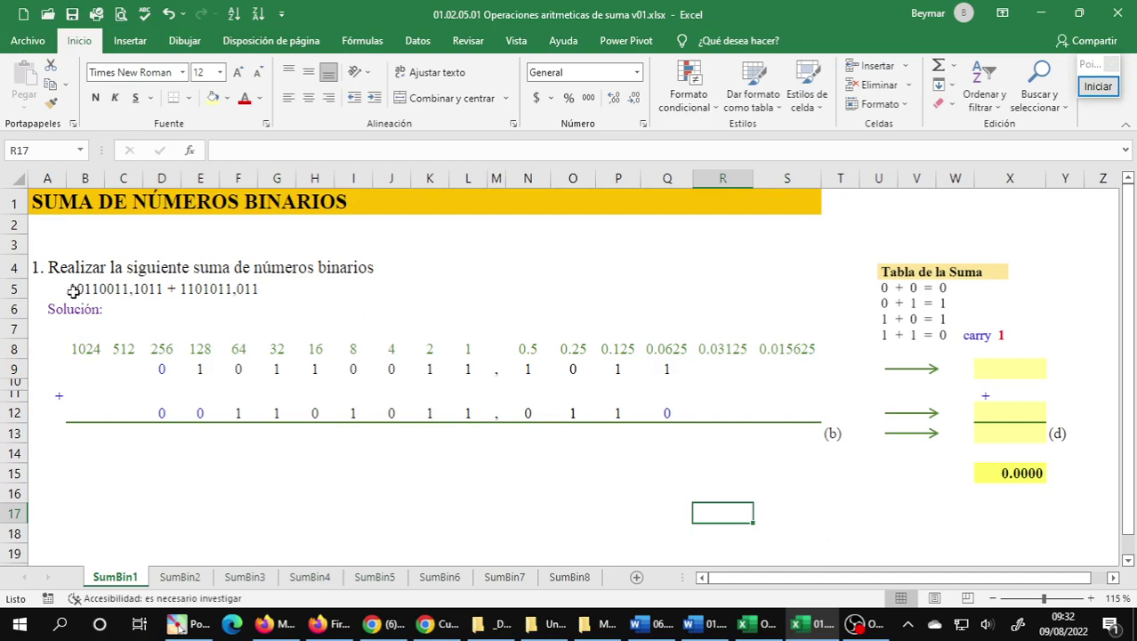
Point out the digits of both addends, their aligned commas, the padding zero in Q12 and the empty cells C9 and C12.
drag(161, 368, 531, 368)
drag(666, 368, 203, 367)
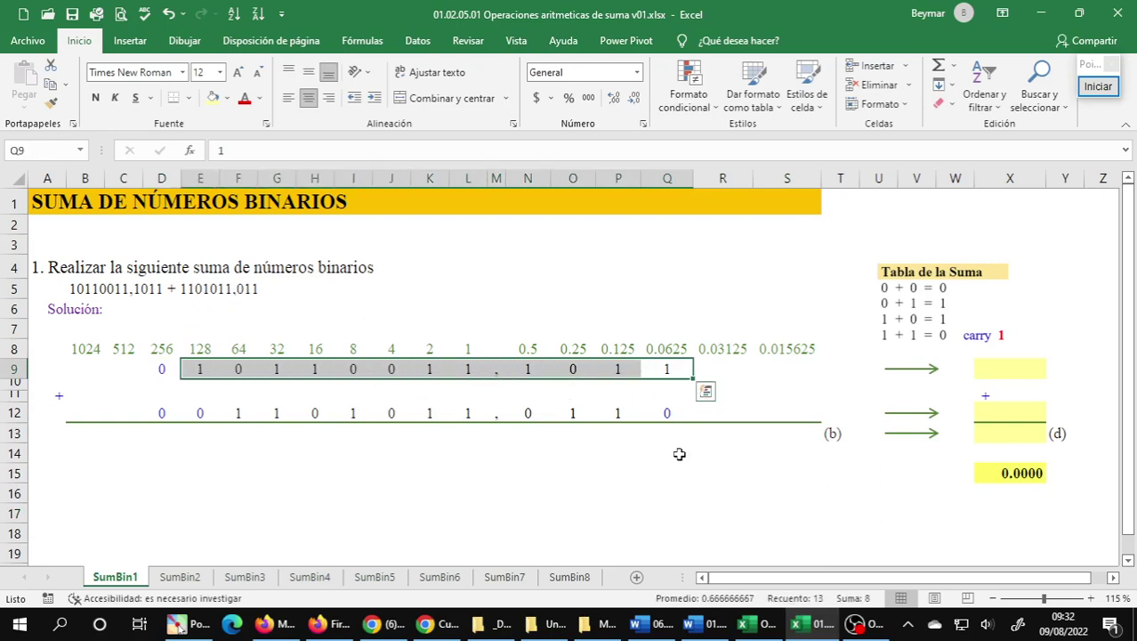
drag(619, 411, 237, 412)
drag(497, 368, 496, 414)
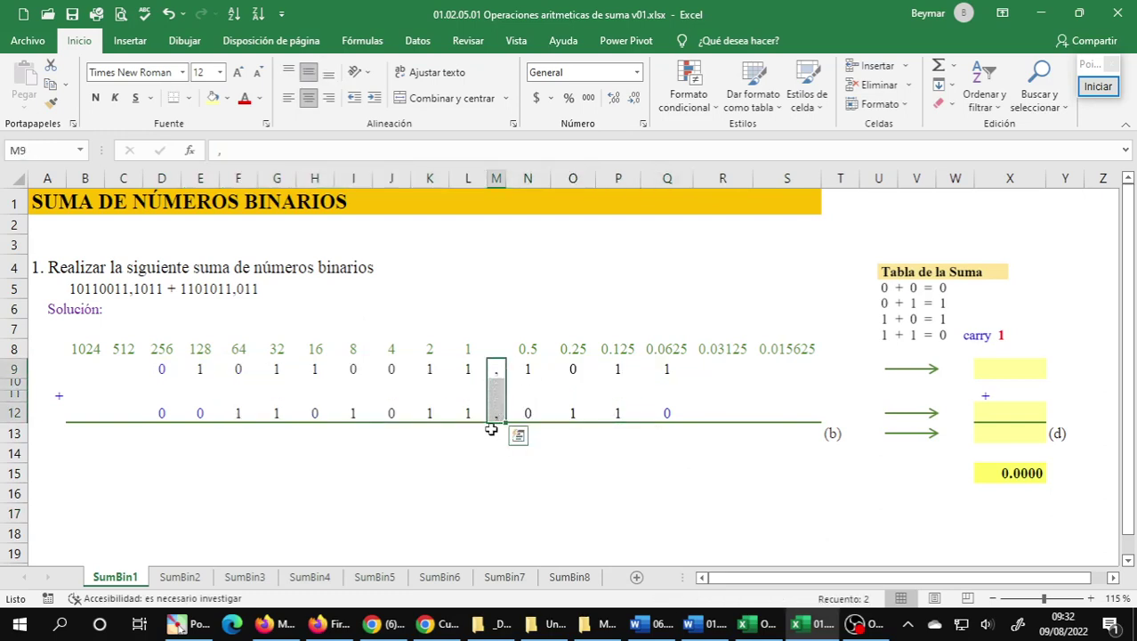
click(428, 435)
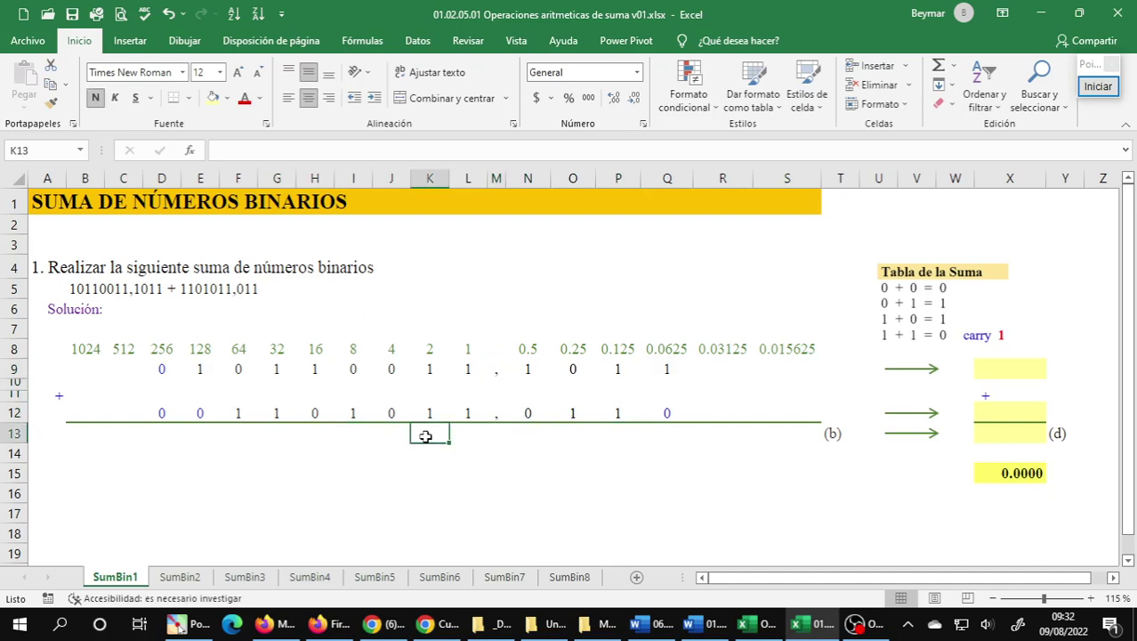
click(666, 412)
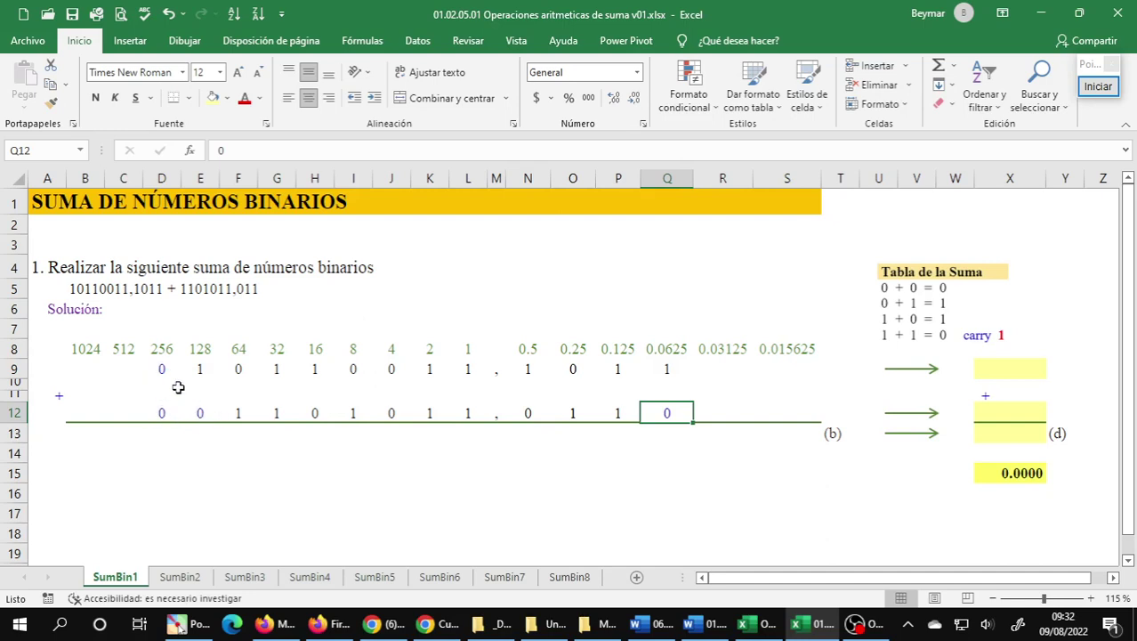
click(121, 368)
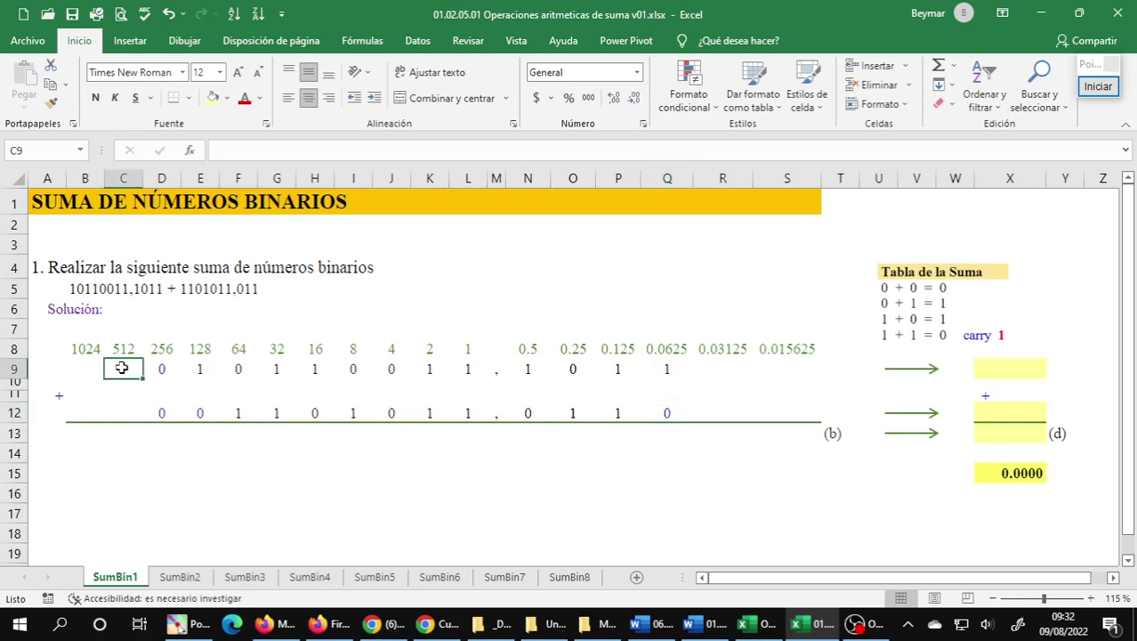
click(135, 411)
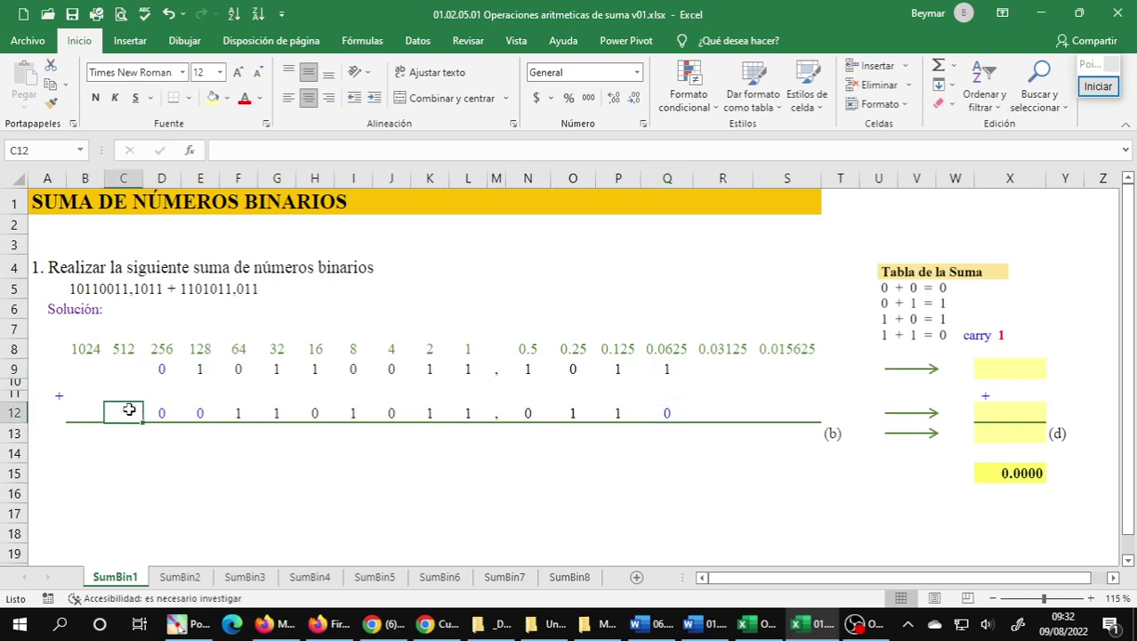
Delete both addends' leading zeros in the 256 column and select result cell Q13 under the 0.0625 column.
drag(163, 370, 164, 412)
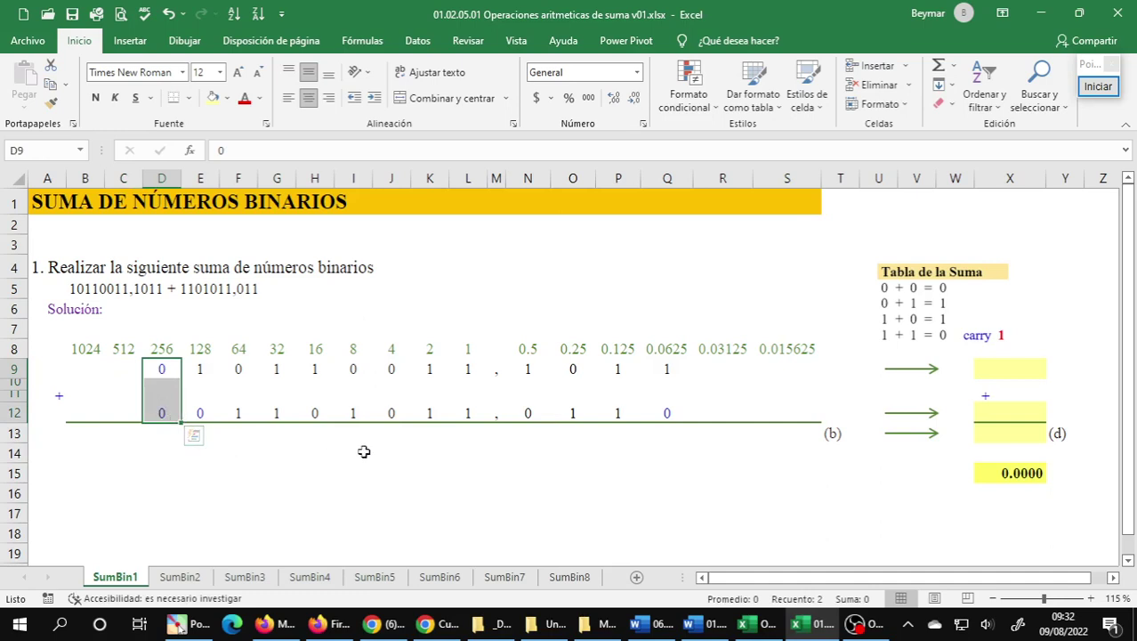
key(Delete)
click(175, 453)
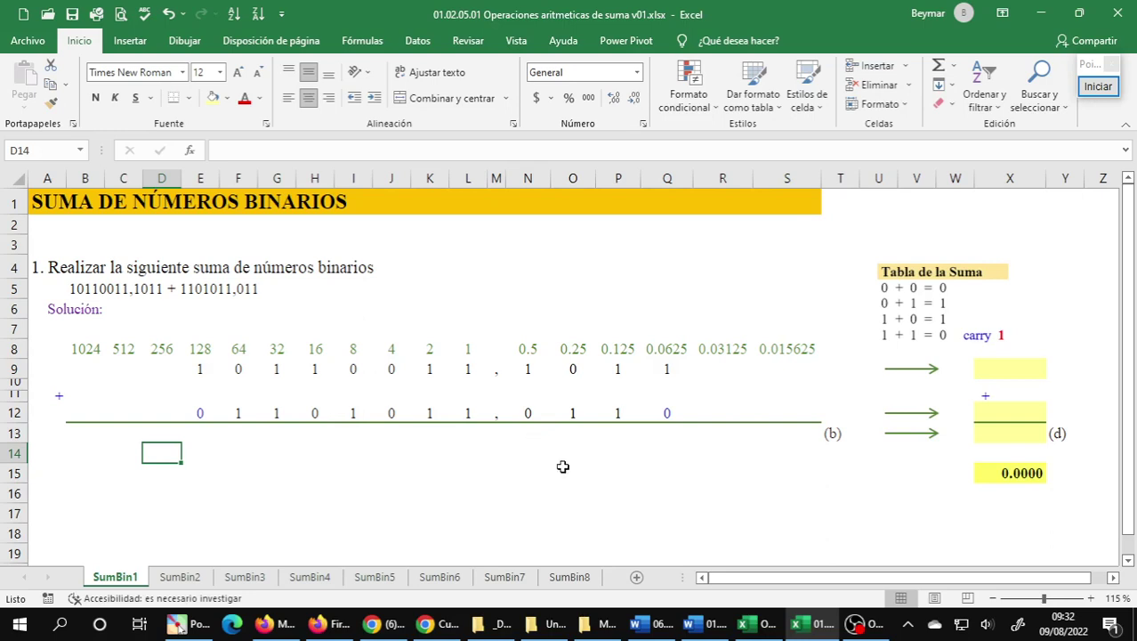
click(662, 439)
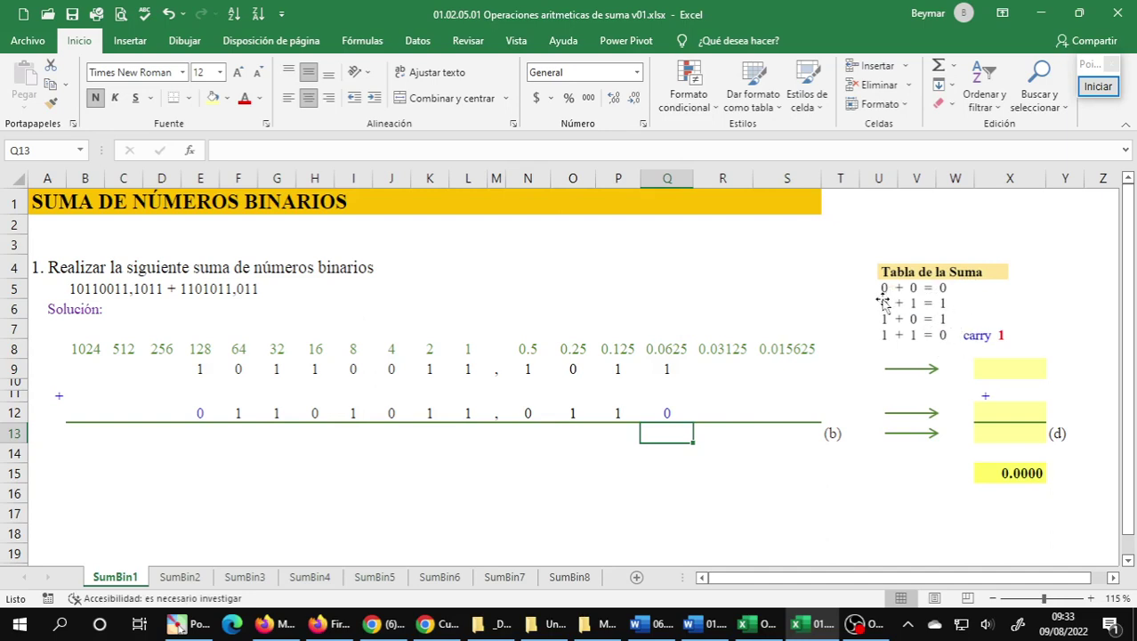
Go through the rules of the binary addition table one by one, including the 1 + 1 case with its carry.
click(954, 293)
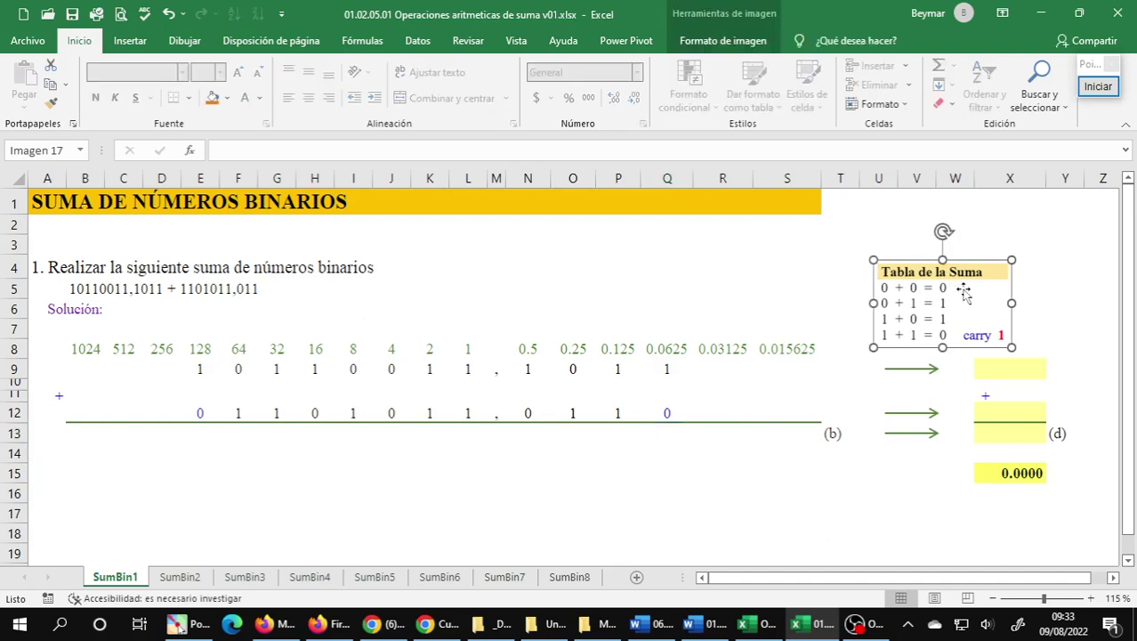
click(1016, 289)
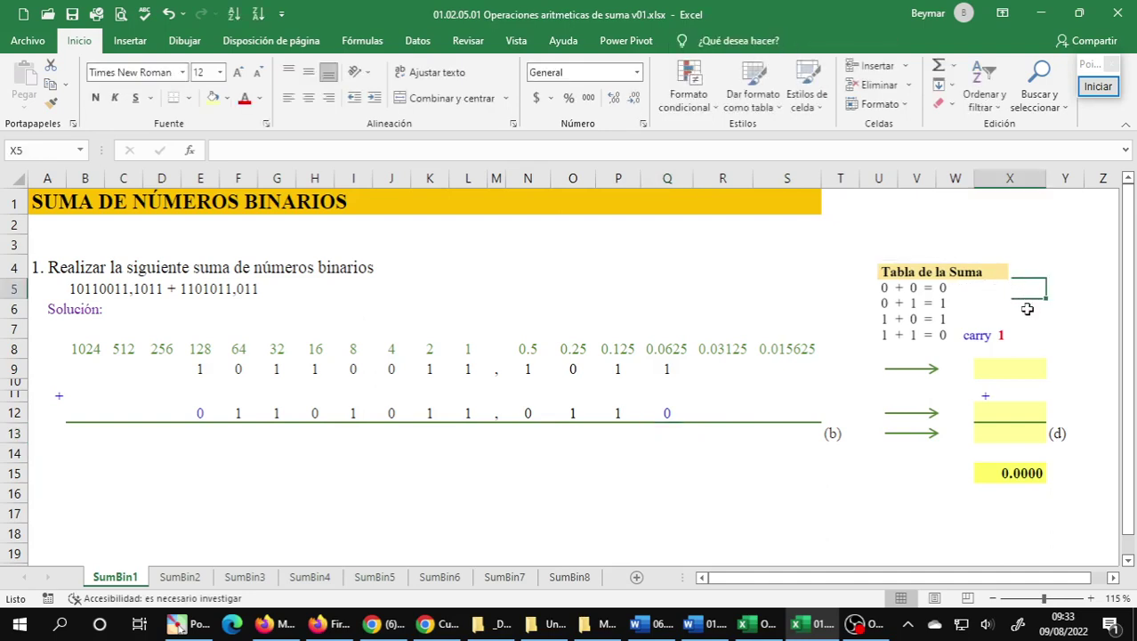
click(1026, 308)
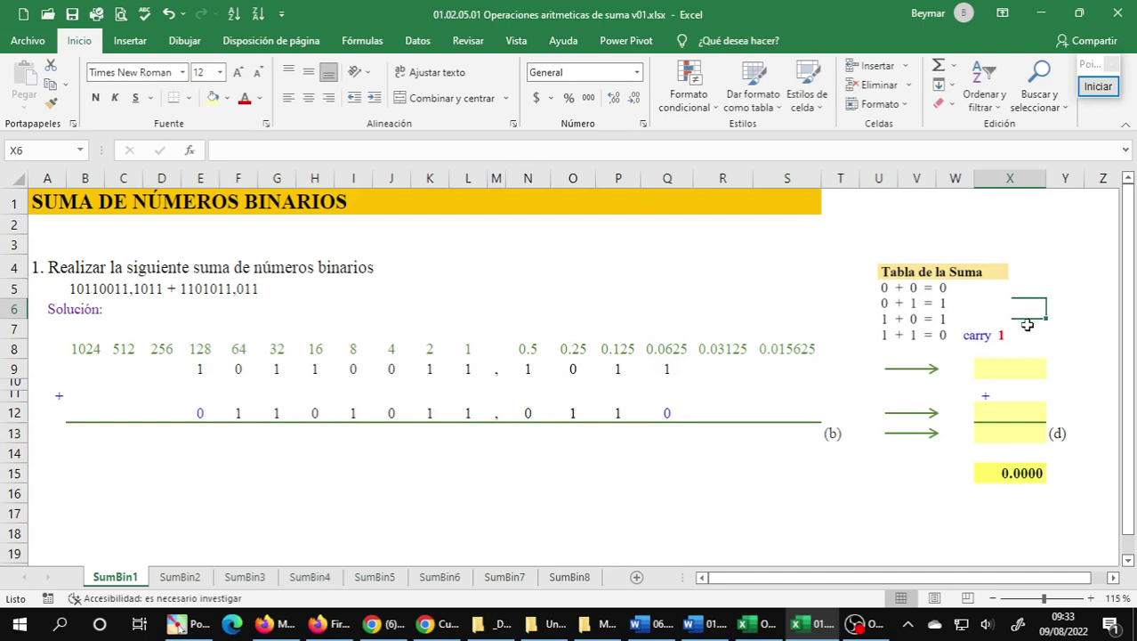
click(1027, 338)
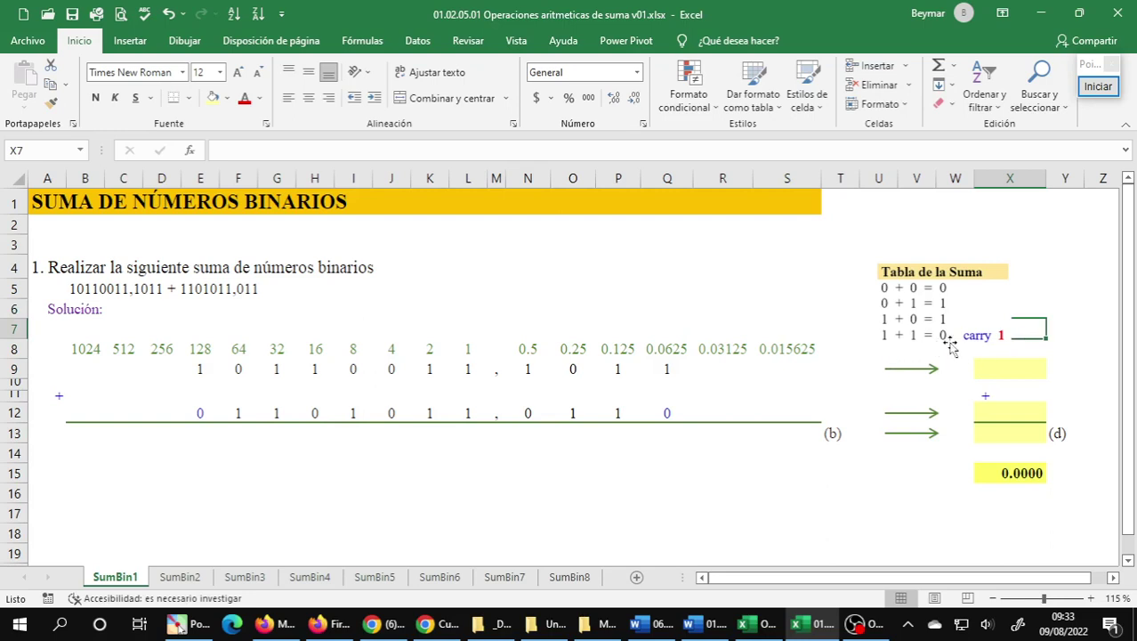
Illustrate the two digits of 10 in scratch cell V2 and discard the entry.
click(915, 223)
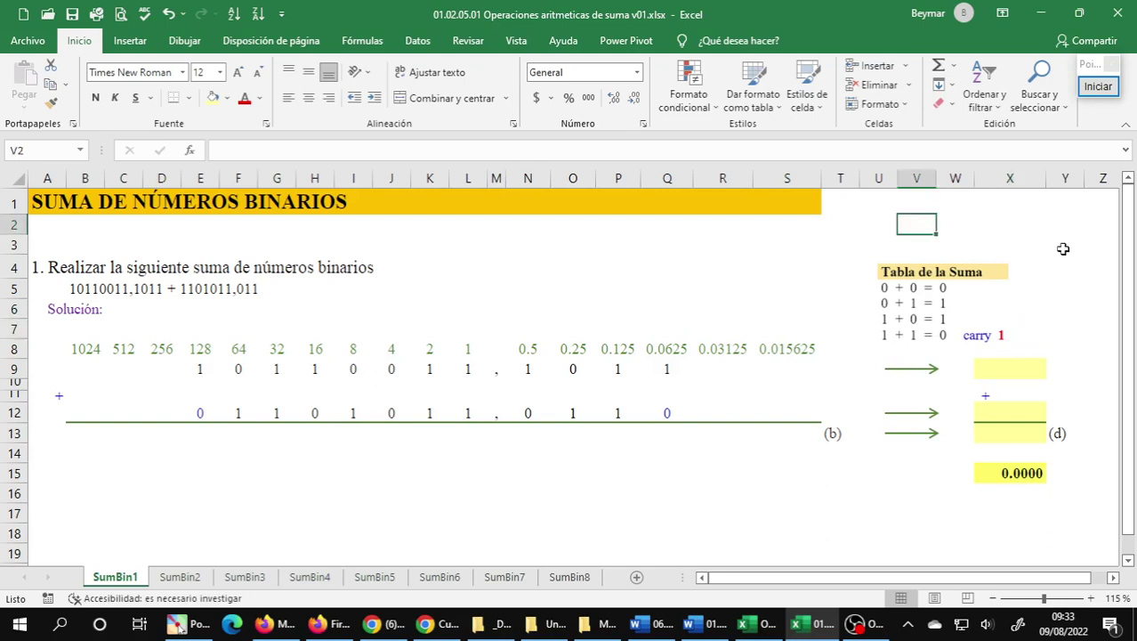
text(10)
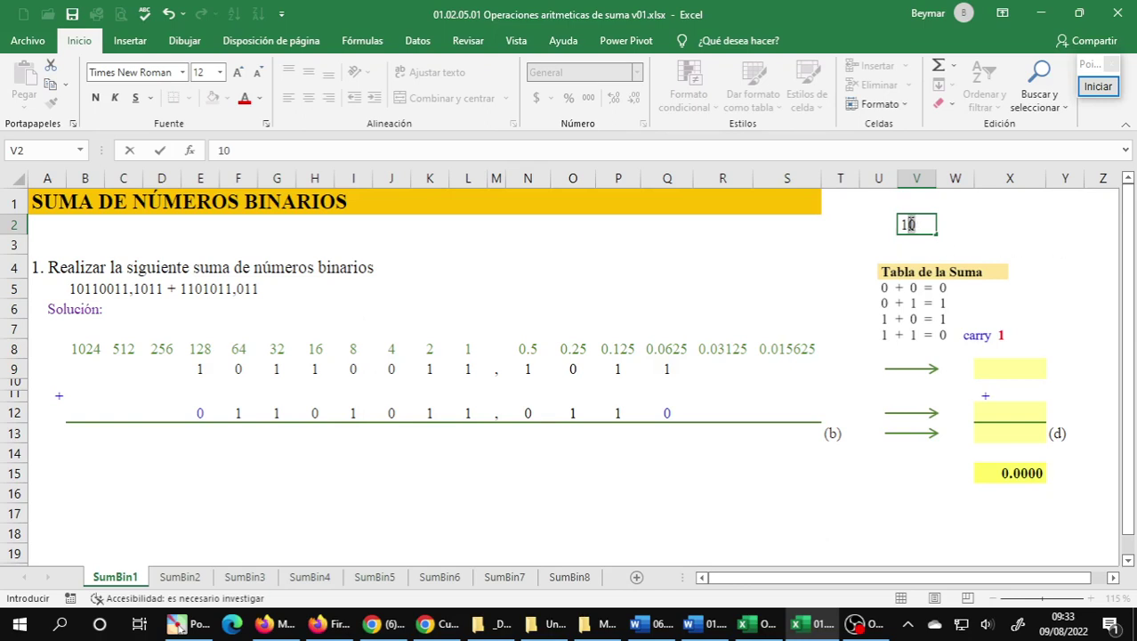
click(910, 224)
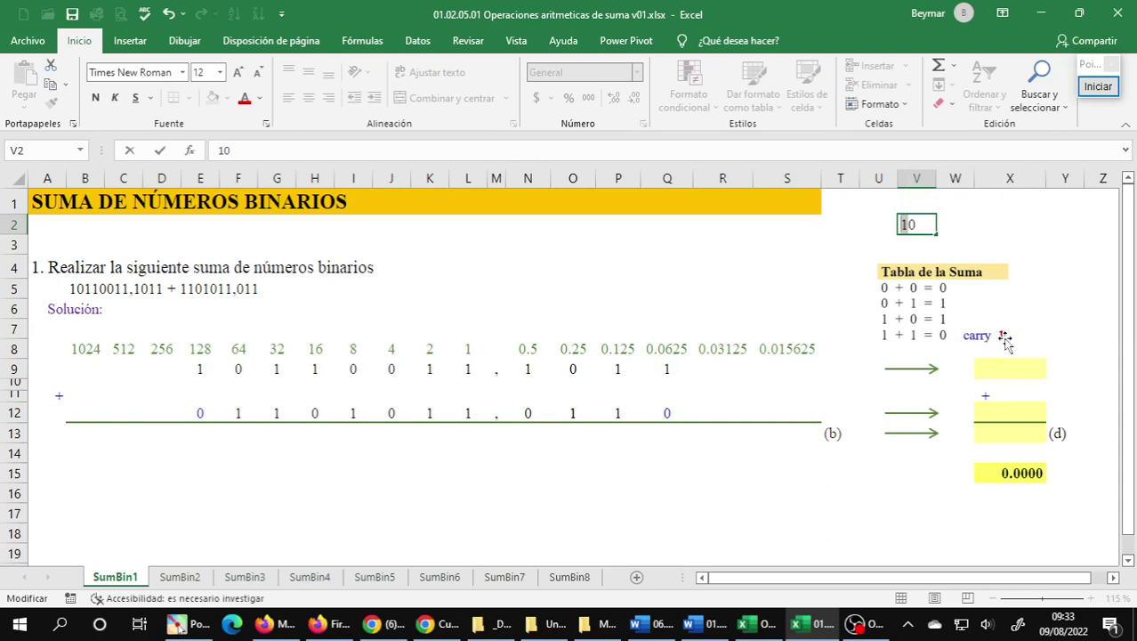
key(Escape)
Enter 1 as the result digit under the 0.0625 column in cell Q13.
click(668, 434)
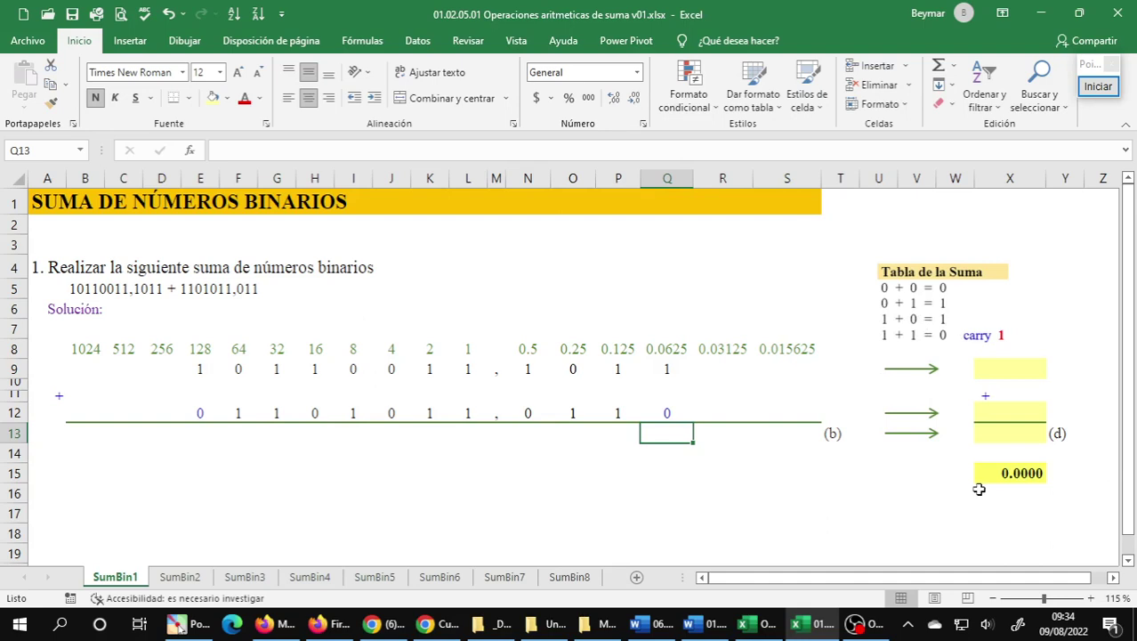
text(1)
key(Return)
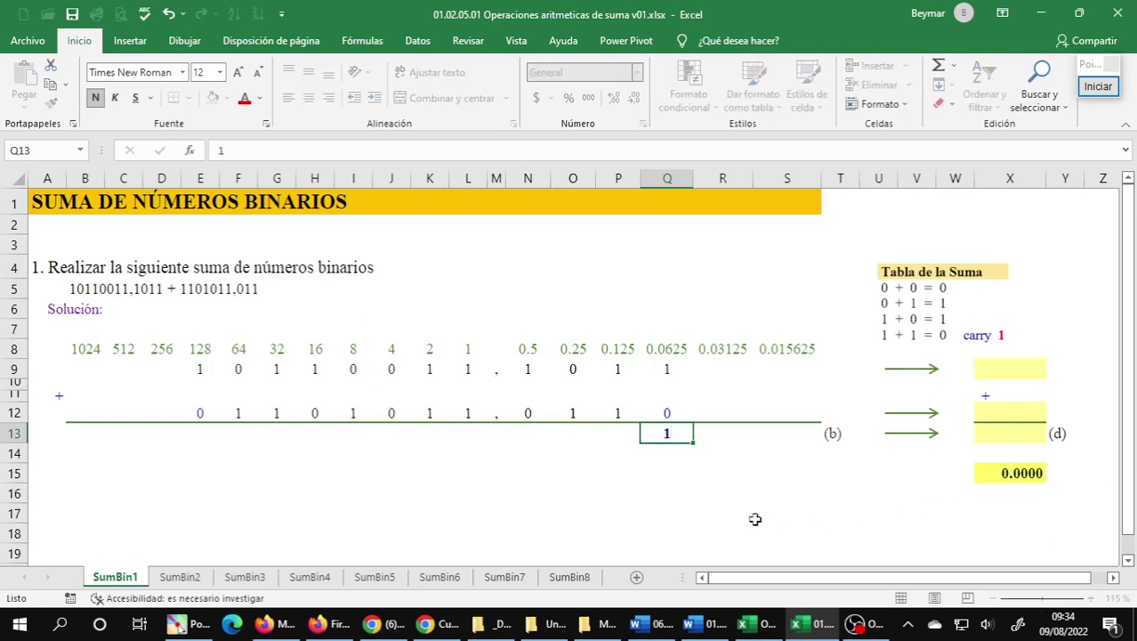
Set the speaker volume to 32 and return to the worksheet.
click(988, 623)
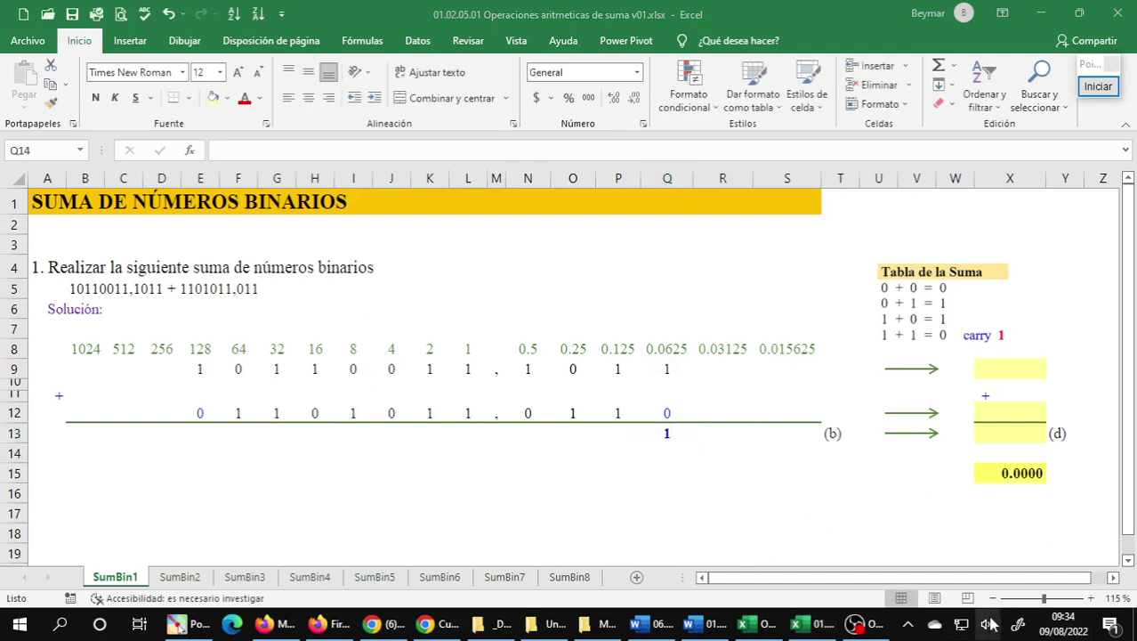
scroll(934, 583, up, 5)
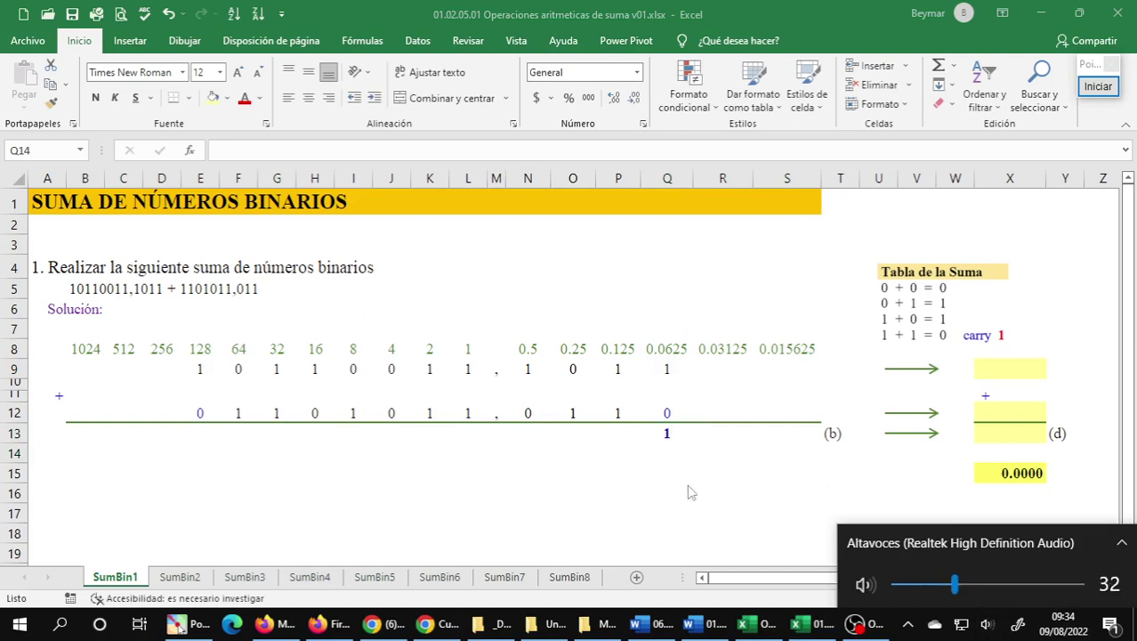
click(663, 473)
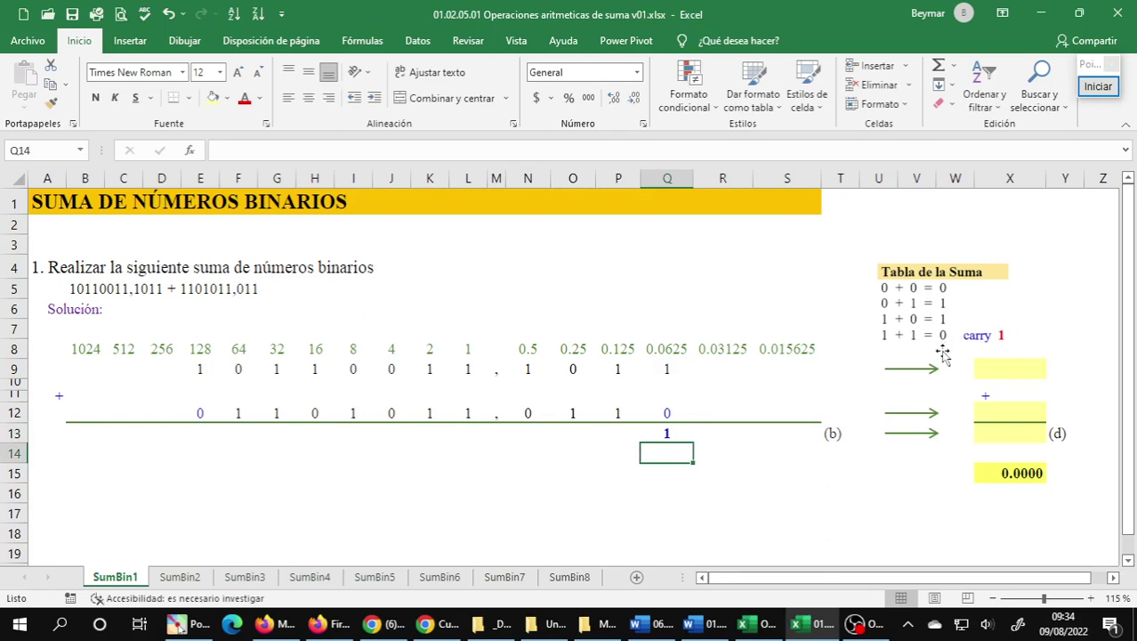
Enter 0 as the 0.125 column's result digit in P13 and record its carry of 1 in O10.
key(Up)
key(Left)
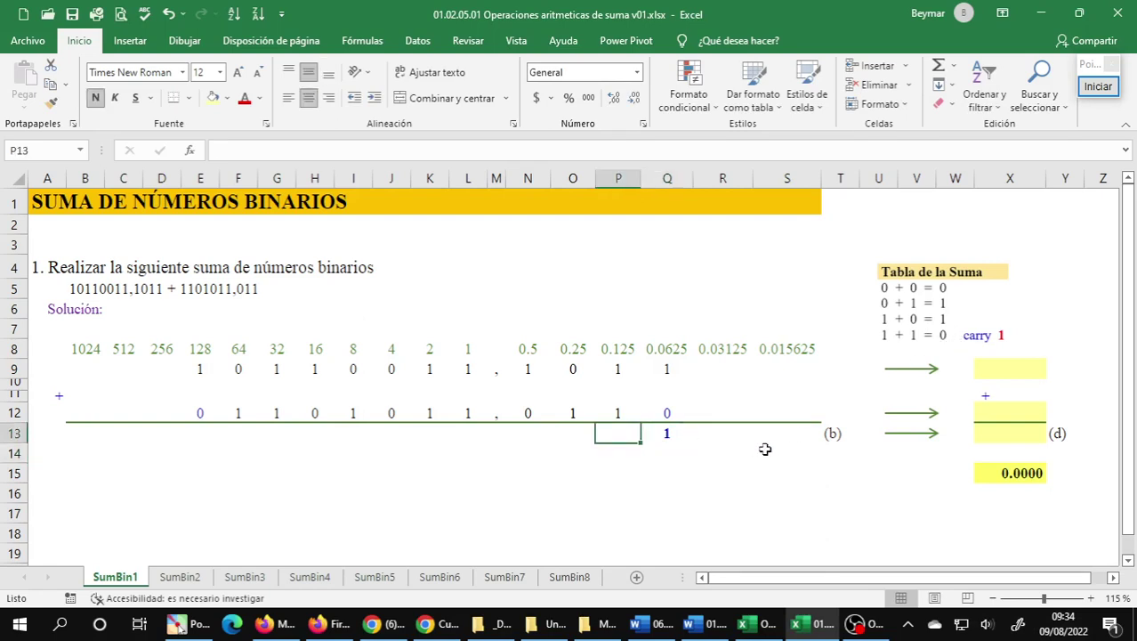
text(0)
key(Return)
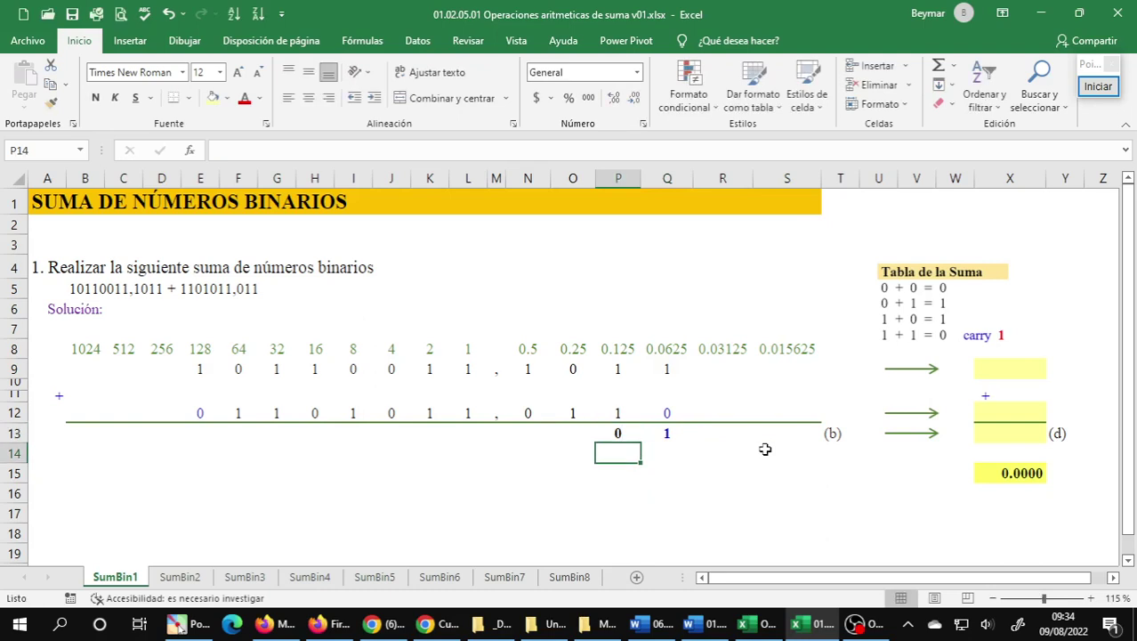
click(573, 382)
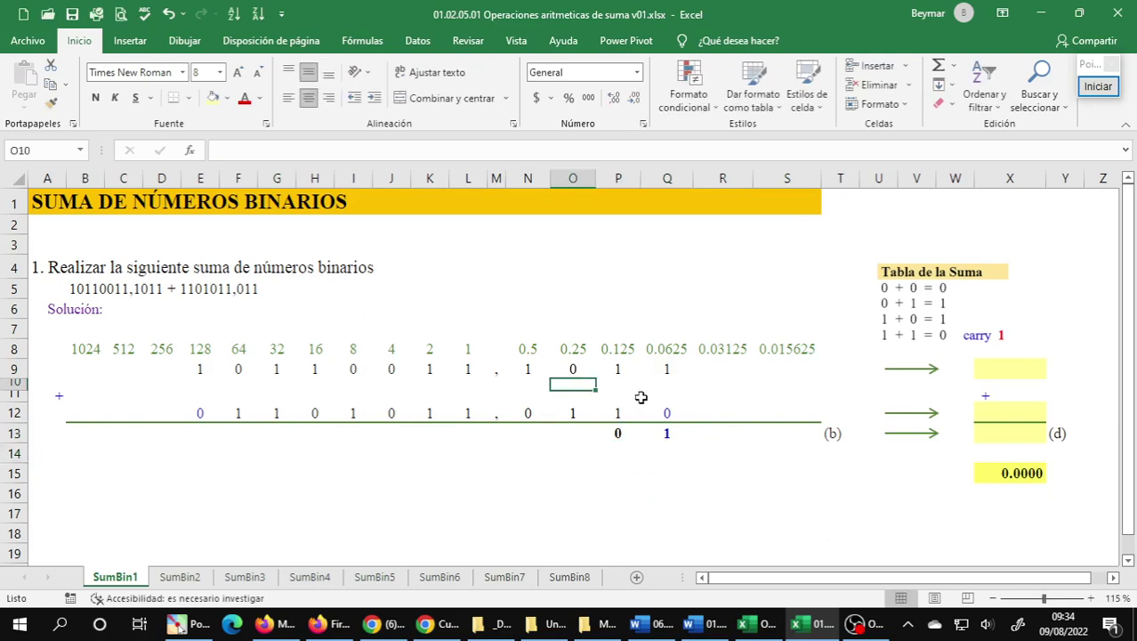
text(1)
key(Return)
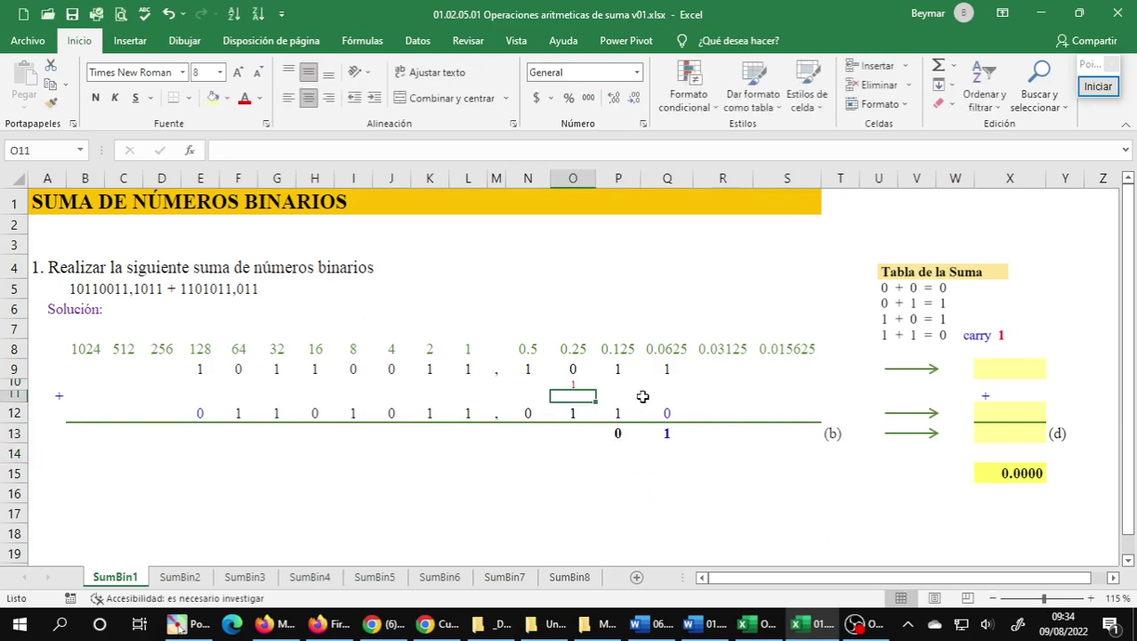
Add the upper digit O9 and the carry O10, and enter the partial sum 1 in O11.
click(573, 371)
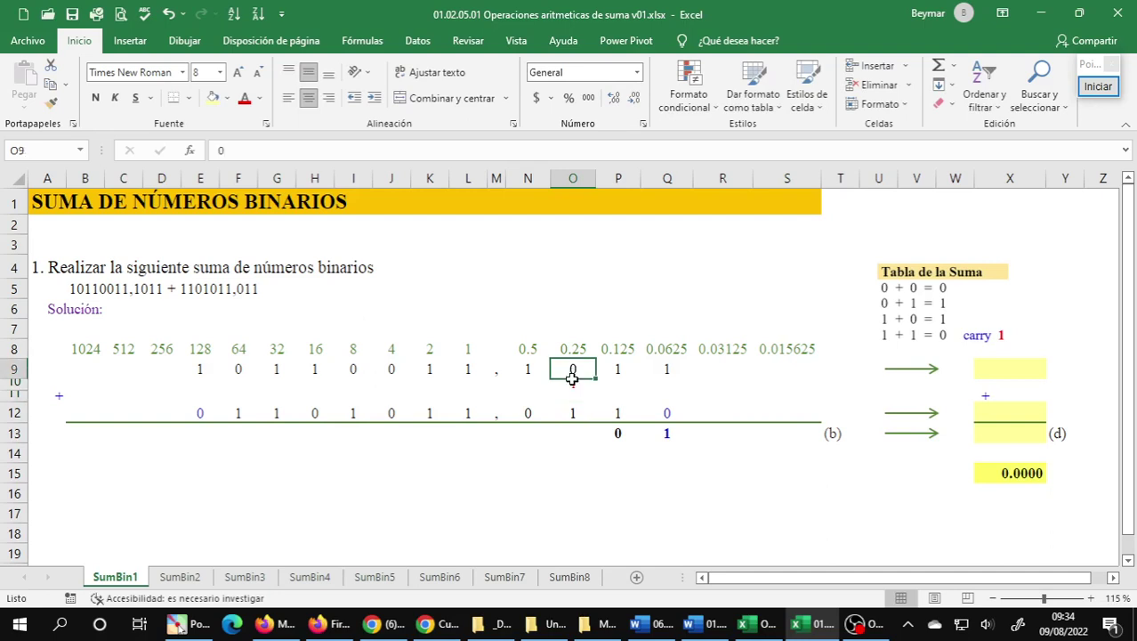
drag(572, 377, 573, 386)
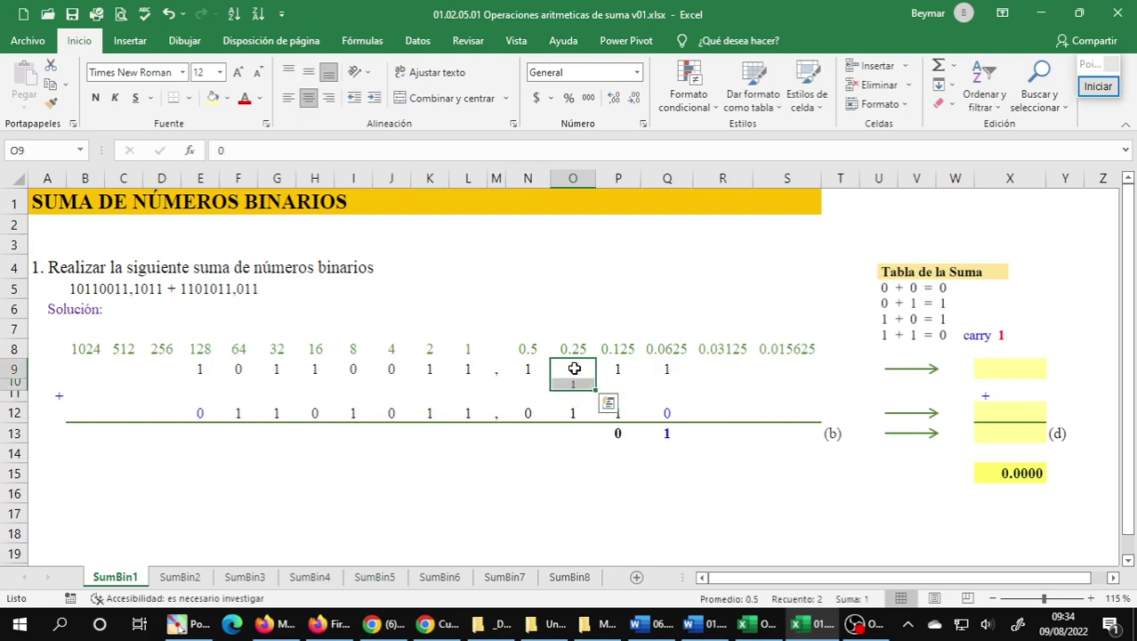
click(574, 398)
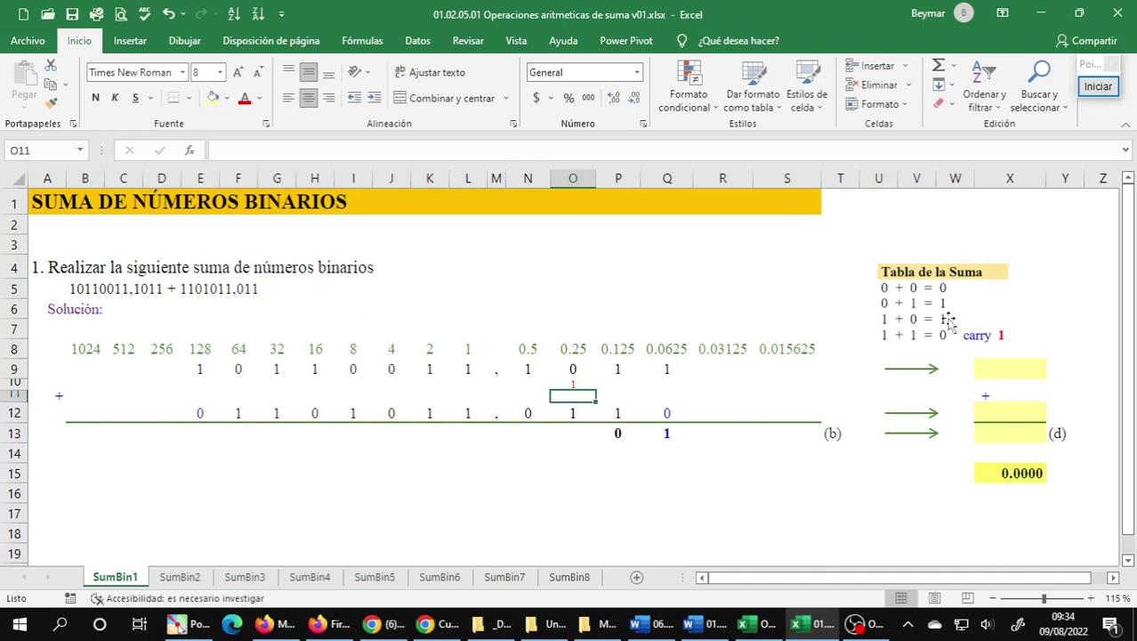
text(1)
key(Return)
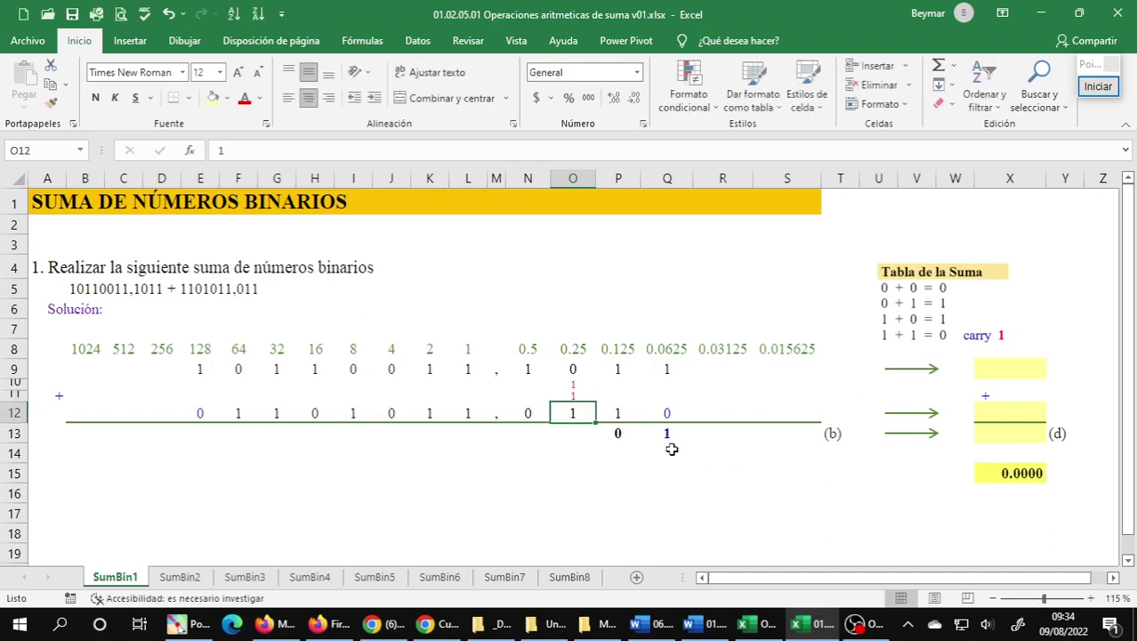
Add O11 and O12, entering 0 as the 0.25 column's result in O13 and the carry of 1 in N10.
drag(569, 394, 571, 405)
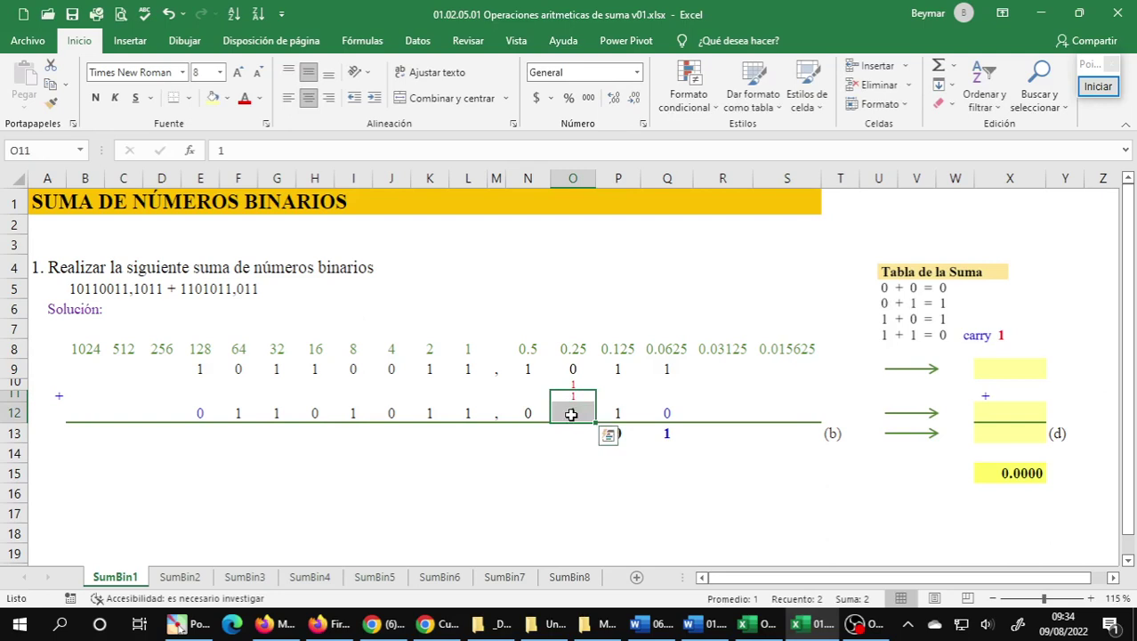
click(576, 429)
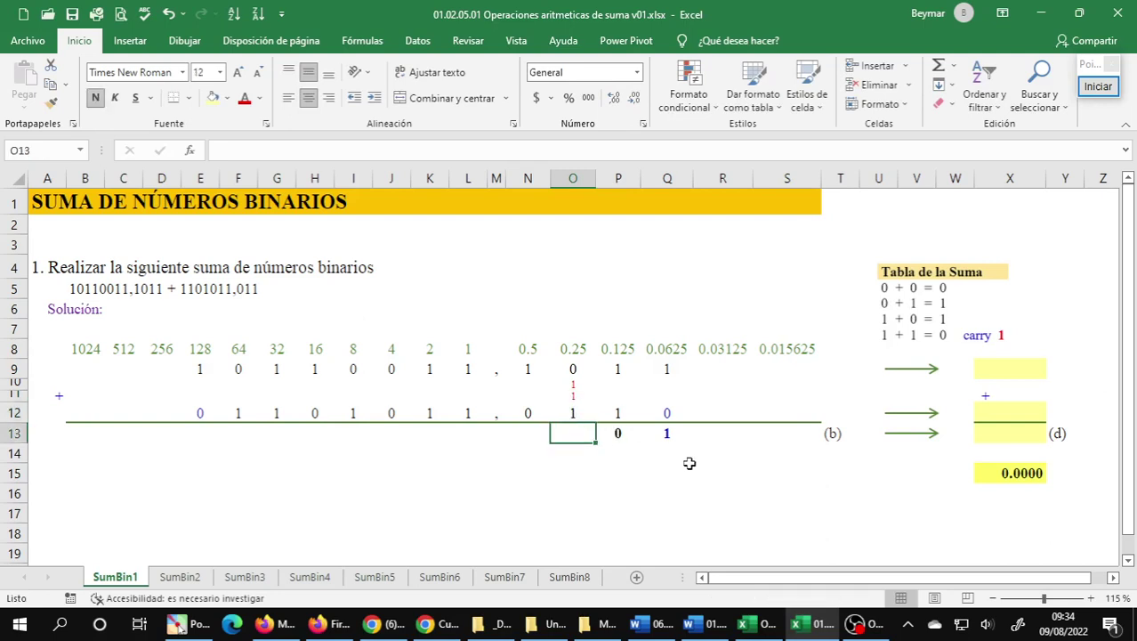
text(0)
key(Return)
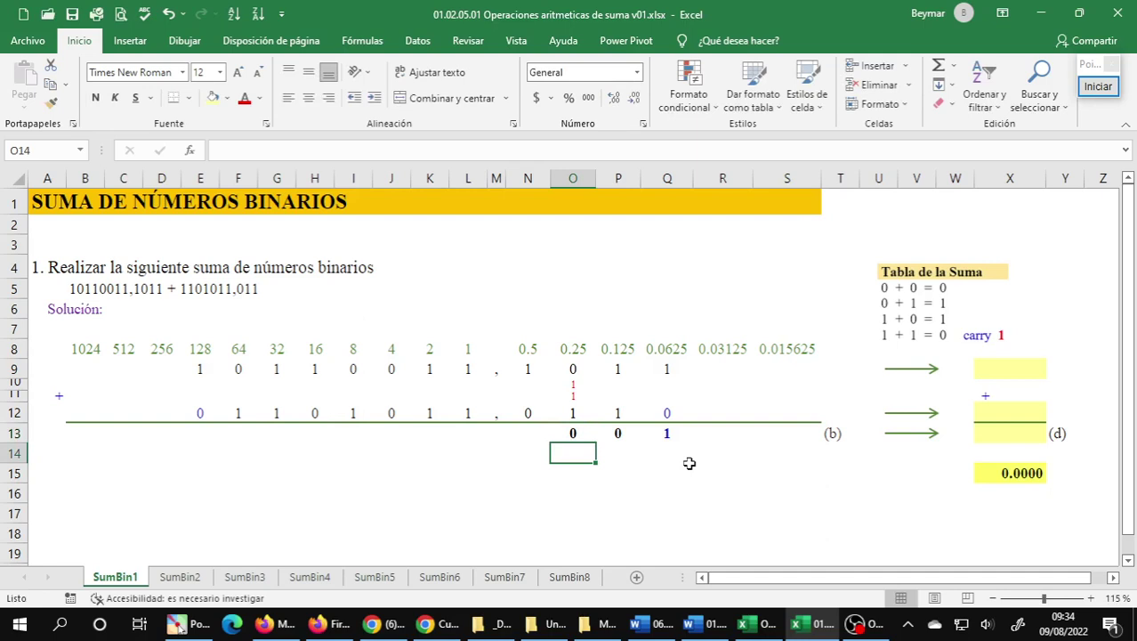
click(533, 384)
text(1)
key(Return)
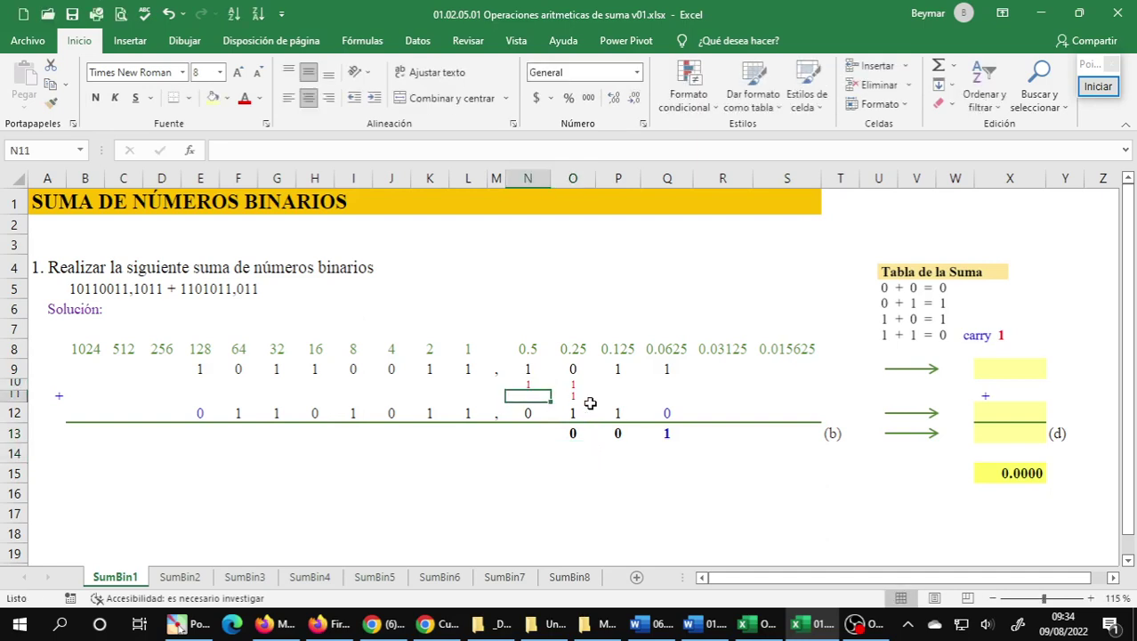
Add N9 and the carry N10, entering the partial sum 0 in N11 and the carry of 1 in L10.
drag(527, 372, 530, 387)
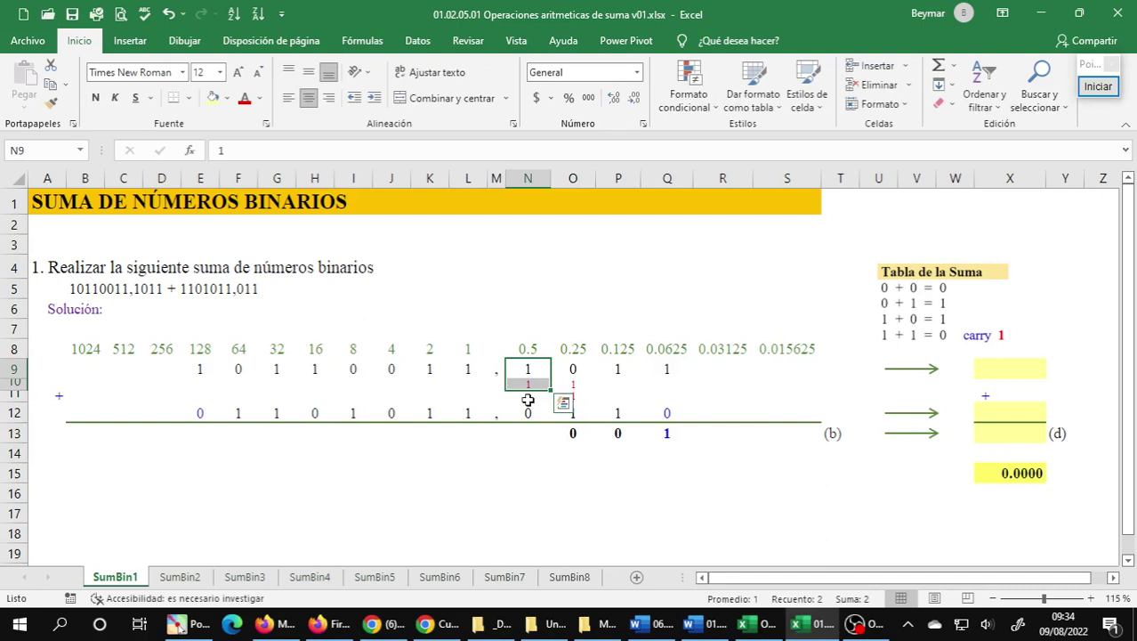
click(528, 394)
text(0)
key(Return)
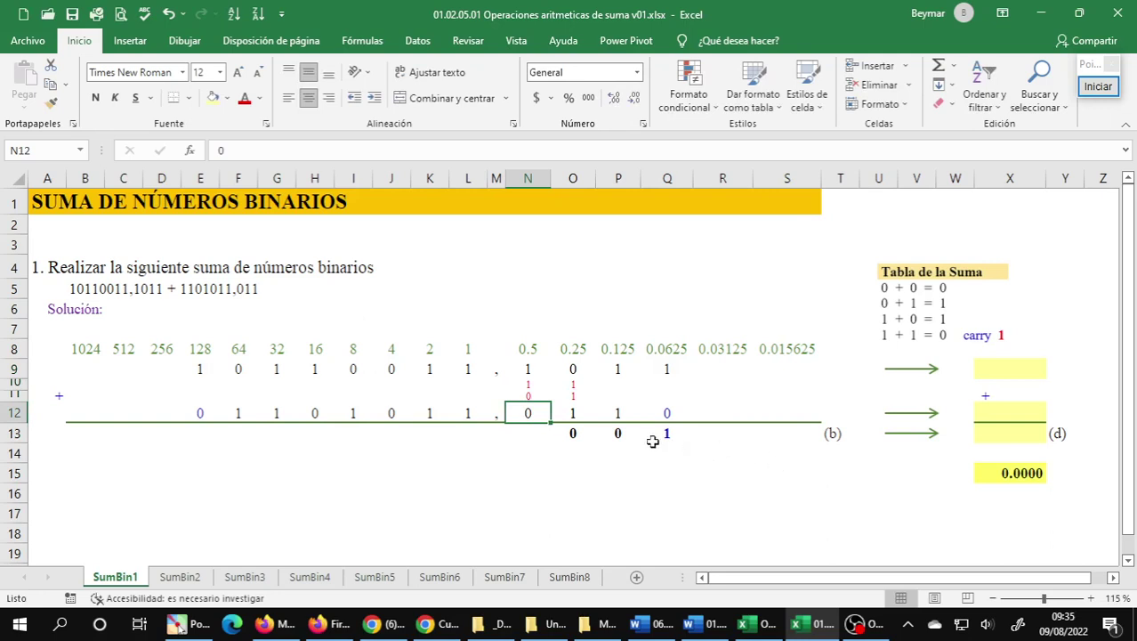
click(467, 383)
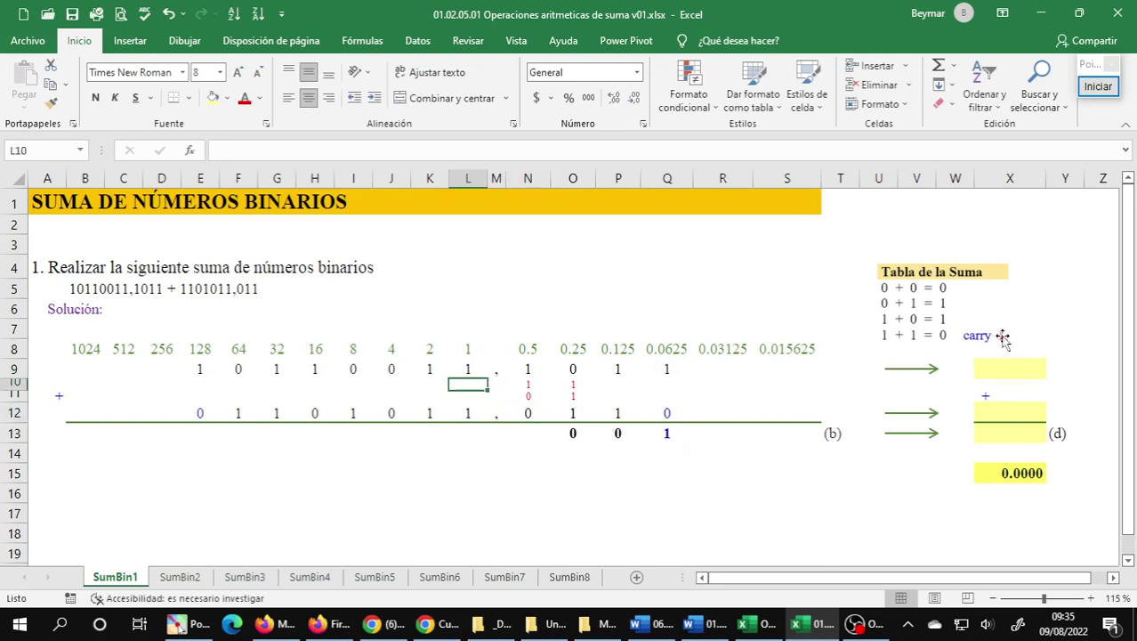
text(1)
key(Return)
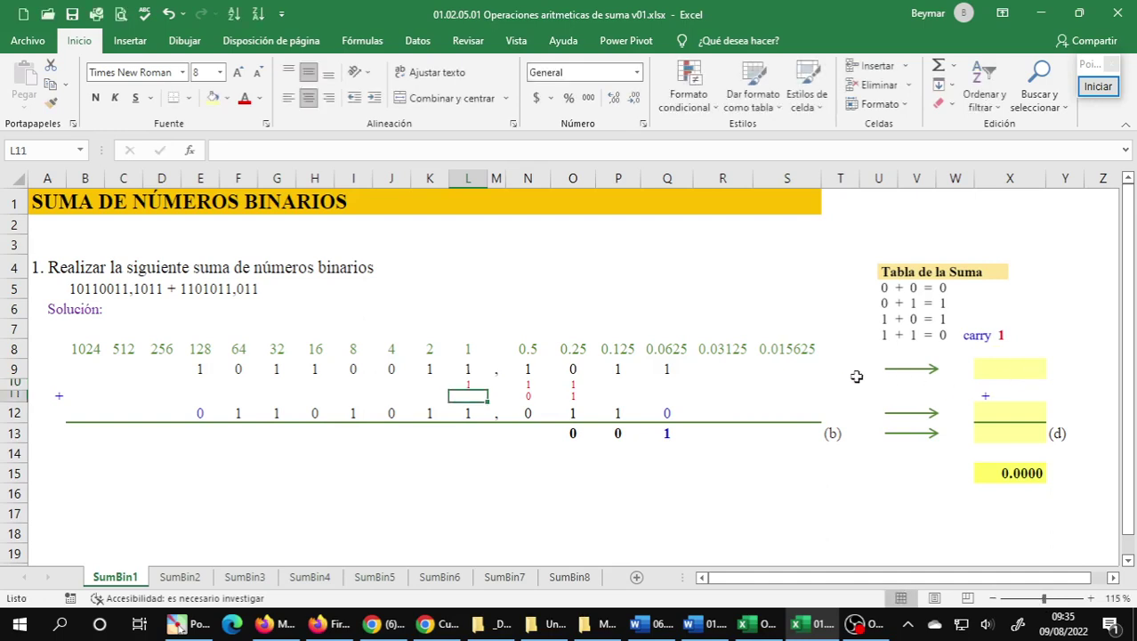
Add the partial sum N11 and the lower digit N12, and enter 0 as the result in N13.
click(527, 397)
drag(527, 402, 527, 412)
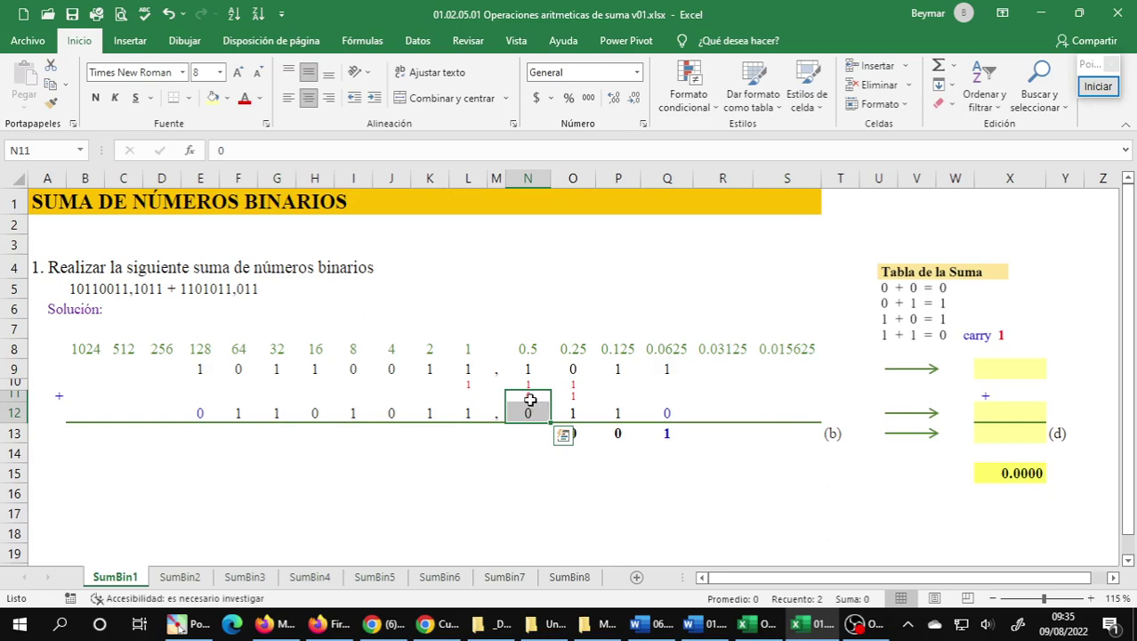
click(530, 433)
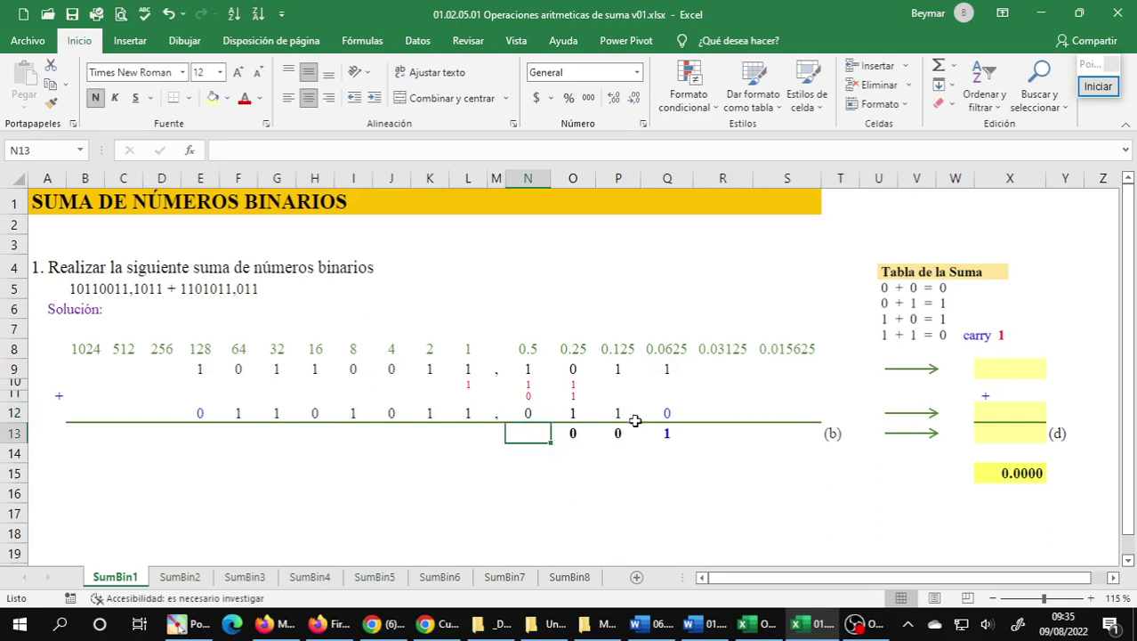
text(0)
key(Return)
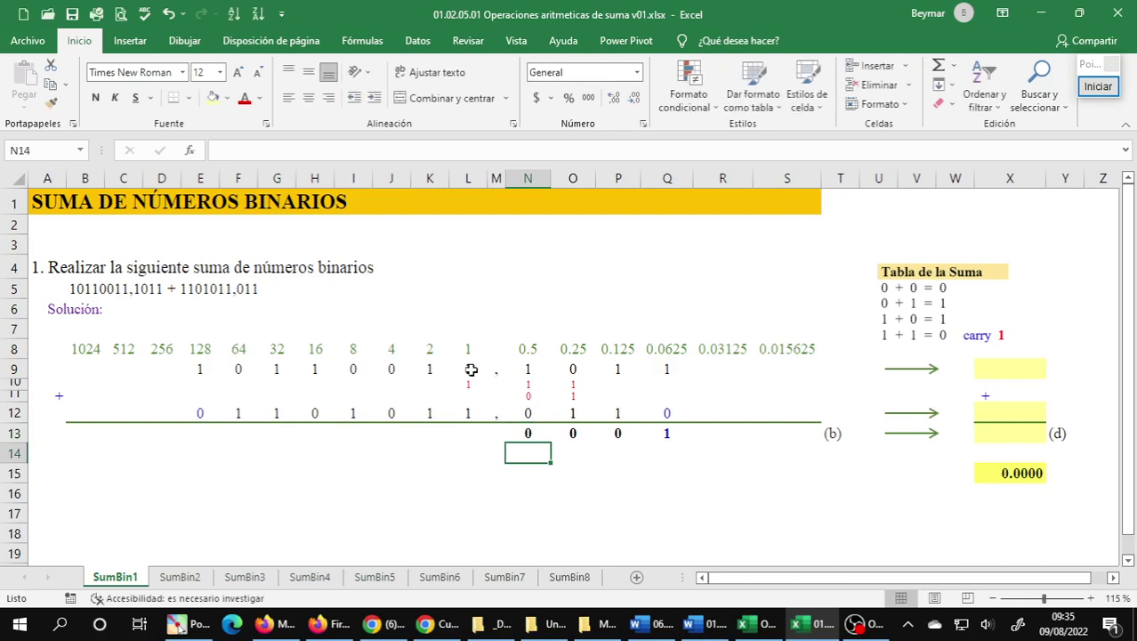
Add L9 and the carry L10, entering the partial sum 0 in L11 and the carry of 1 in K10.
click(468, 372)
drag(468, 371, 470, 386)
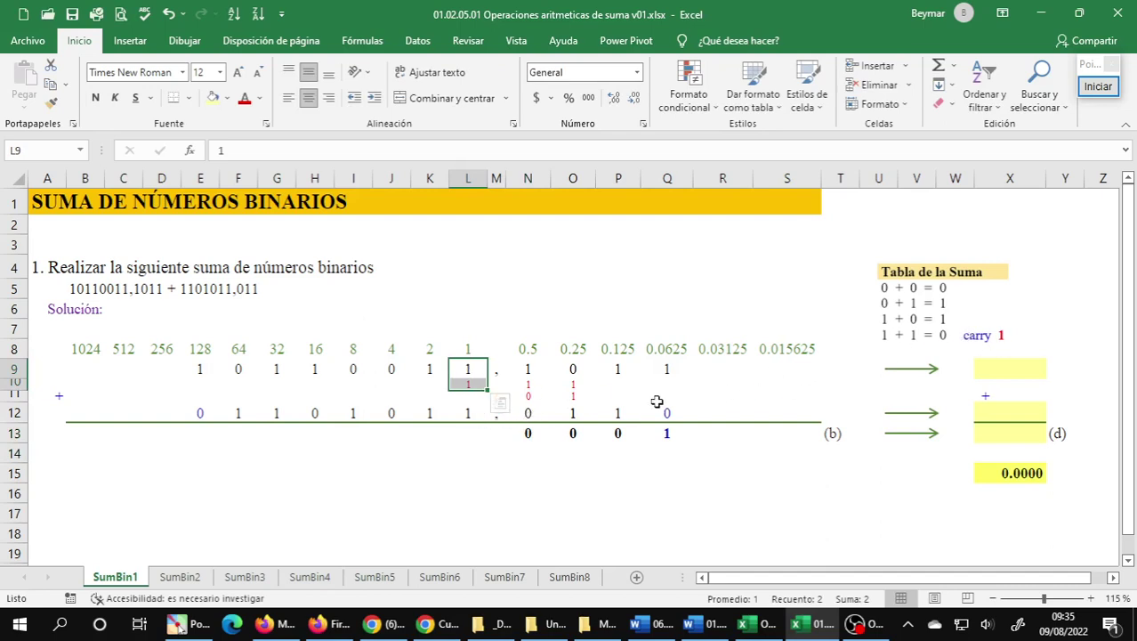
click(477, 396)
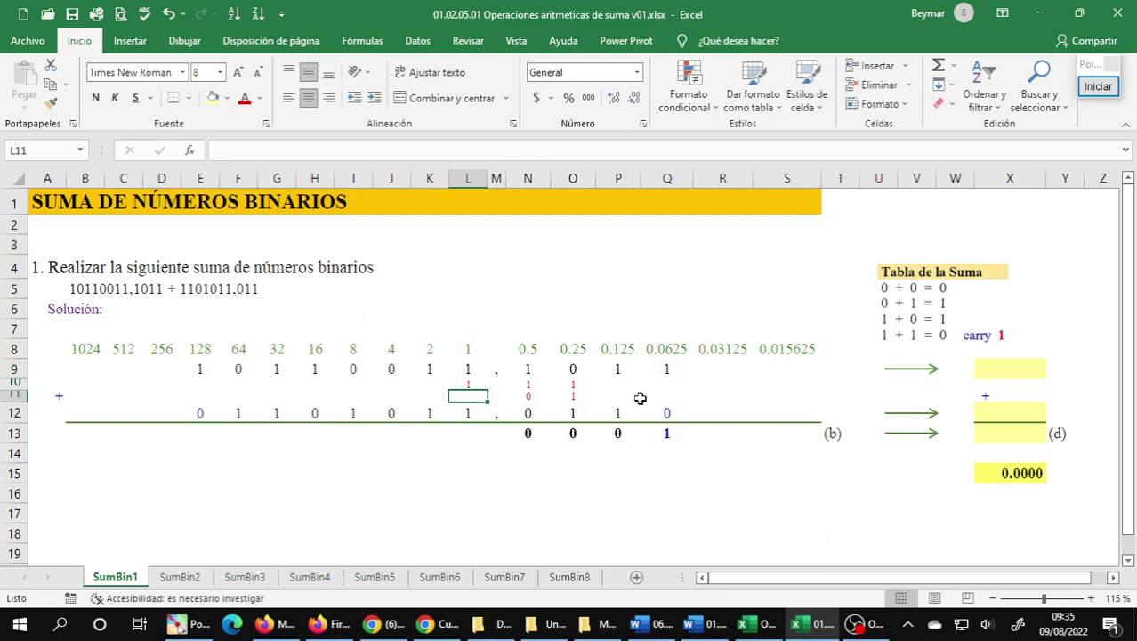
text(0)
key(Return)
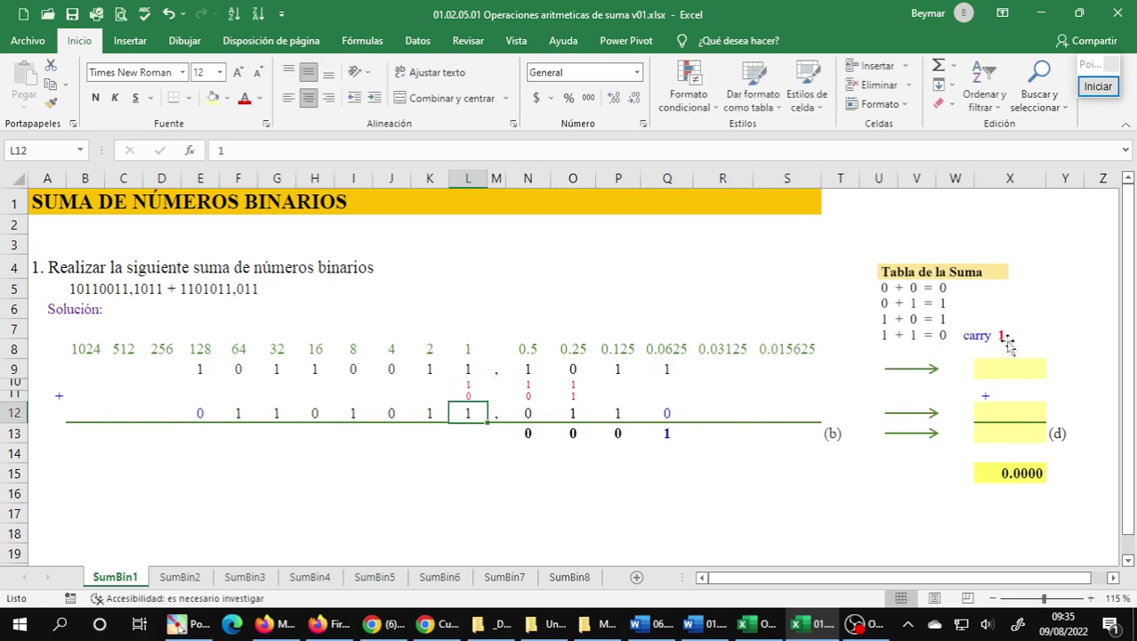
click(436, 384)
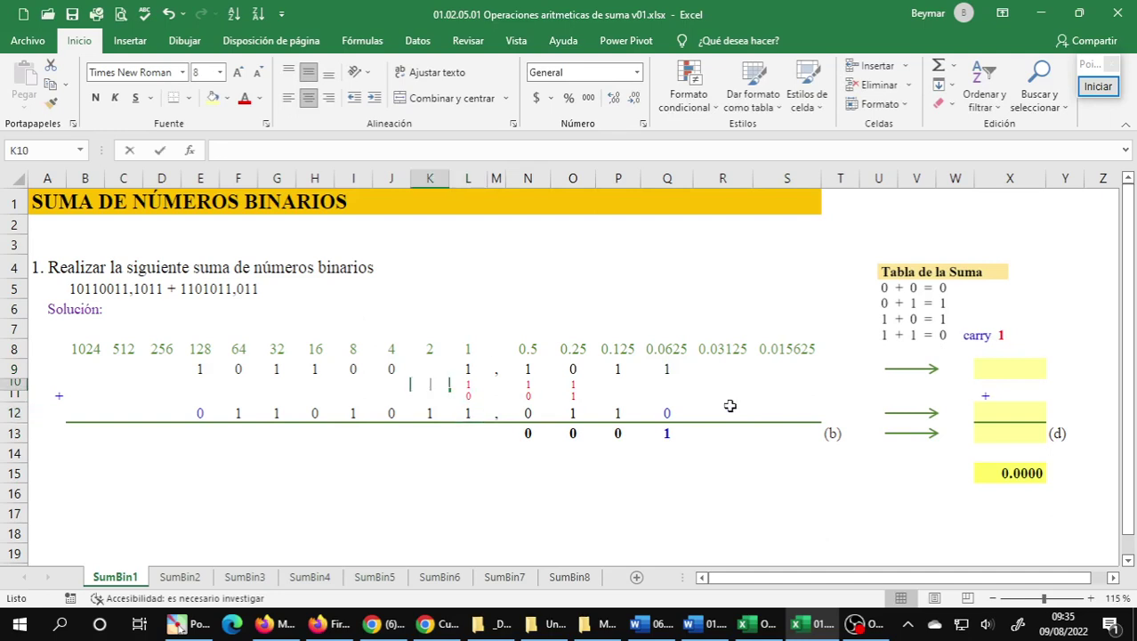
text(1)
key(Return)
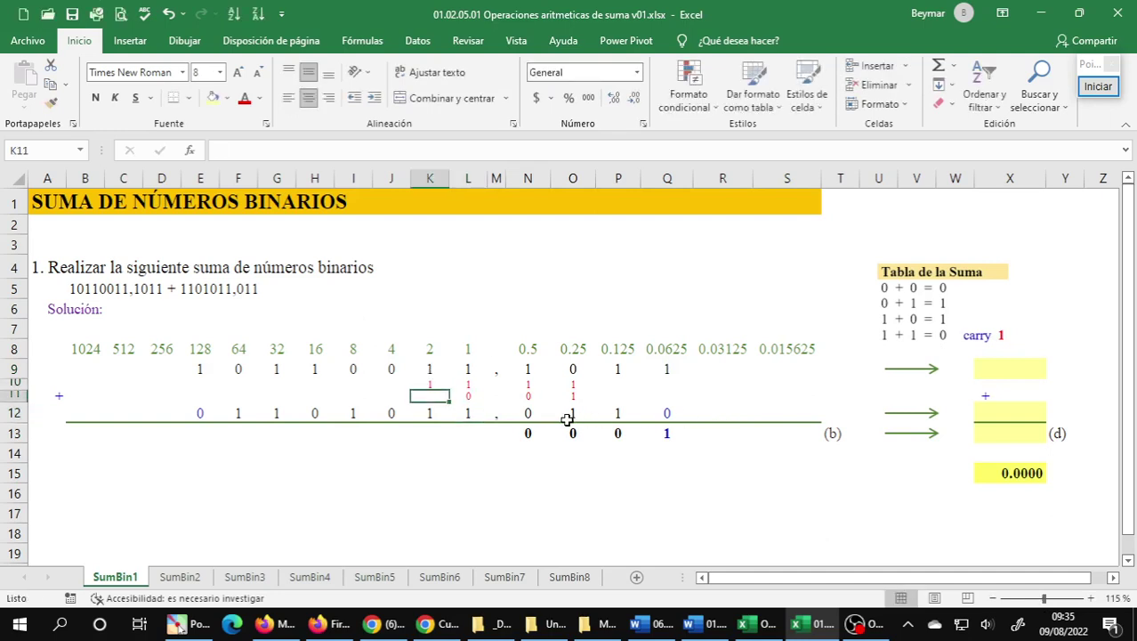
Add the partial sum L11 and the lower digit L12, and enter 1 as the units column's result in L13.
drag(465, 397, 466, 412)
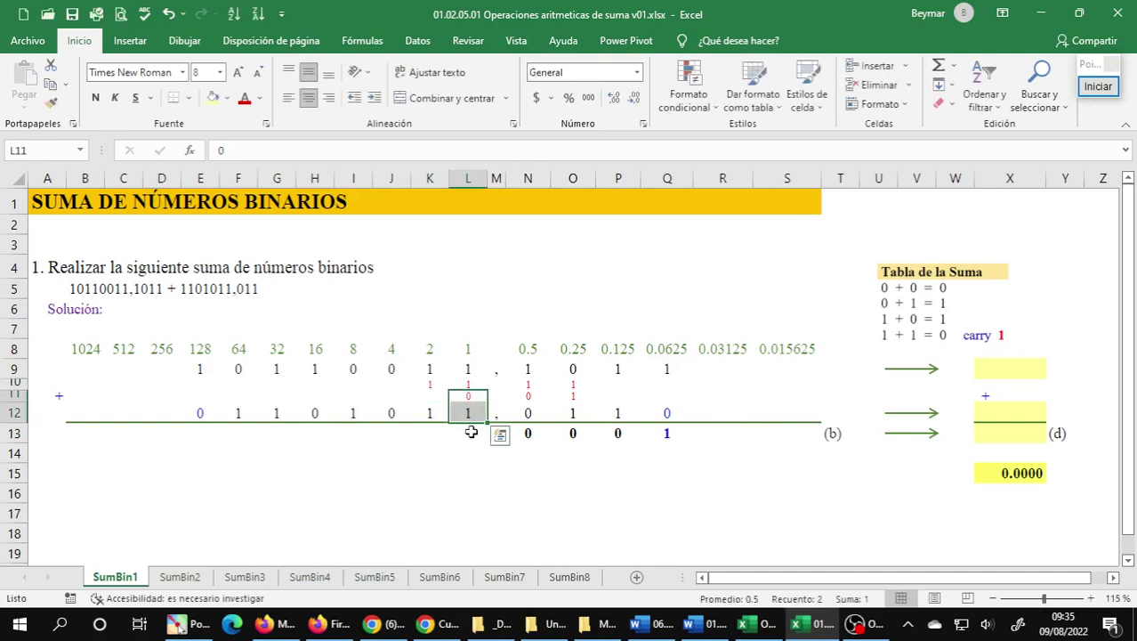
click(469, 432)
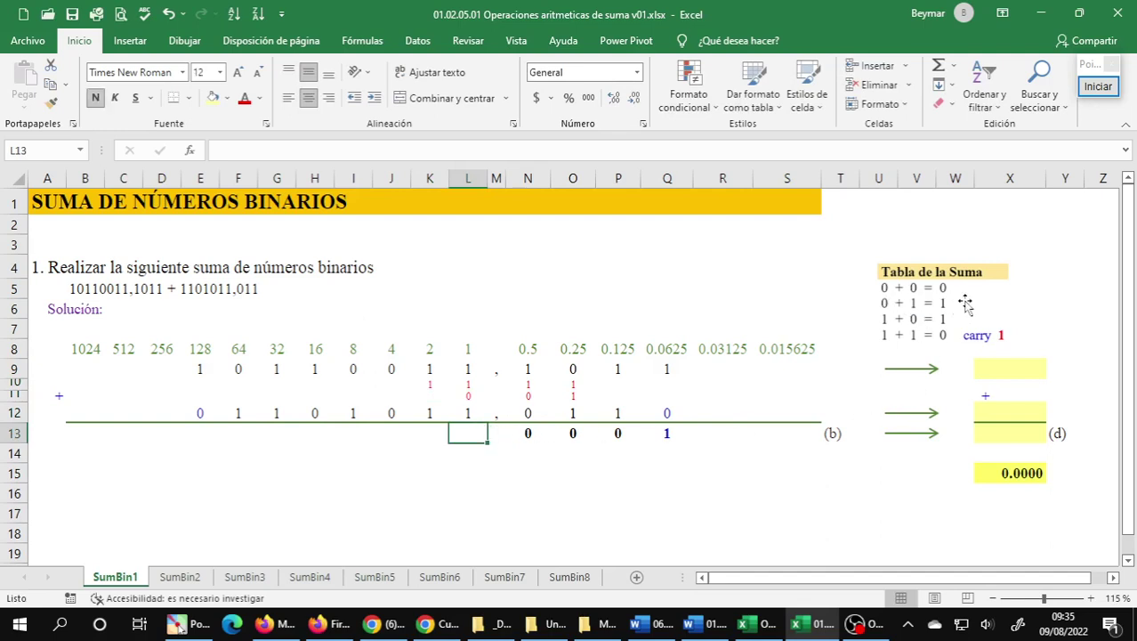
text(1)
key(Return)
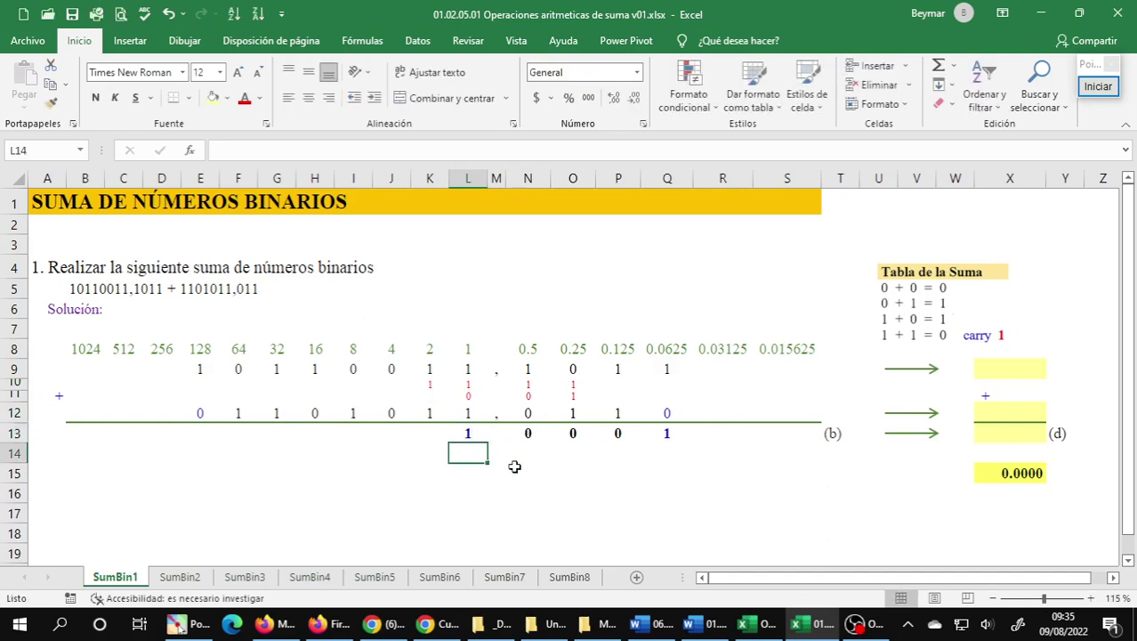
Add K9 and the carry K10, entering the partial sum 0 in K11 and the carry of 1 in J10.
click(429, 374)
drag(429, 377, 432, 381)
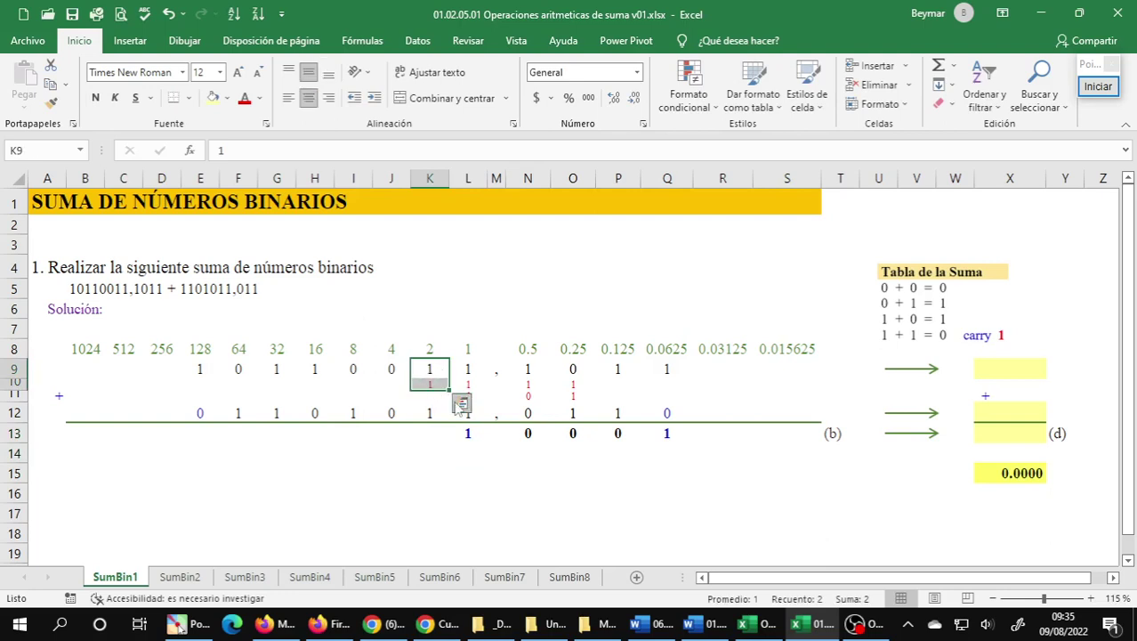
click(434, 398)
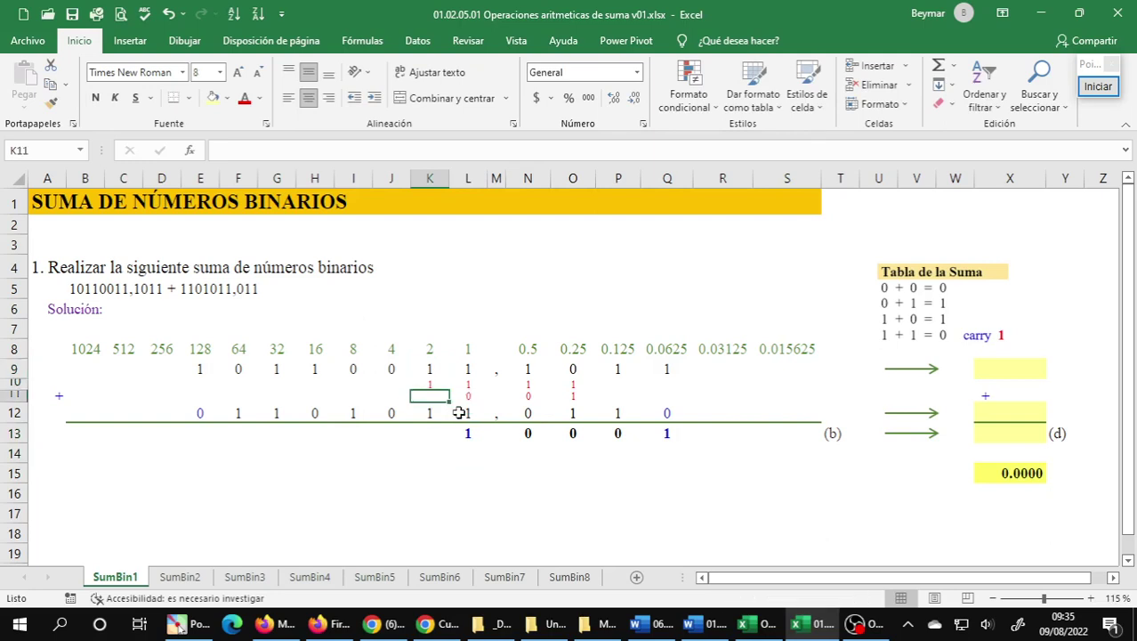
key(Down)
click(397, 382)
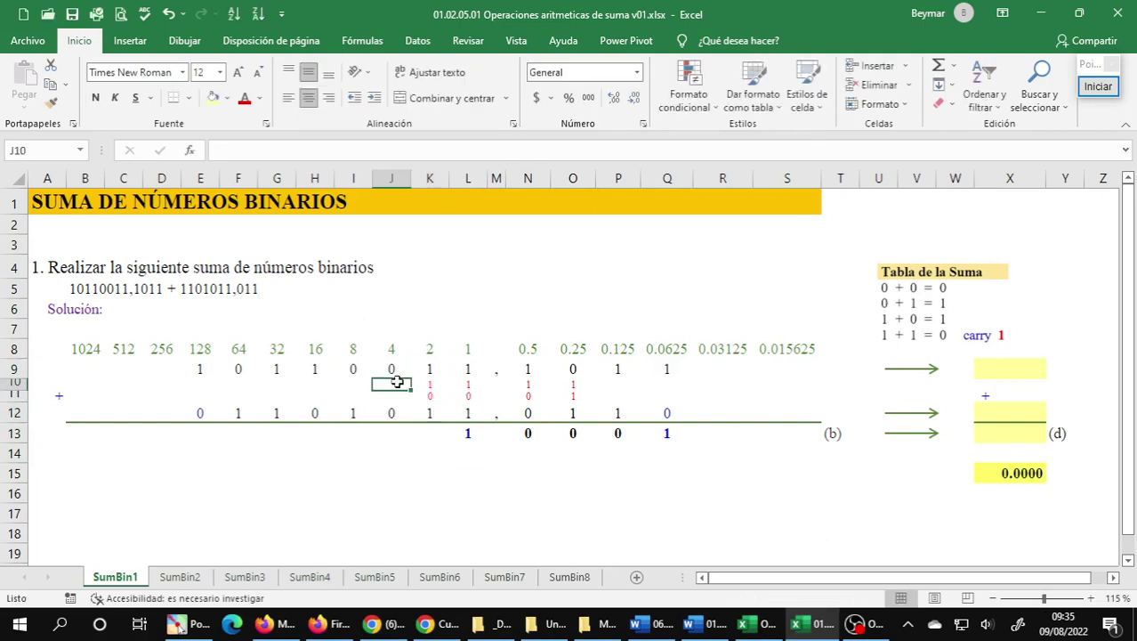
text(1)
key(Return)
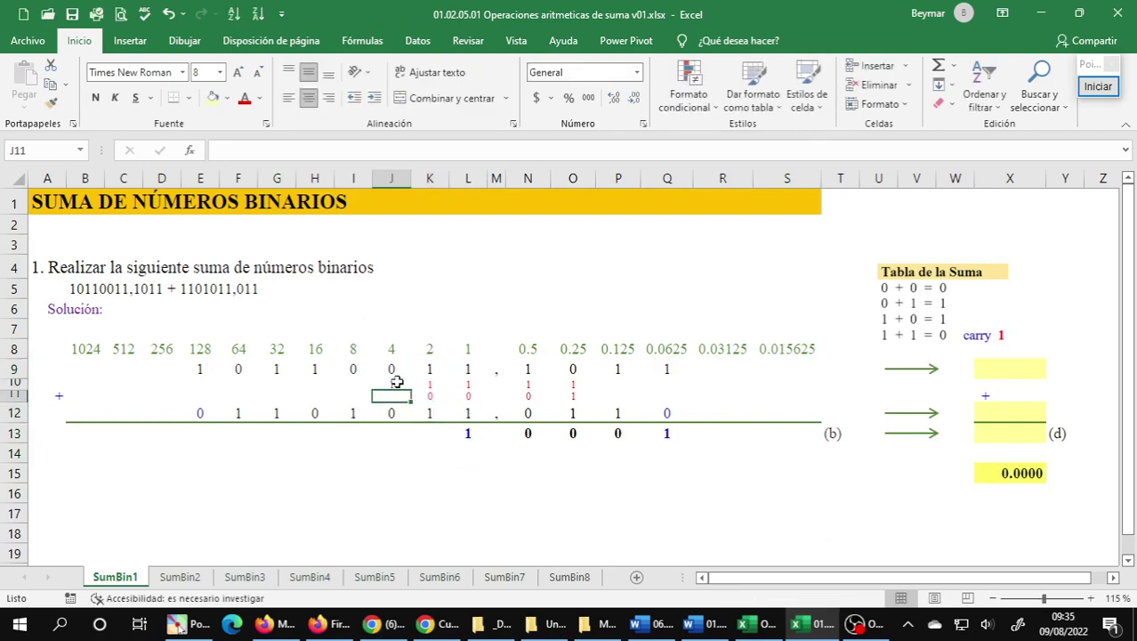
Add the partial sum K11 and the lower digit K12, and enter 1 as the result in K13.
drag(429, 398, 434, 412)
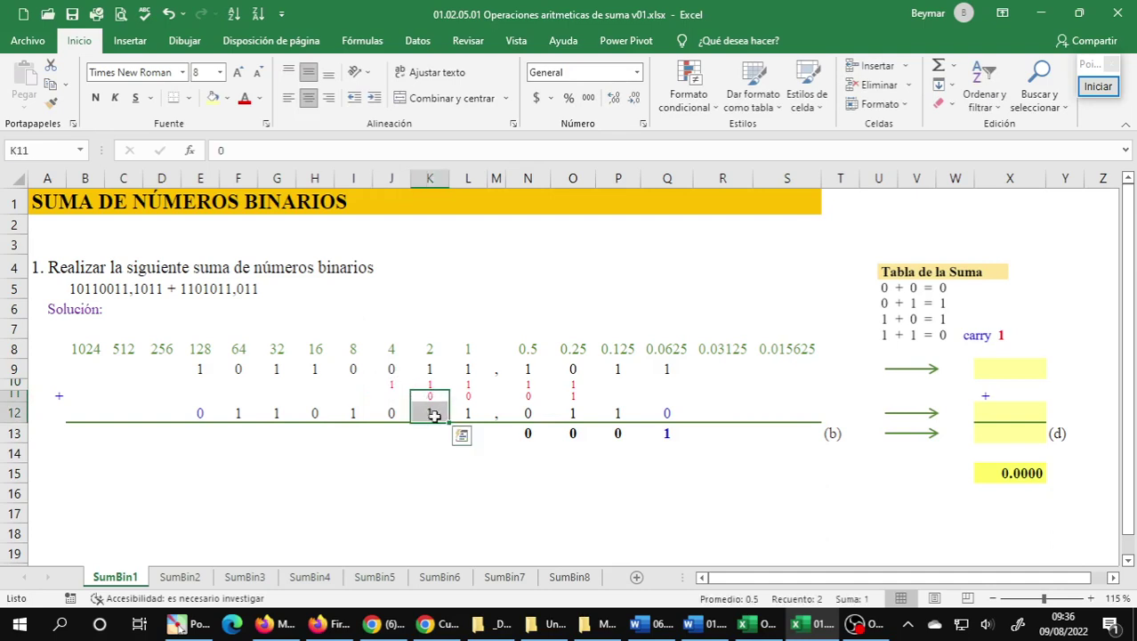
click(428, 435)
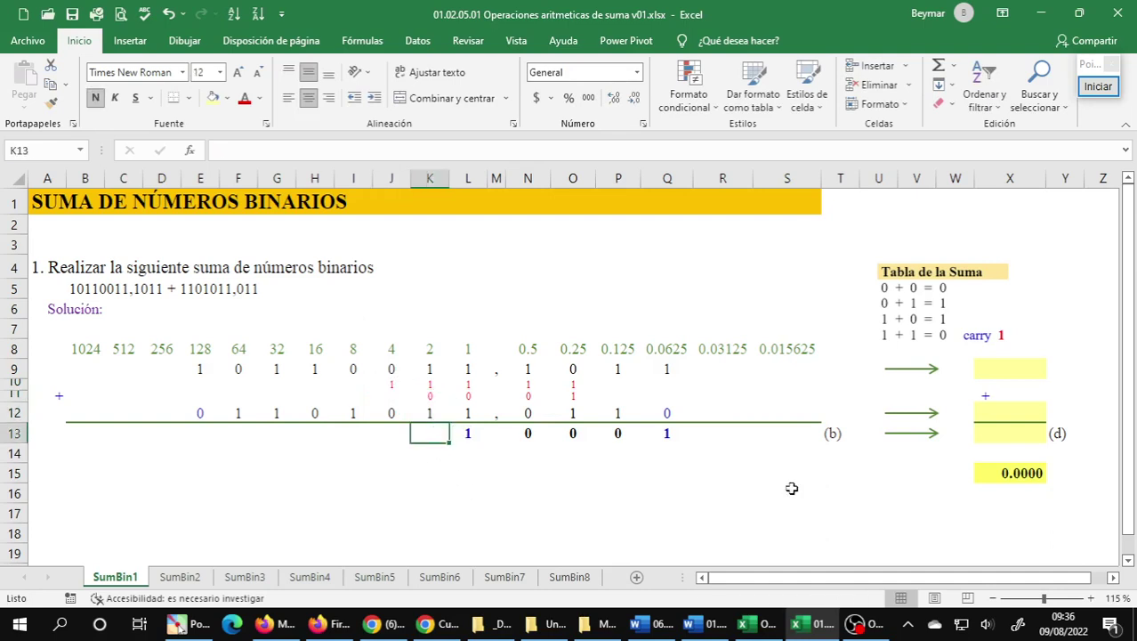
text(1)
key(Return)
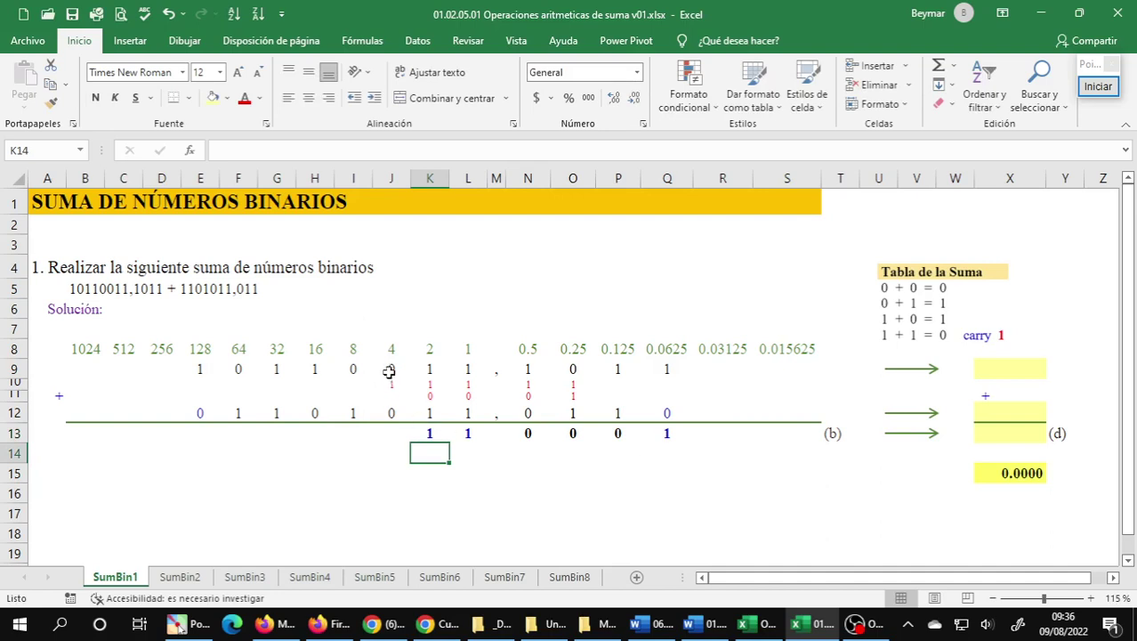
Add the 4 column's upper digit, carry and lower digit, entering the partial sum 1 in J11 and the result 1 in J13.
drag(389, 371, 389, 386)
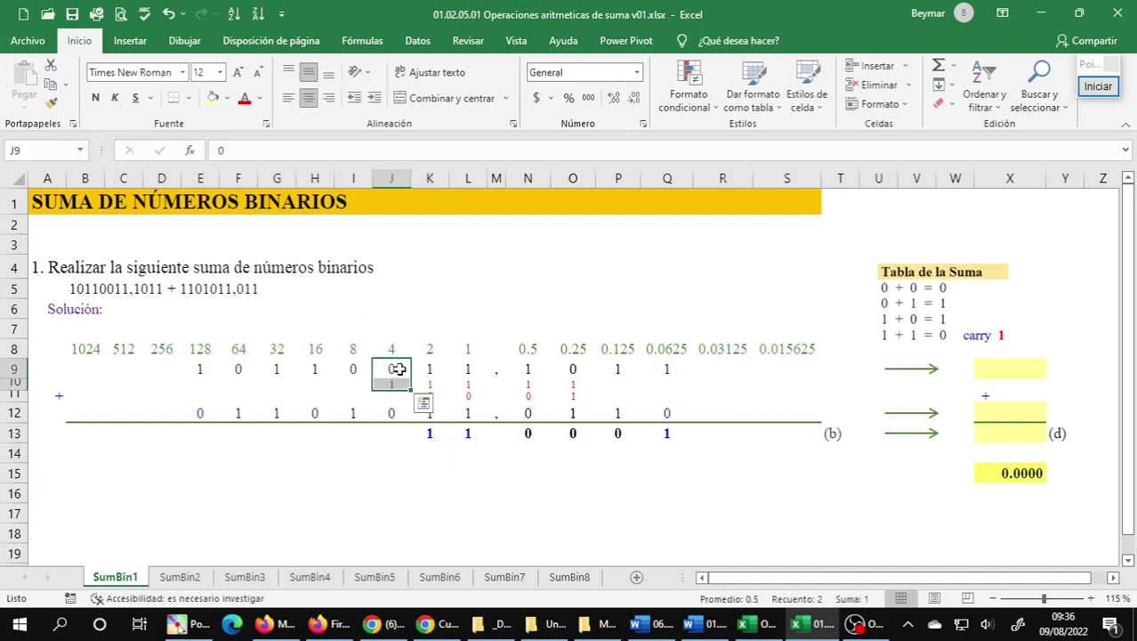
click(395, 396)
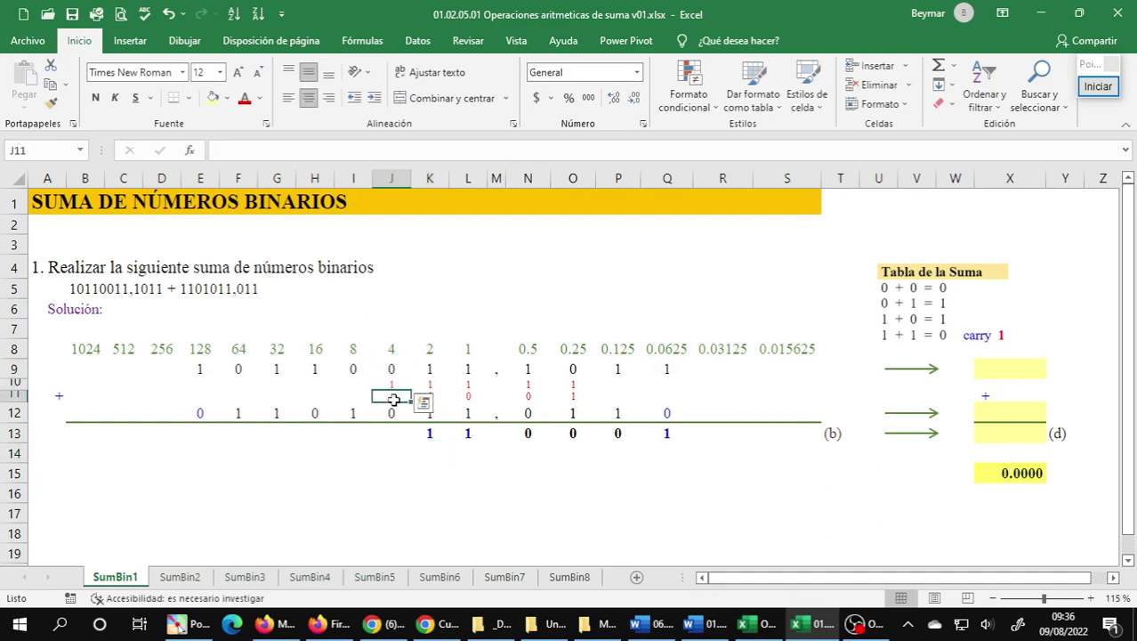
text(1)
key(Return)
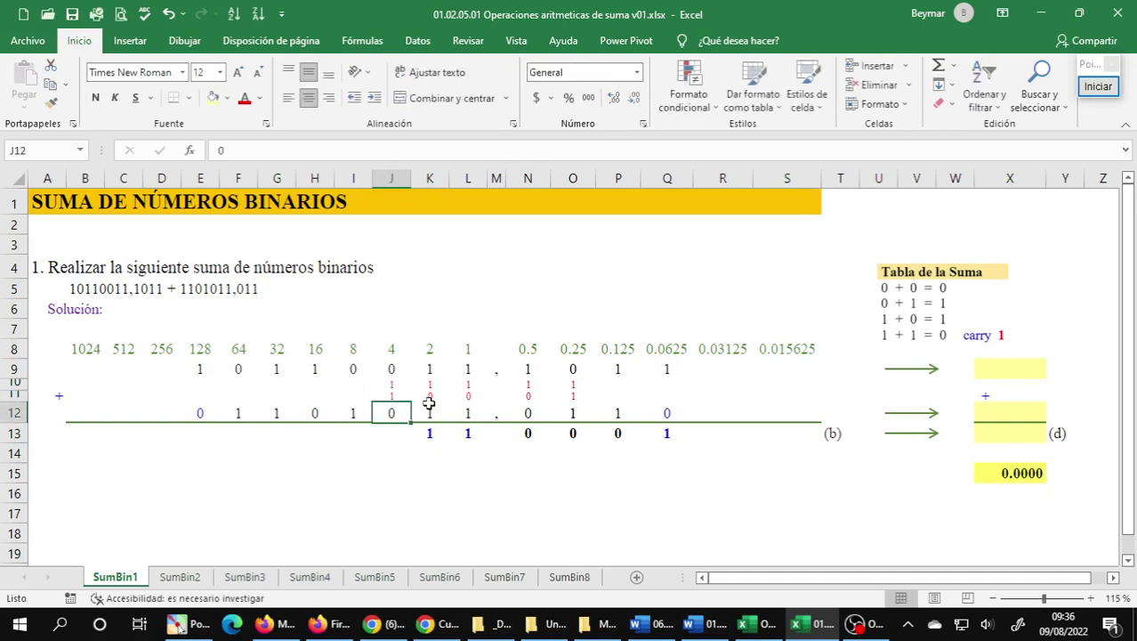
drag(394, 395, 395, 414)
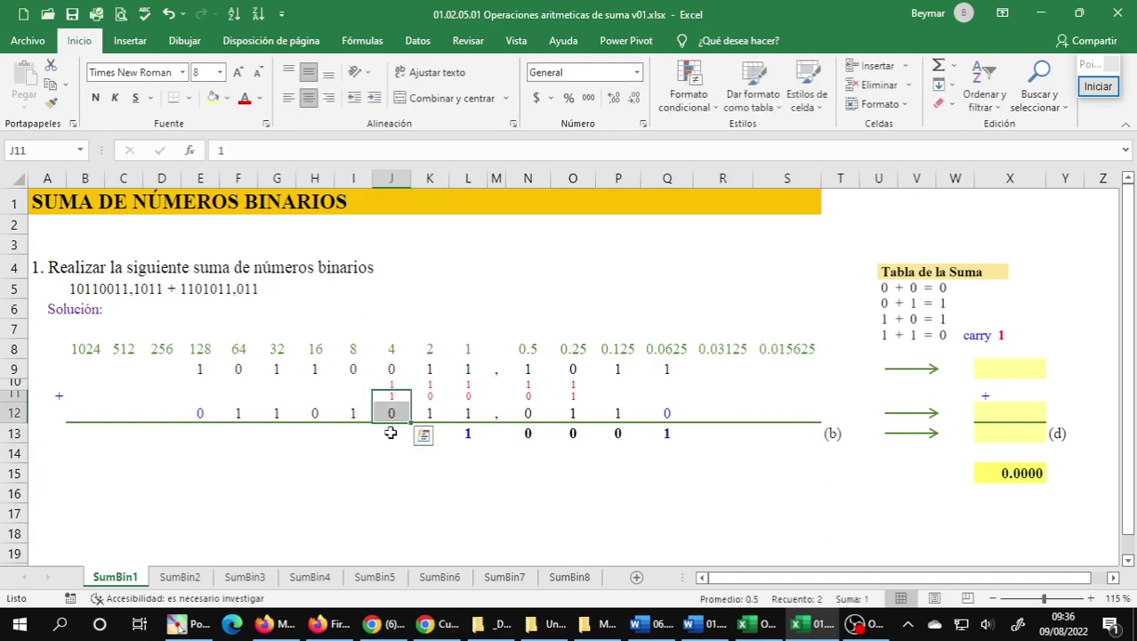
click(389, 433)
text(1)
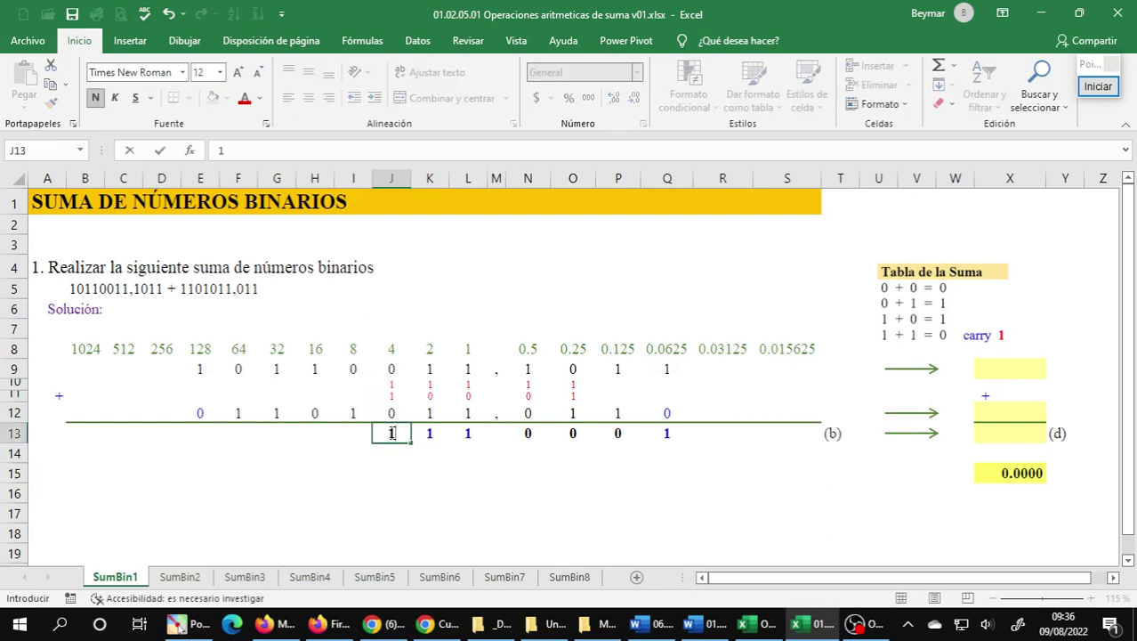
key(Return)
Add the upper and lower digits of the 8 and 16 columns, entering 1 in both I13 and H13.
drag(352, 369, 353, 414)
click(350, 431)
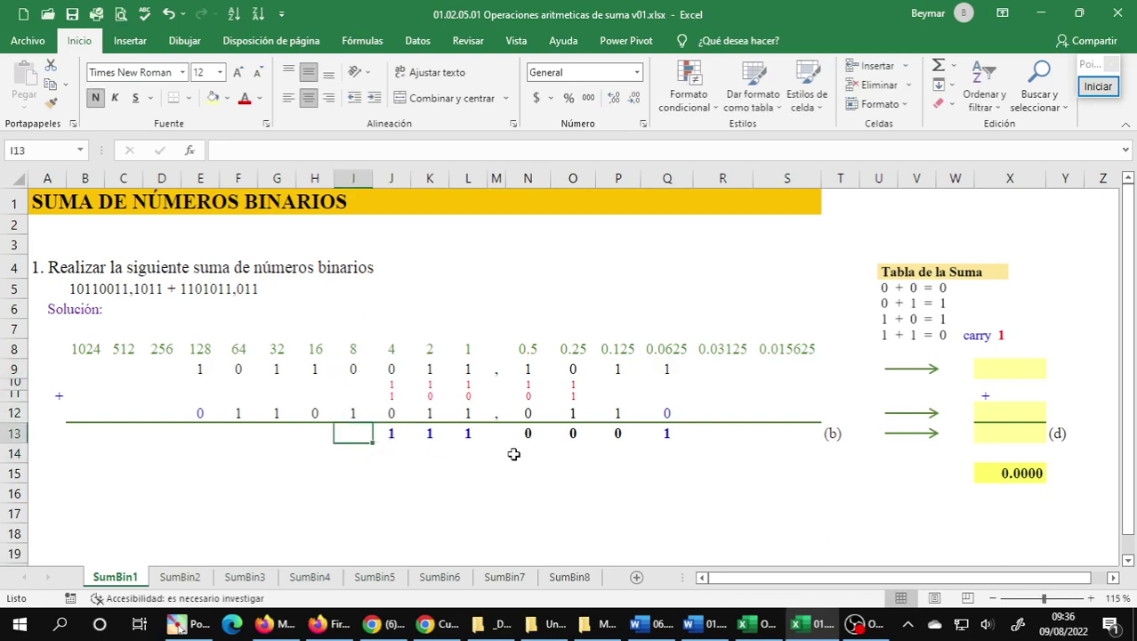
text(1)
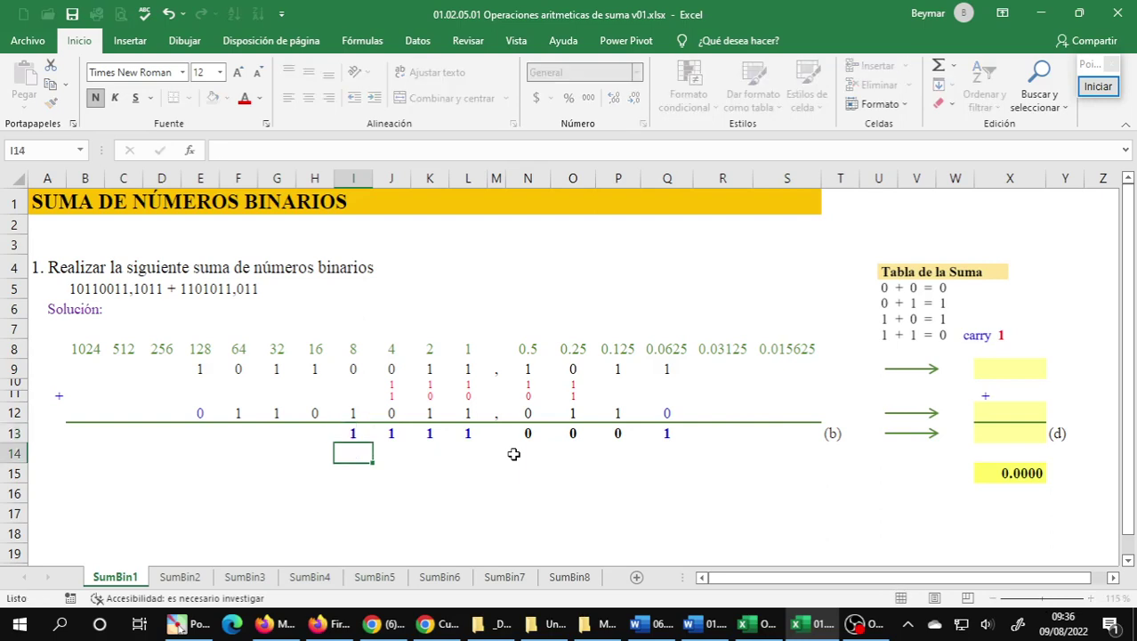
key(Return)
drag(315, 371, 315, 414)
click(313, 432)
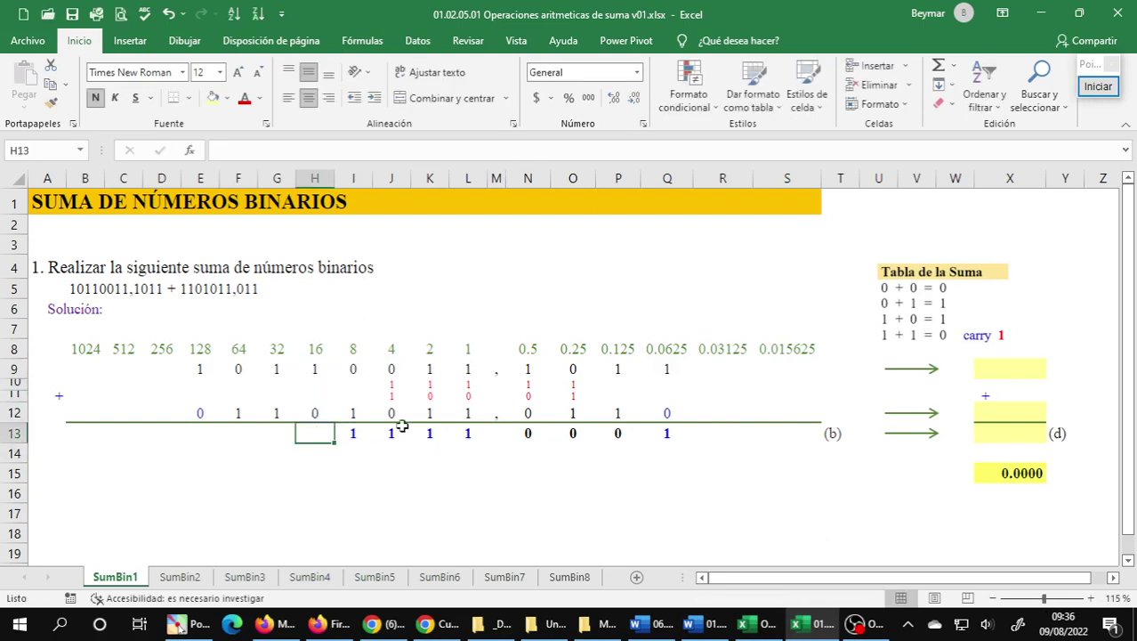
text(1)
key(Return)
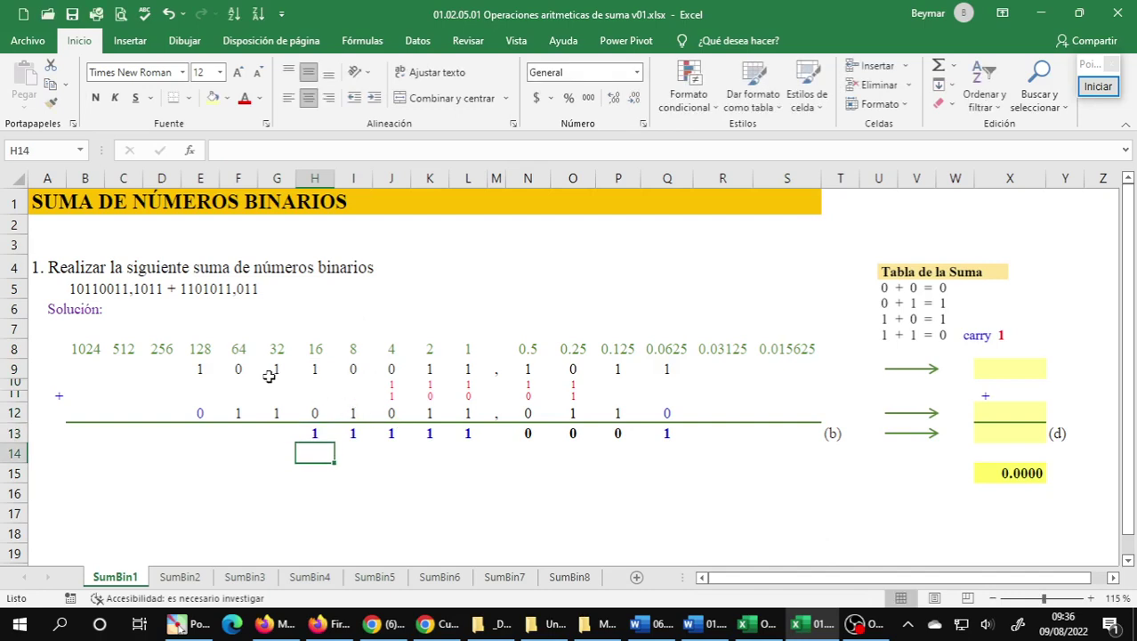
Add G9 and G12, entering 0 as the 32 column's result in G13 and the carry of 1 in F10.
drag(274, 373, 276, 417)
click(281, 432)
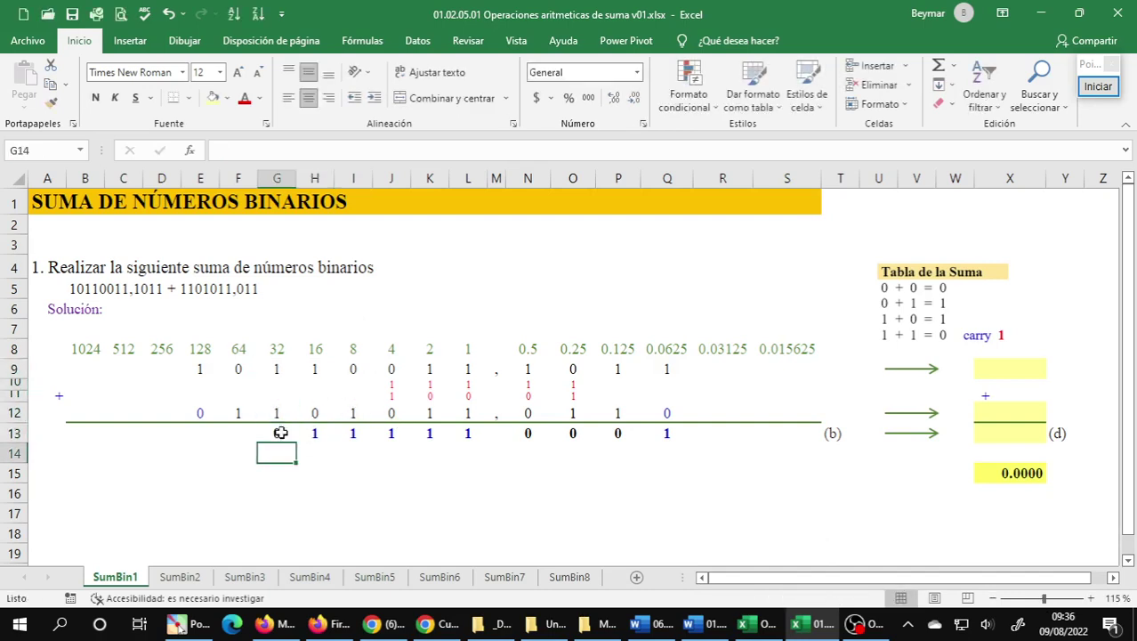
text(0)
click(243, 374)
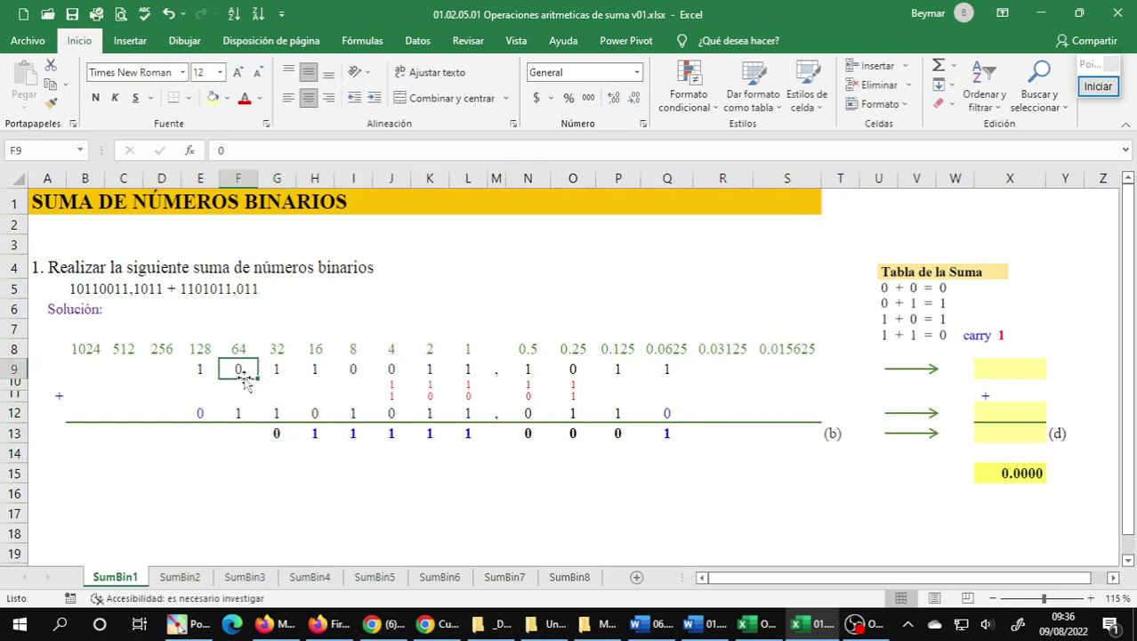
key(Down)
key(Left)
key(Right)
text(1)
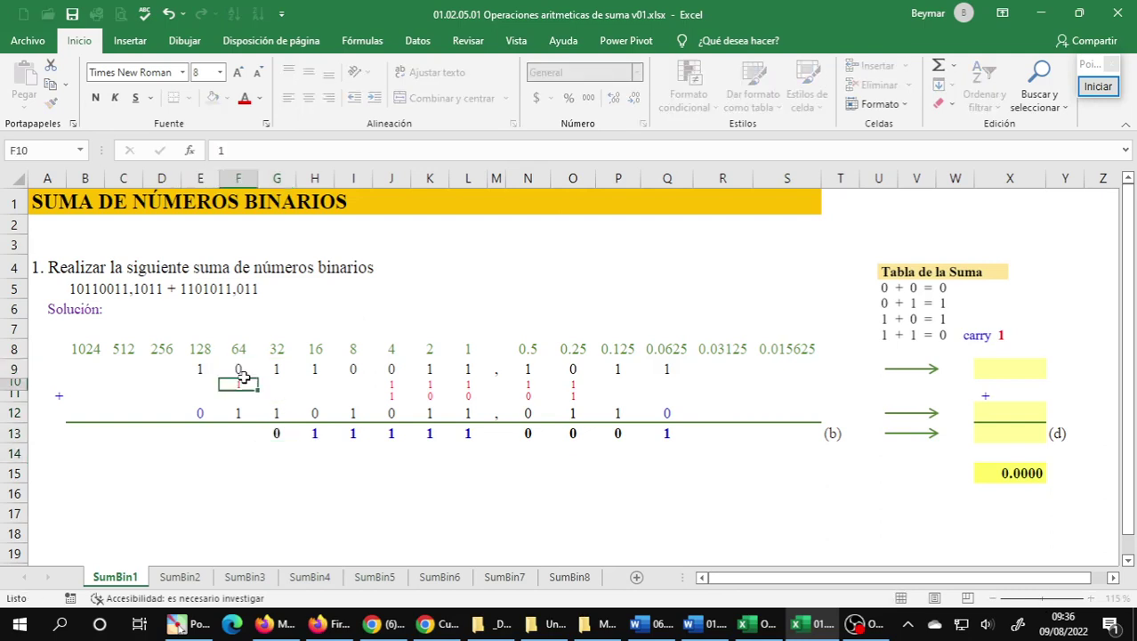
key(Return)
Add the upper digit F9 and the carry F10, and enter the partial sum 1 in F11.
drag(235, 367, 241, 383)
click(238, 398)
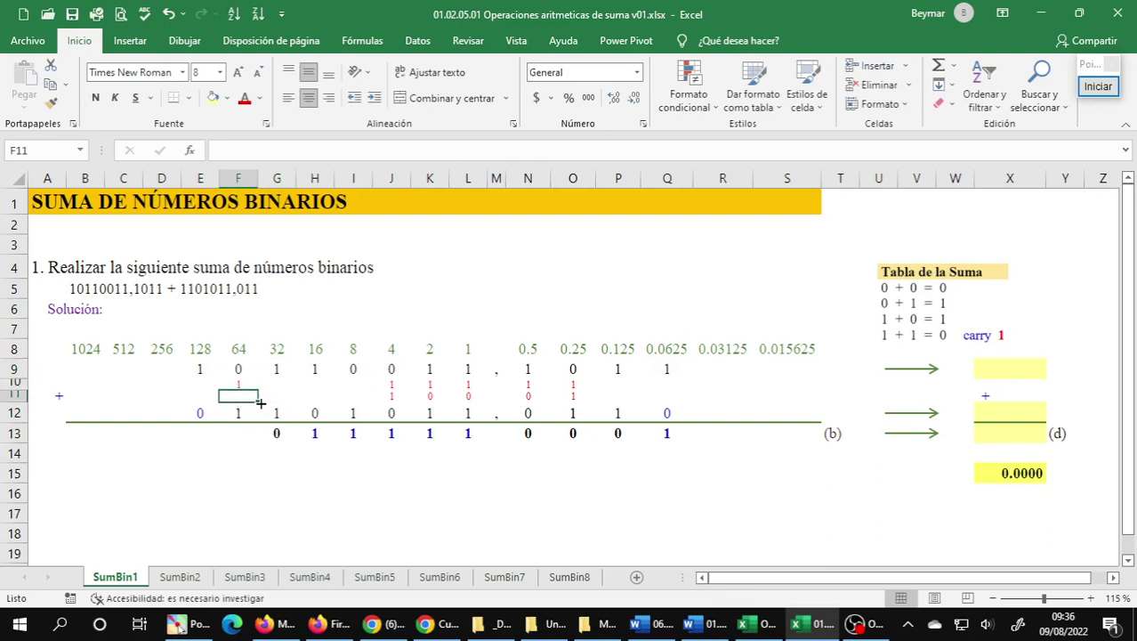
text(1)
key(Return)
Add F11 and F12, entering 0 as the 64 column's result in F13 and the carry of 1 in E10.
drag(241, 394, 243, 411)
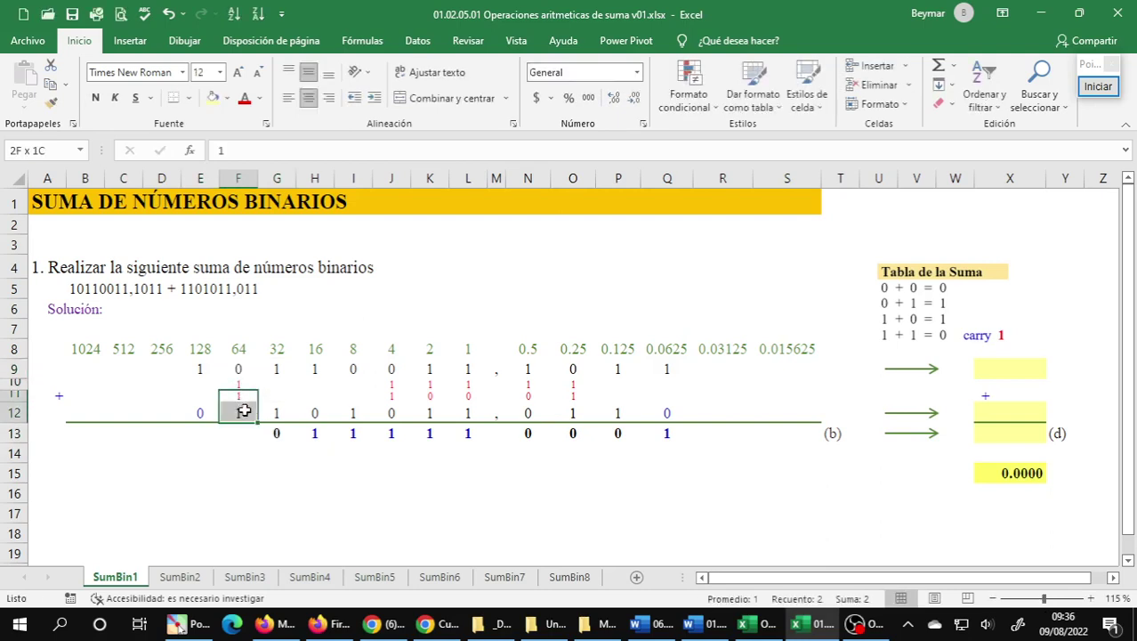
click(238, 431)
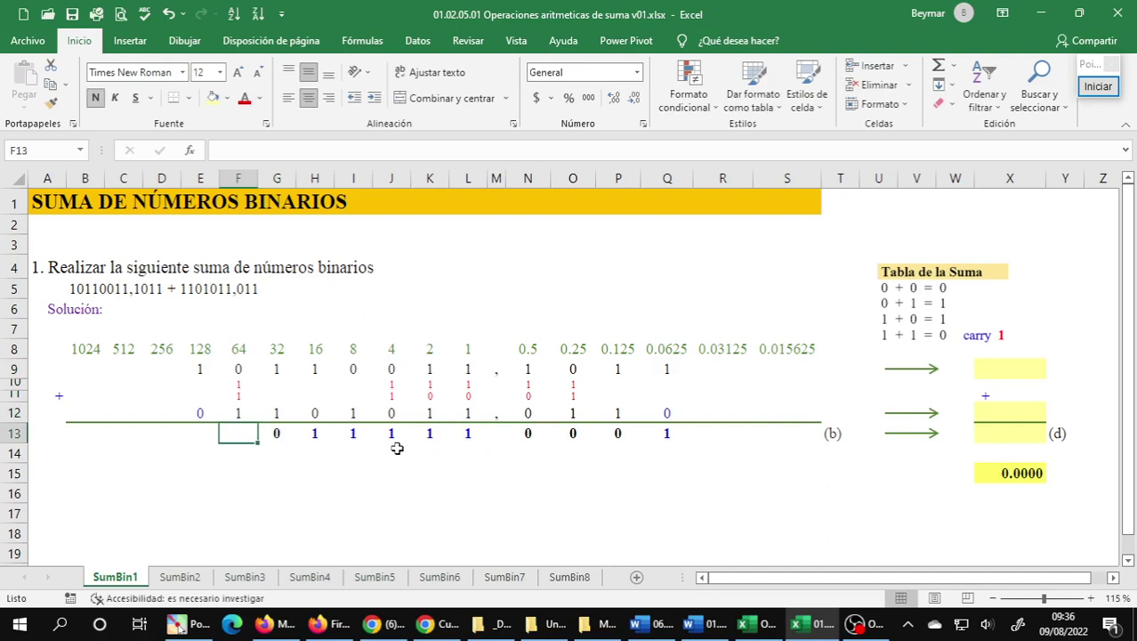
drag(238, 398, 239, 412)
click(240, 433)
text(0)
key(Return)
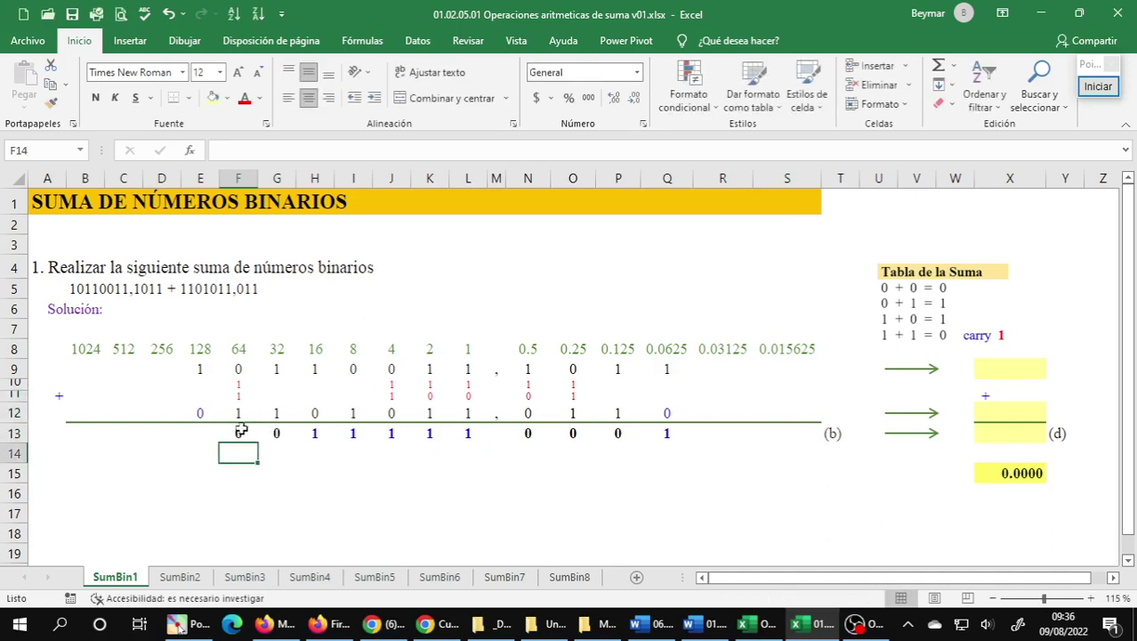
click(209, 381)
key(Return)
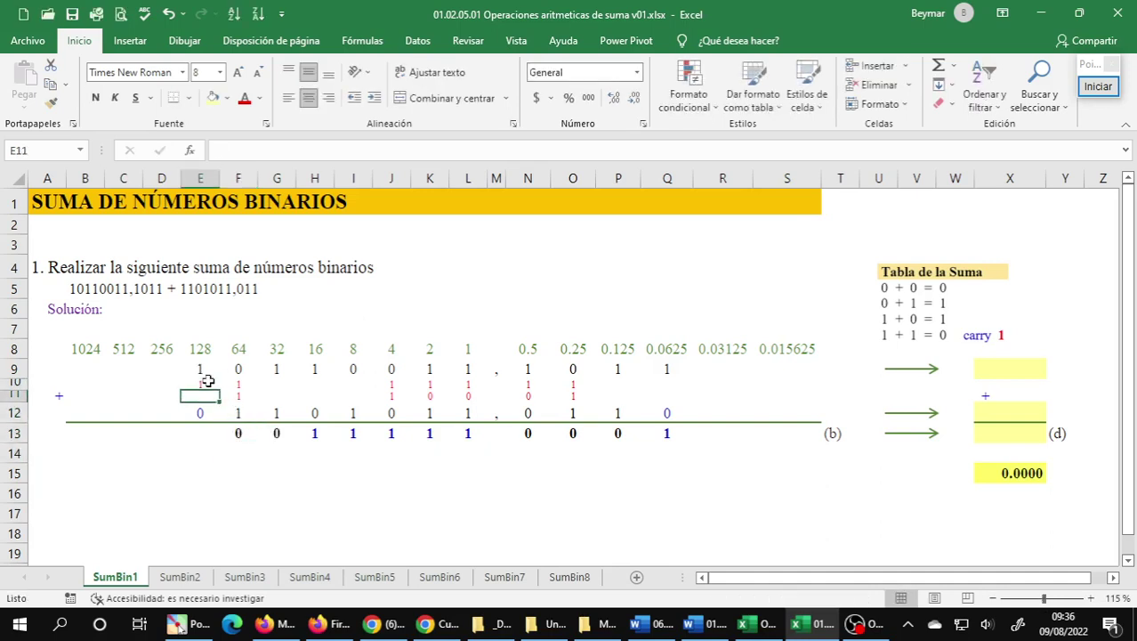
Add E9 and the carry E10, entering the partial sum 0 in E11 and the carry of 1 in D10.
drag(197, 369, 205, 384)
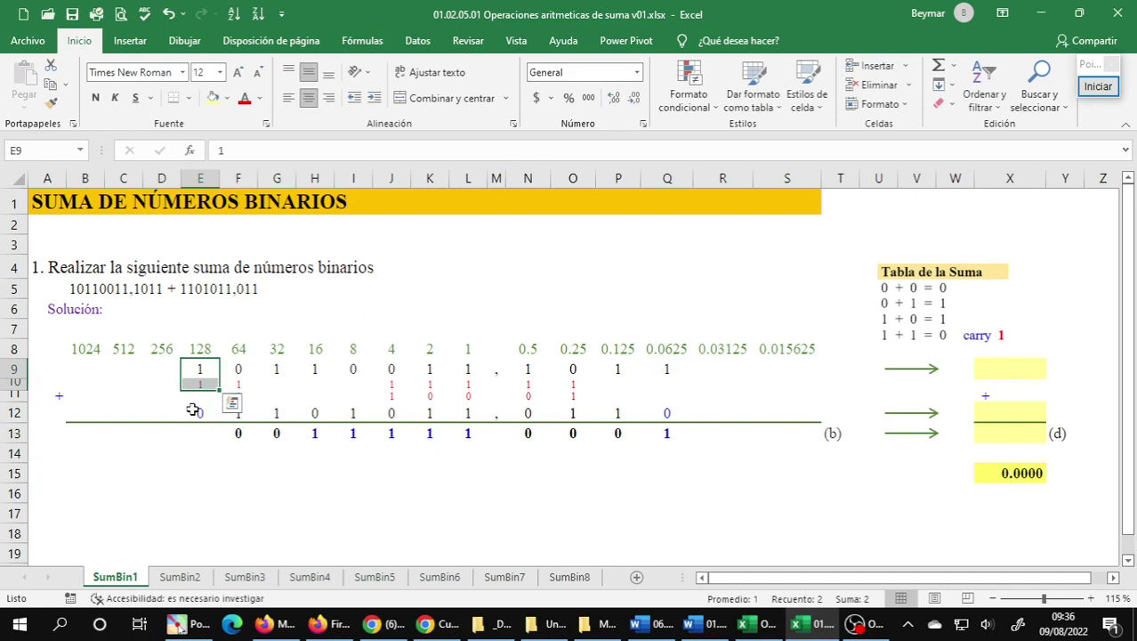
click(198, 396)
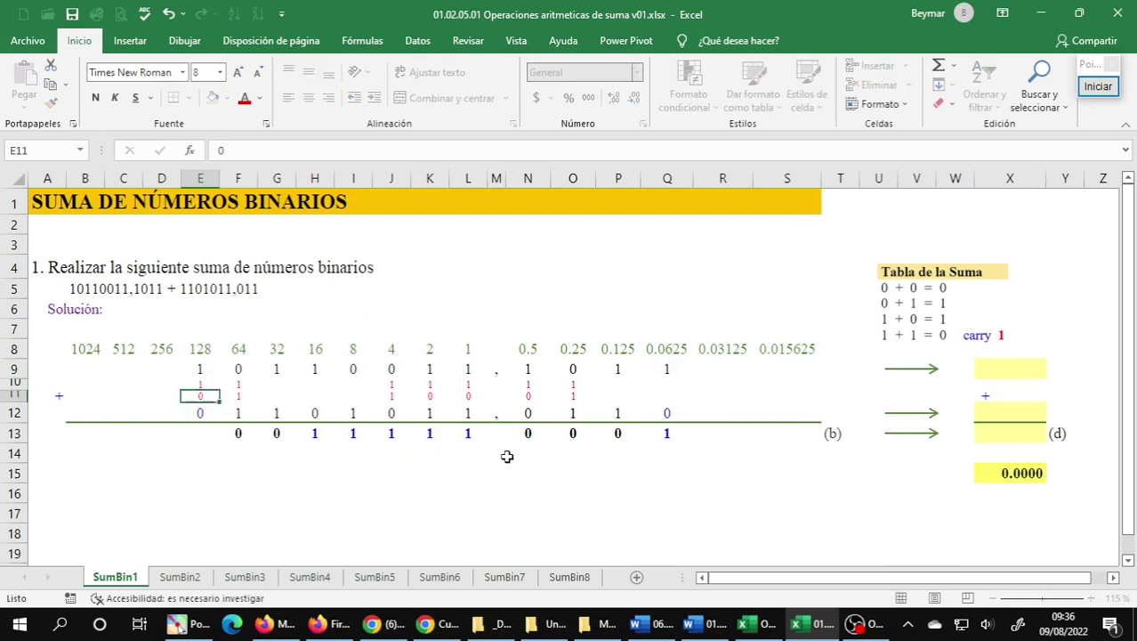
text(0)
key(Return)
click(164, 384)
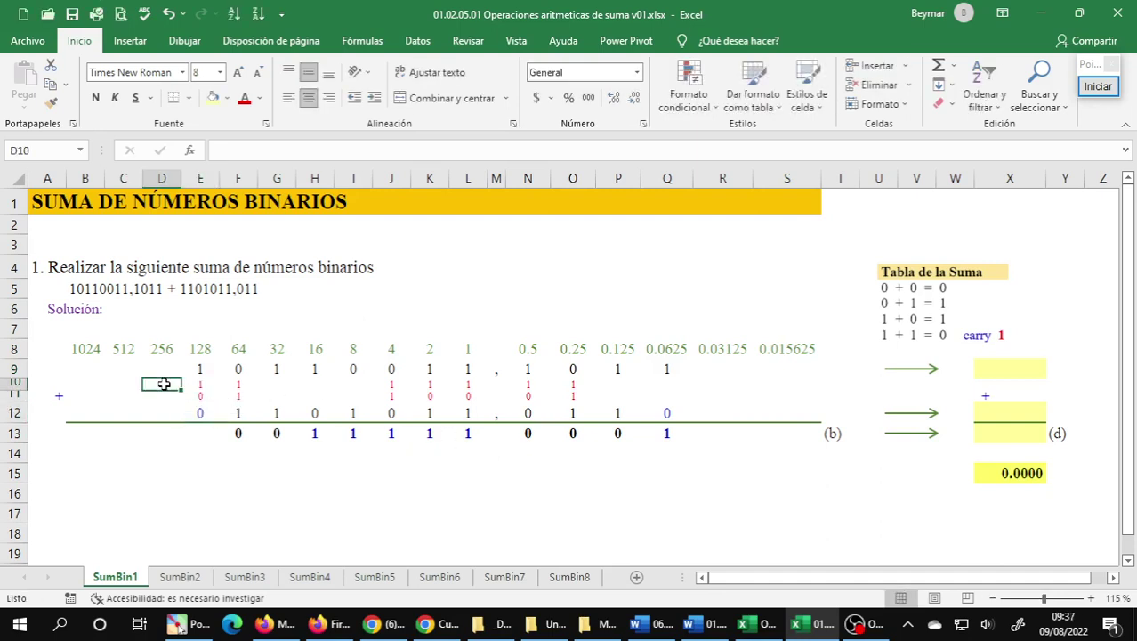
text(1)
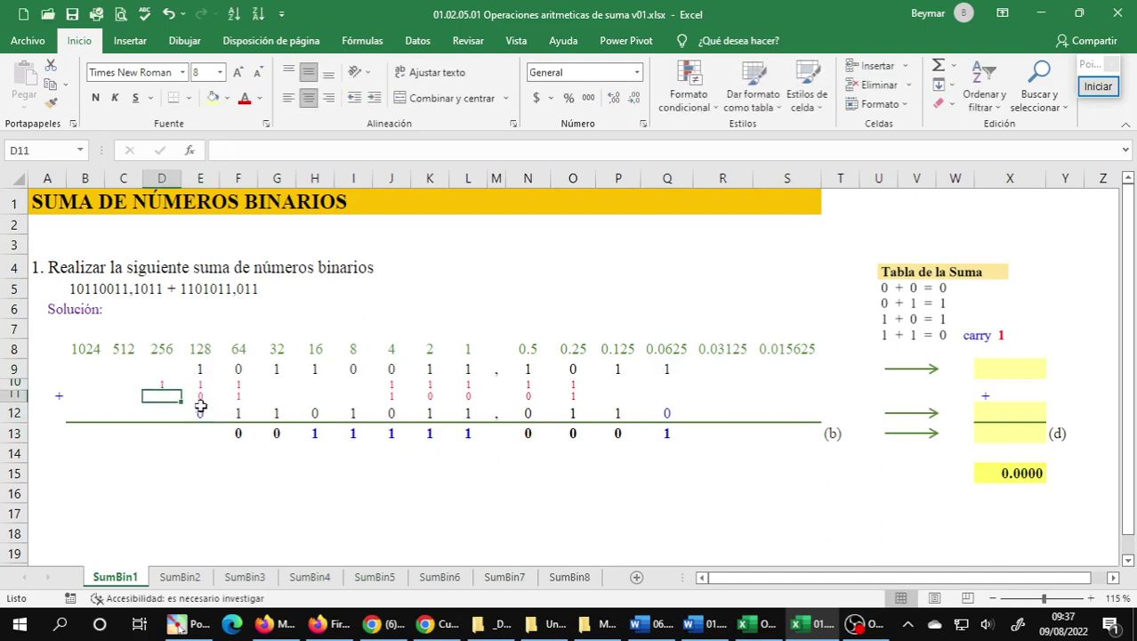
Add E11 and E12, and enter 0 as the 128 column's result in E13.
click(203, 399)
drag(204, 403, 204, 414)
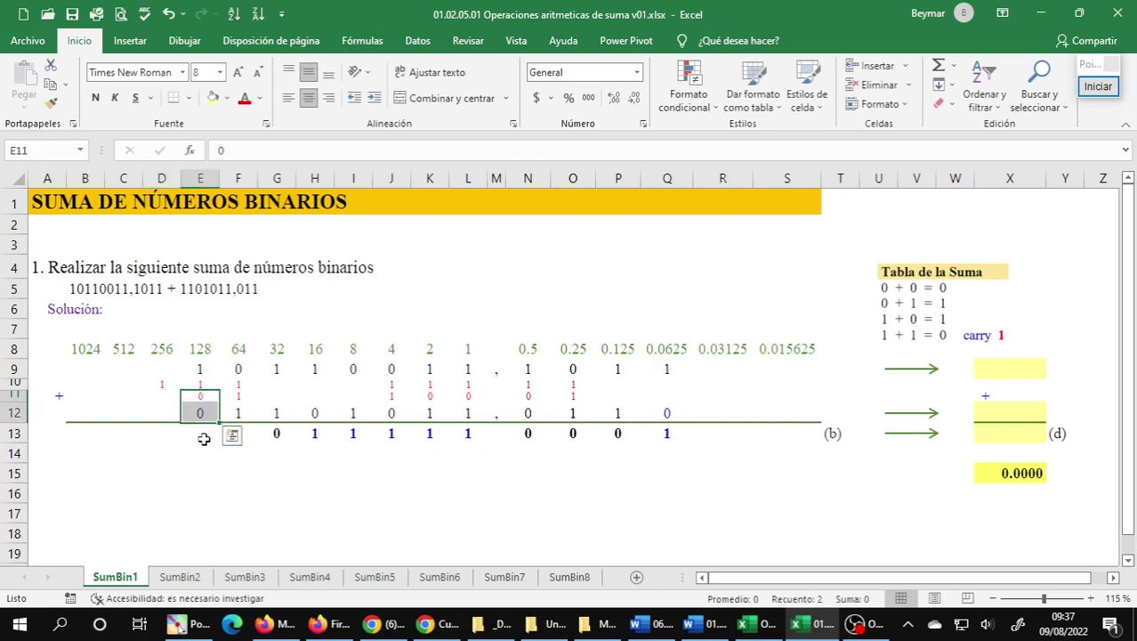
click(204, 439)
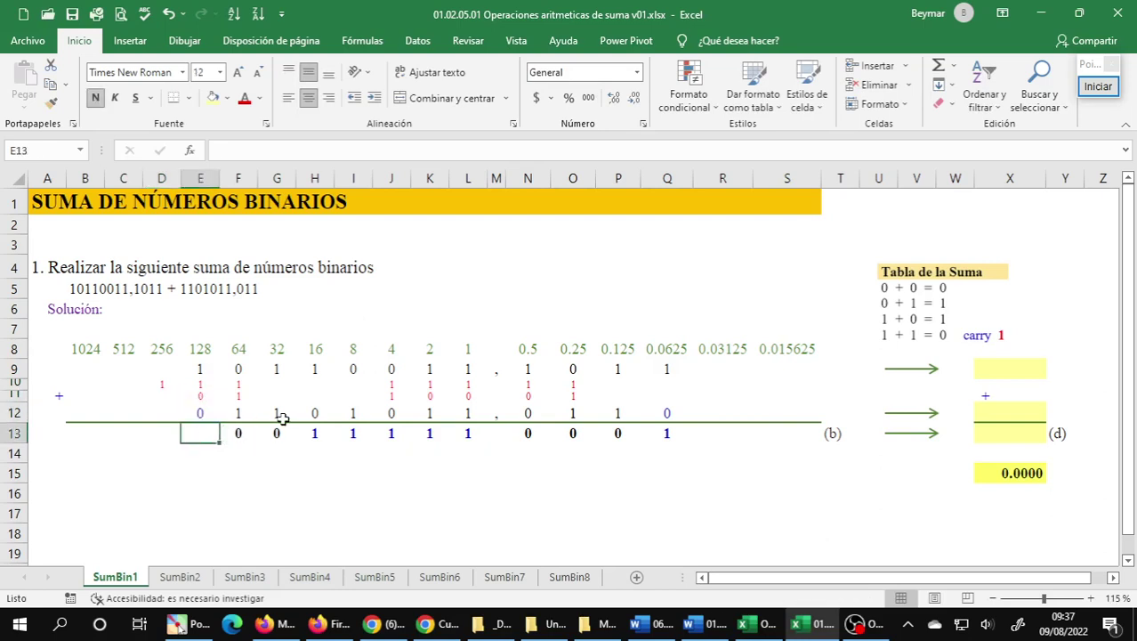
text(0)
key(Return)
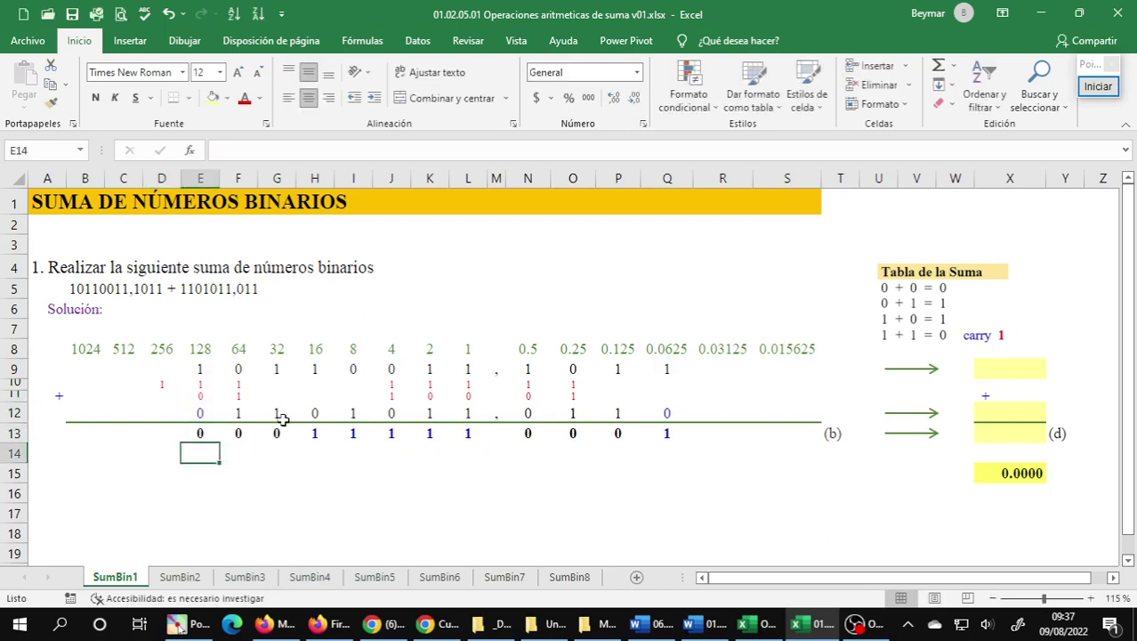
Pad both addends with a leading 0 in the 256 column, in cells D9 and D12.
click(157, 367)
text(0)
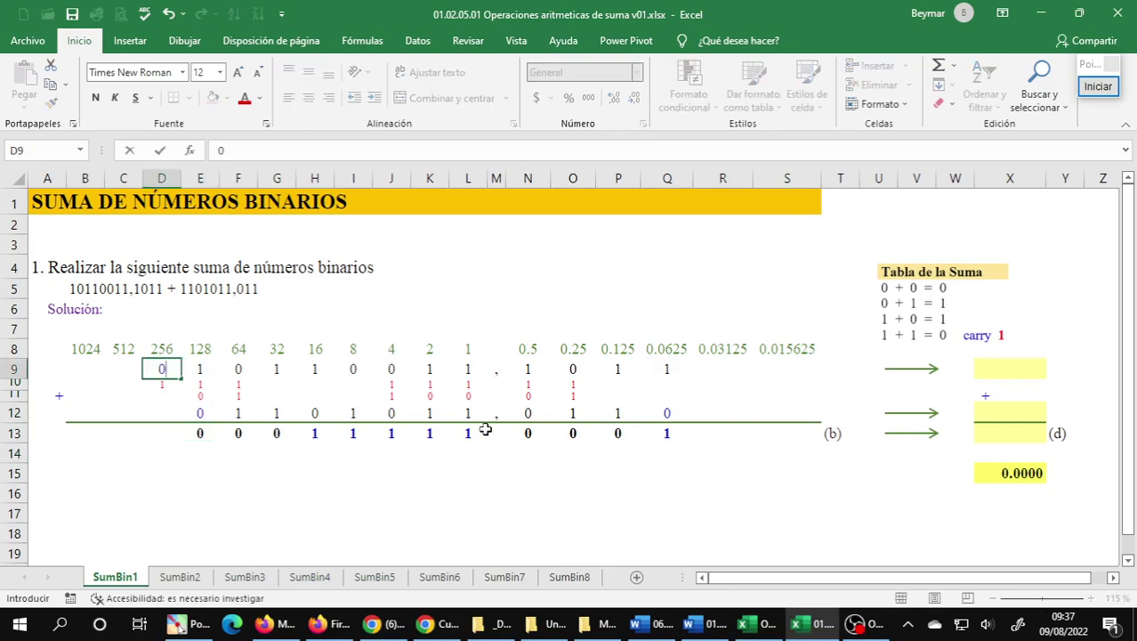
key(Return)
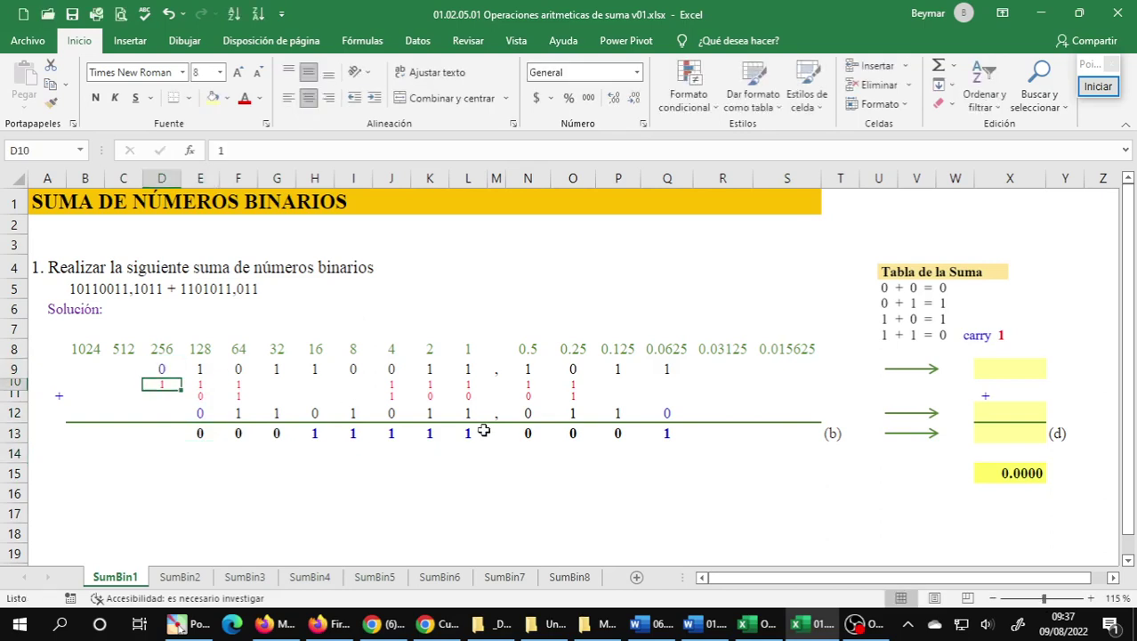
drag(162, 368, 165, 384)
click(161, 406)
text(0)
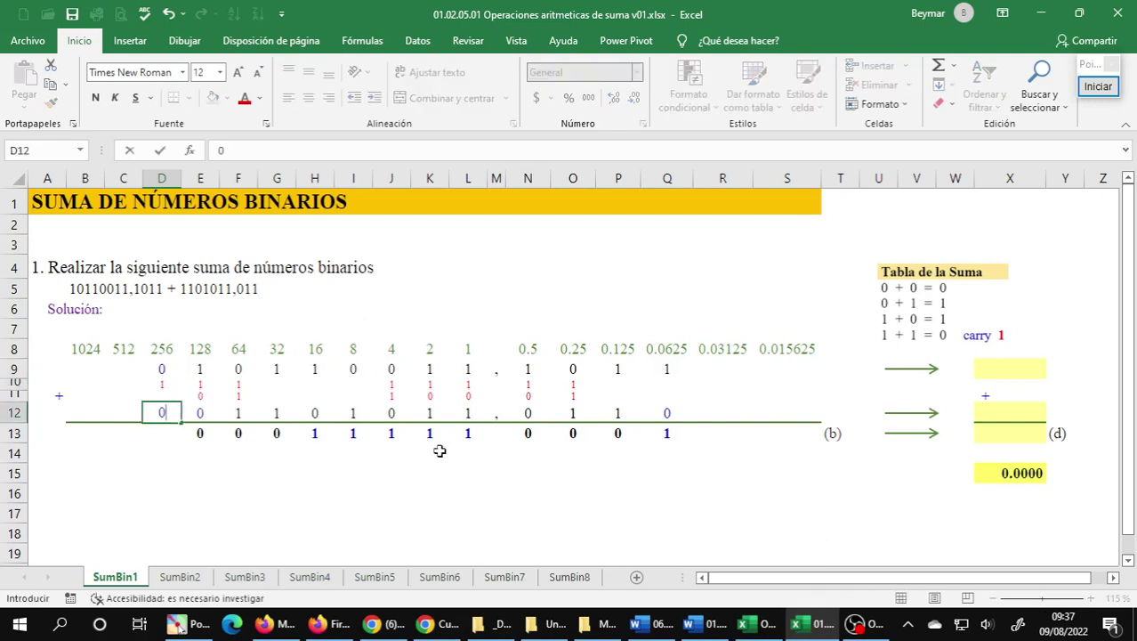
key(Return)
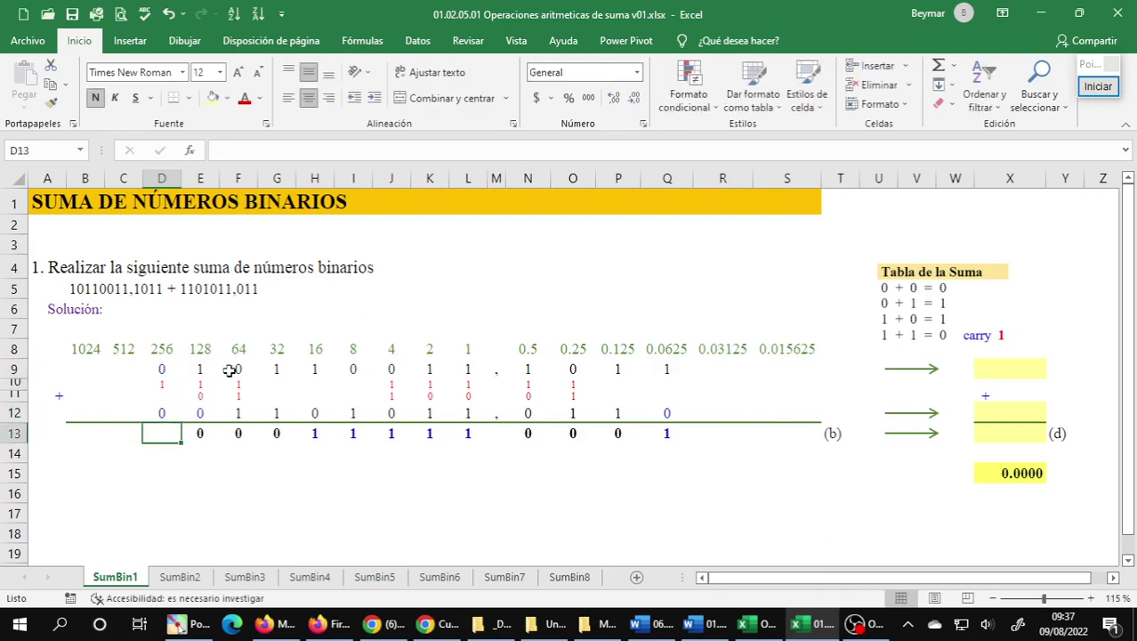
Add the 256 column, entering the partial sum 1 in D11 and the result 1 in D13.
drag(165, 373, 163, 384)
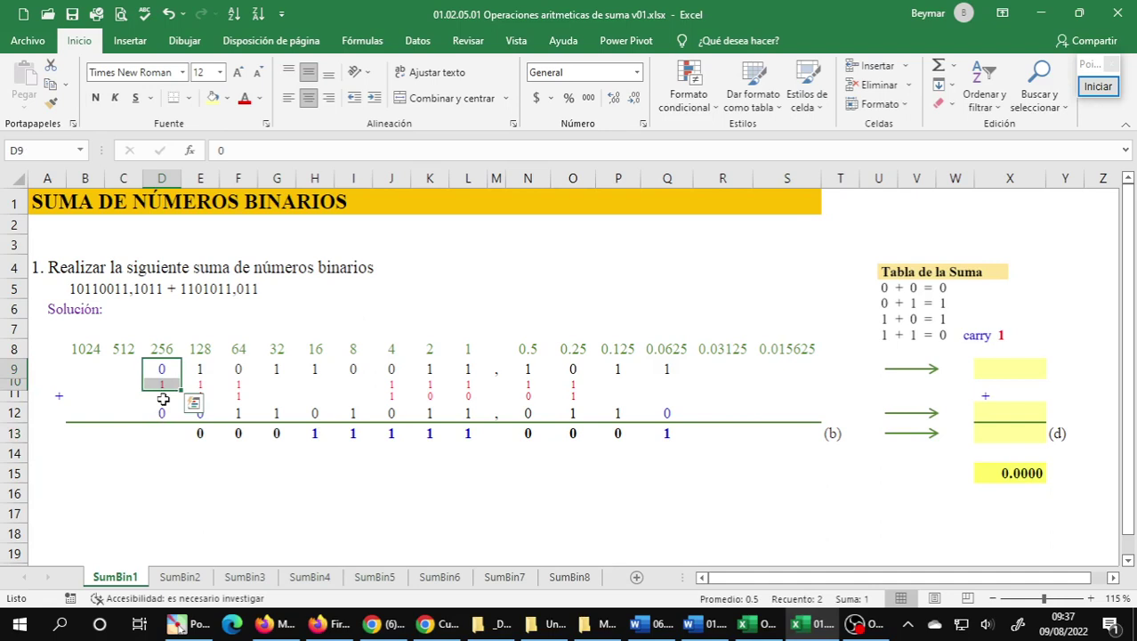
click(162, 396)
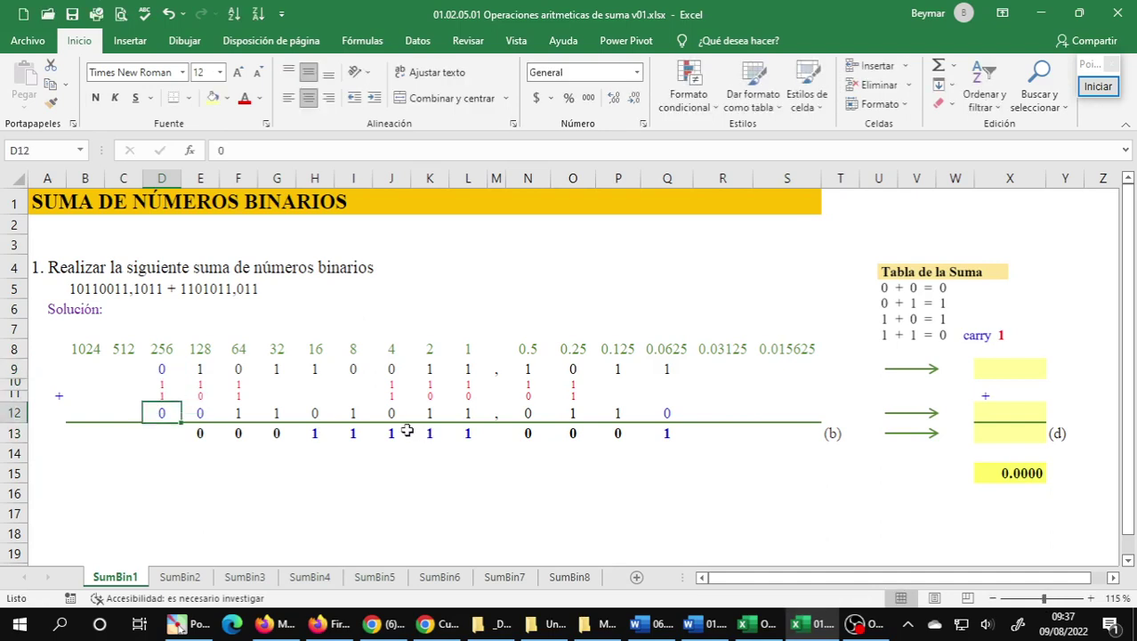
drag(173, 397, 169, 411)
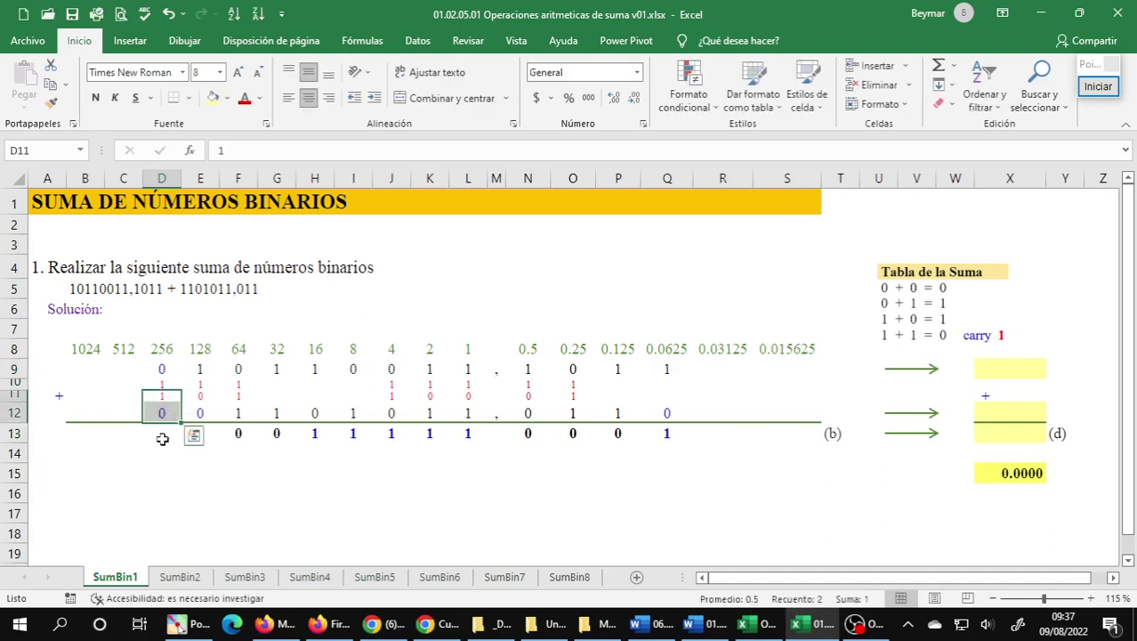
click(161, 438)
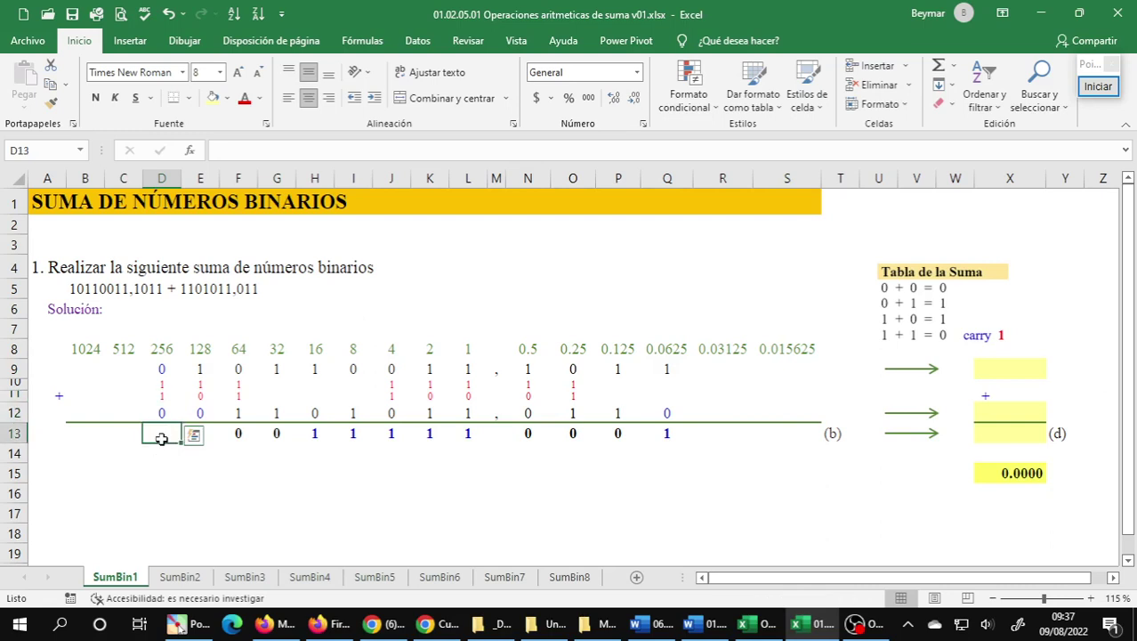
text(1)
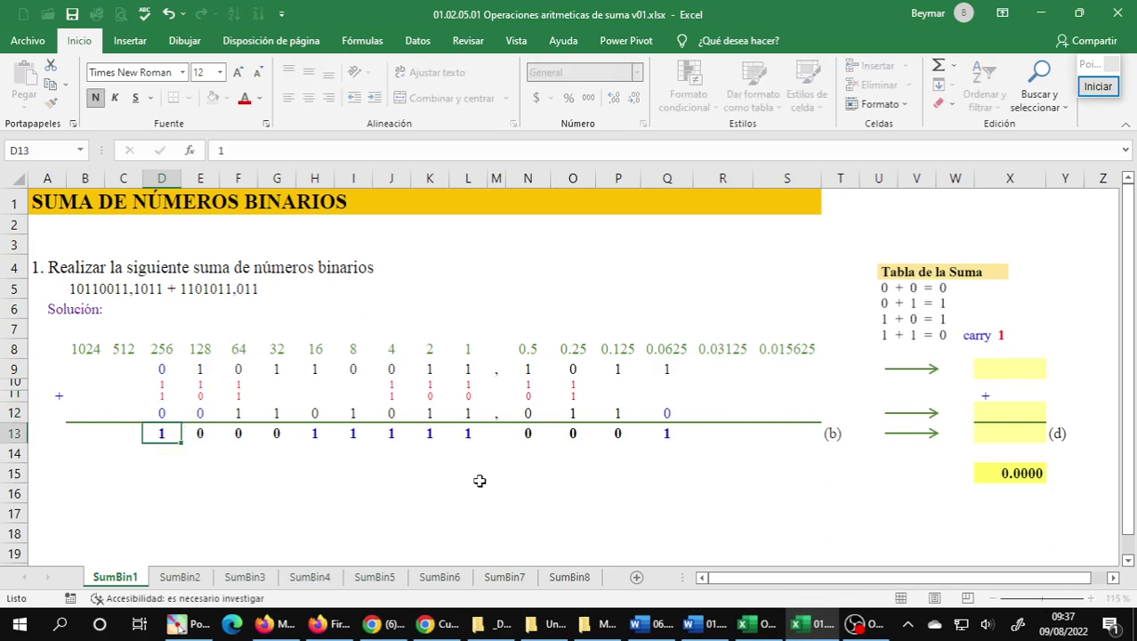
key(Return)
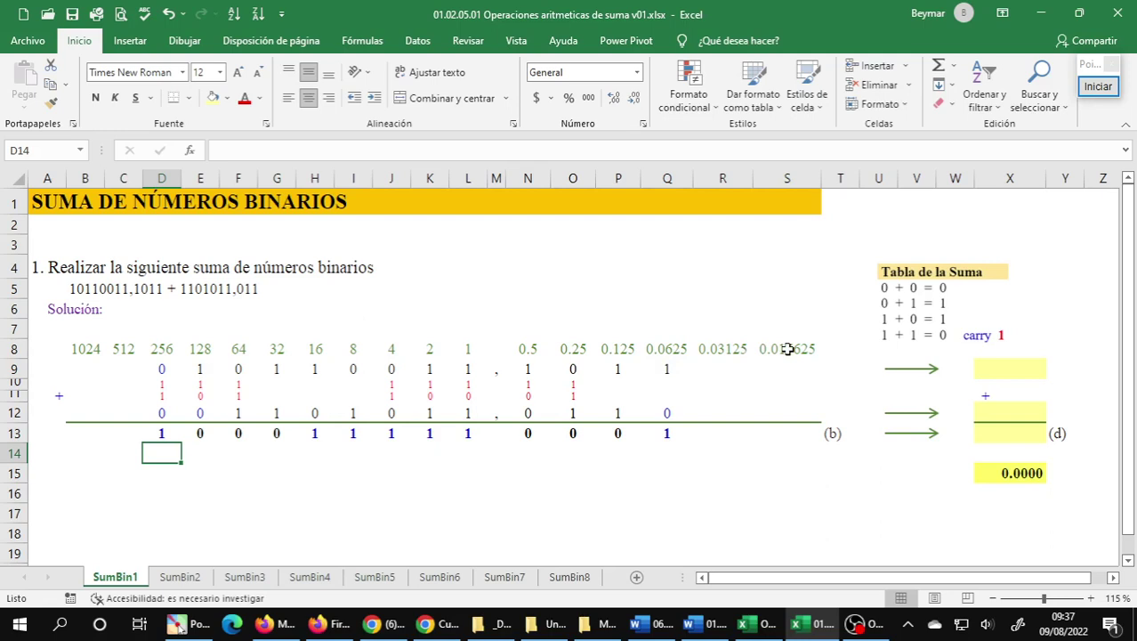
Convert the first addend to decimal in X9 by summing its place values with =E8+G8+H8+K8+L8+N8+P8+Q8.
click(984, 368)
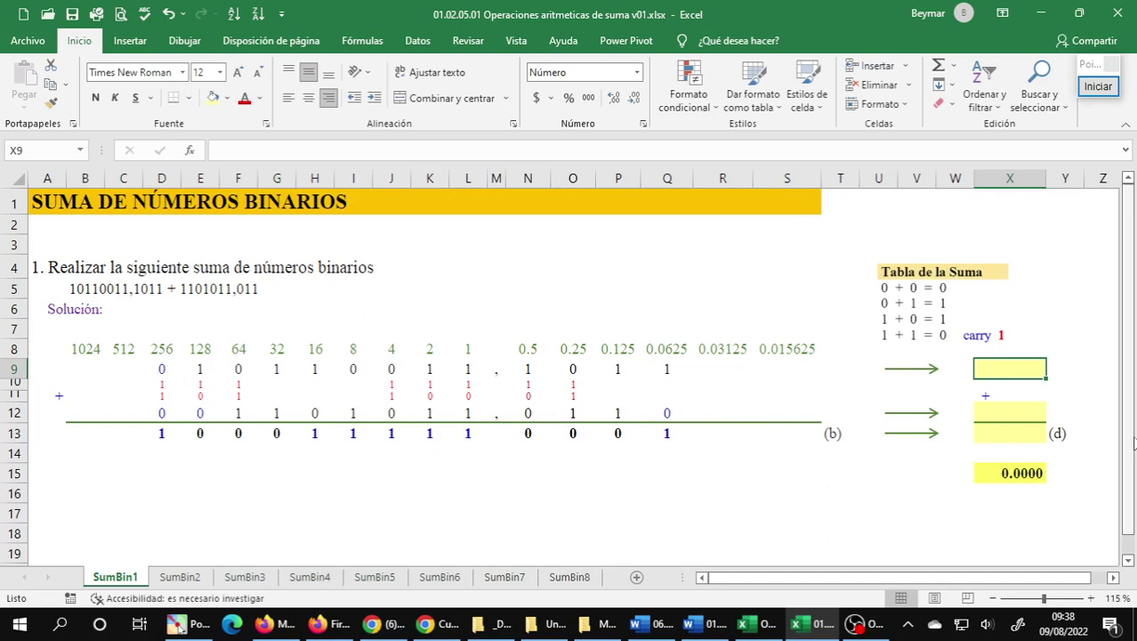
text(=)
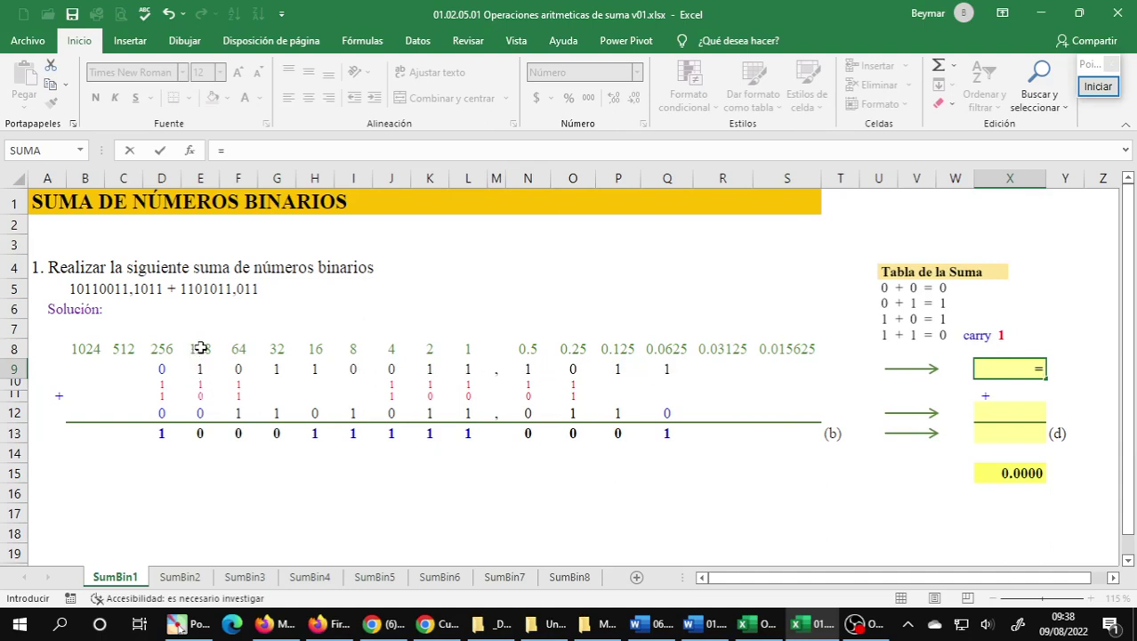
click(202, 348)
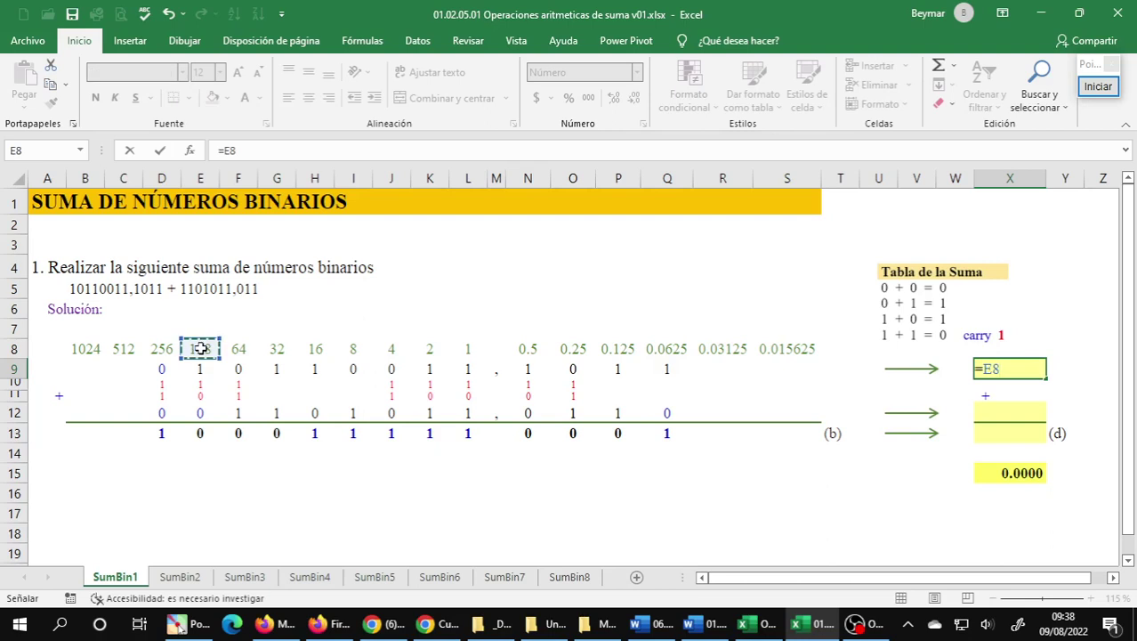
text(+)
click(278, 350)
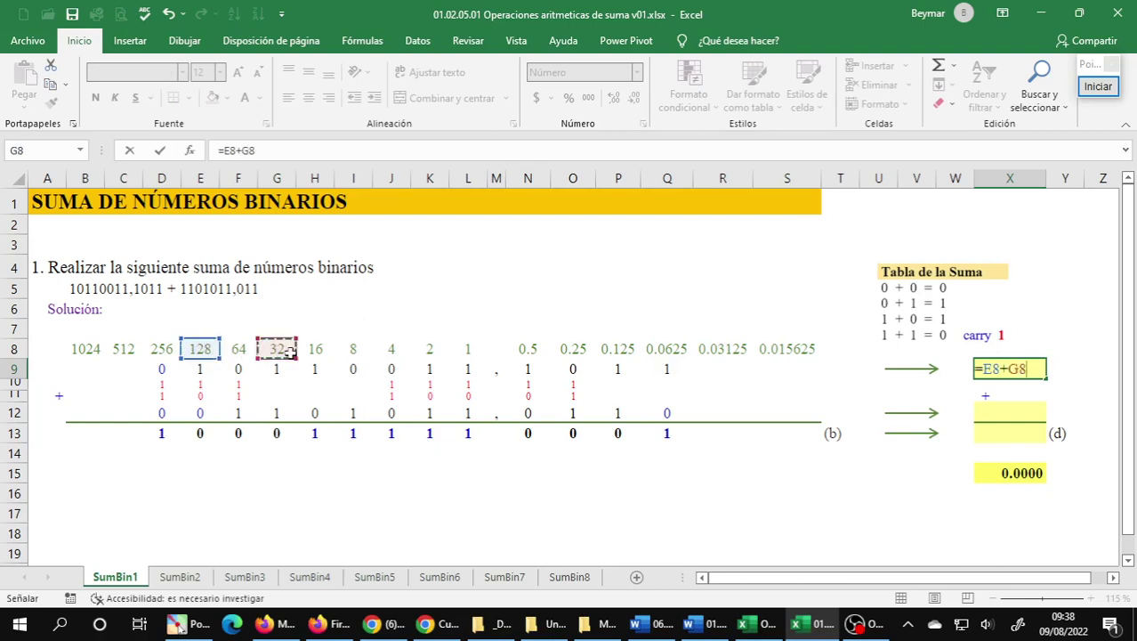
text(+)
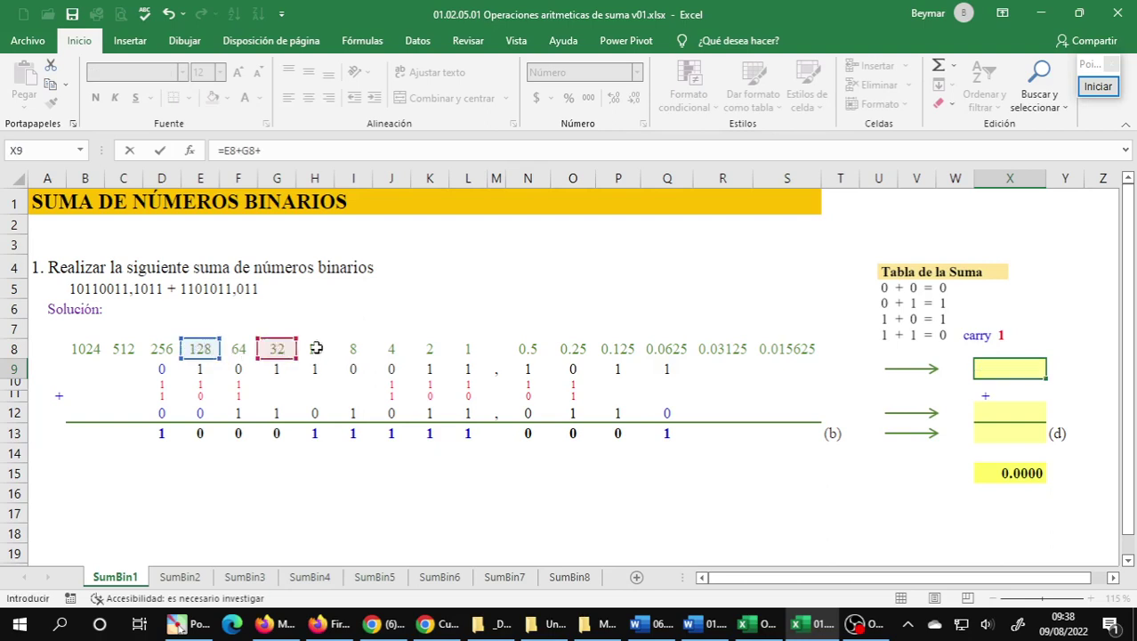
click(319, 349)
text(+)
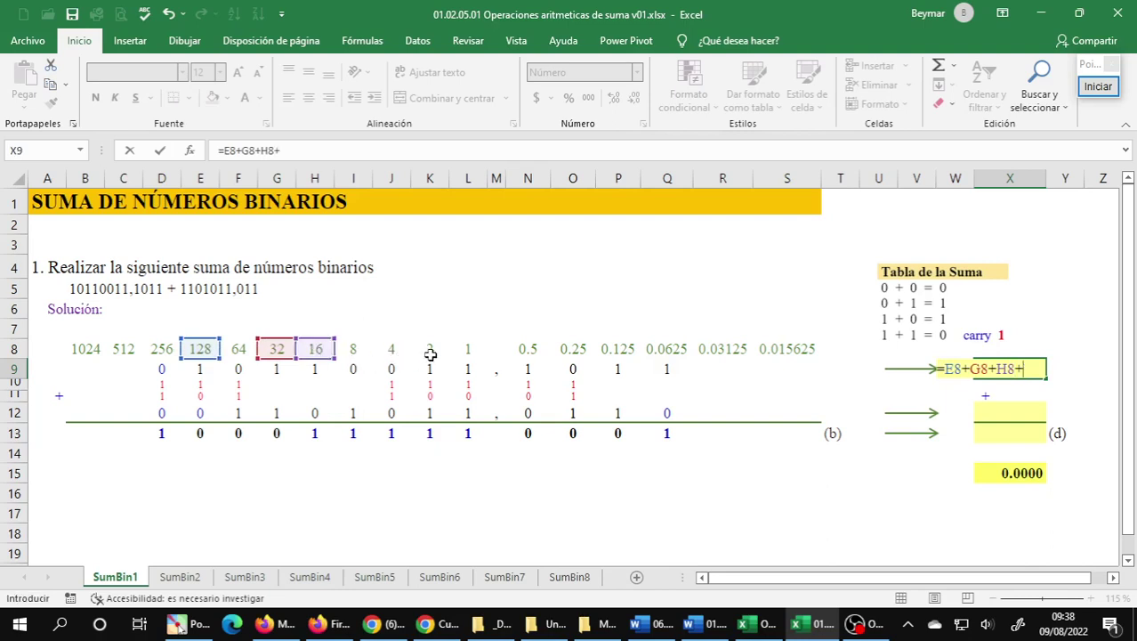
click(430, 352)
text(+)
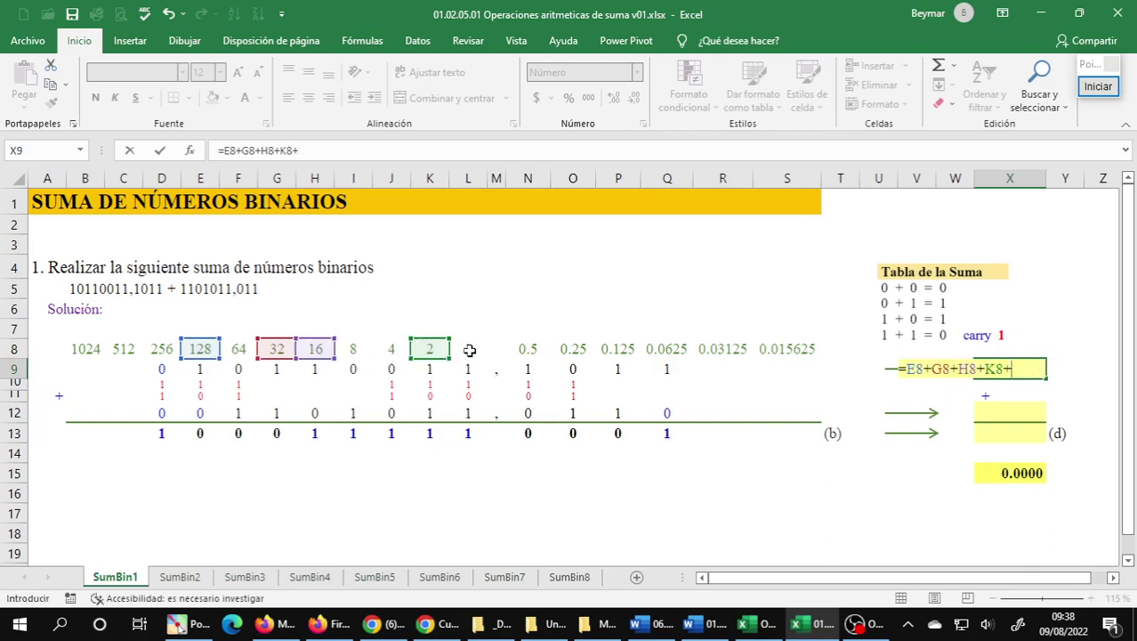
click(469, 350)
text(+)
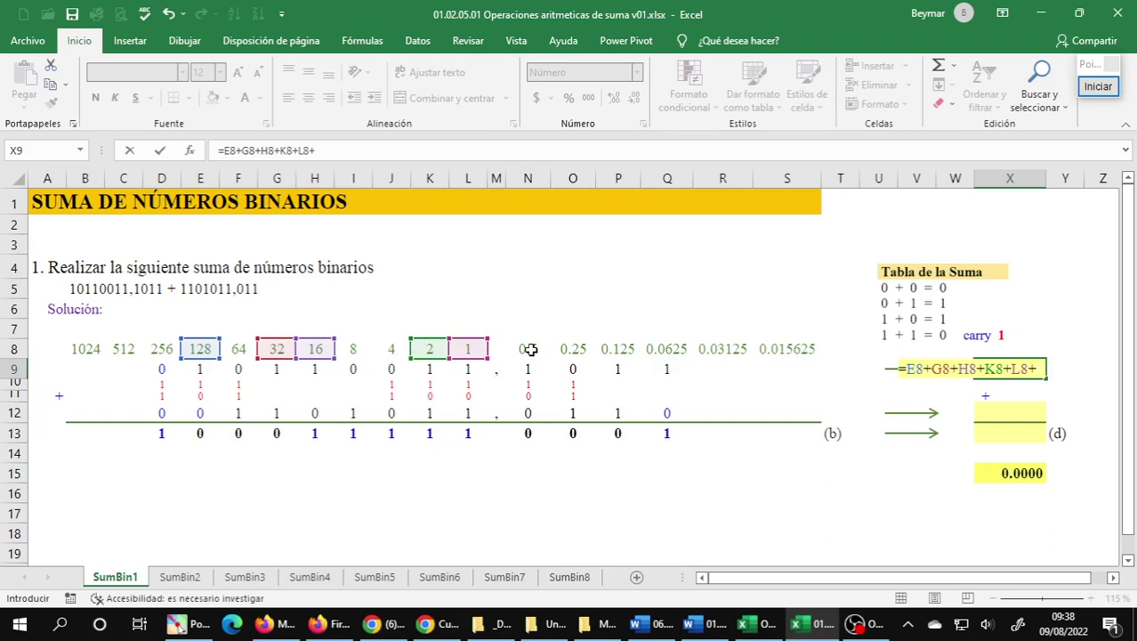
click(530, 349)
text(+)
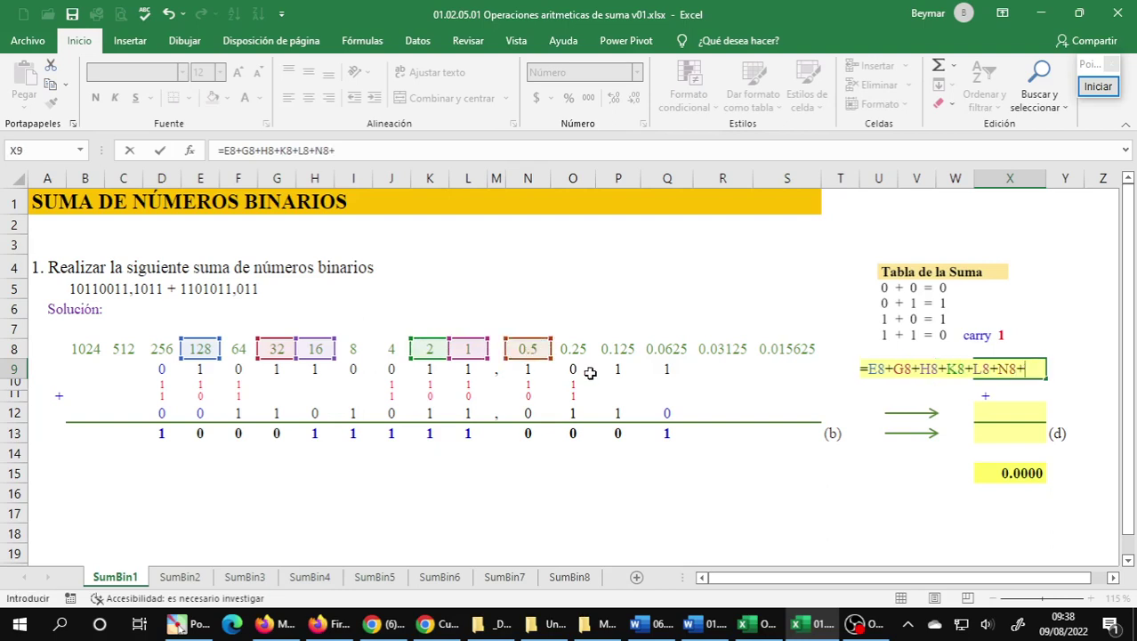
click(620, 350)
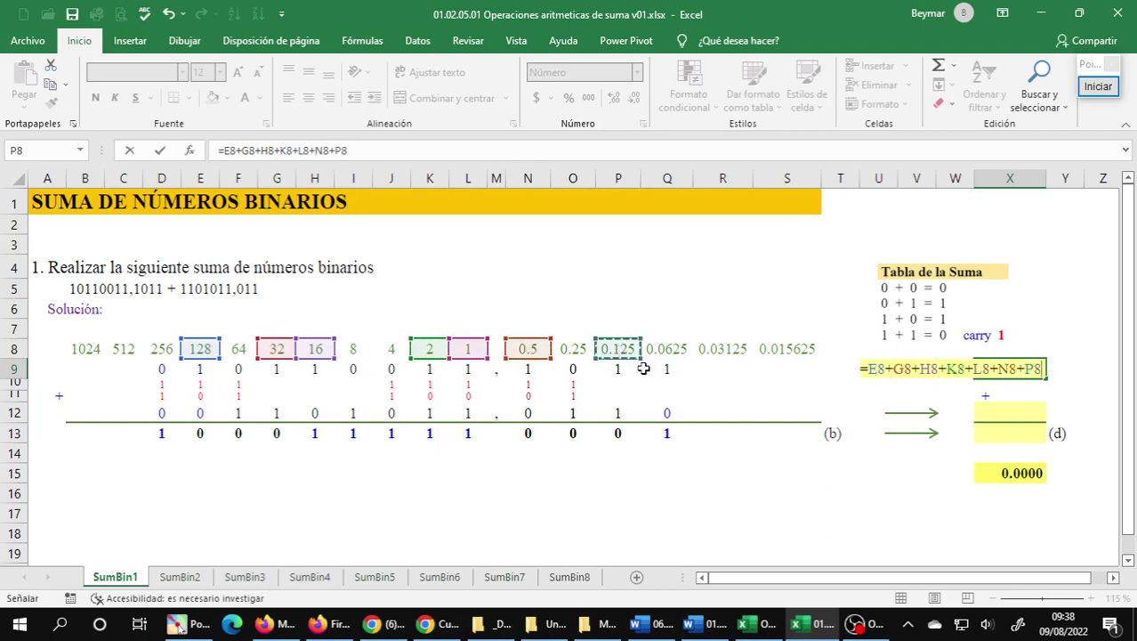
text(+)
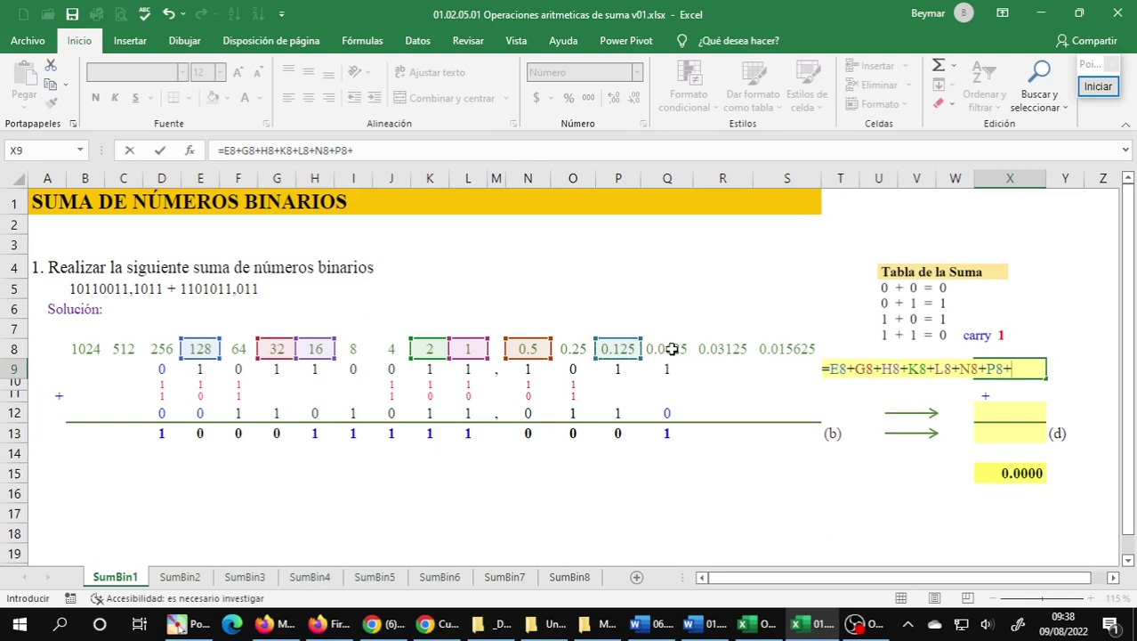
click(673, 350)
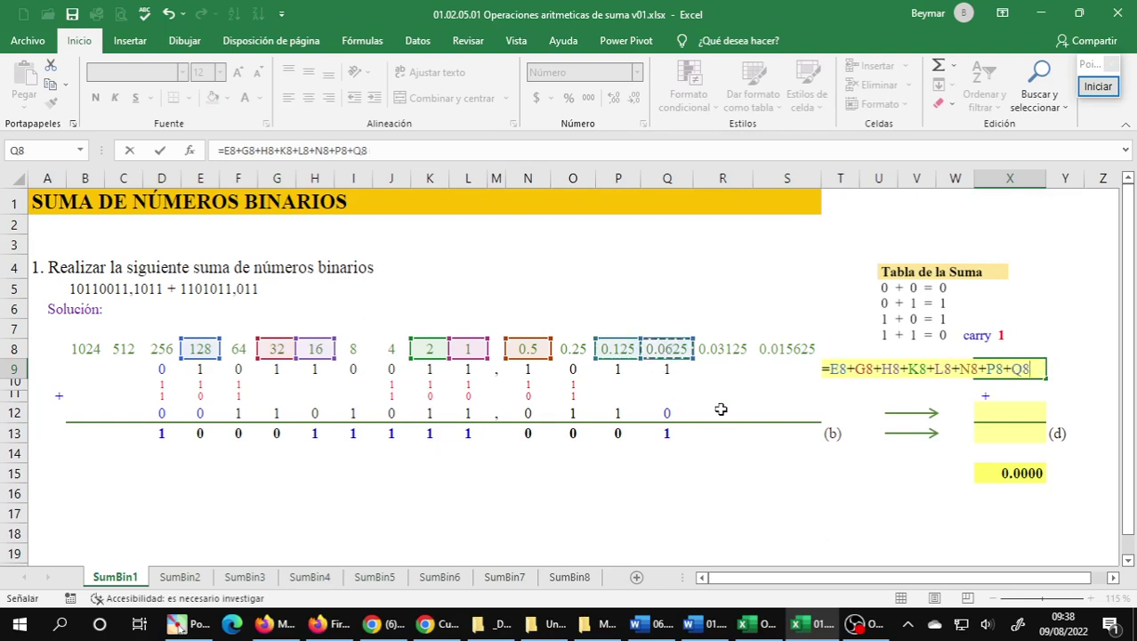
key(Return)
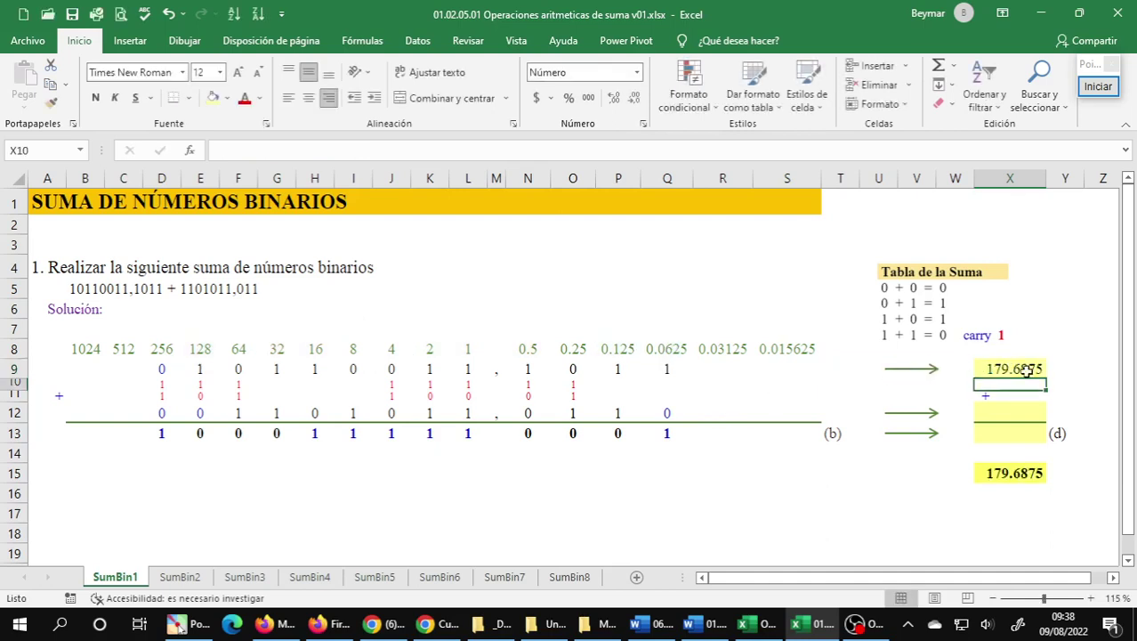
click(1025, 369)
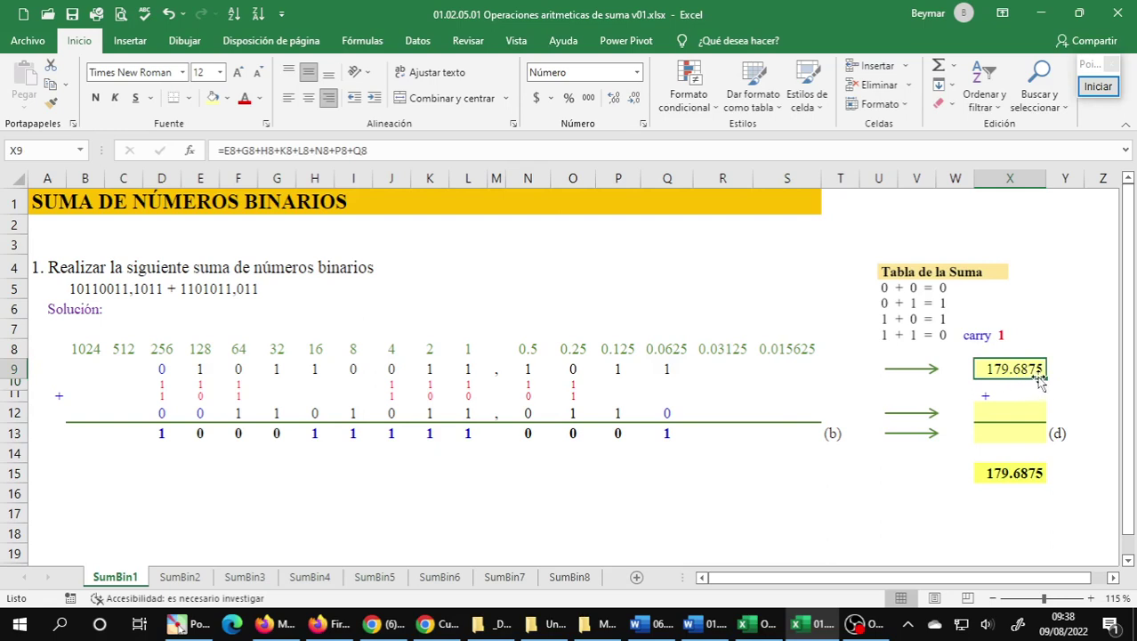
Convert the second addend to decimal in X12 by summing its place values with =F8+G8+I8+K8+L8+O8+P8.
click(1006, 405)
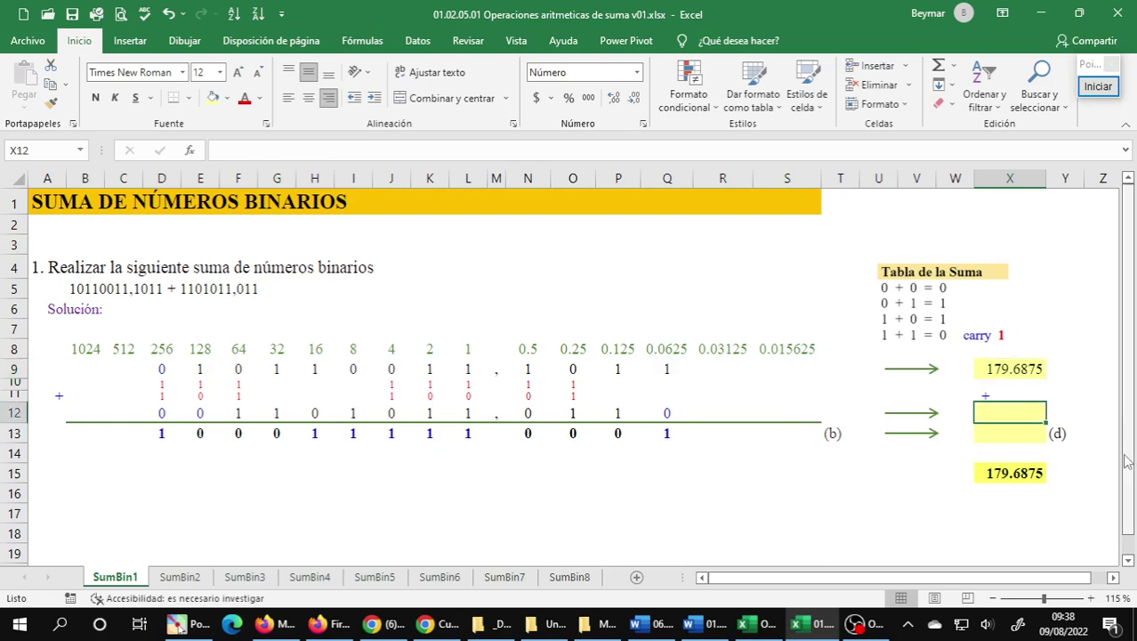
text(=)
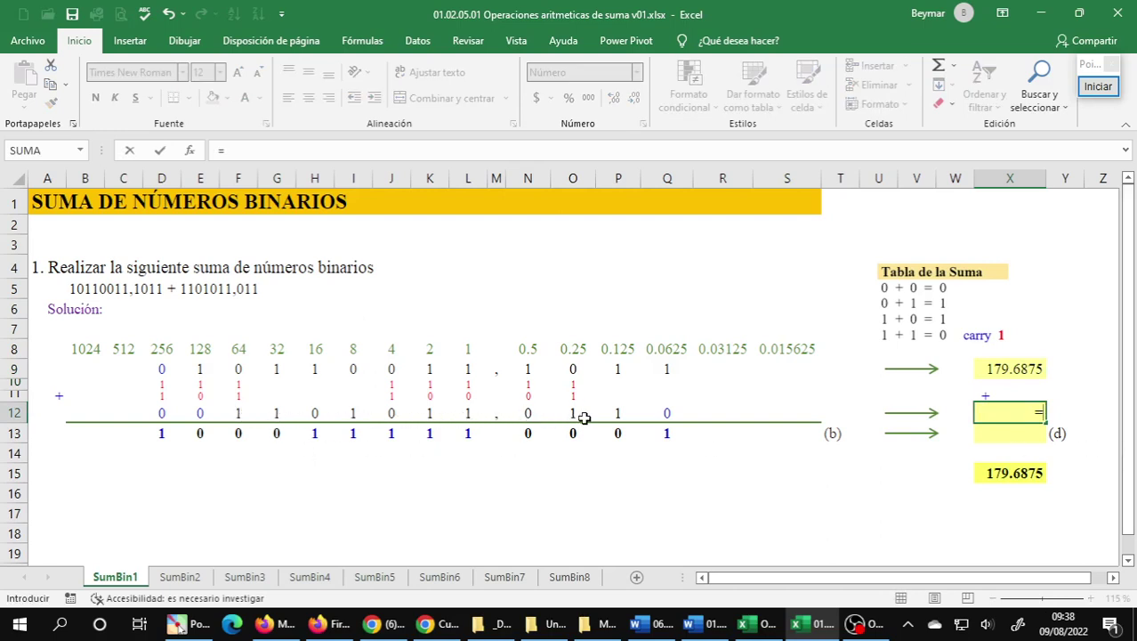
click(238, 348)
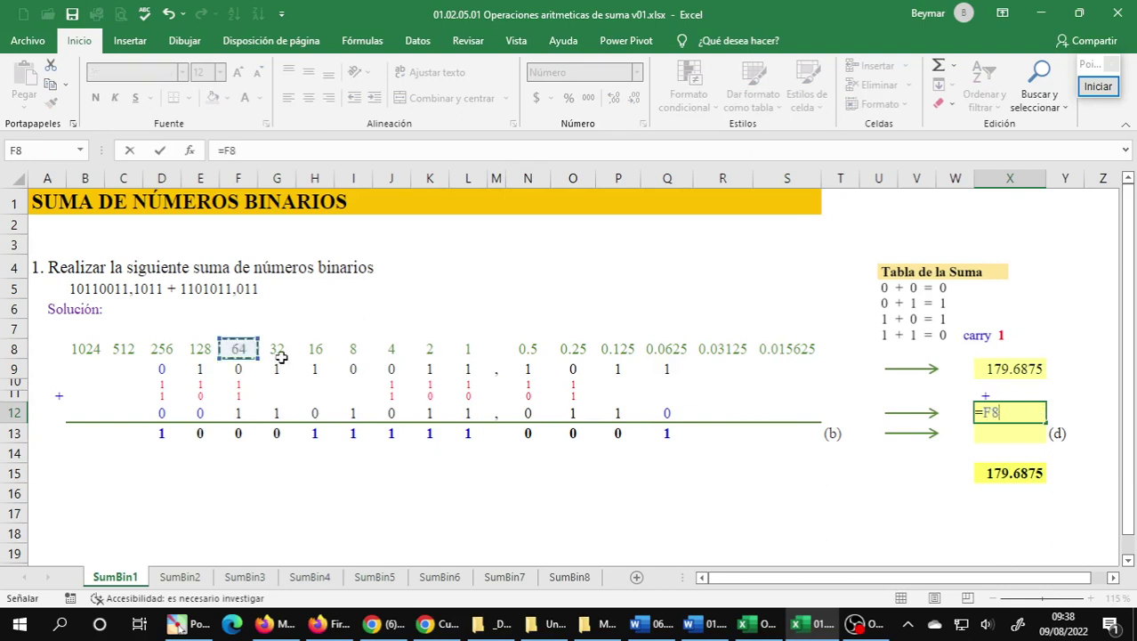
text(+)
click(278, 349)
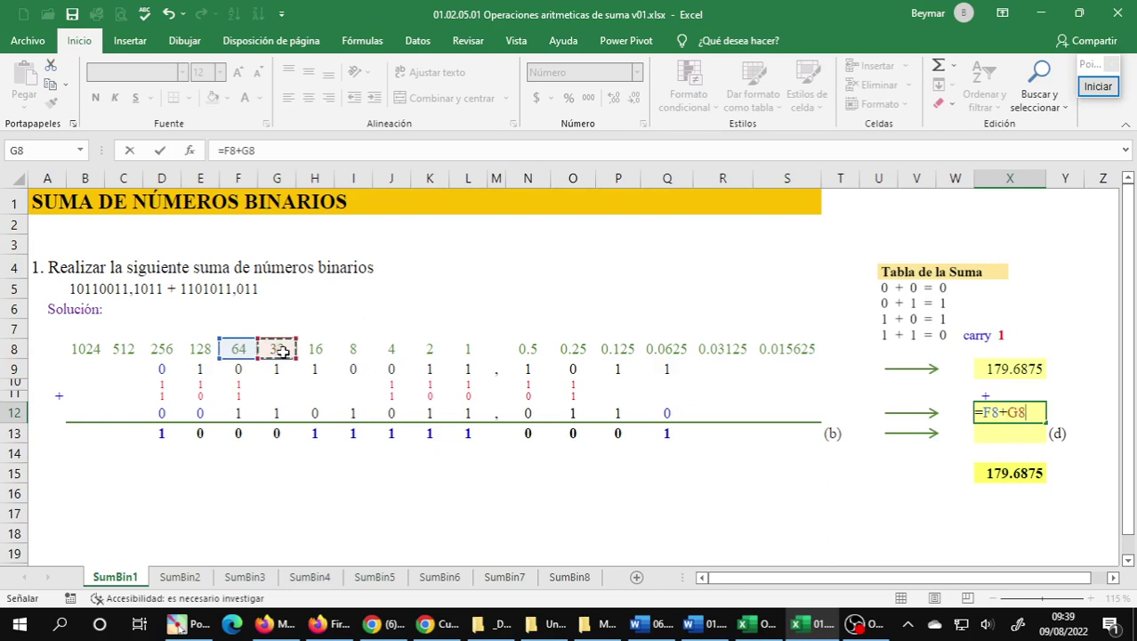
text(+)
click(354, 350)
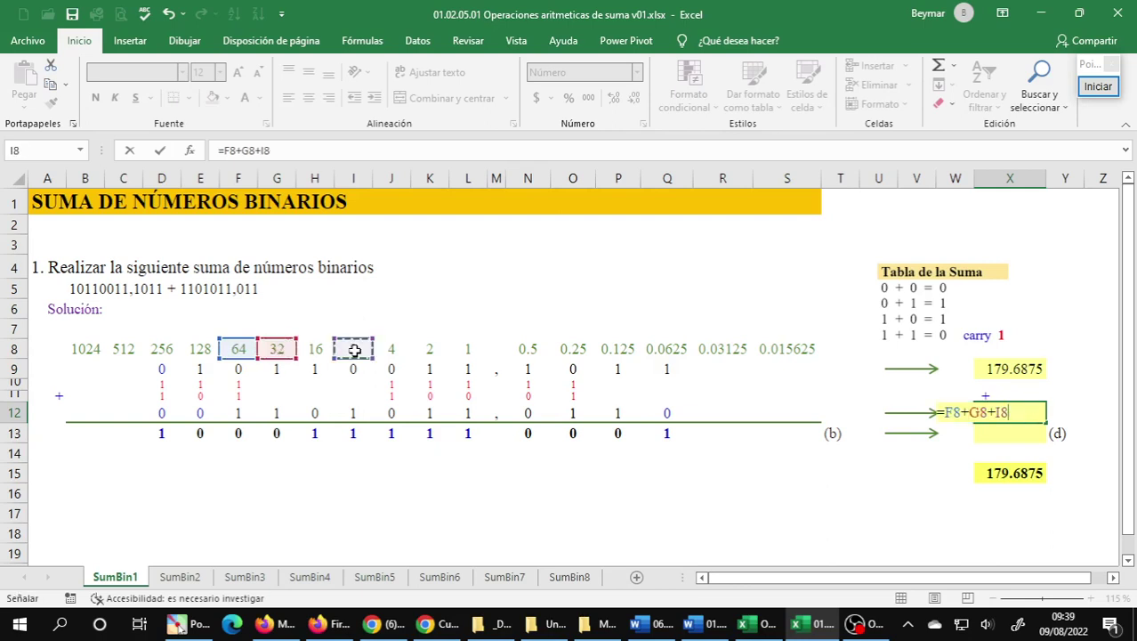
text(+)
click(428, 350)
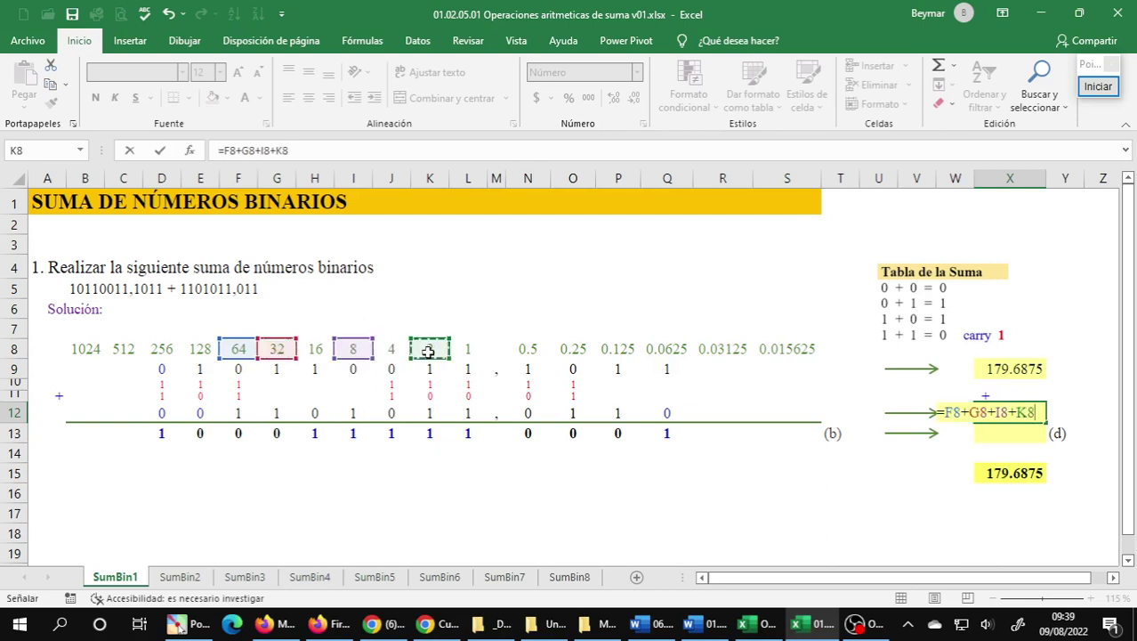
text(+)
click(467, 349)
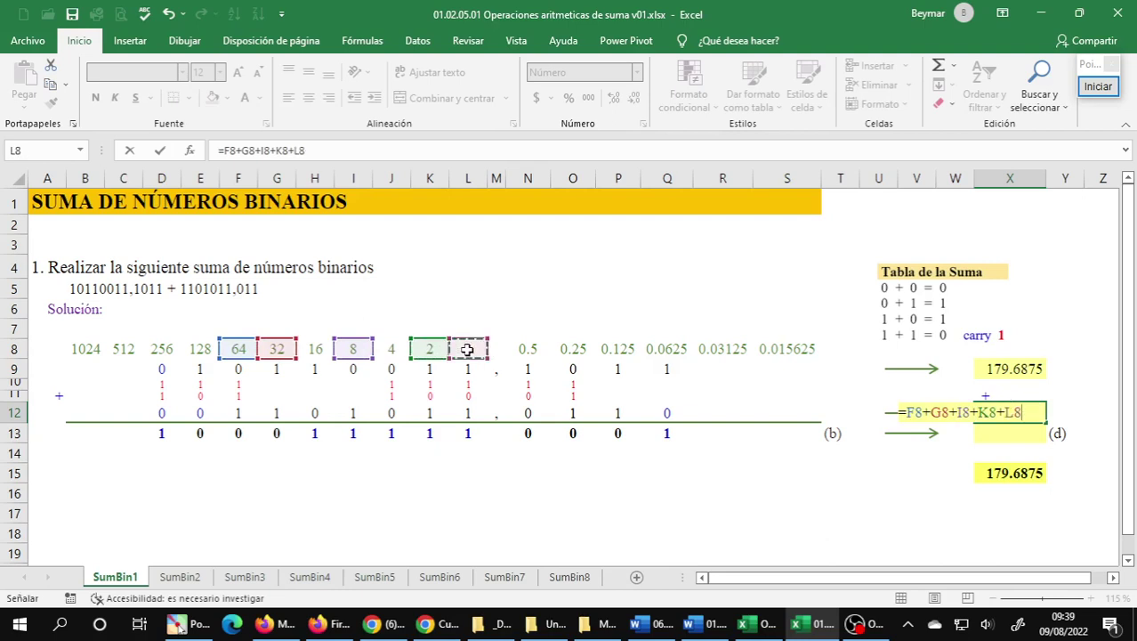
text(+)
click(578, 350)
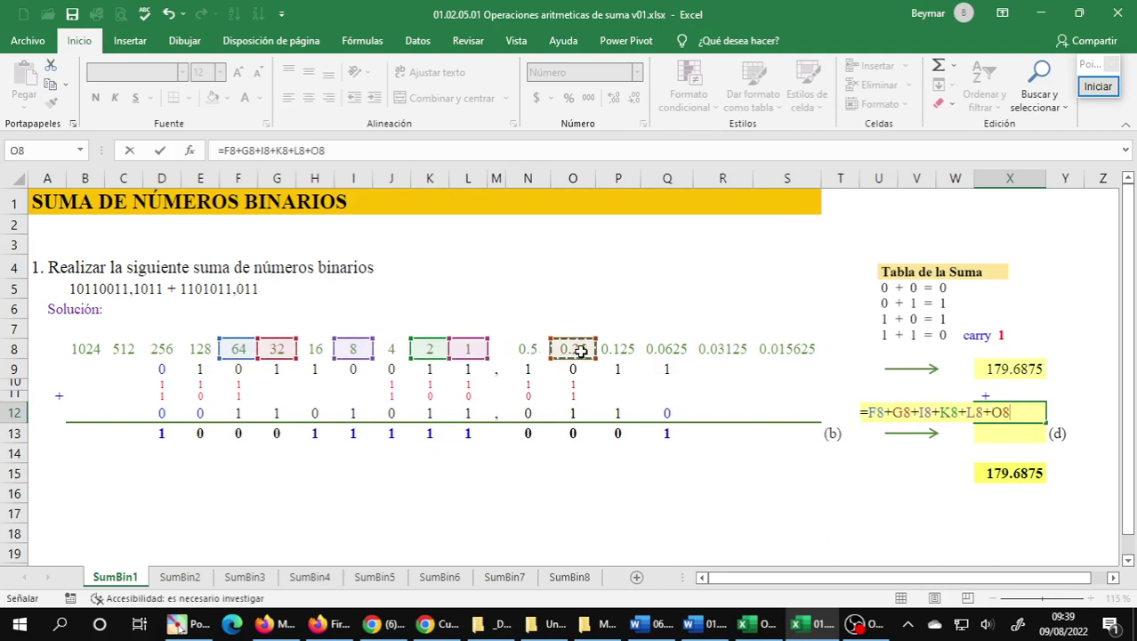
text(+)
click(624, 349)
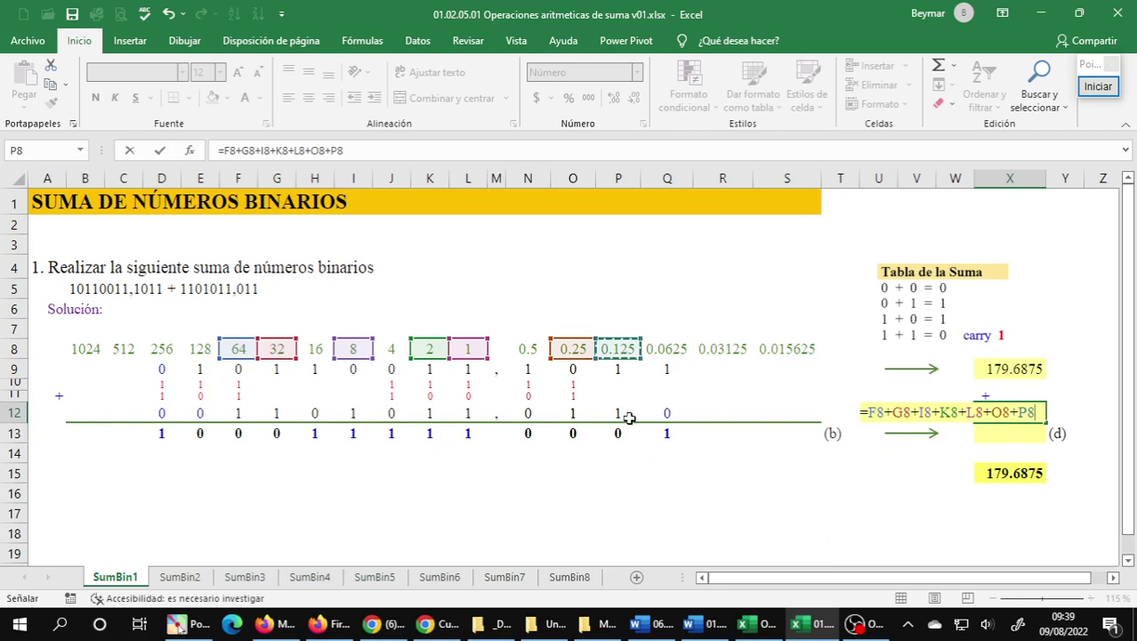
key(Return)
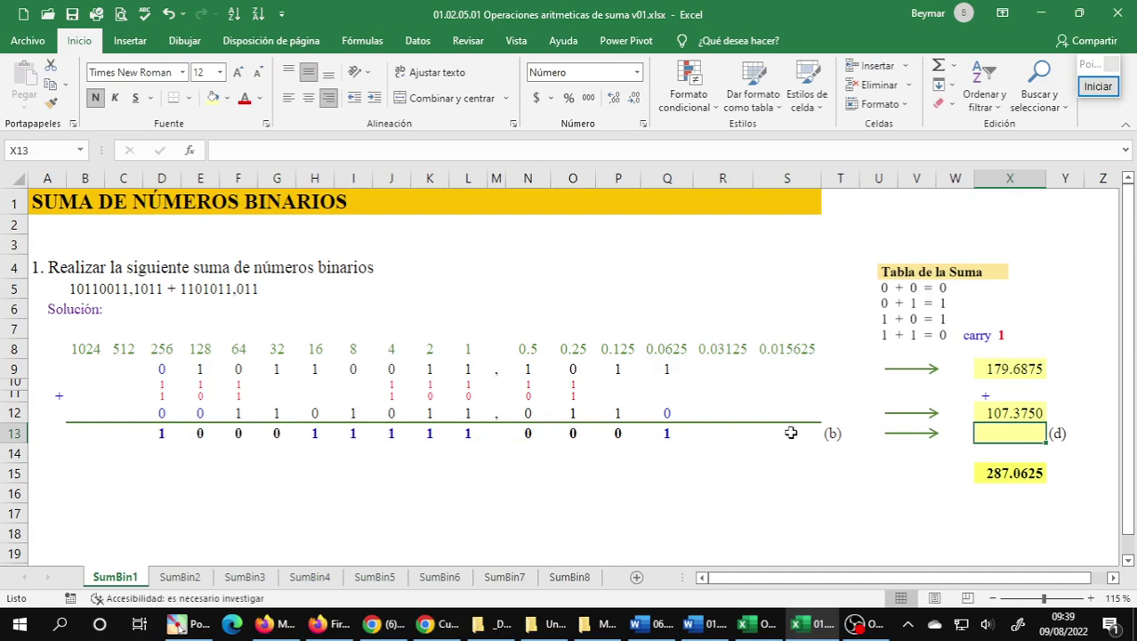
Convert the binary result to decimal in X13 by summing its place values with =D8+H8+I8+J8+K8+L8+Q8.
text(=)
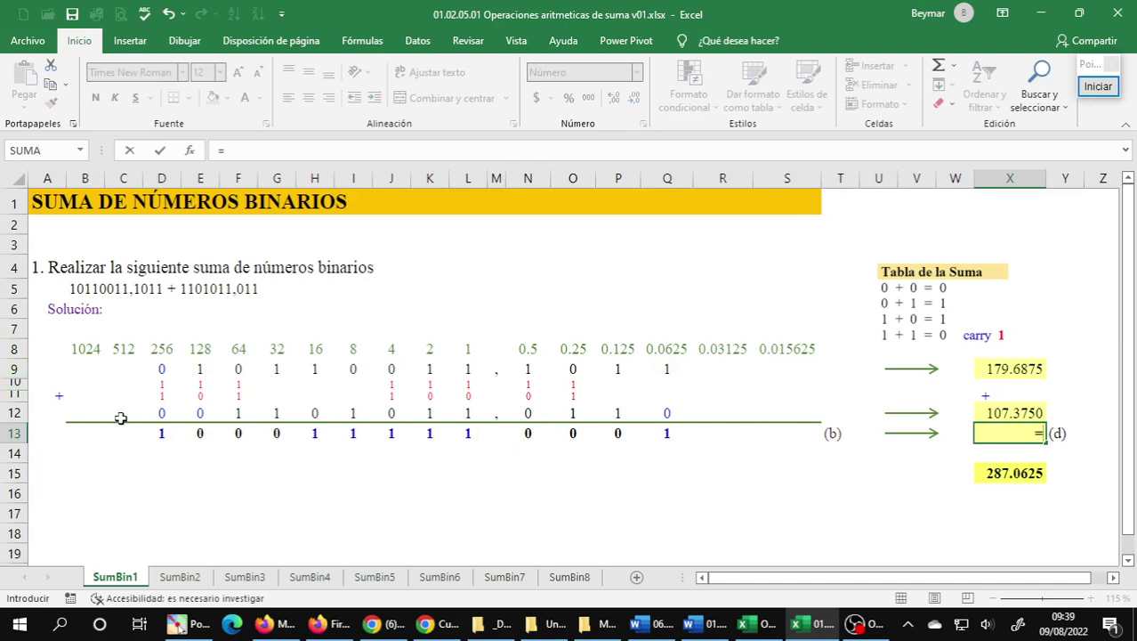
click(161, 351)
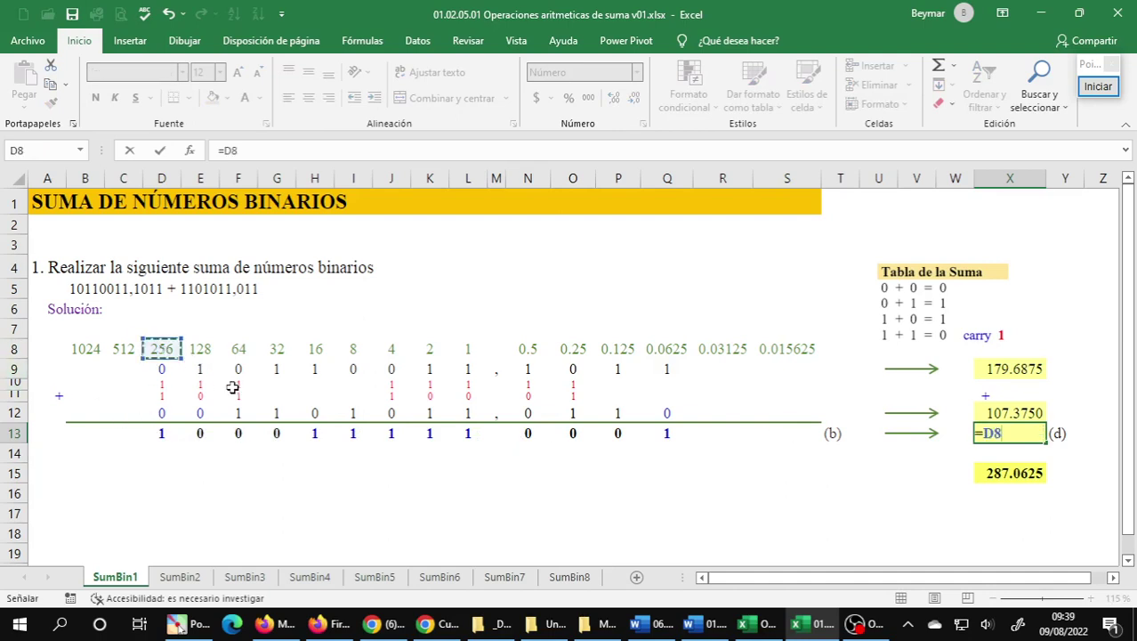
text(+)
click(316, 349)
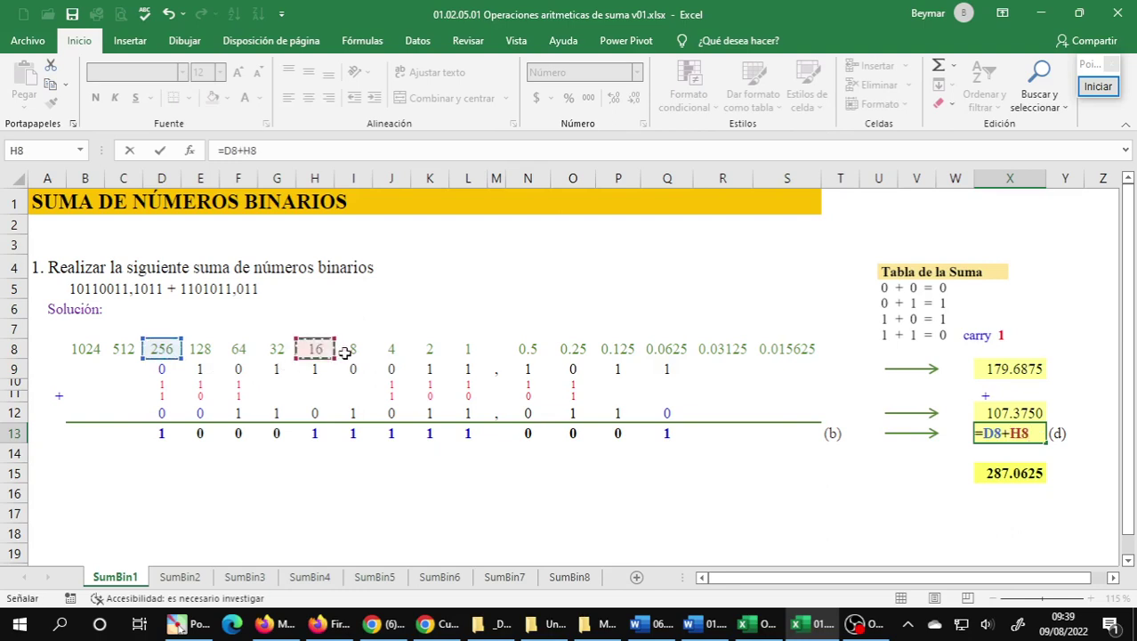
text(+)
click(355, 350)
text(+)
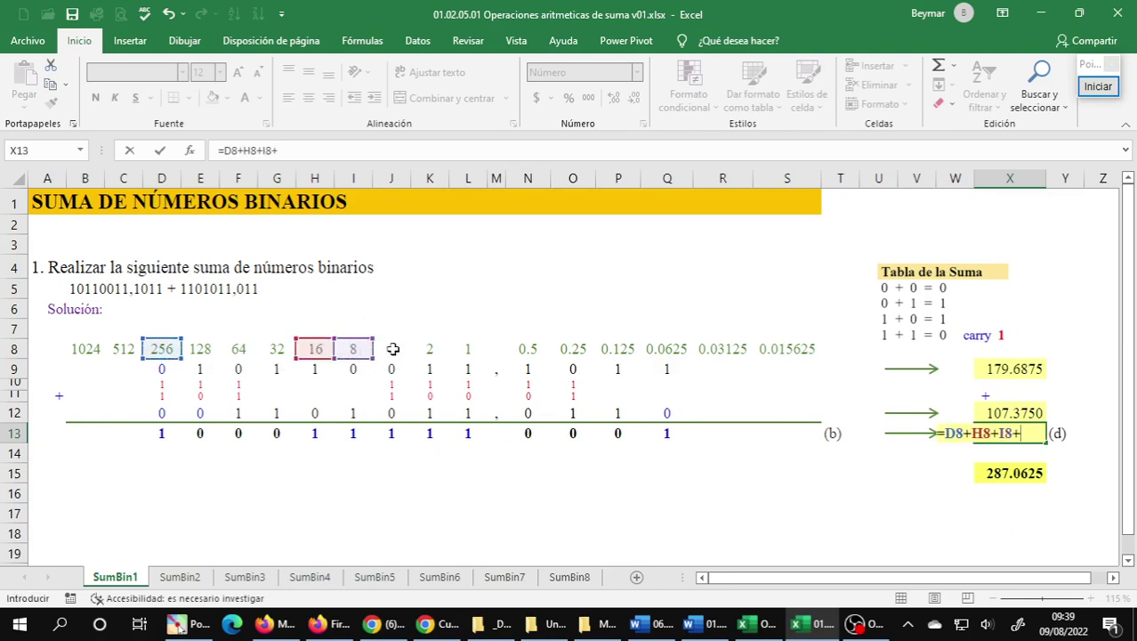
click(392, 349)
text(+)
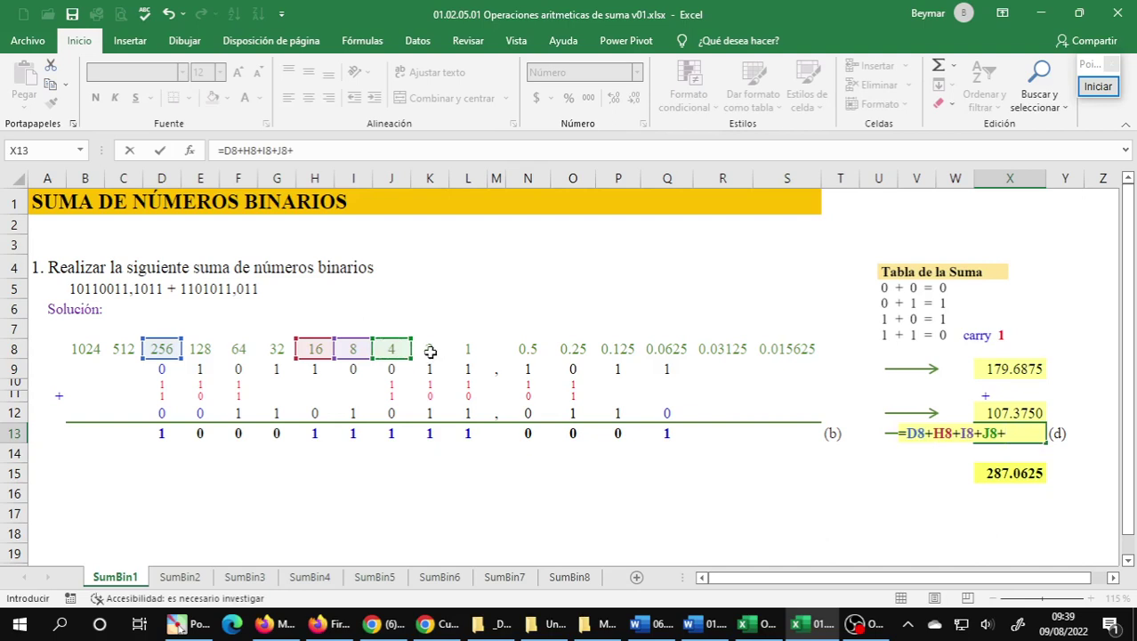
click(430, 350)
text(+)
click(468, 351)
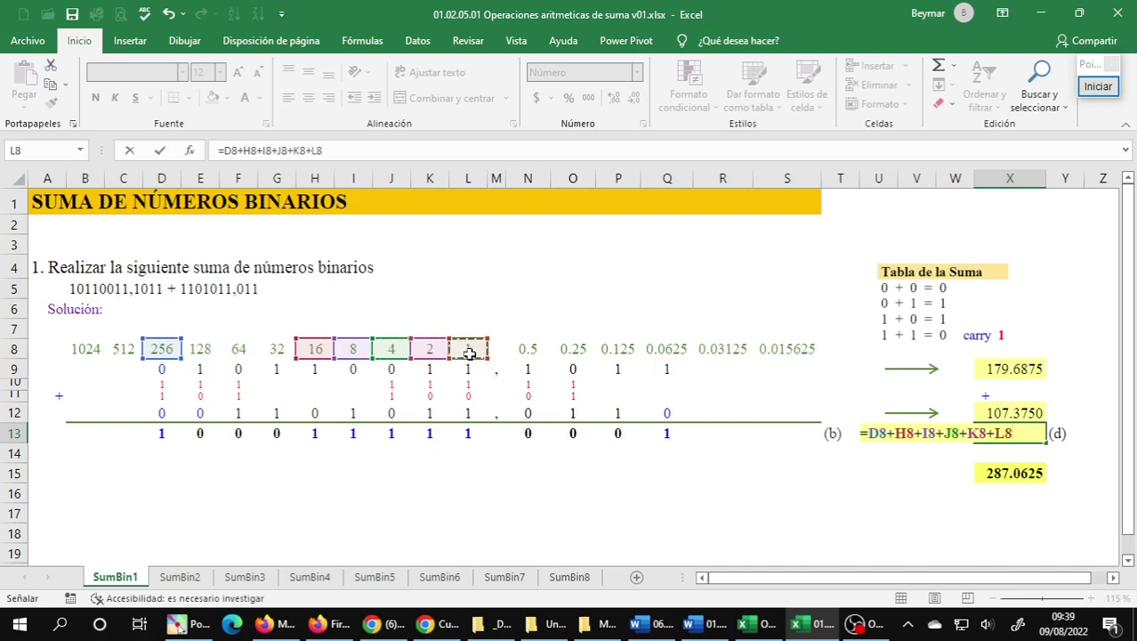
text(+)
click(666, 350)
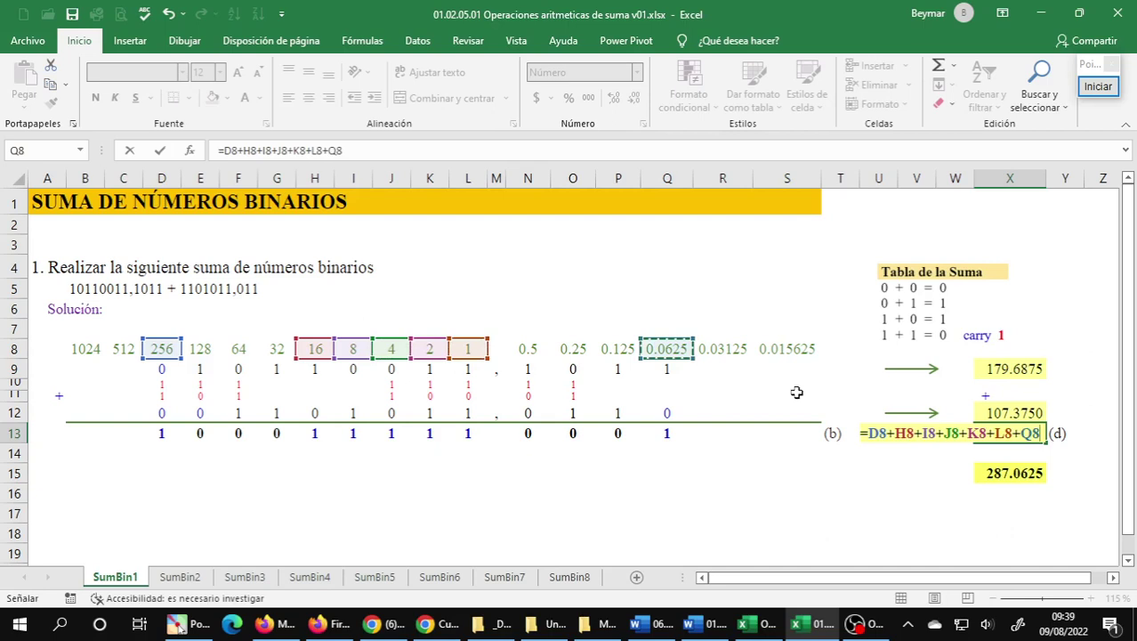
key(Return)
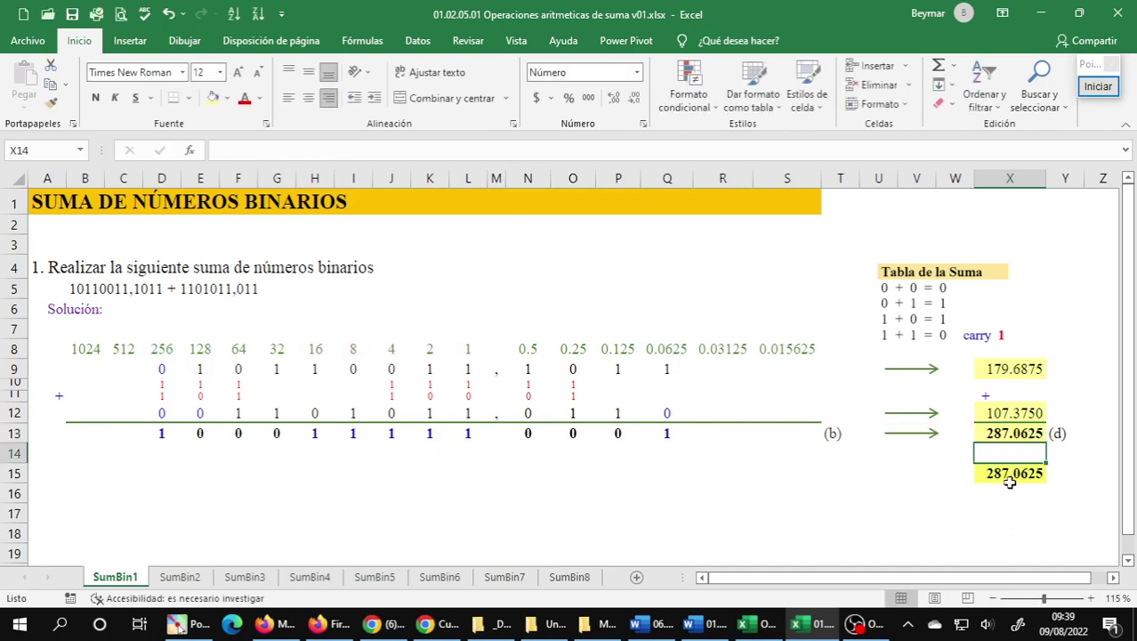
Compare the converted result in X13 with the check formula in X15, and save the workbook.
click(1016, 433)
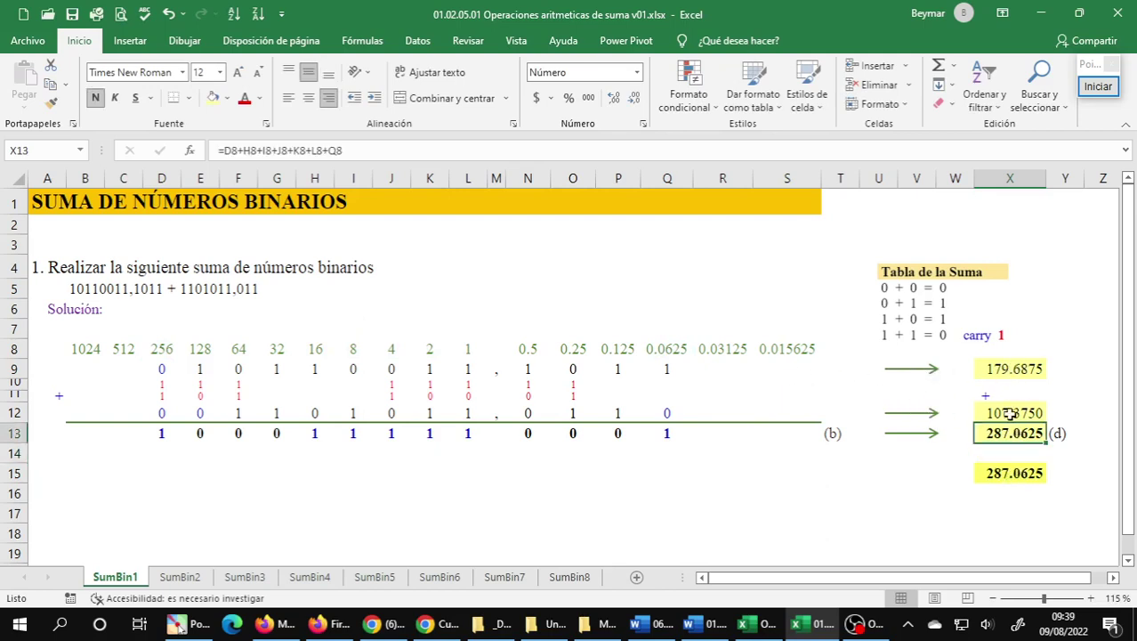
click(1026, 474)
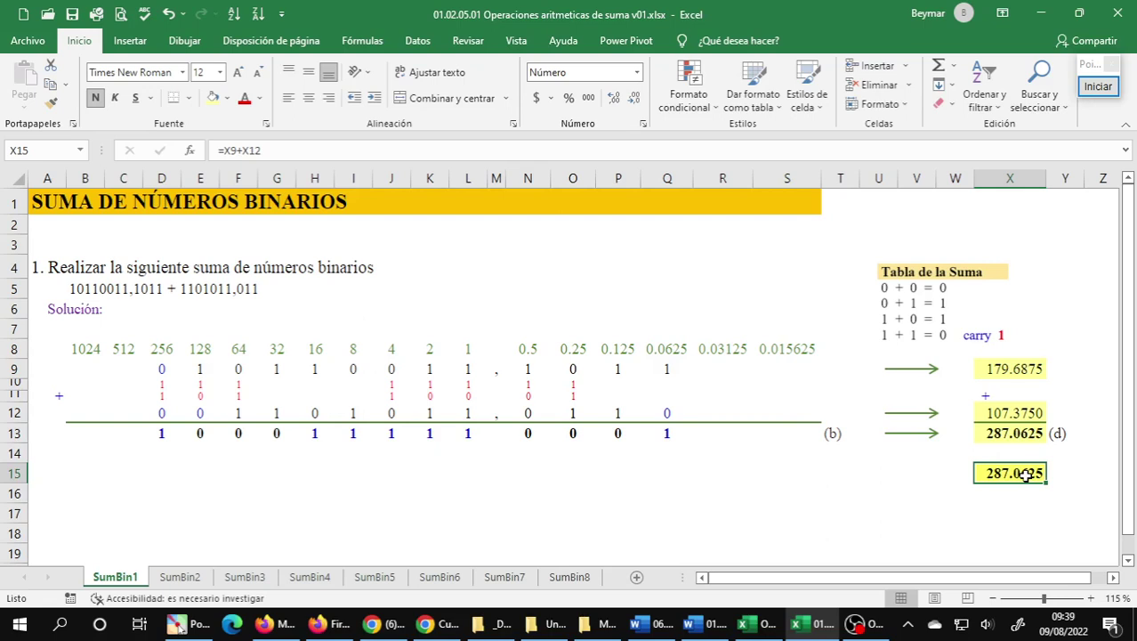
double_click(1026, 474)
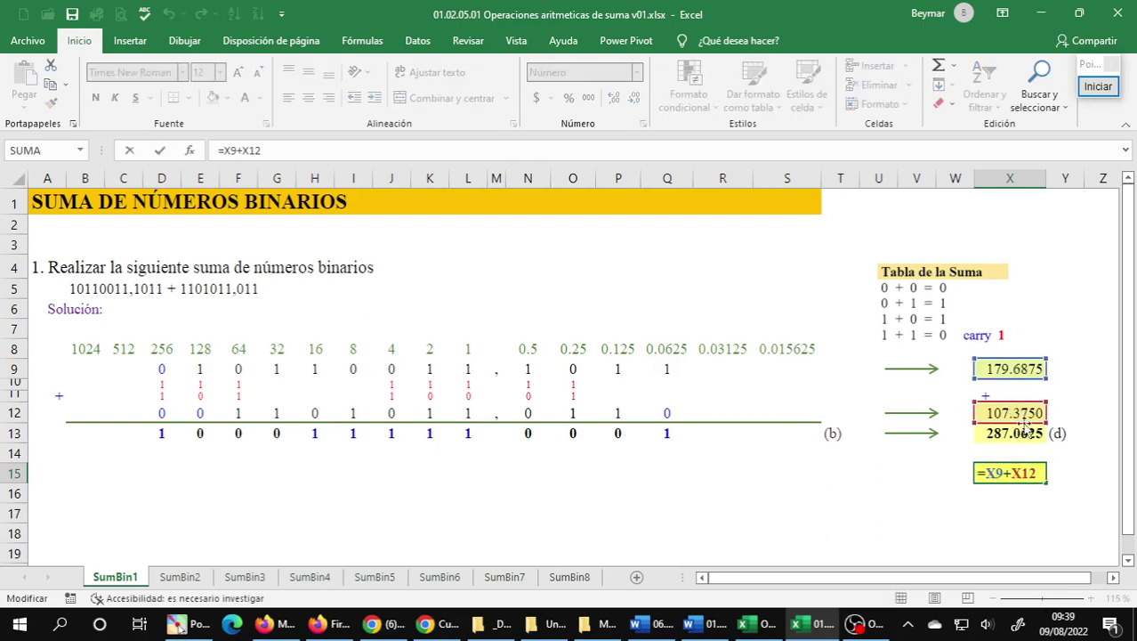
key(Escape)
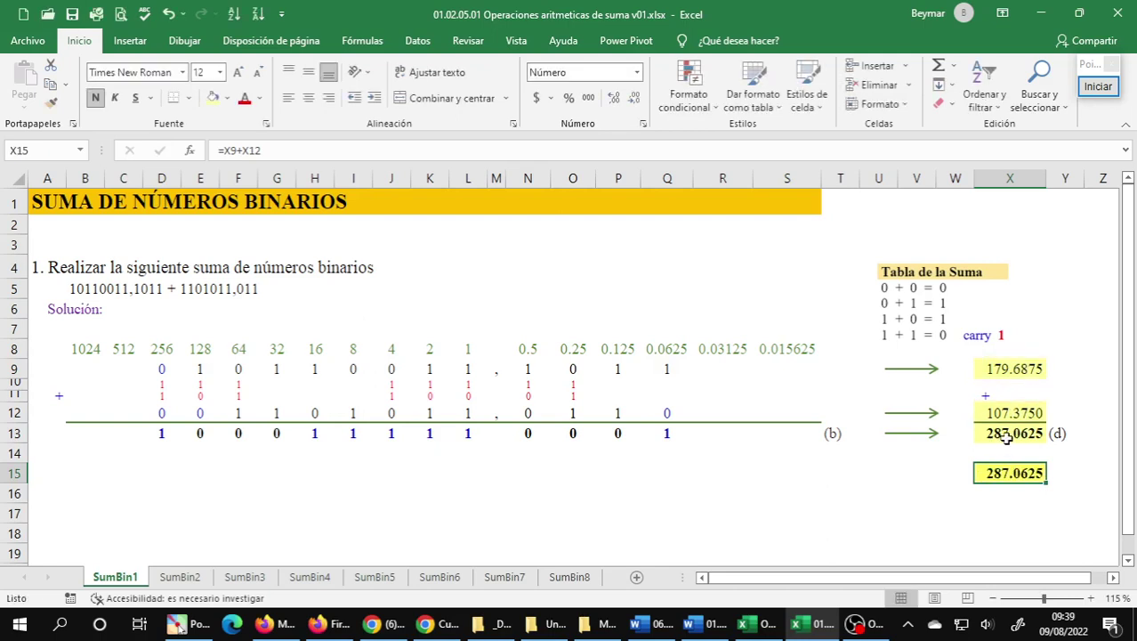
double_click(1006, 471)
key(Escape)
click(72, 14)
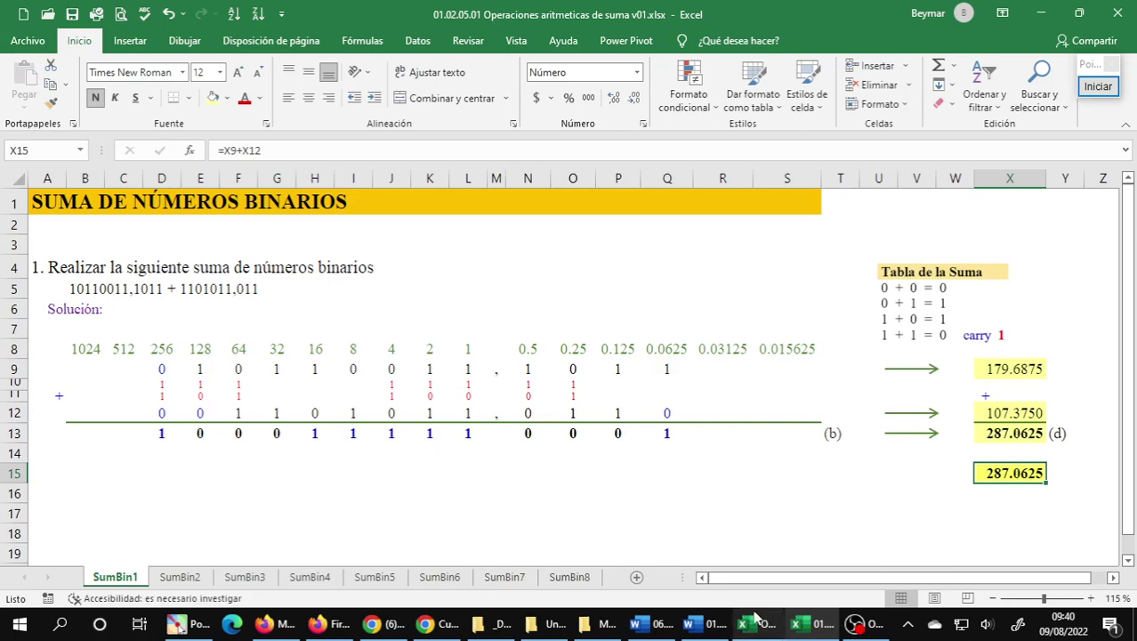
Look through the remaining exercise sheets from SumBin2 to SumBin8.
scroll(187, 434, down, 3)
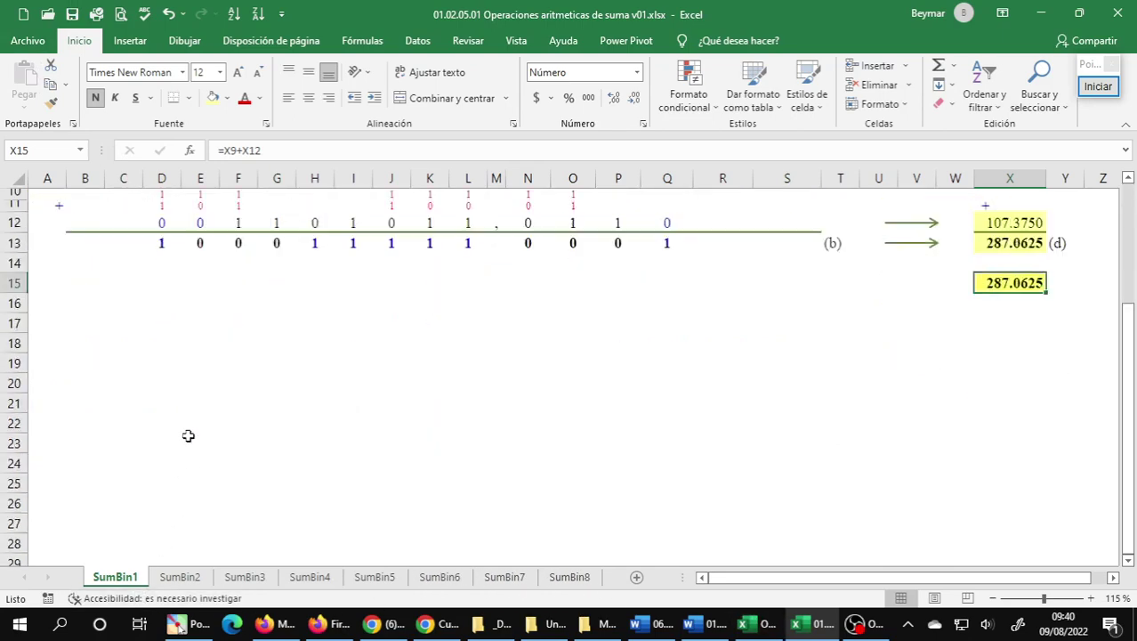
scroll(188, 434, up, 3)
click(189, 578)
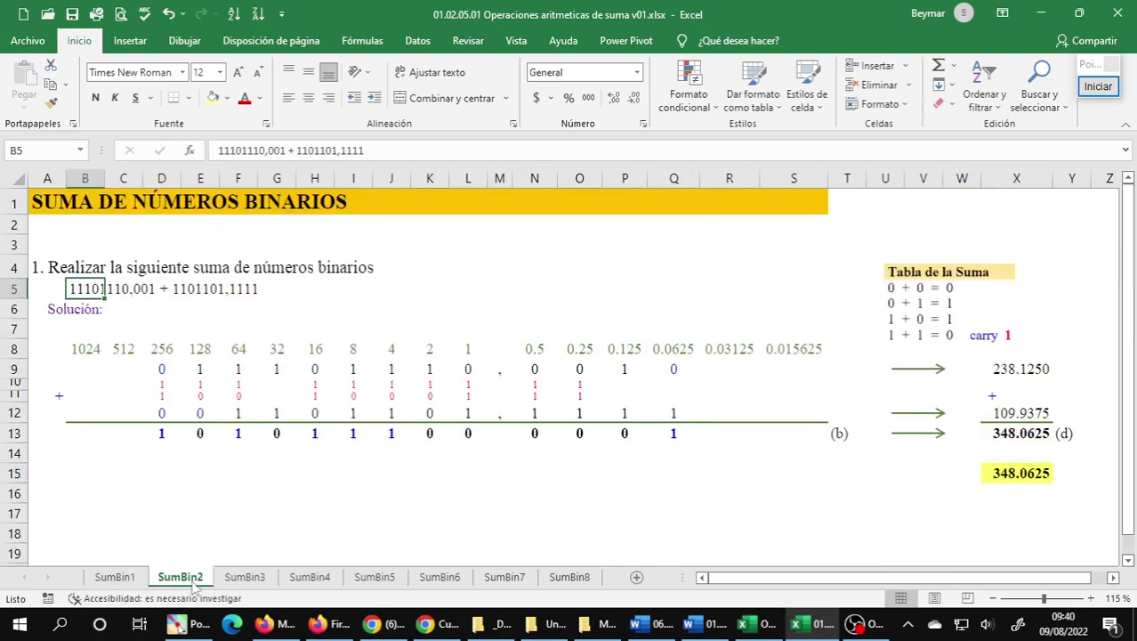
click(271, 578)
click(305, 578)
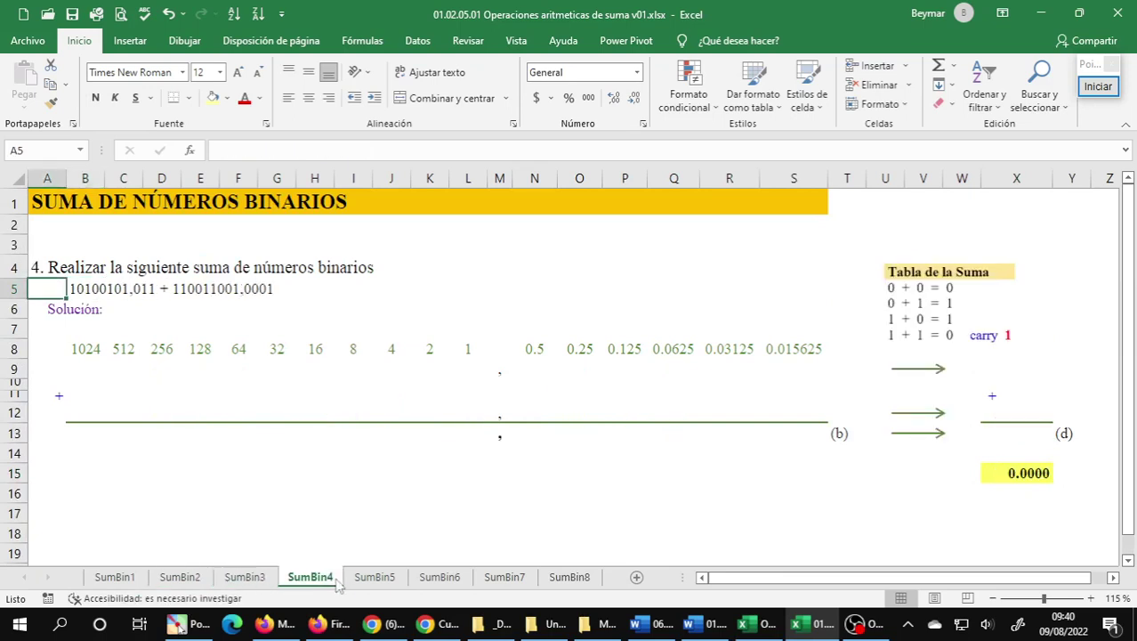
click(370, 578)
click(436, 578)
click(501, 579)
click(567, 577)
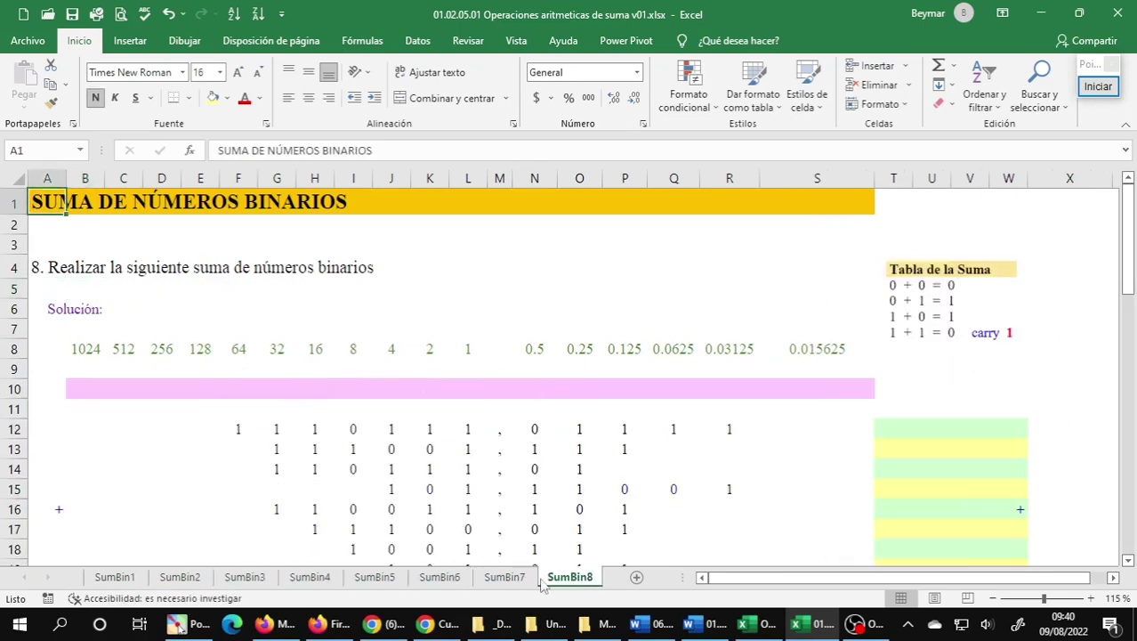
On the SumBin2 sheet, clear the carries and partial sums in D10:Q11 and the binary result in D13:Q13.
click(180, 578)
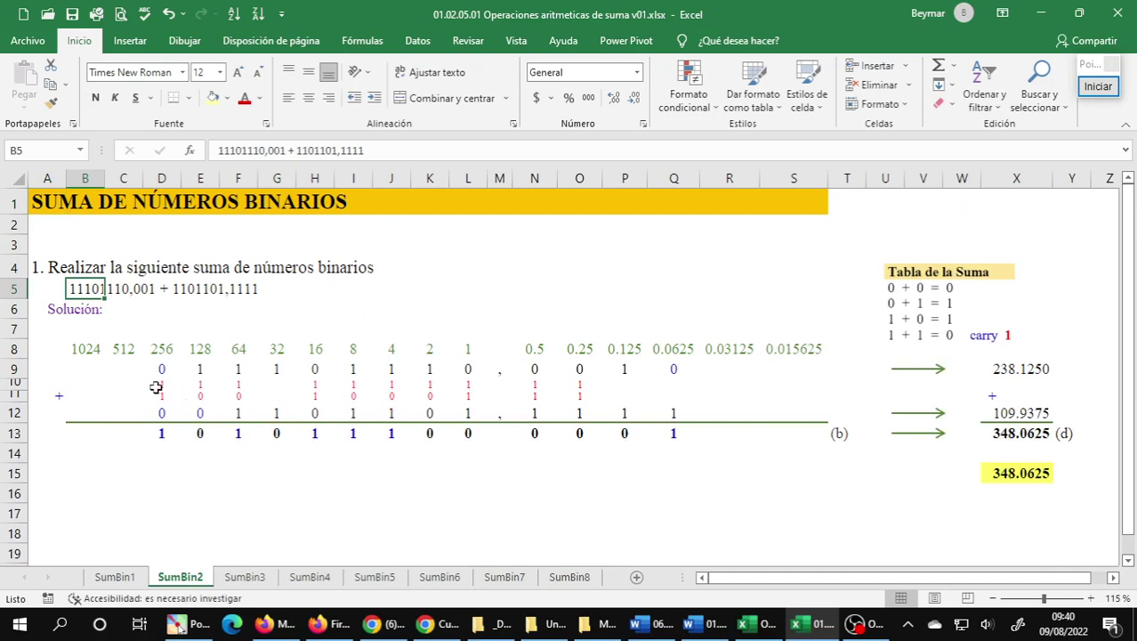
drag(157, 387, 672, 403)
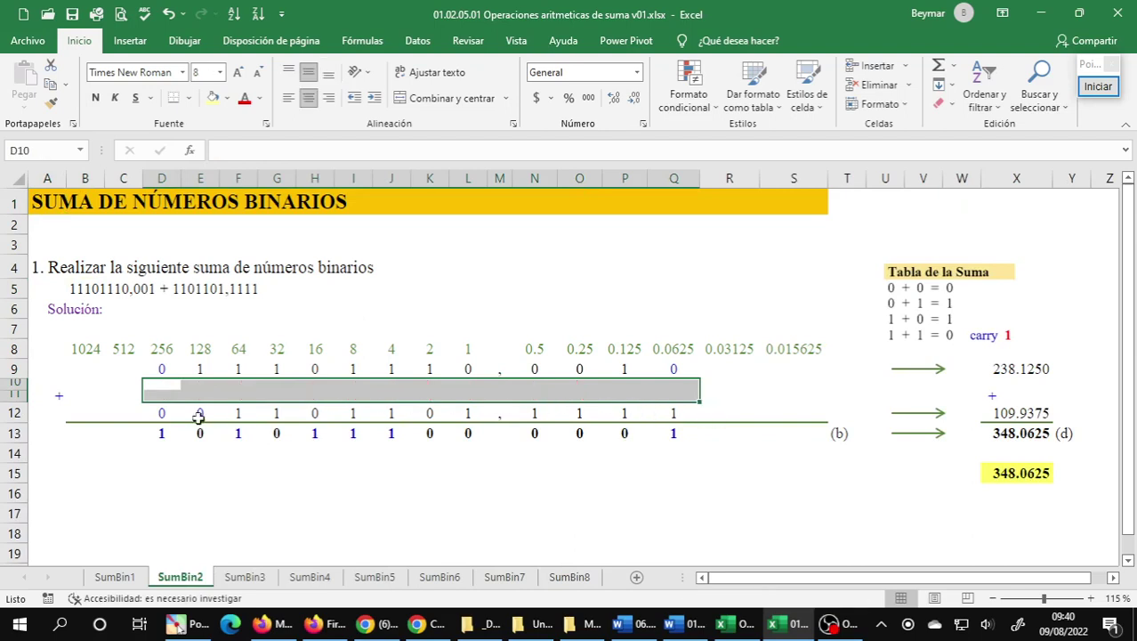
drag(157, 433, 690, 433)
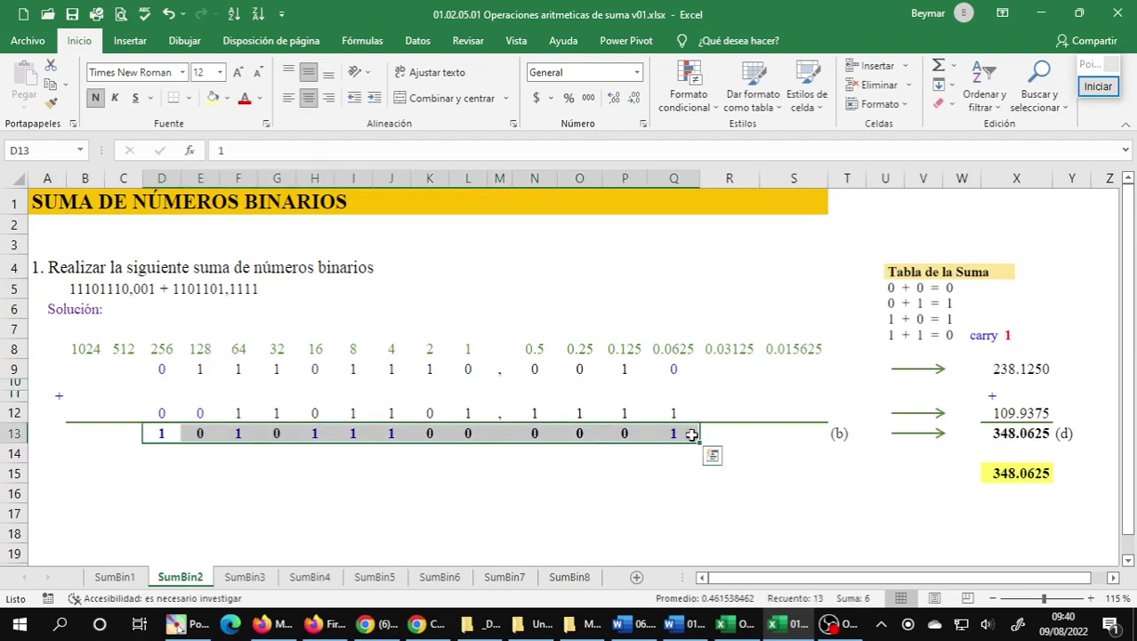
key(Delete)
Clear the decimal conversions in X9, X12 and X13 of SumBin2, and return to cell A1.
click(1013, 370)
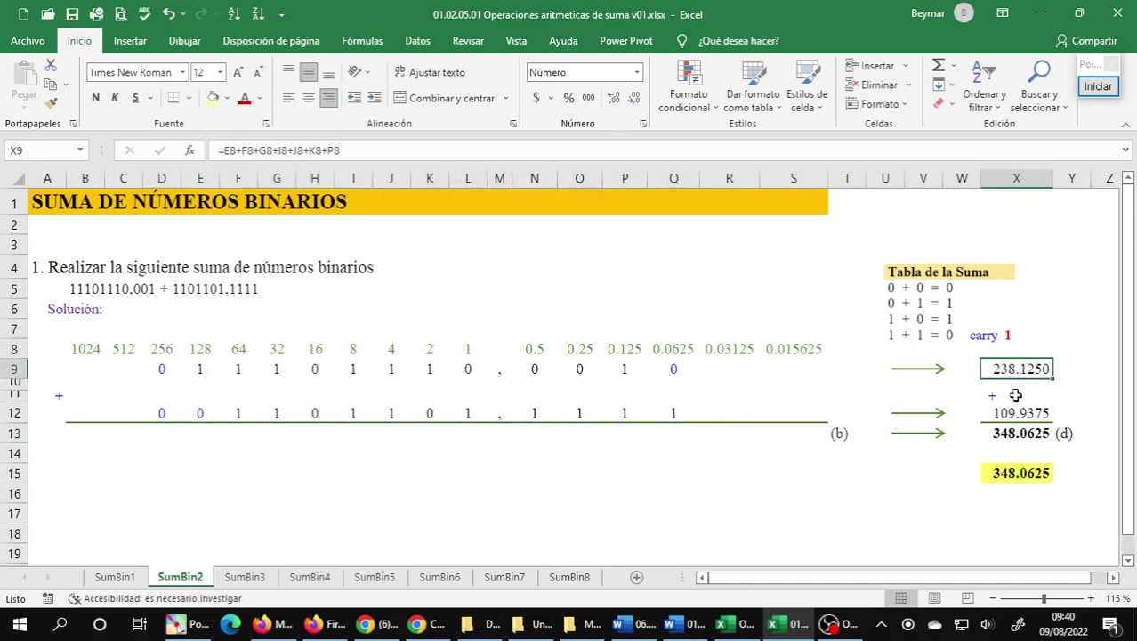
key(Delete)
click(1014, 412)
key(Delete)
click(1019, 433)
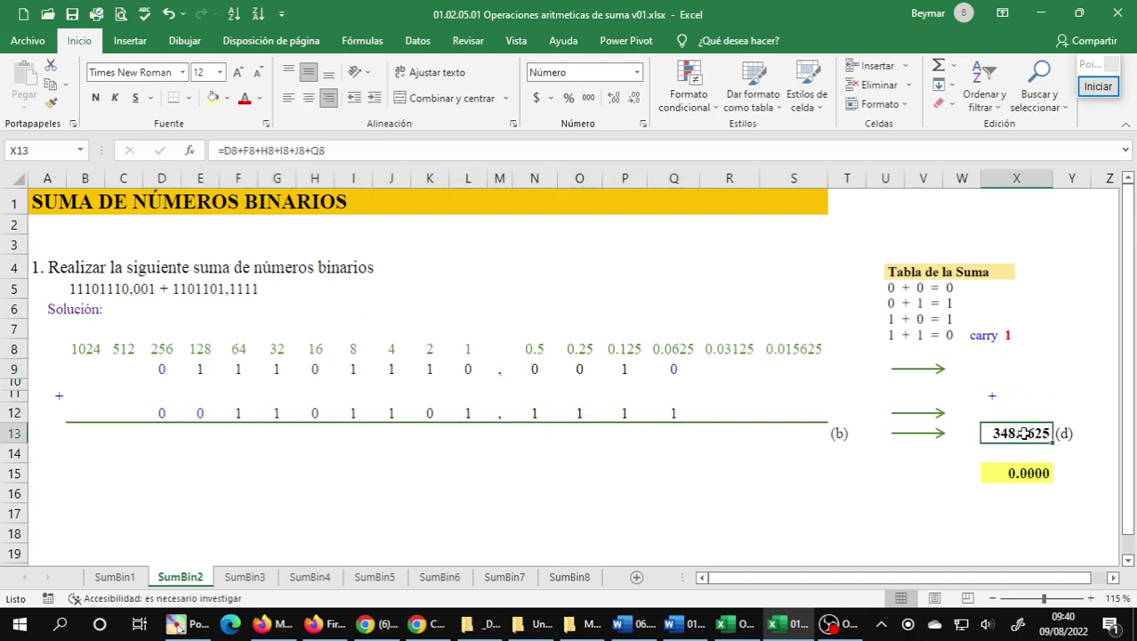
key(Delete)
click(519, 469)
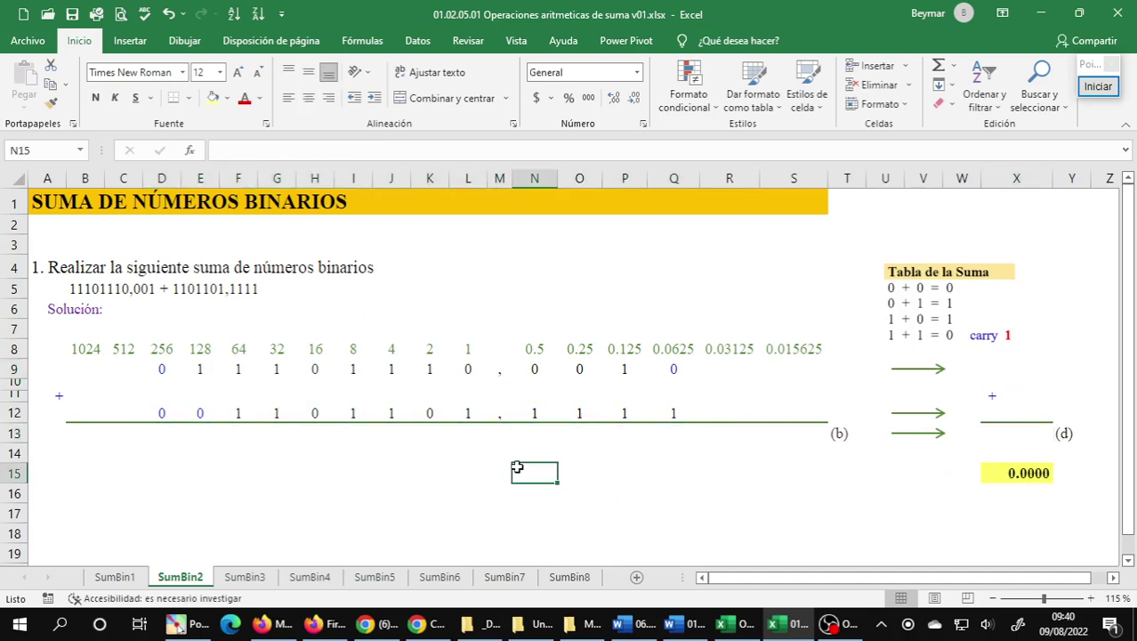
key(ctrl+Home)
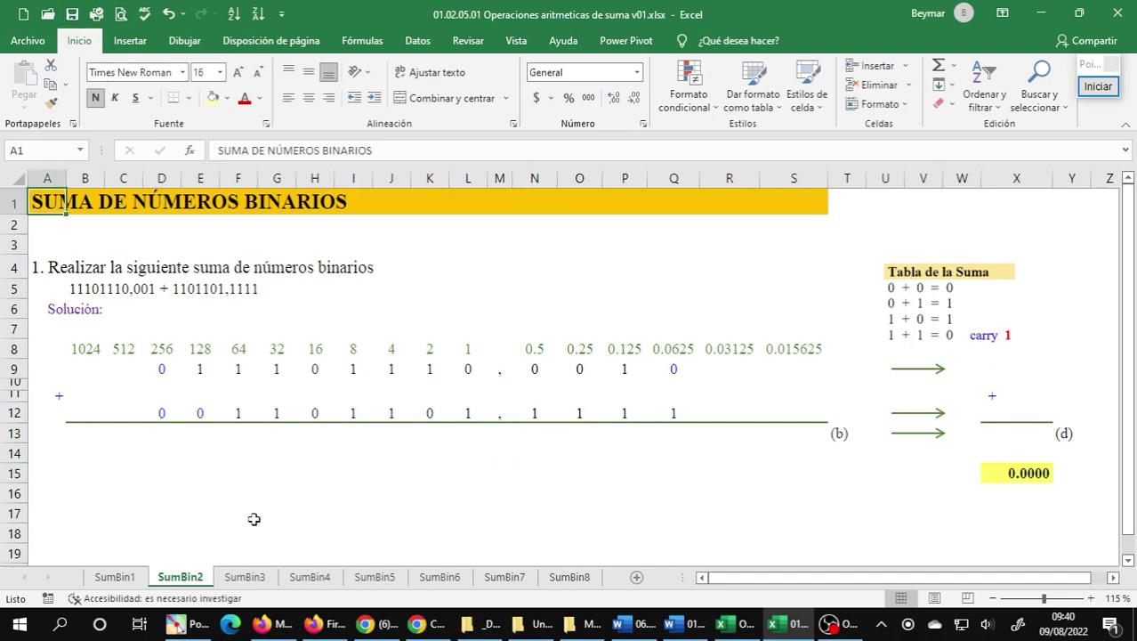
Look through the exercise sheets SumBin1 to SumBin8, examining the multi-number additions, and return to cell A1 of SumBin7.
click(115, 576)
click(180, 577)
click(244, 576)
click(310, 576)
click(375, 576)
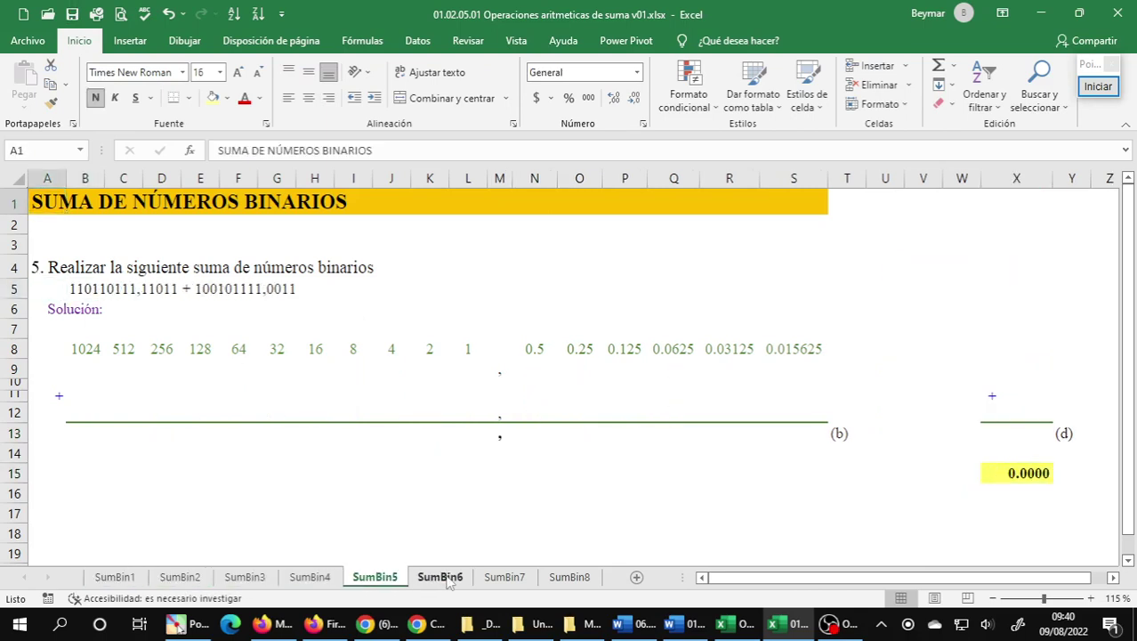
click(439, 577)
click(505, 577)
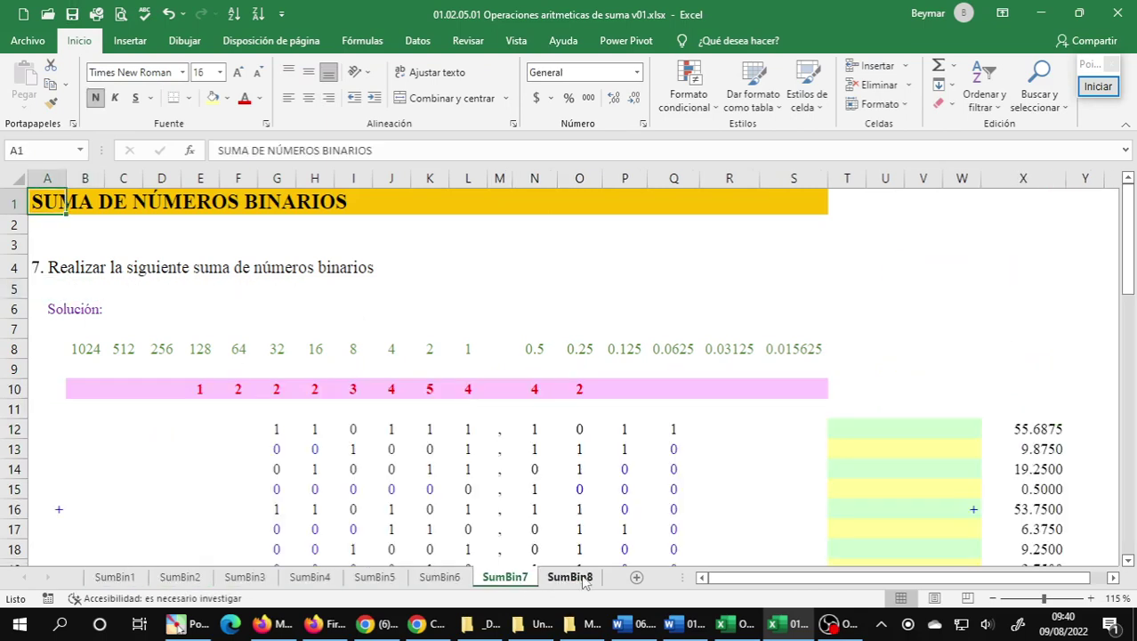
scroll(491, 391, down, 4)
scroll(502, 369, up, 2)
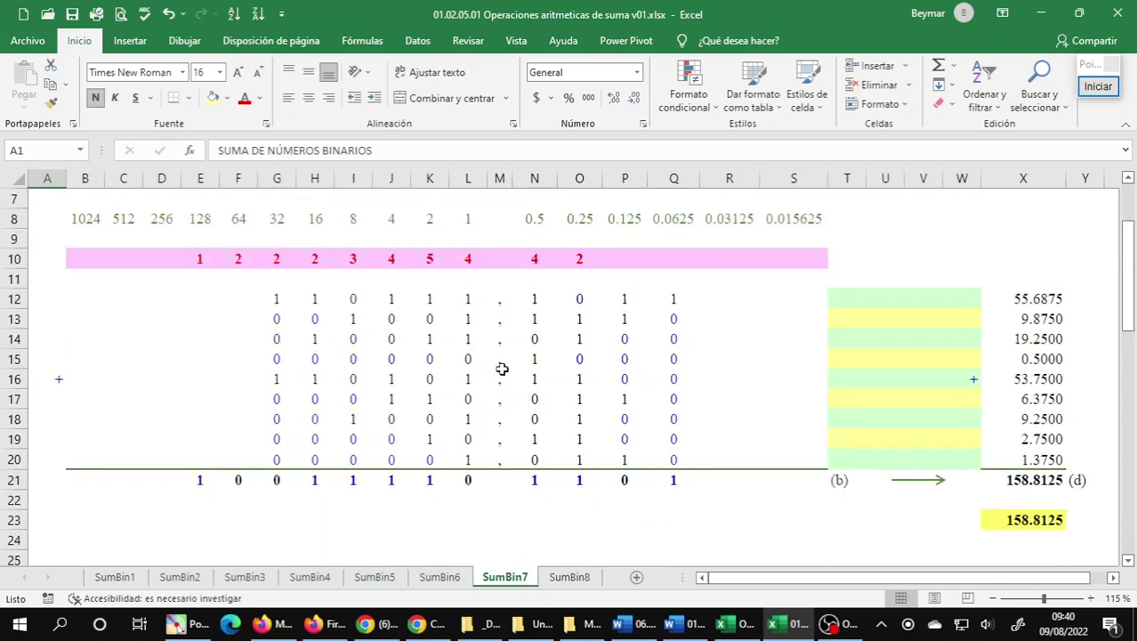
scroll(502, 368, up, 1)
click(569, 577)
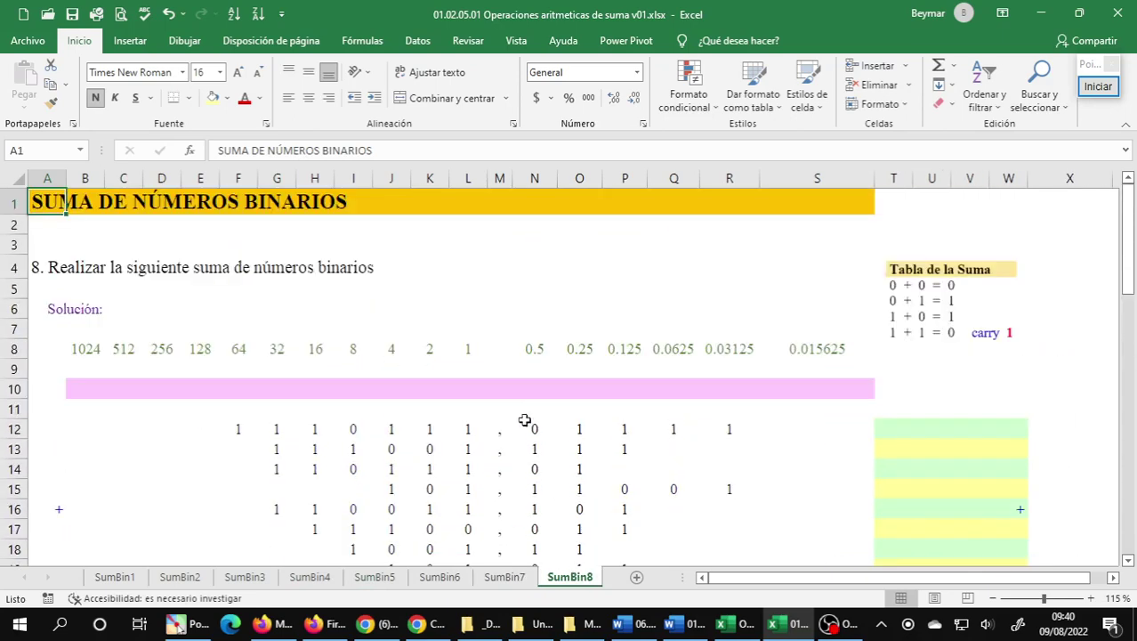
scroll(516, 401, down, 4)
scroll(505, 365, up, 4)
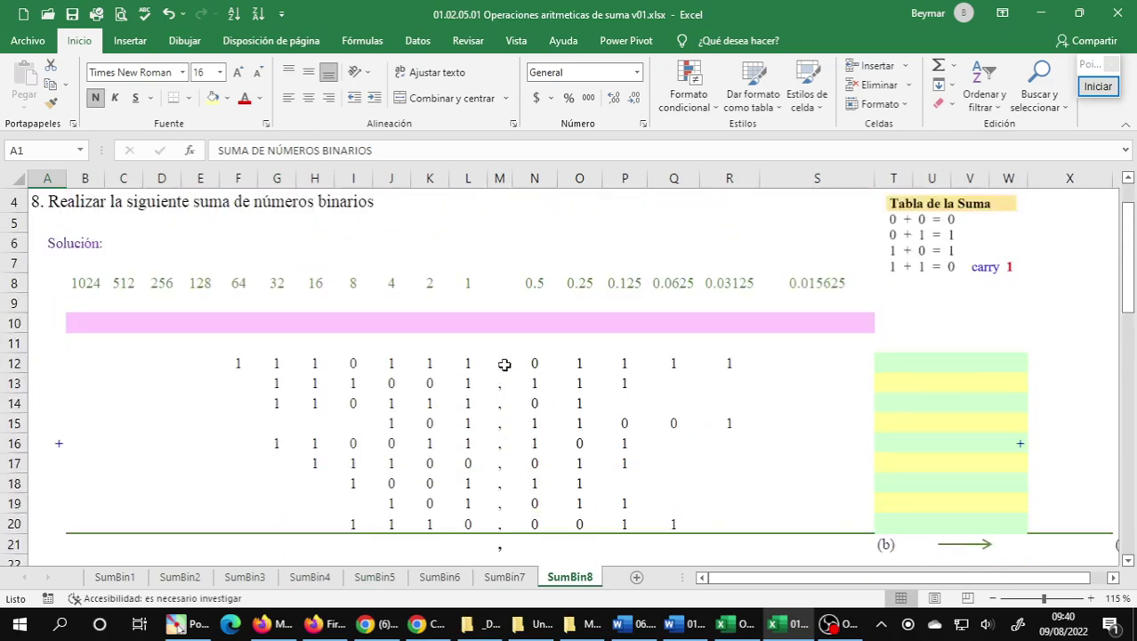
click(504, 577)
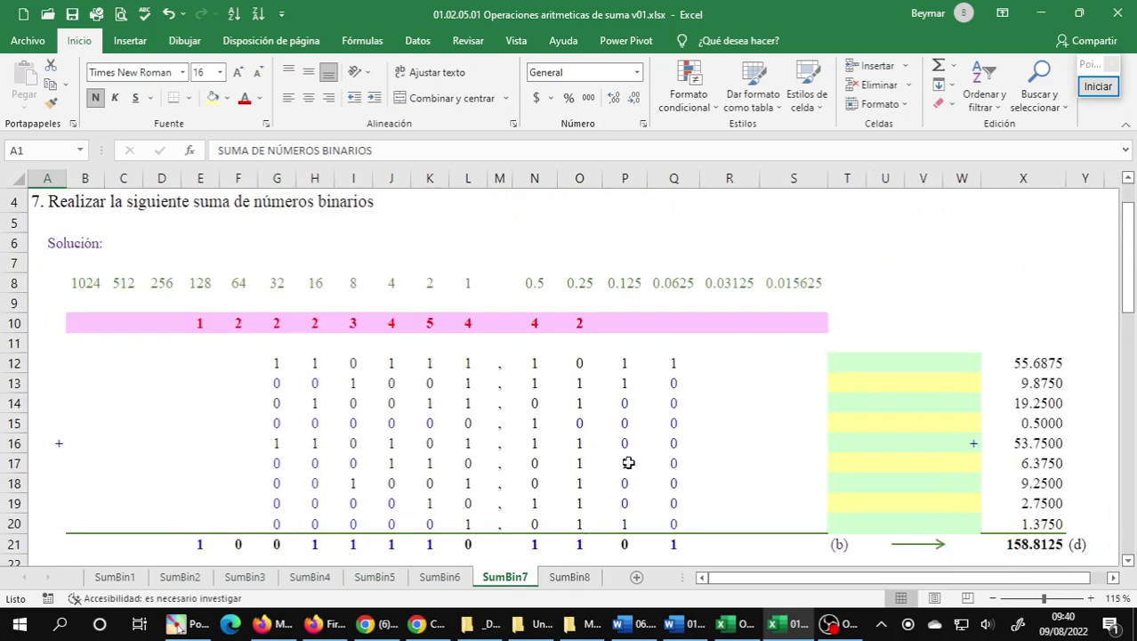
scroll(531, 360, up, 1)
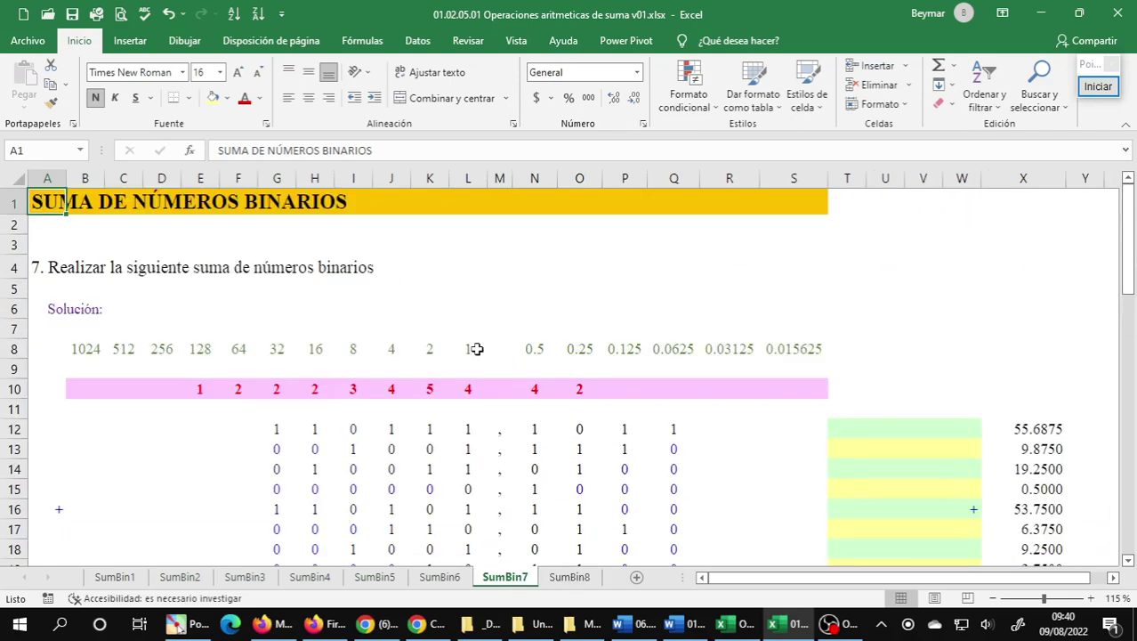
click(94, 201)
click(44, 201)
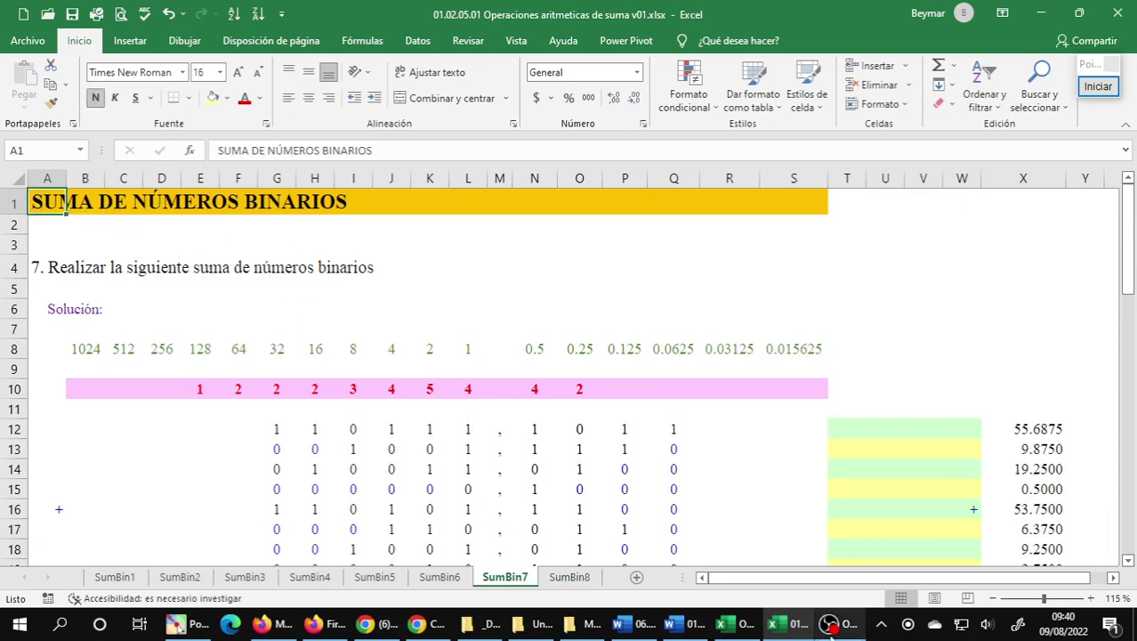
In the Word class objectives, add the Class 5 bullet "Realizar operaciones aritméticas con números binarios, octales, decimales y hexadecimales" after the unit conversions objective.
click(750, 629)
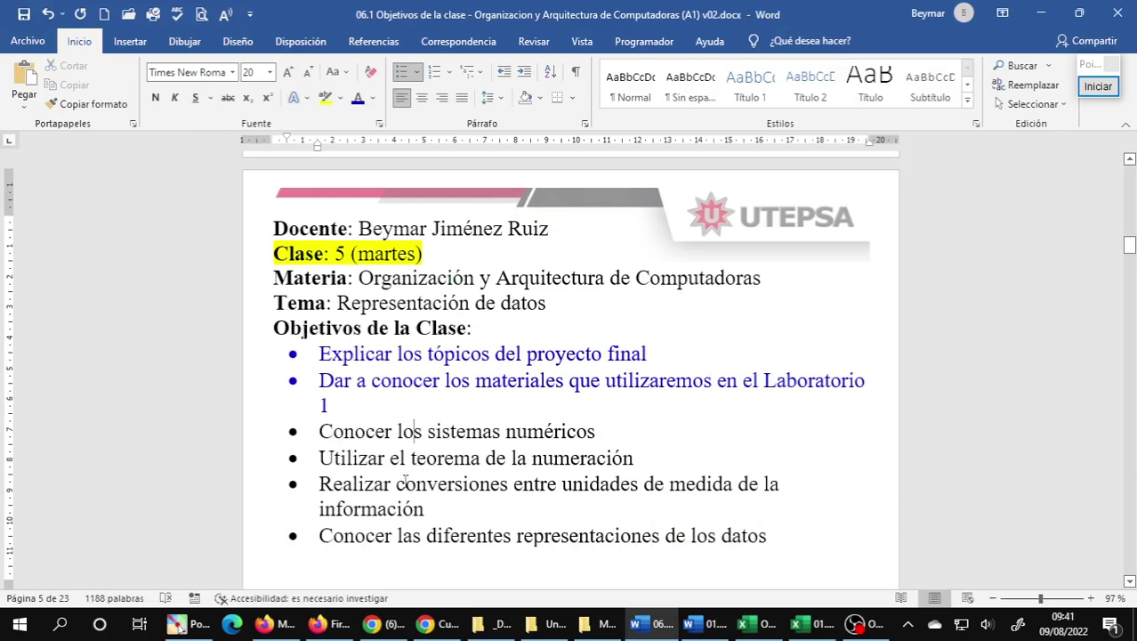
triple_click(405, 481)
click(447, 521)
key(Return)
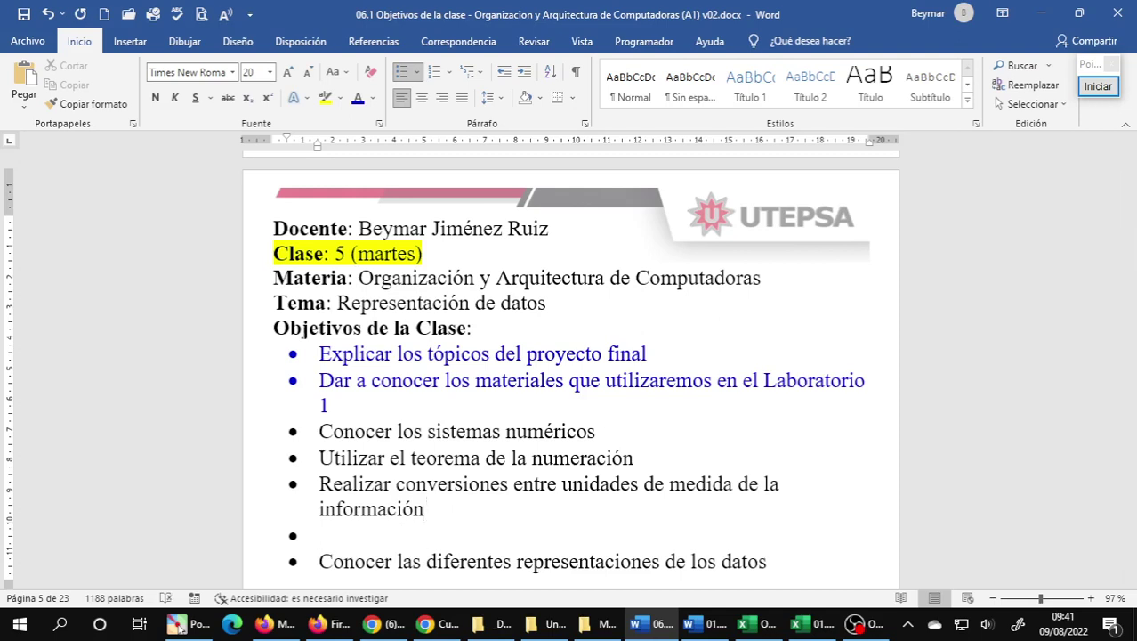
text(Realizar operac)
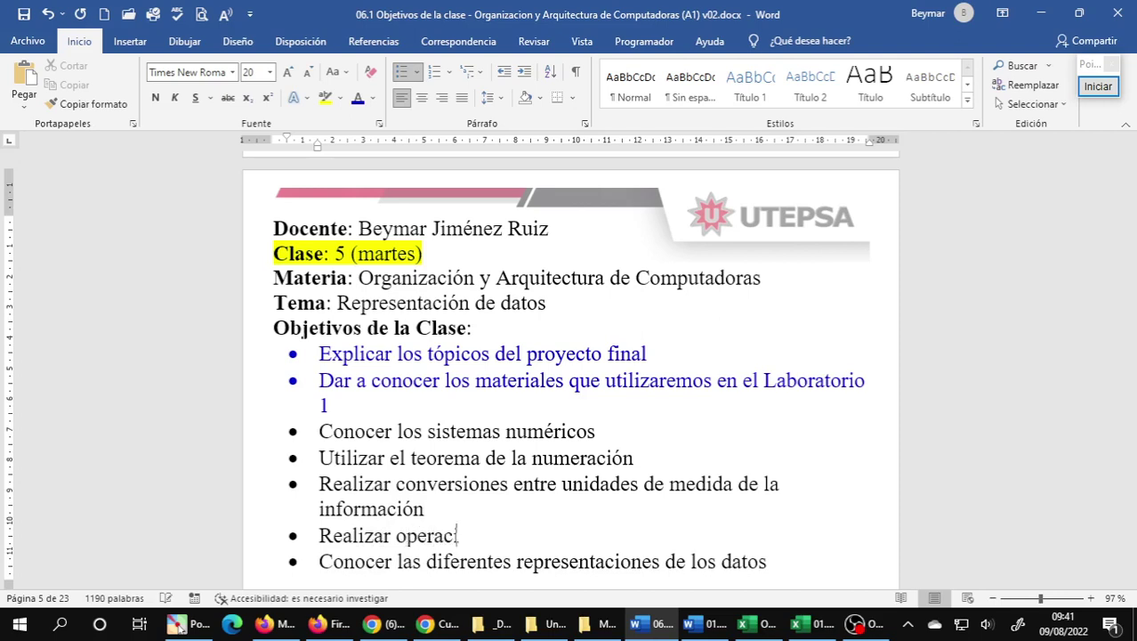
text(iones aritmé)
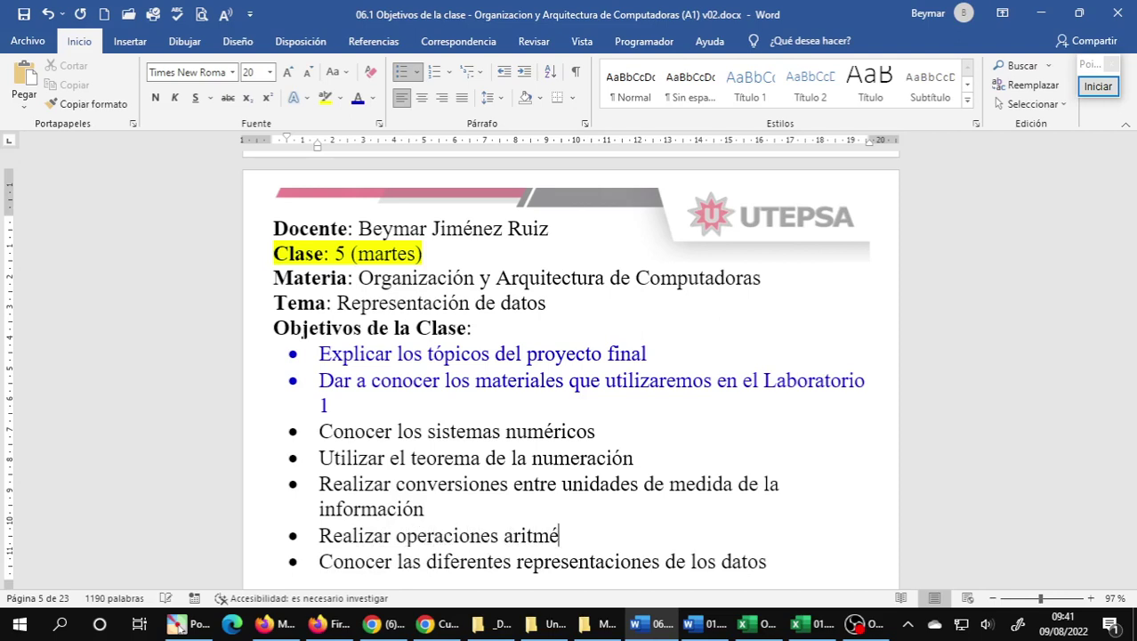
text(ticas con n)
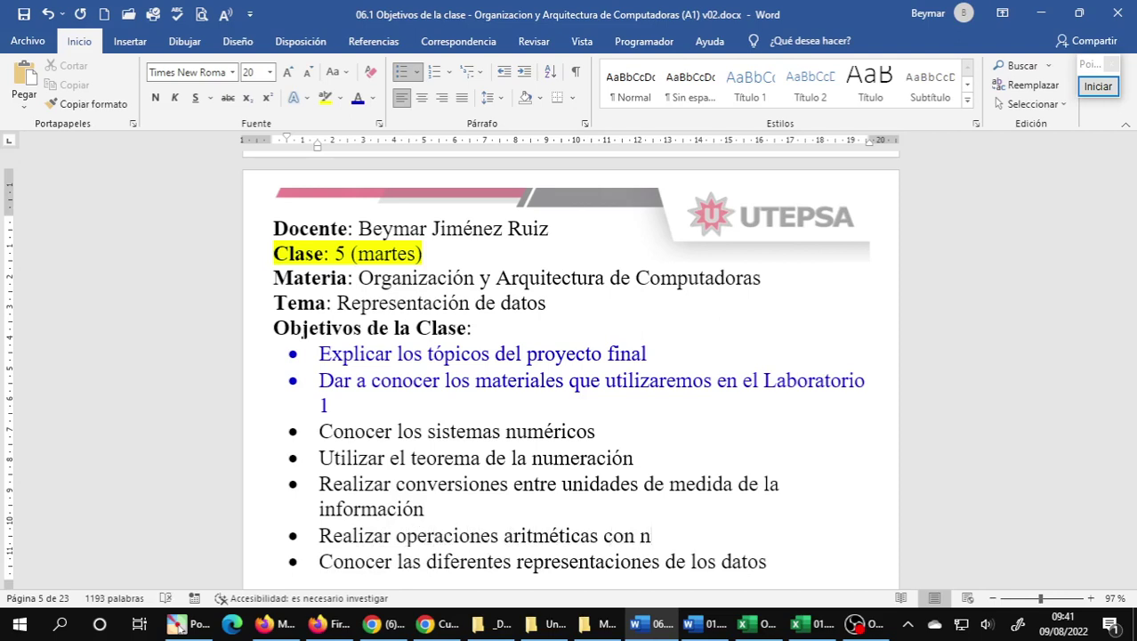
text(úmeros bina)
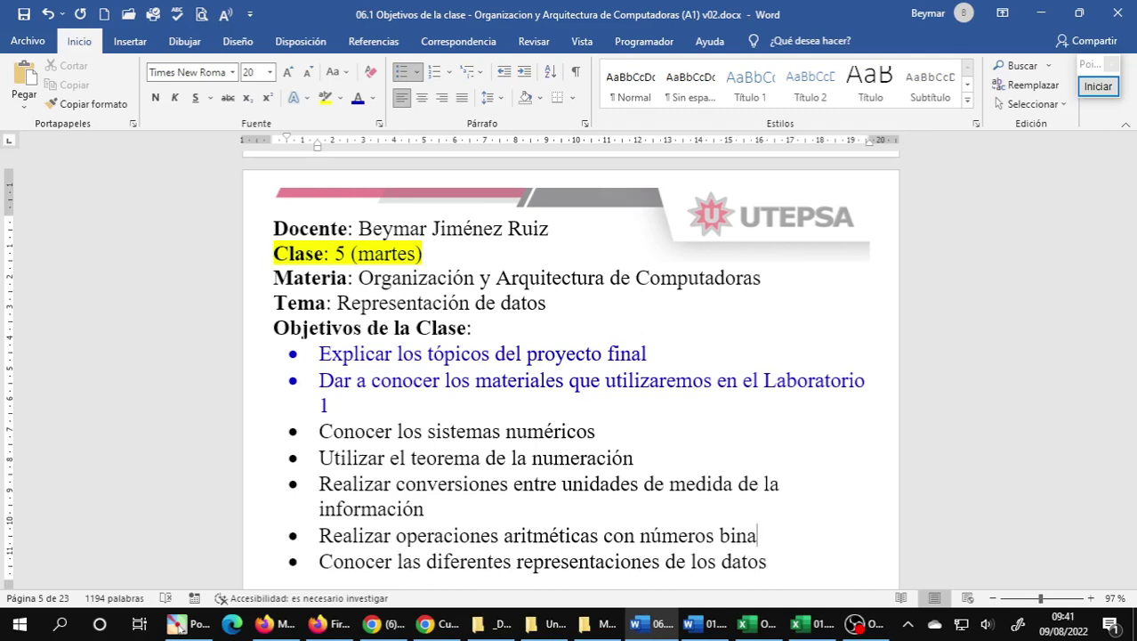
text(rios, octales)
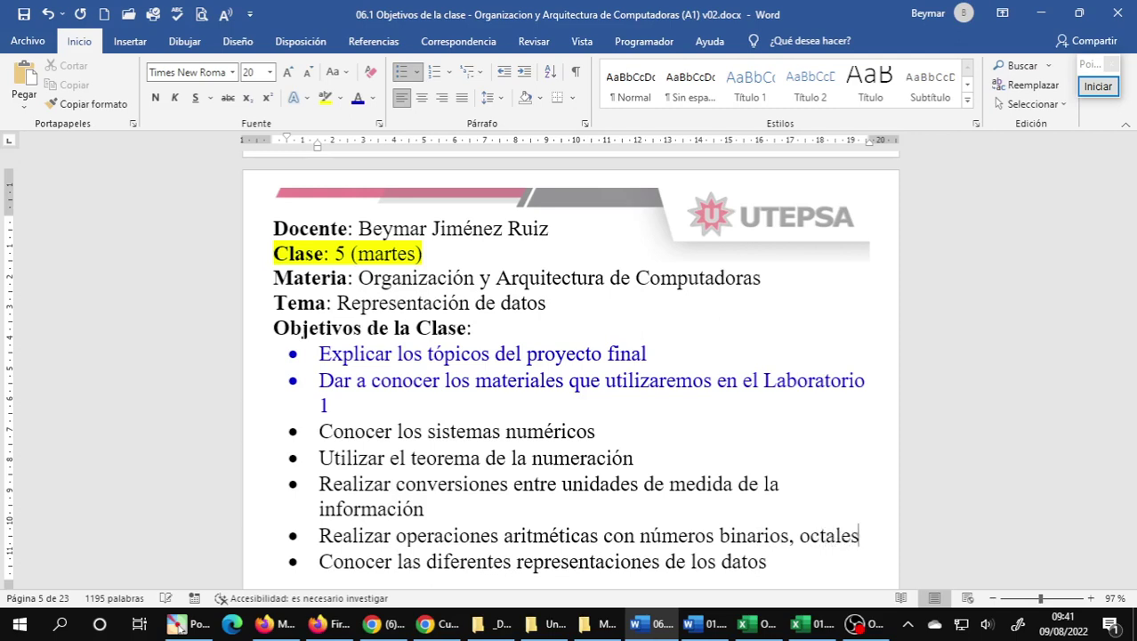
text(, decima)
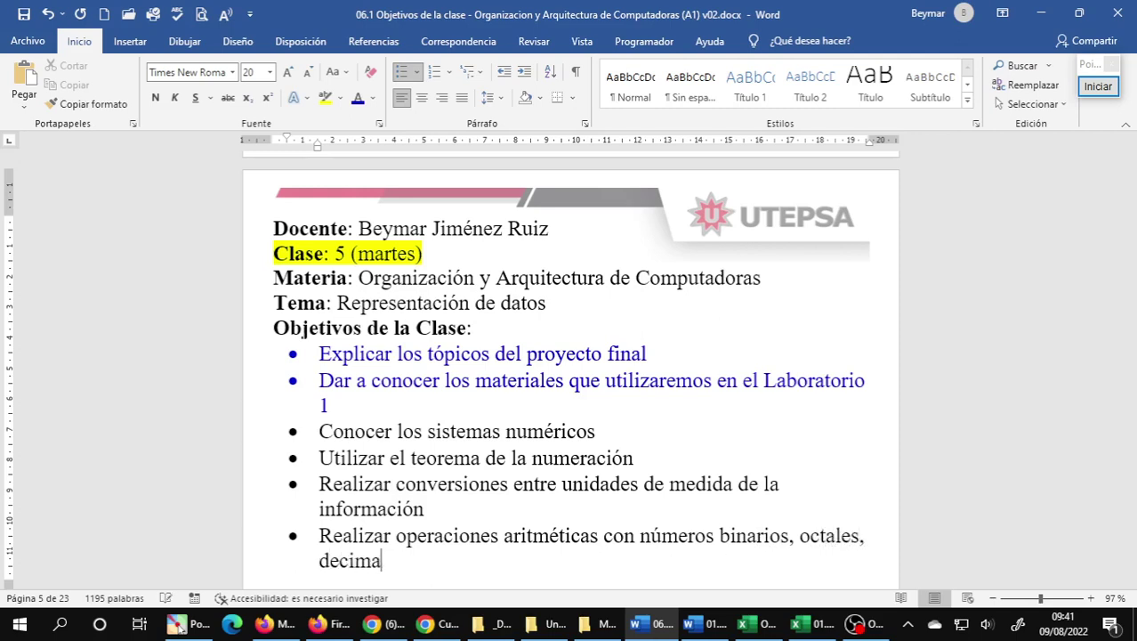
text(les y hex)
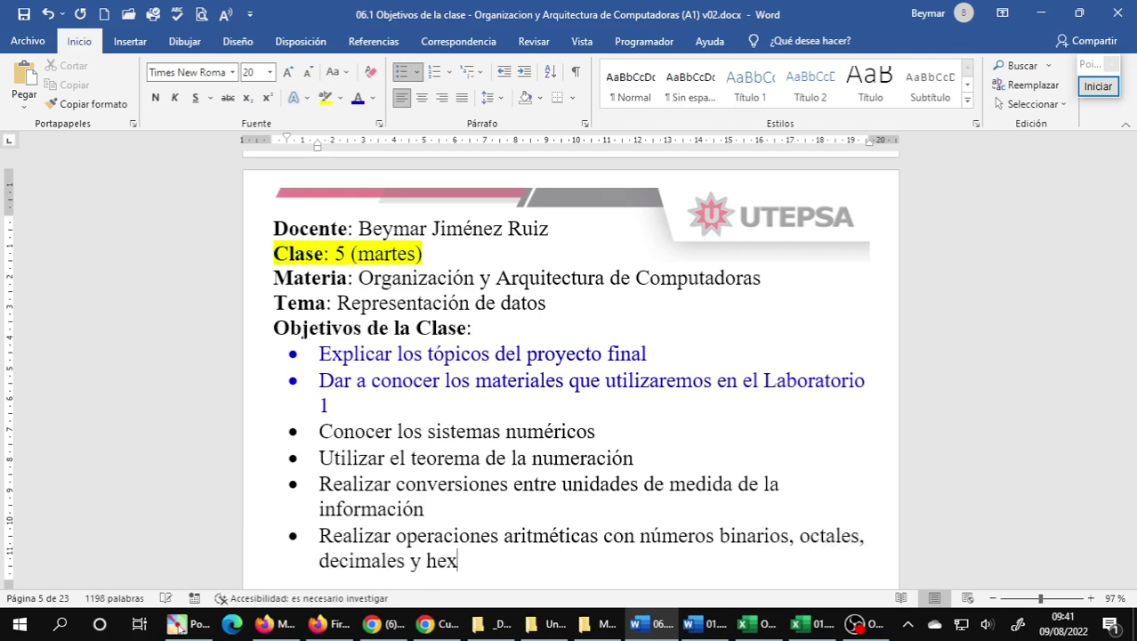
text(adecimales)
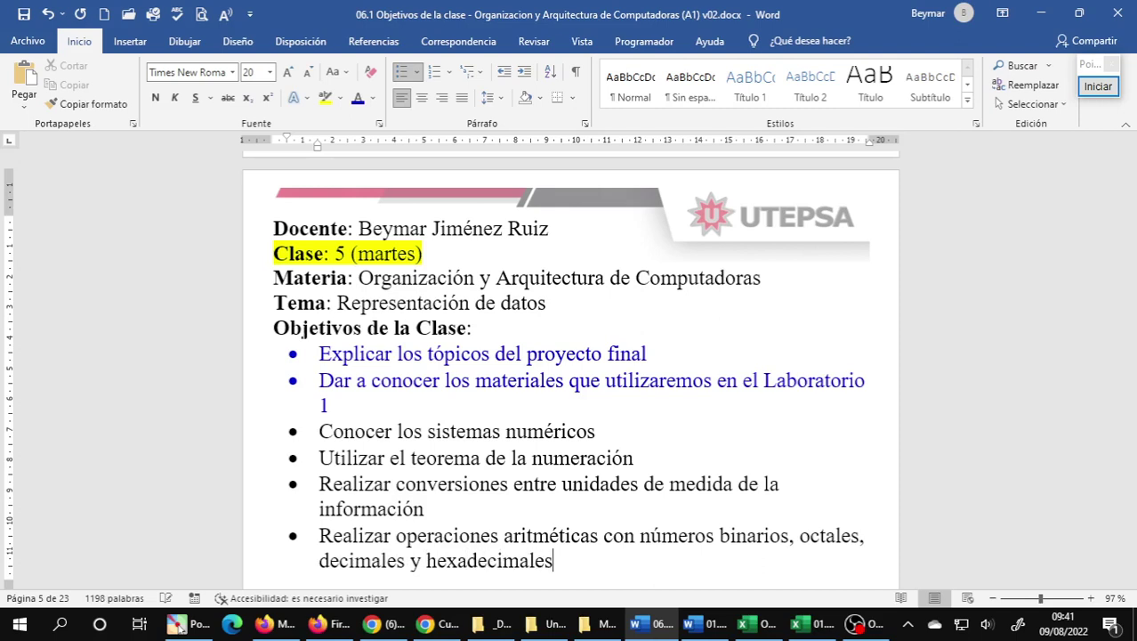
Shorten the new Class 5 objective to "Realizar operaciones aritméticas con números binarios".
scroll(469, 485, down, 1)
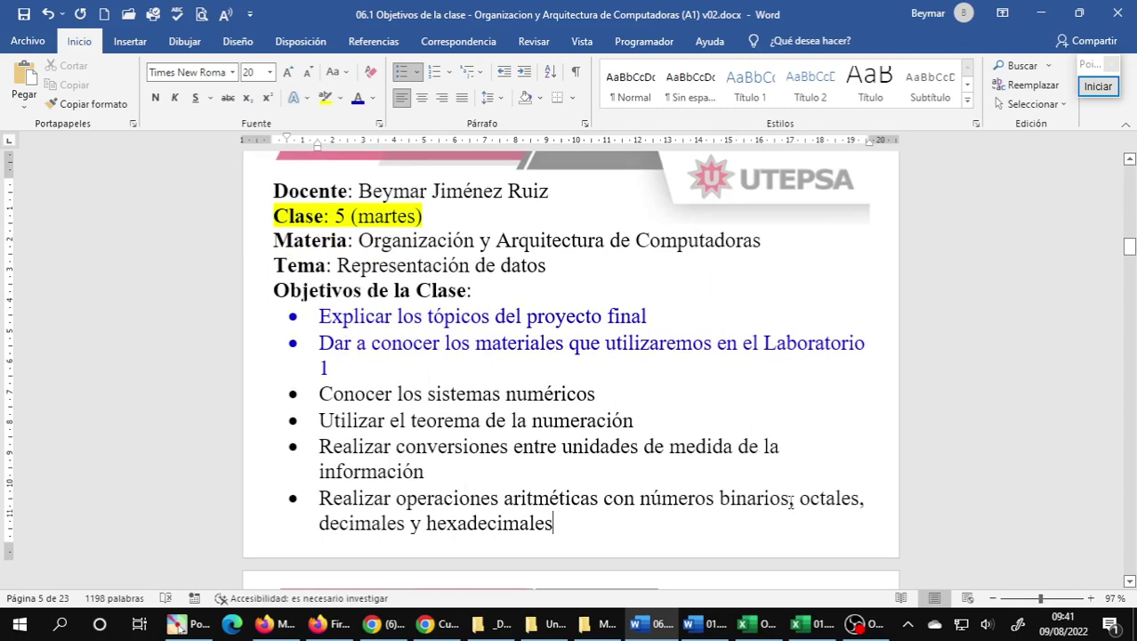
key(Delete)
key(Delete)
key(Delete)
key(Delete)
key(Delete)
key(Delete)
key(Delete)
key(Delete)
key(Delete)
key(Delete)
key(Delete)
key(Delete)
key(Delete)
key(Delete)
key(Delete)
key(Delete)
key(Delete)
key(Delete)
key(Delete)
key(Delete)
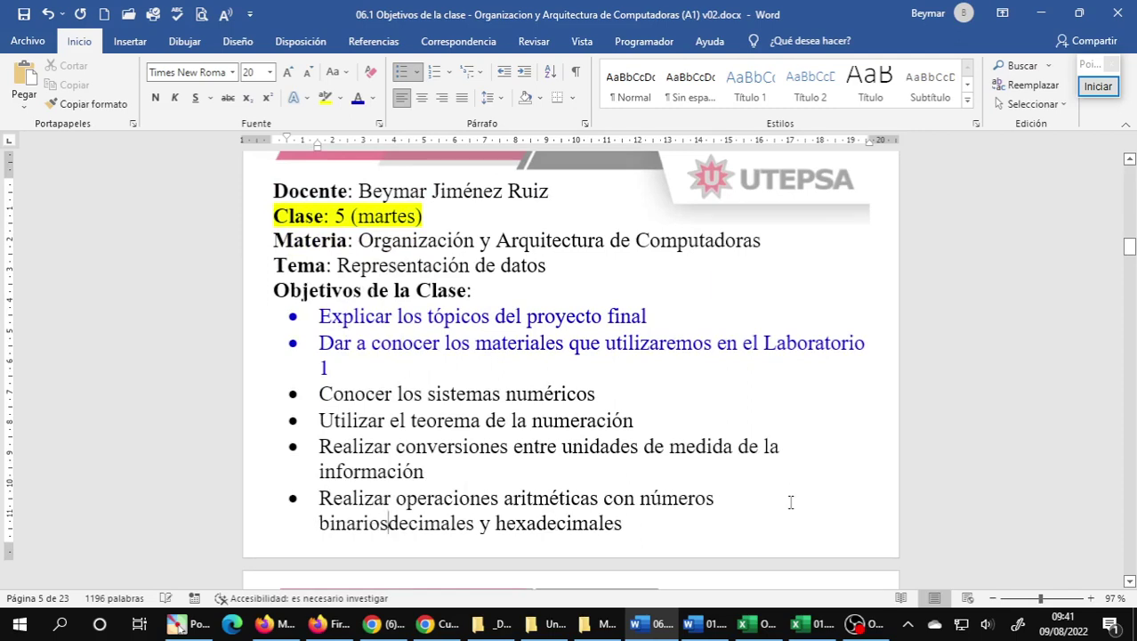
key(Delete)
key(Delete)
key(Delete)
key(Delete)
key(Delete)
key(Delete)
key(Delete)
key(Delete)
key(Delete)
key(Delete)
key(Delete)
key(Delete)
key(Delete)
key(Delete)
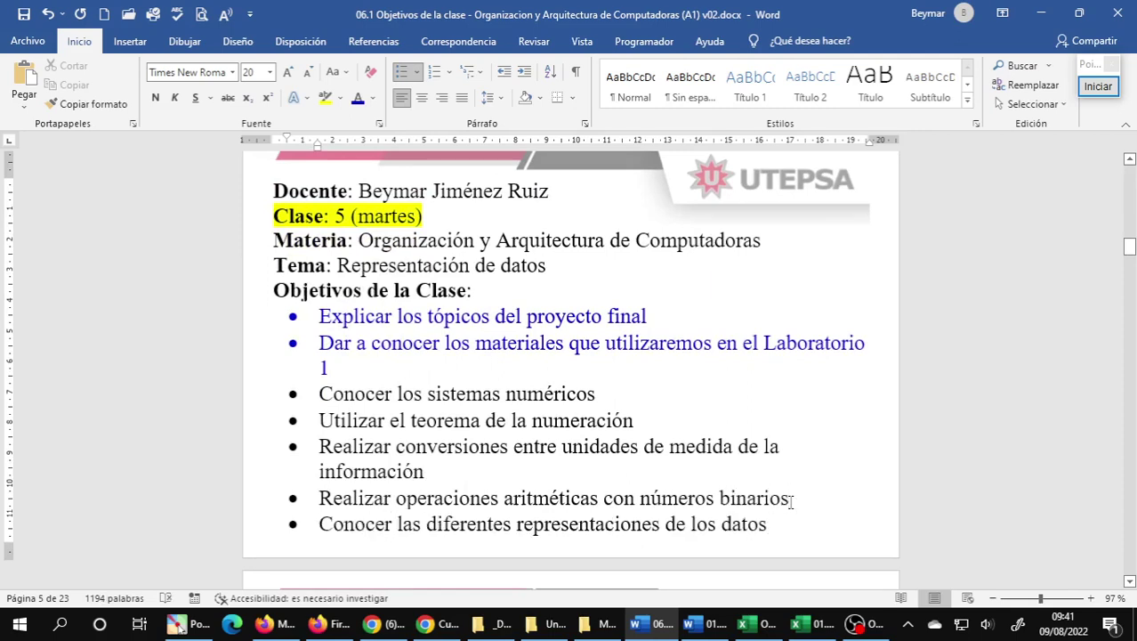
Copy the objective "Conocer las diferentes representaciones de los datos" from Class 5 into Class 6, before "Resolver los ejercicios prácticos de la guía MAAP".
scroll(562, 463, down, 3)
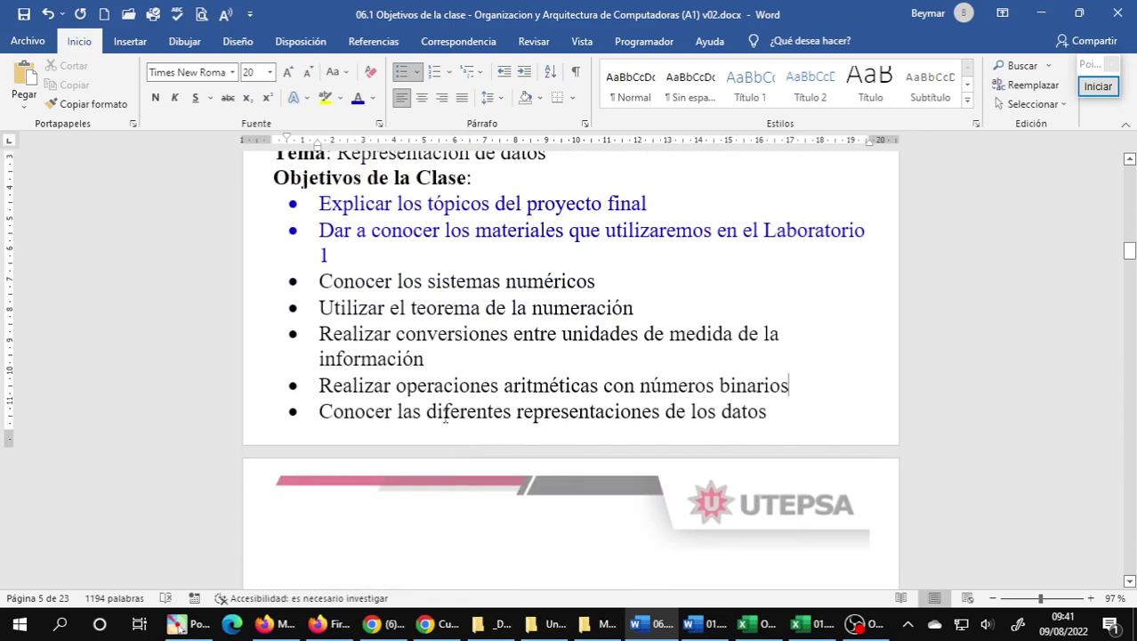
triple_click(318, 411)
key(ctrl+c)
scroll(426, 437, down, 5)
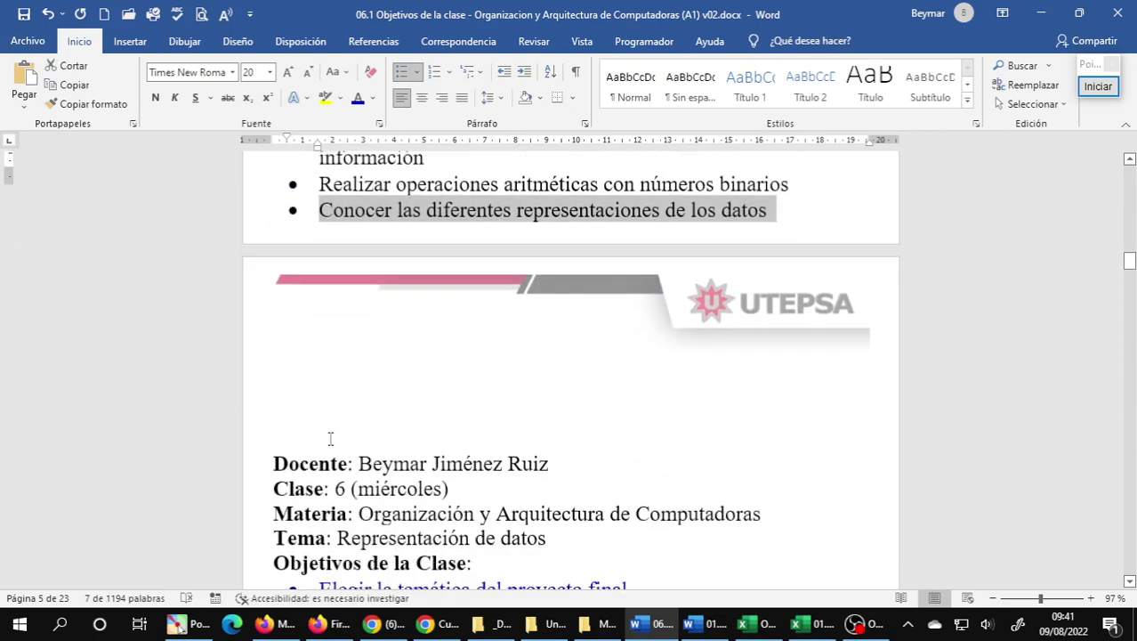
scroll(330, 438, down, 4)
scroll(321, 445, down, 4)
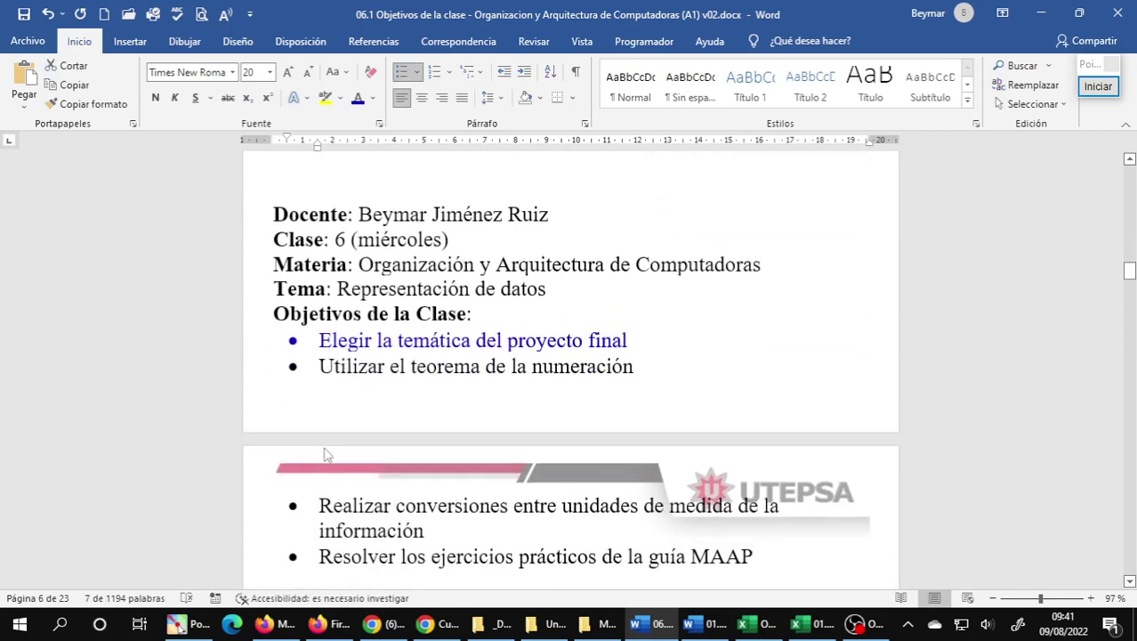
click(320, 392)
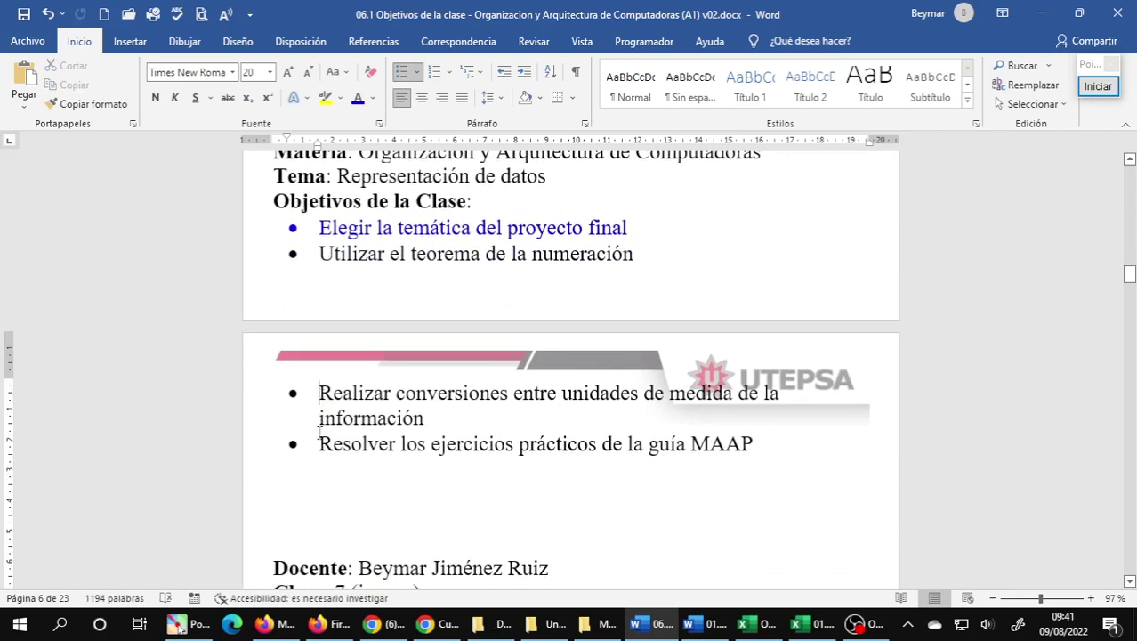
key(ctrl+v)
Delete the objective "Conocer las diferentes representaciones de los datos" and its leftover bullet from Class 5, and save the document.
scroll(374, 409, up, 12)
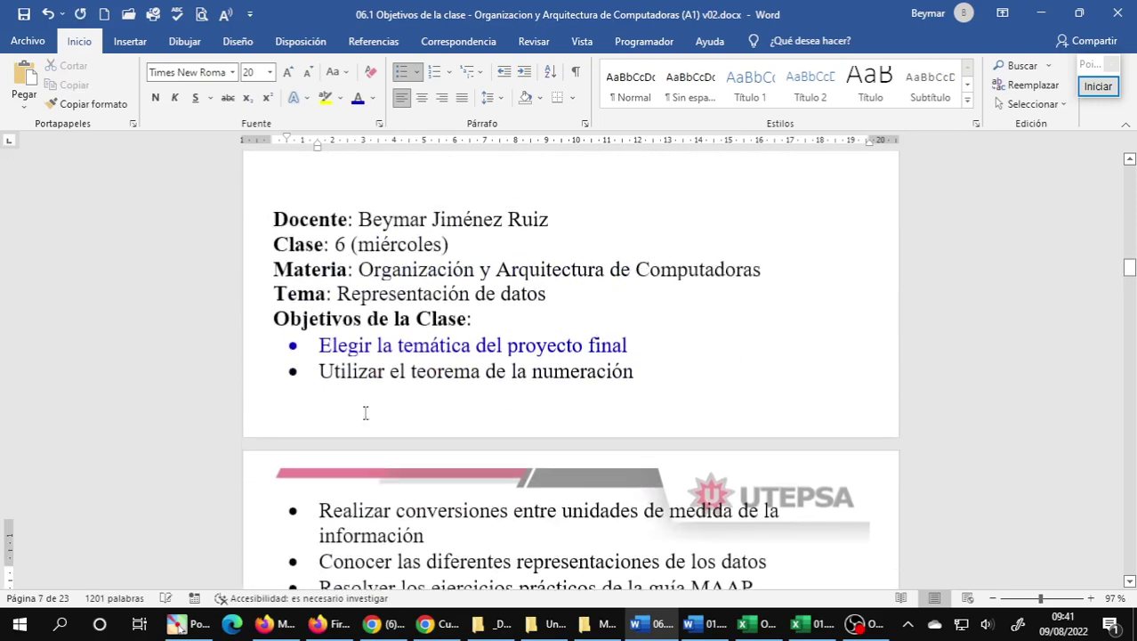
scroll(378, 410, up, 1)
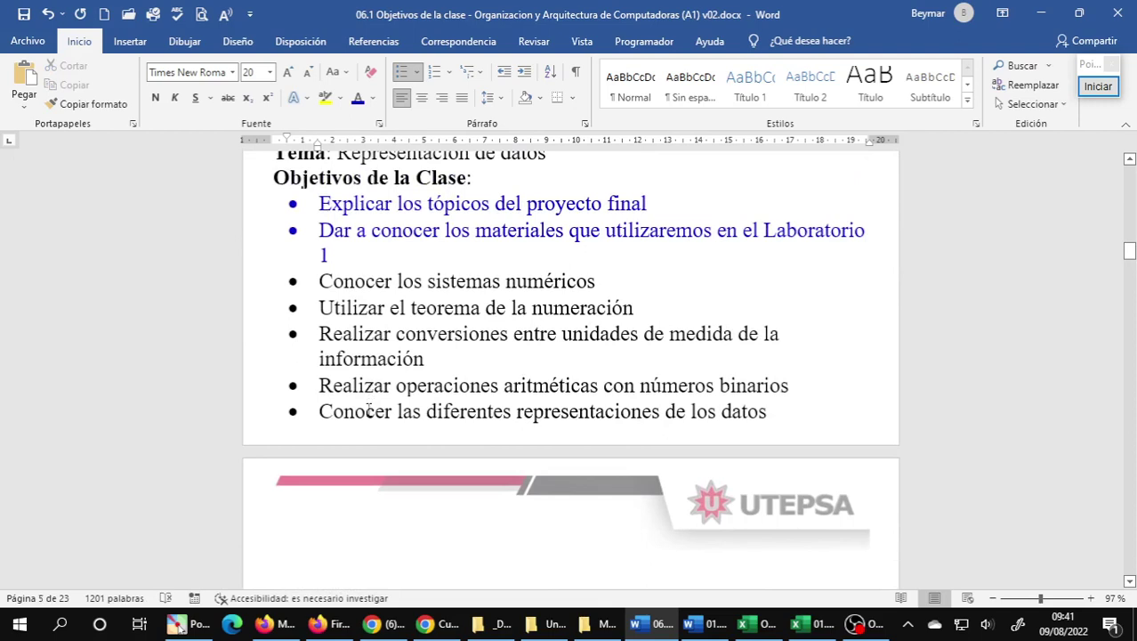
triple_click(367, 410)
key(BackSpace)
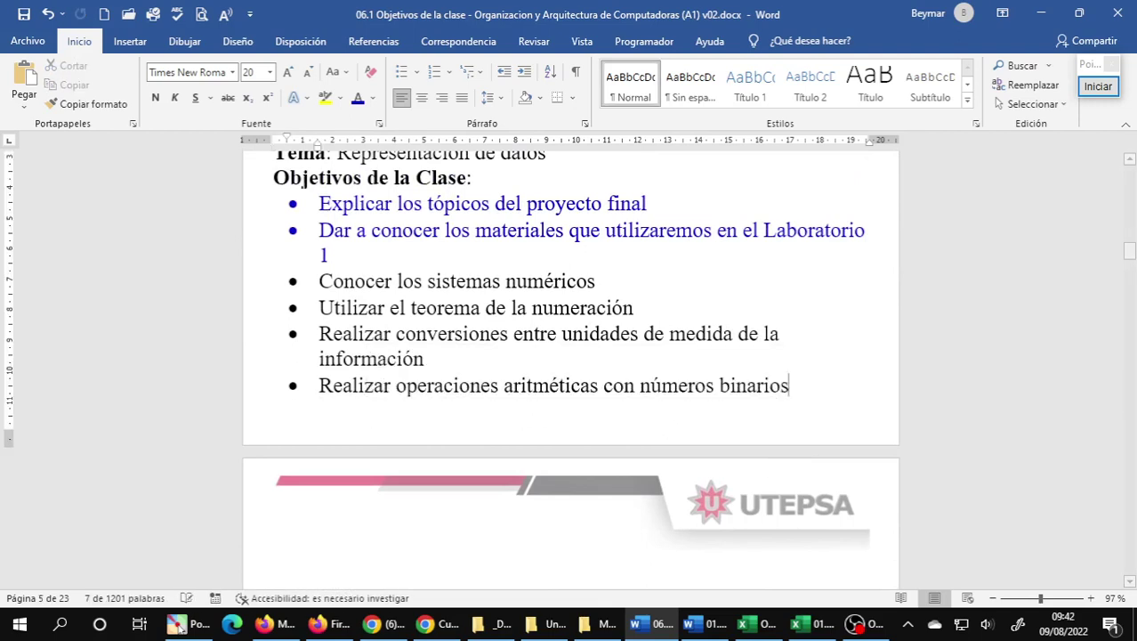
key(Return)
key(BackSpace)
key(BackSpace)
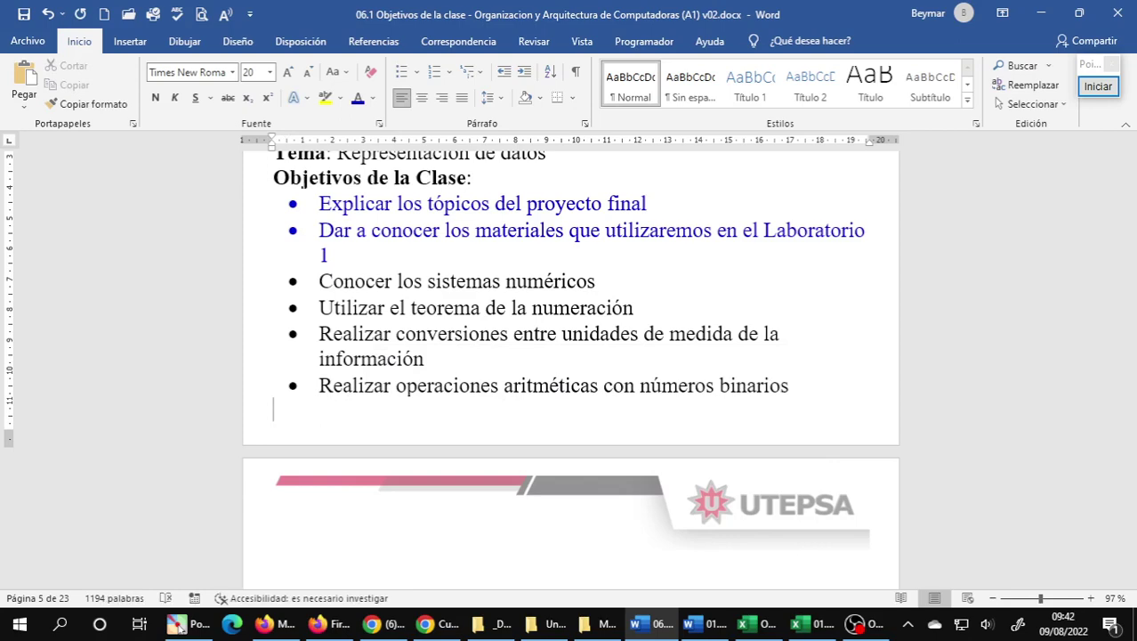
scroll(363, 400, down, 5)
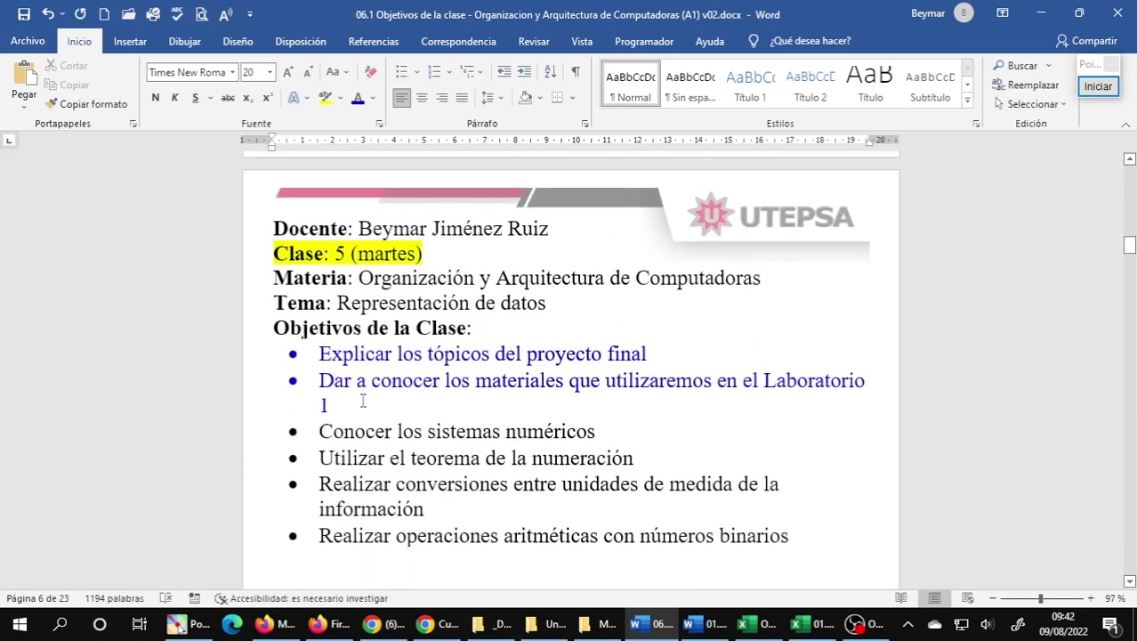
key(ctrl+s)
Capture the Class 5 objectives as a screen snip and send the image to the ORG.ARQ.COMPUTADORAS_A1 group in WhatsApp Web.
key(super+shift+s)
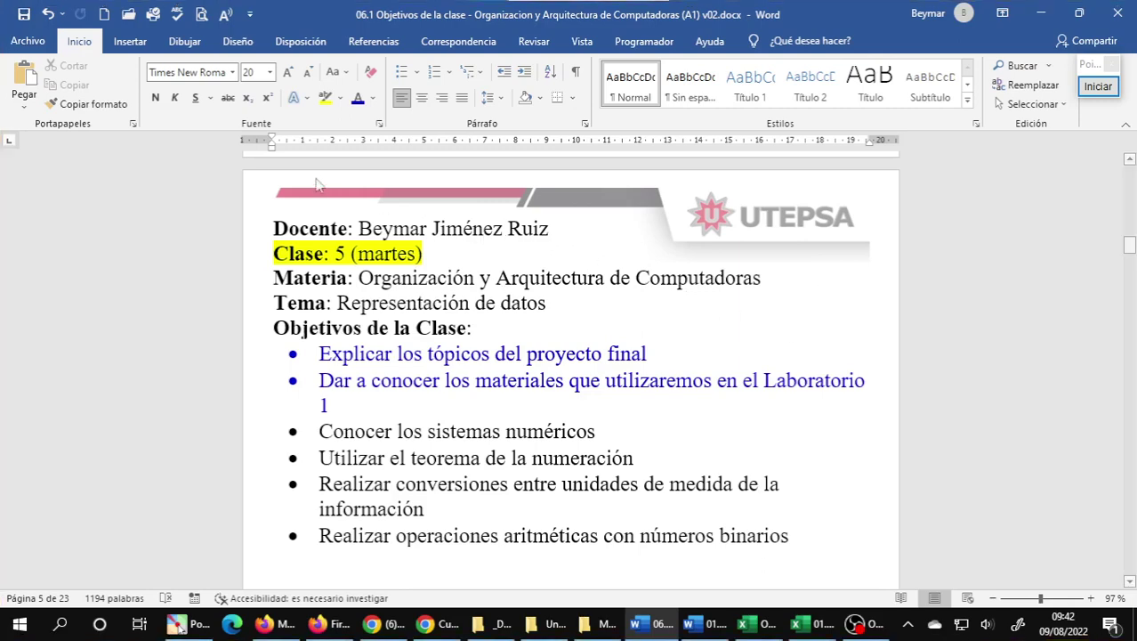
drag(249, 173, 894, 553)
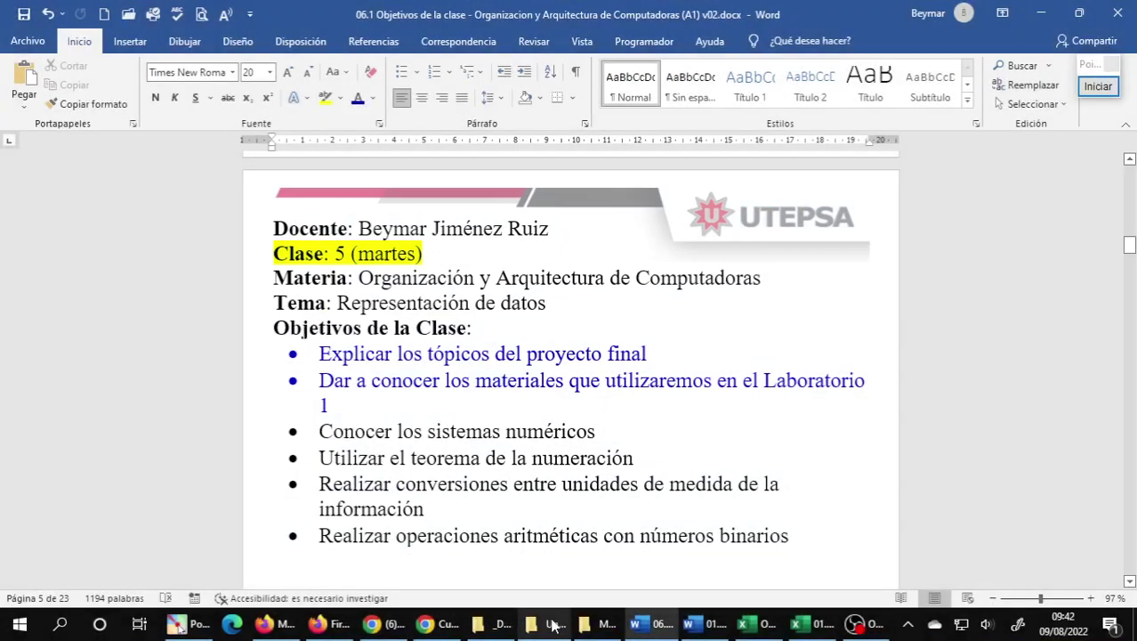
click(492, 623)
click(374, 623)
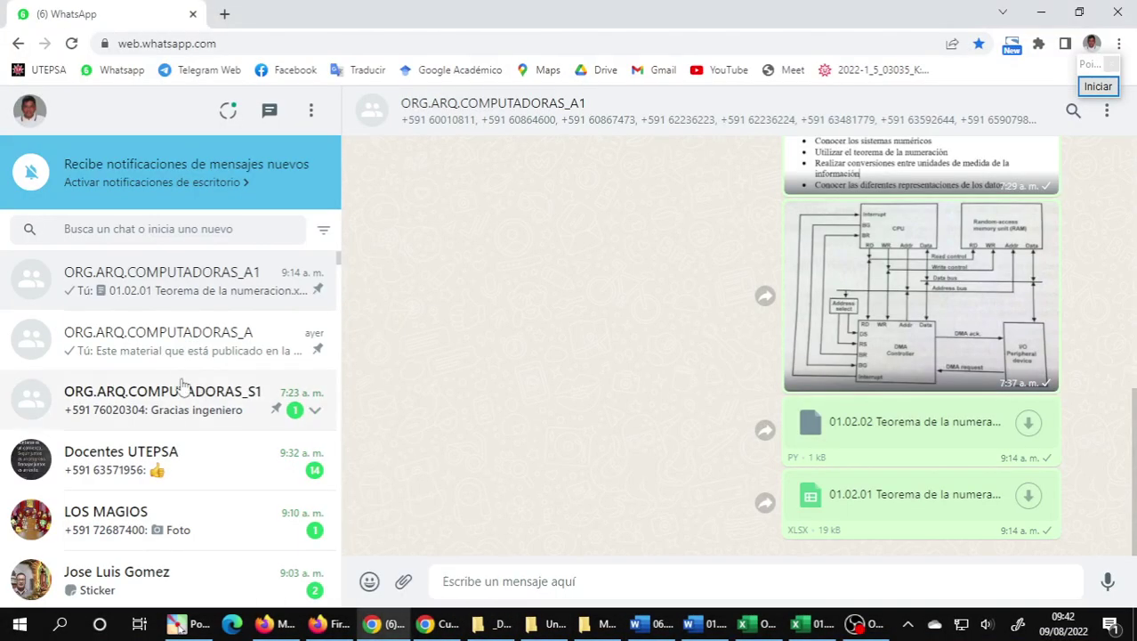
click(481, 580)
key(ctrl+v)
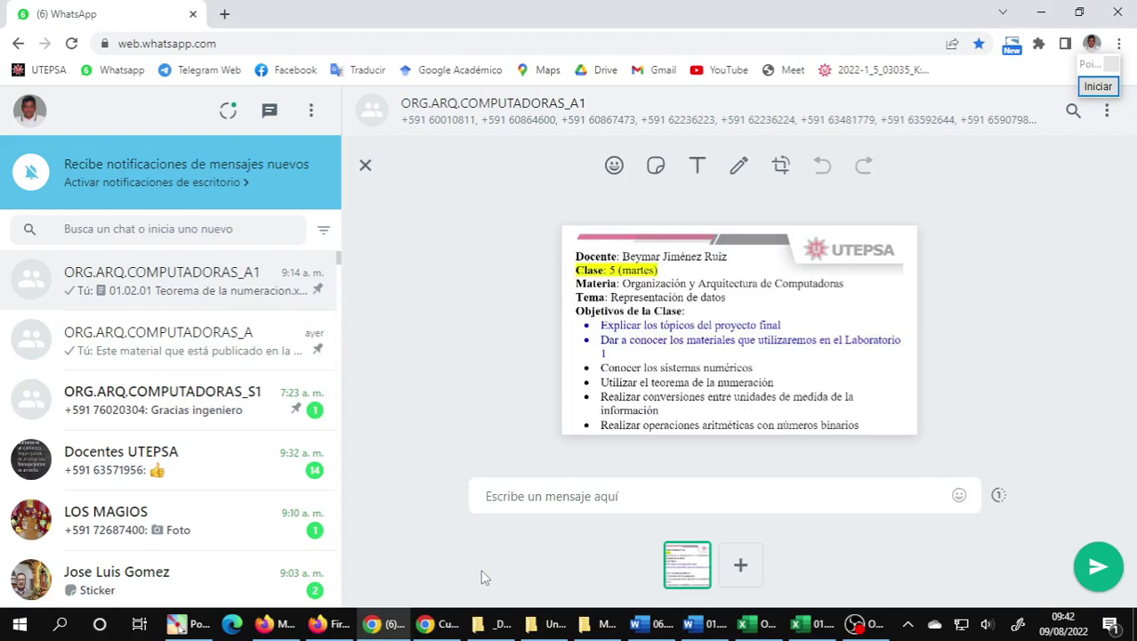
key(Return)
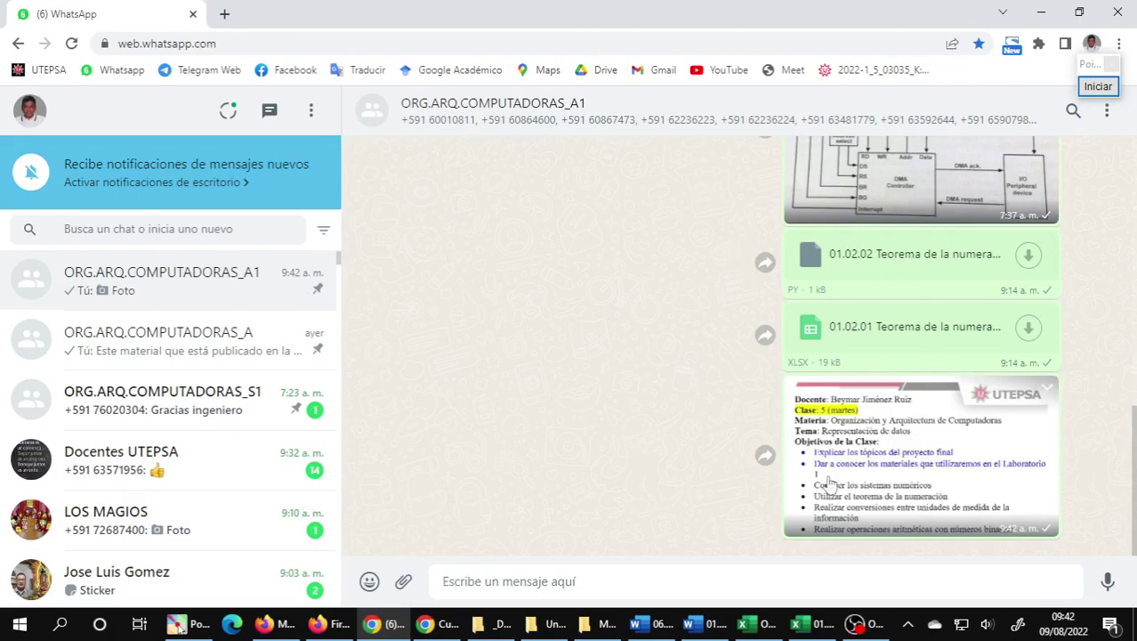
Switch to Excel and close the workbook "01.02.05.01 Operaciones aritmeticas de suma v01.xlsx".
click(804, 627)
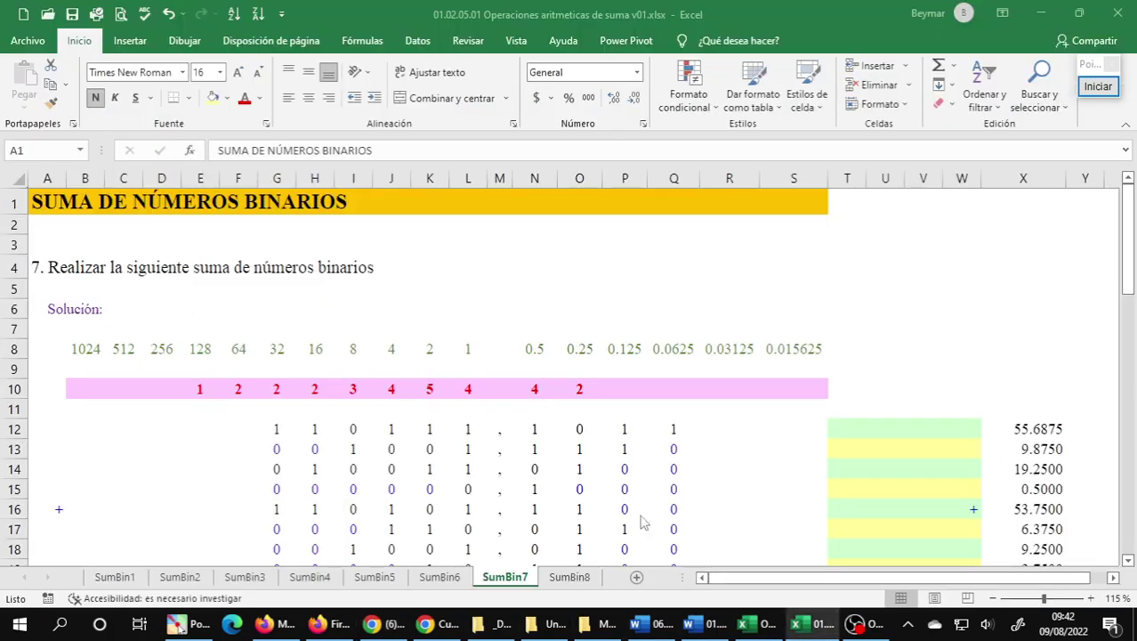
scroll(427, 409, down, 4)
scroll(424, 392, up, 4)
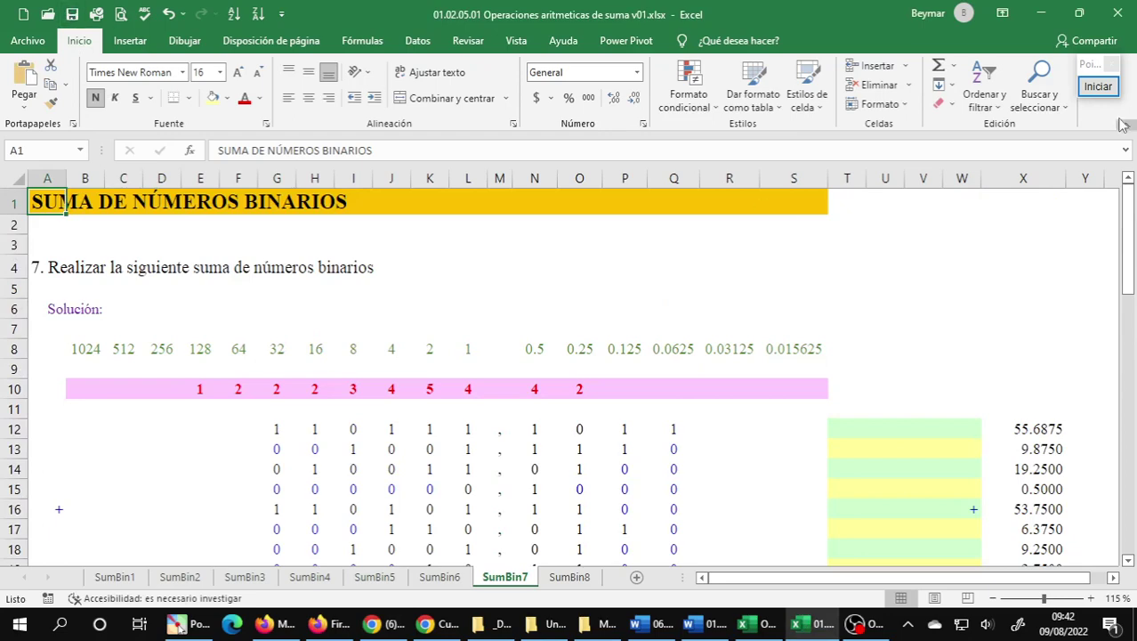
click(1116, 13)
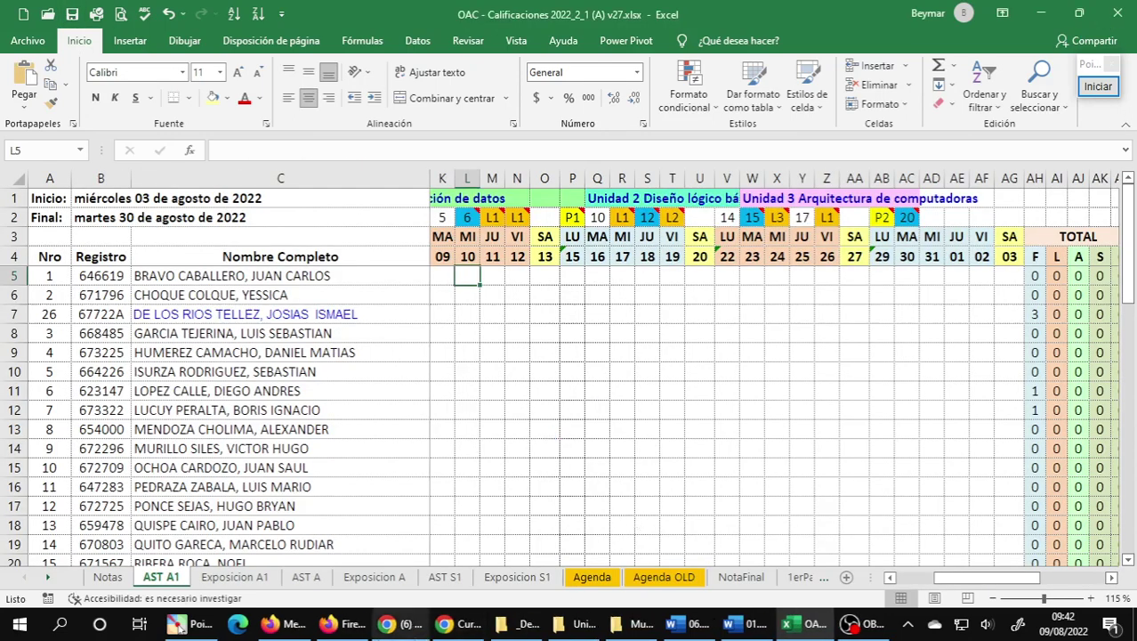
Open "01.02.04 Funciones Excel para convertir numeros.xlsx" from the Unidad 1 Representacion de Datos folder and enable editing.
click(525, 624)
mouse_move(525, 624)
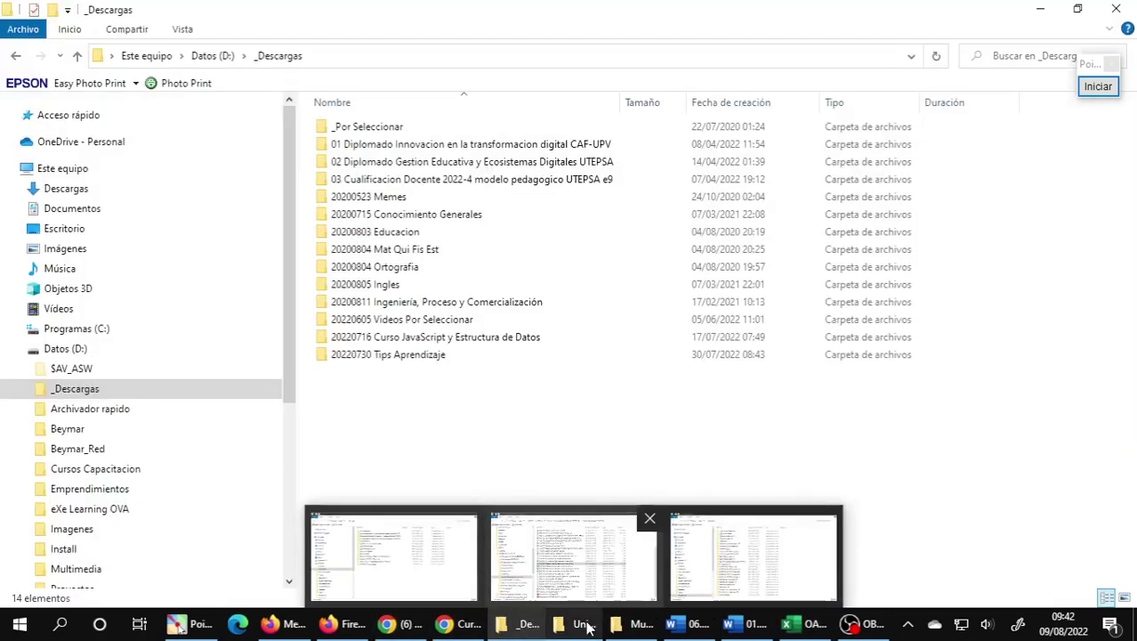
click(574, 513)
click(426, 372)
click(439, 352)
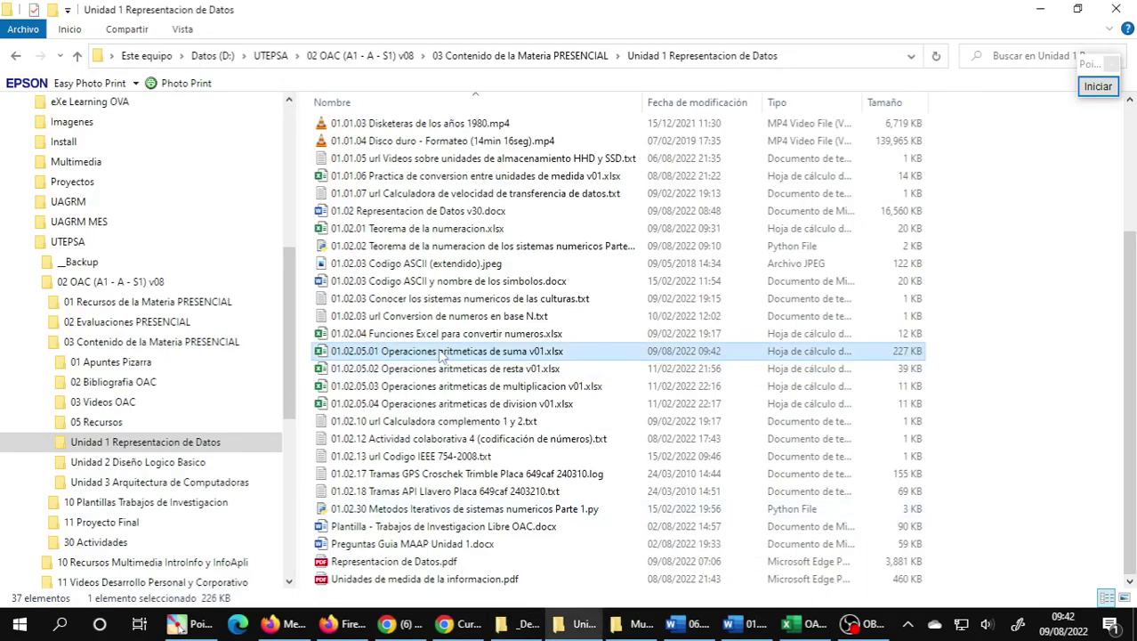
click(452, 334)
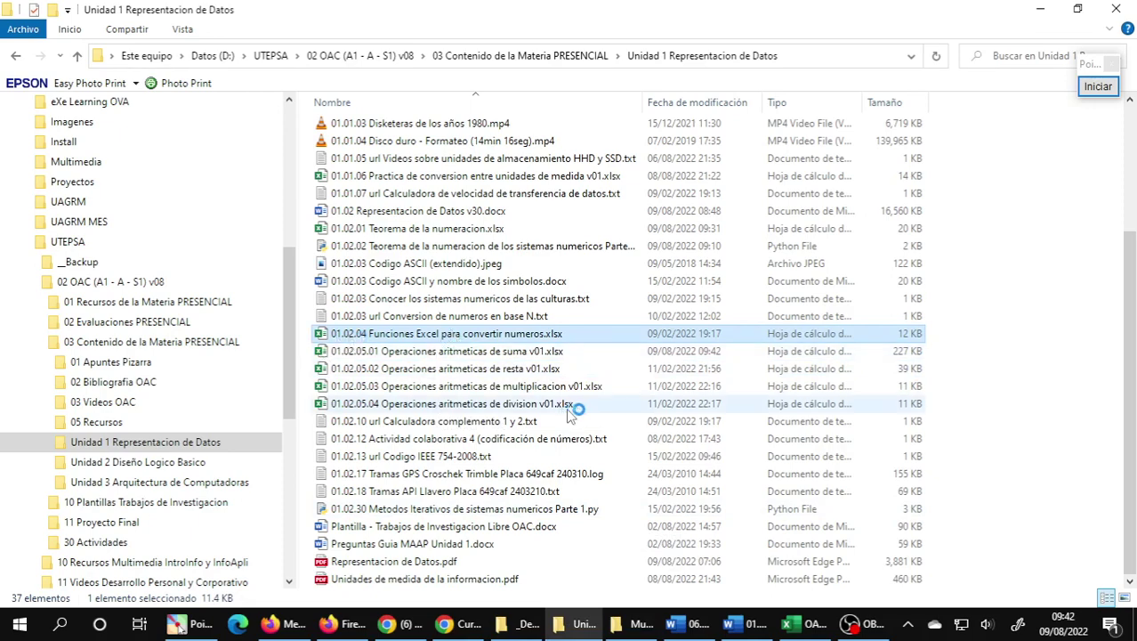
key(alt+Tab)
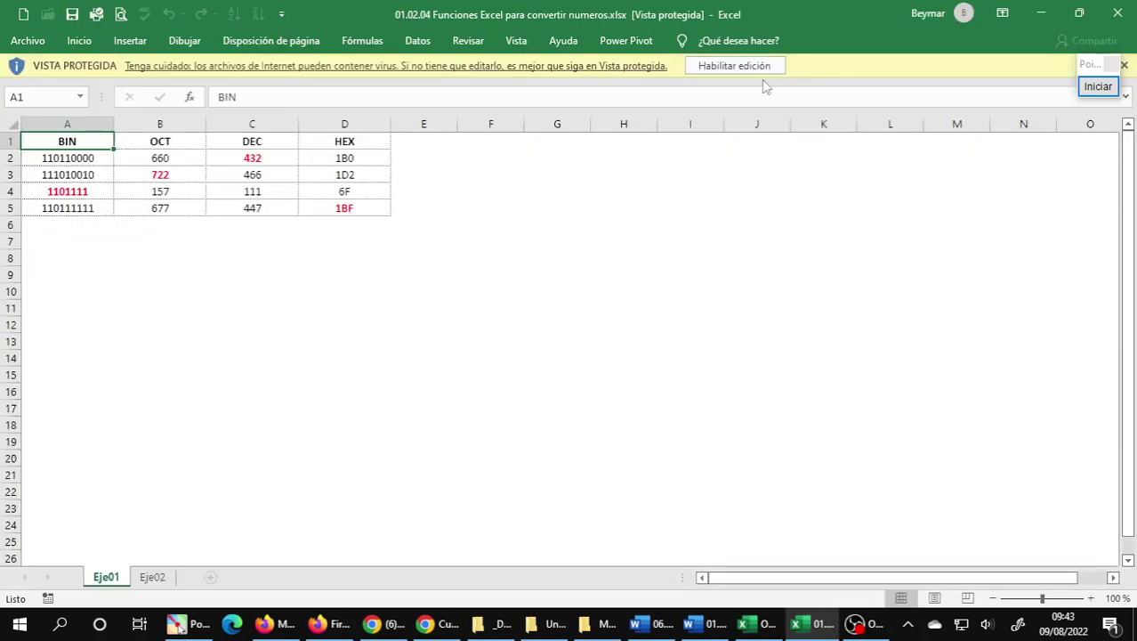
click(751, 67)
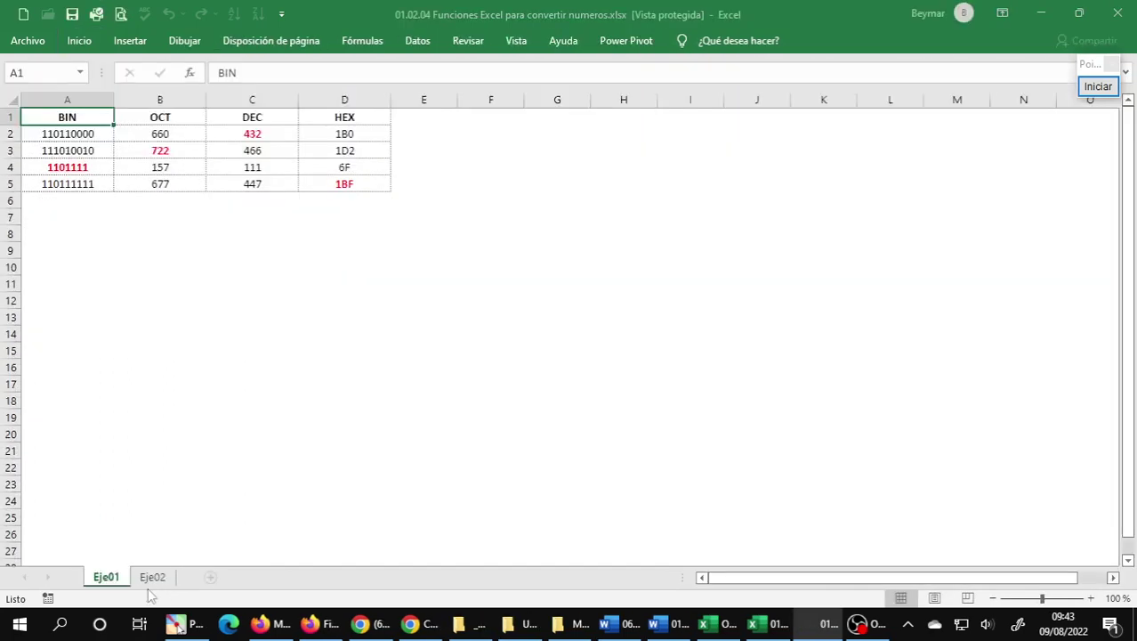
Examine the base-conversion formulas and red source values in the BIN, OCT, DEC and HEX columns of sheet Eje01.
click(152, 578)
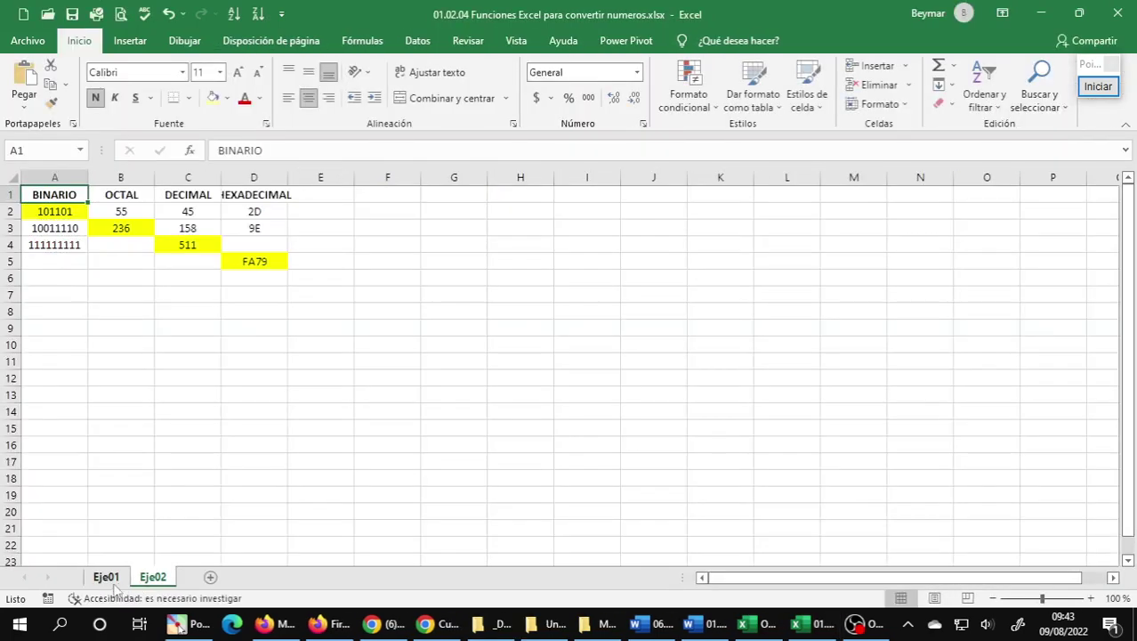
click(111, 580)
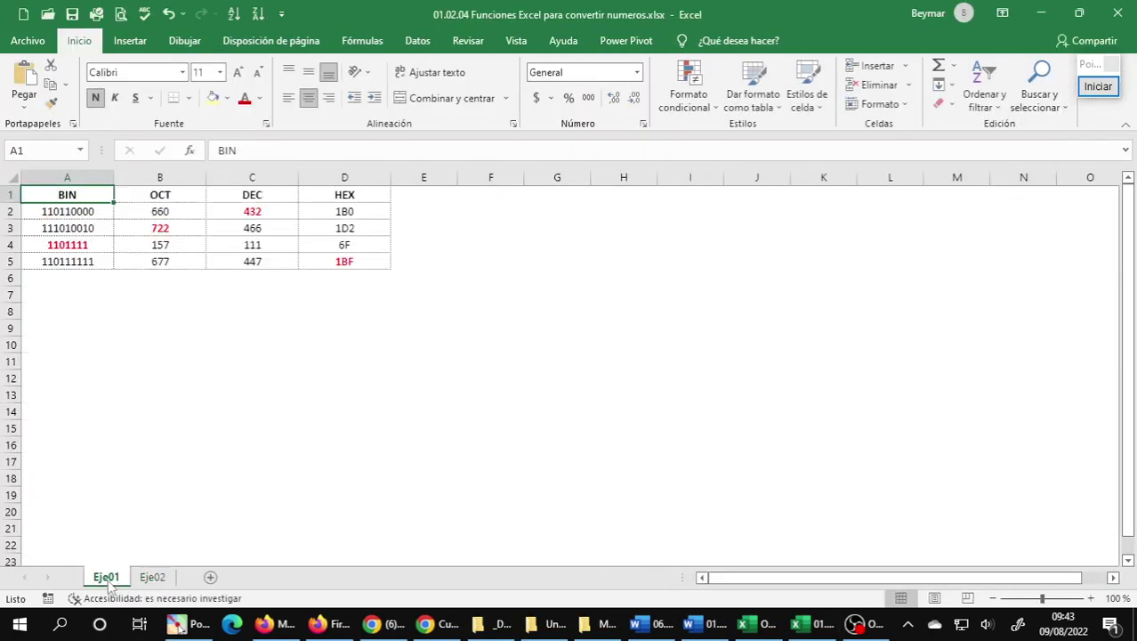
click(68, 215)
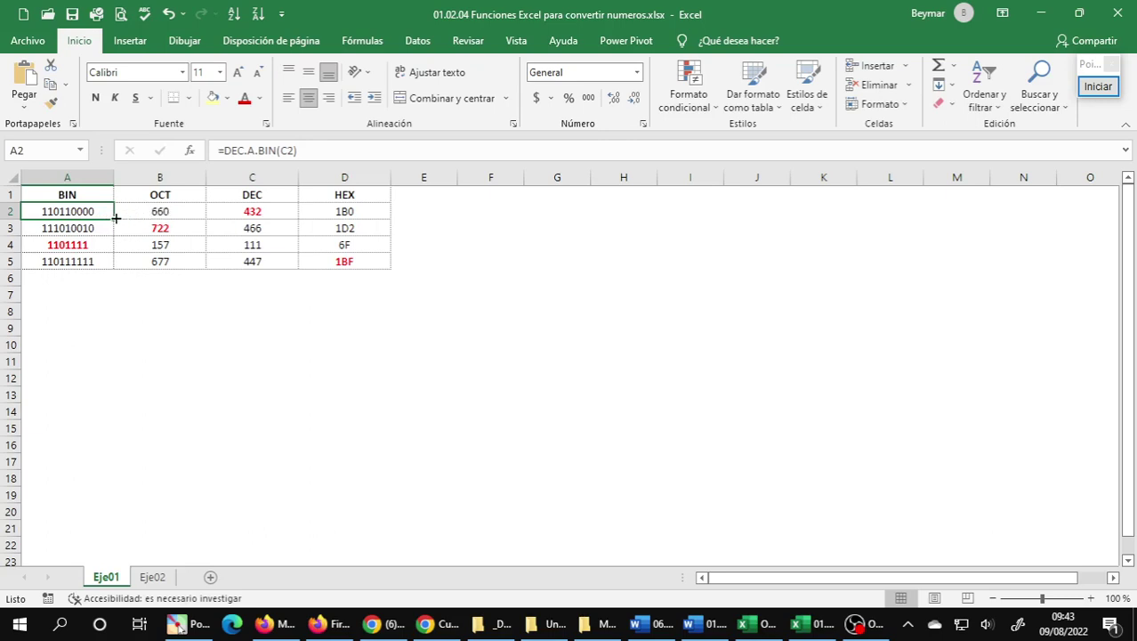
click(254, 212)
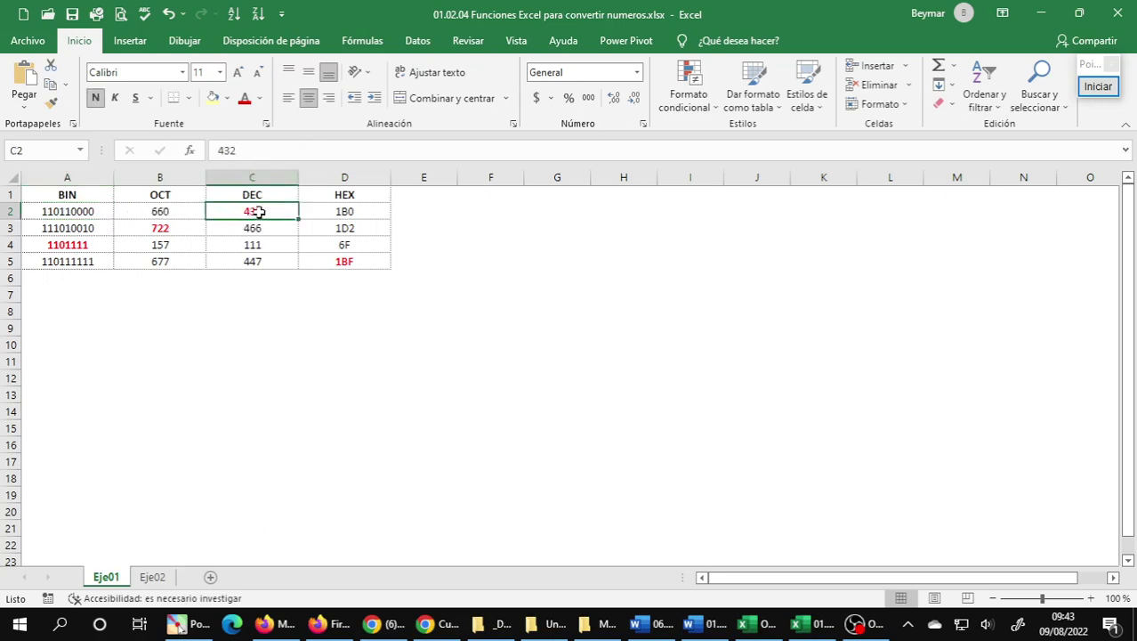
click(169, 210)
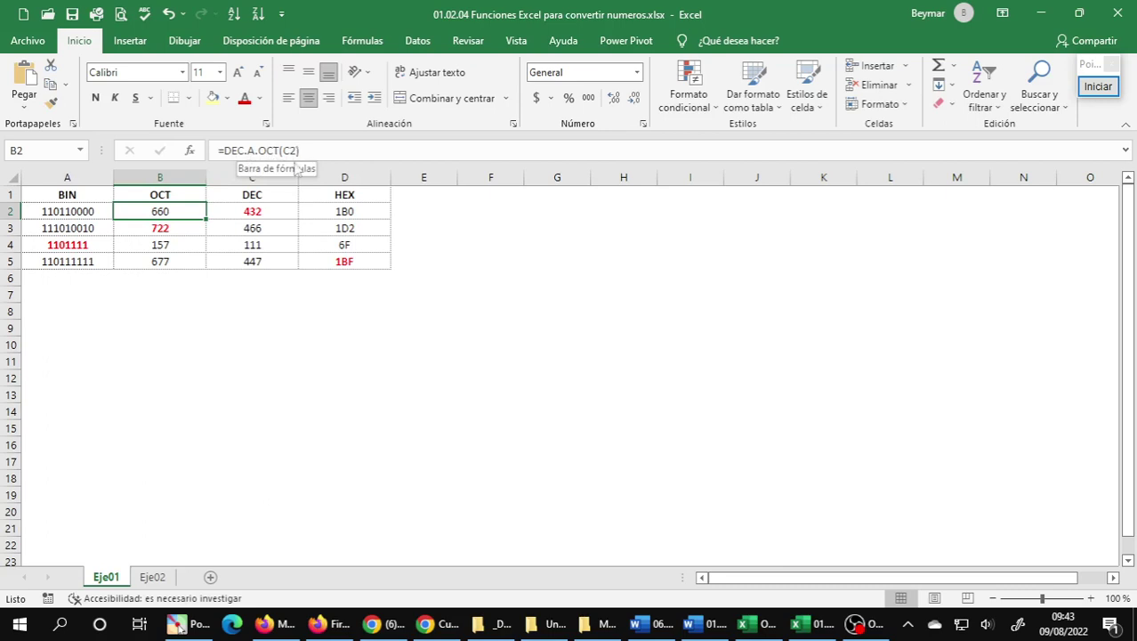
double_click(170, 211)
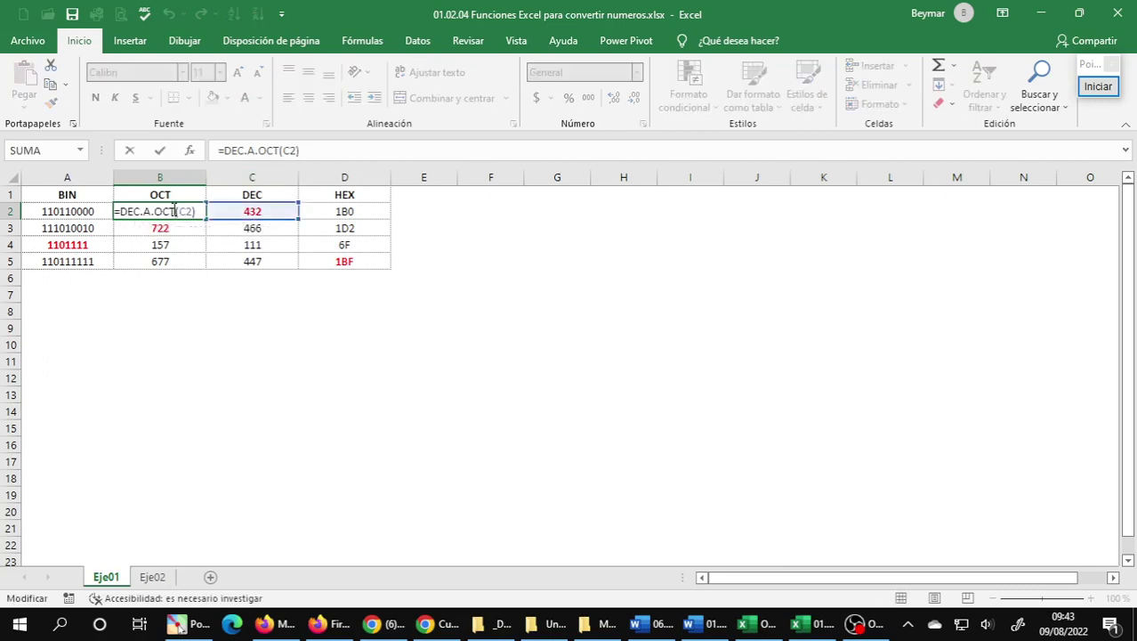
key(Escape)
click(162, 226)
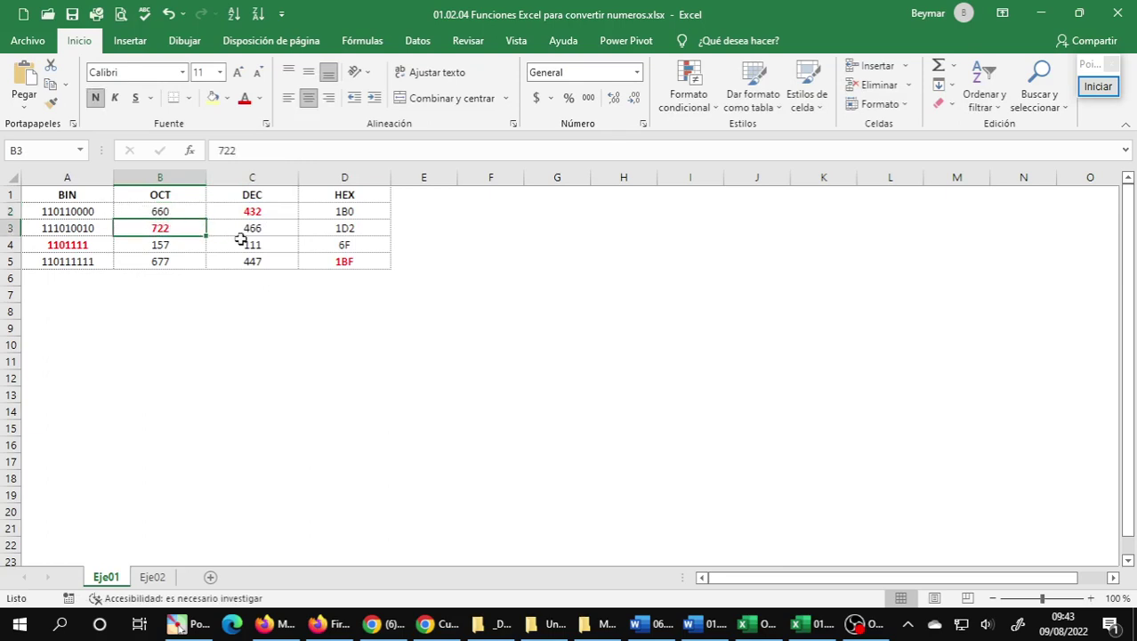
click(345, 258)
click(83, 246)
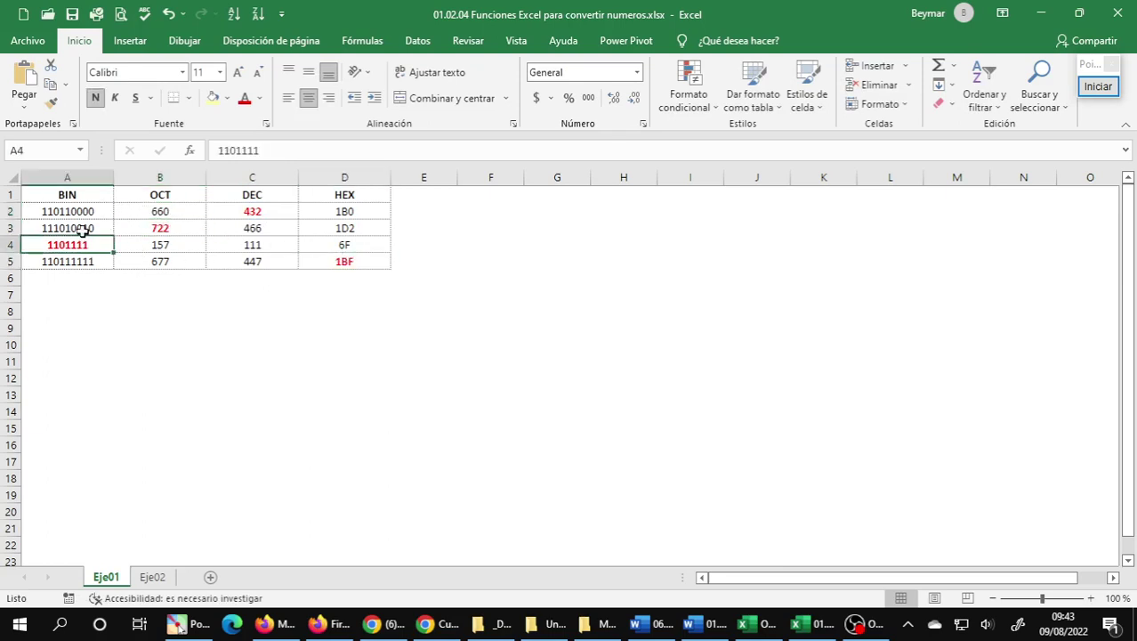
click(84, 212)
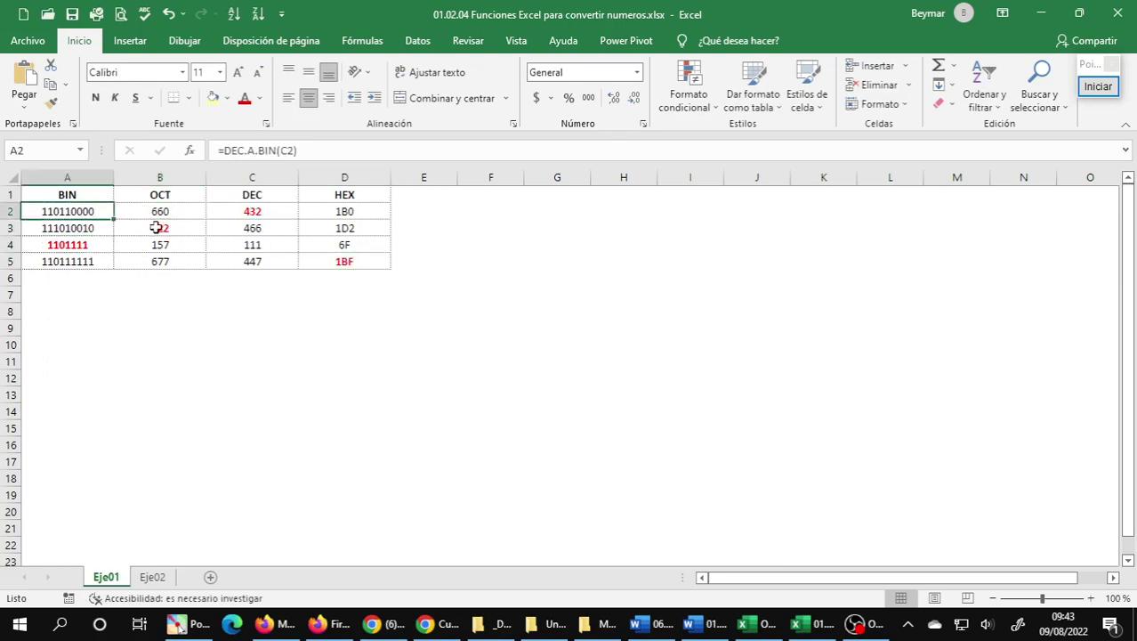
click(332, 211)
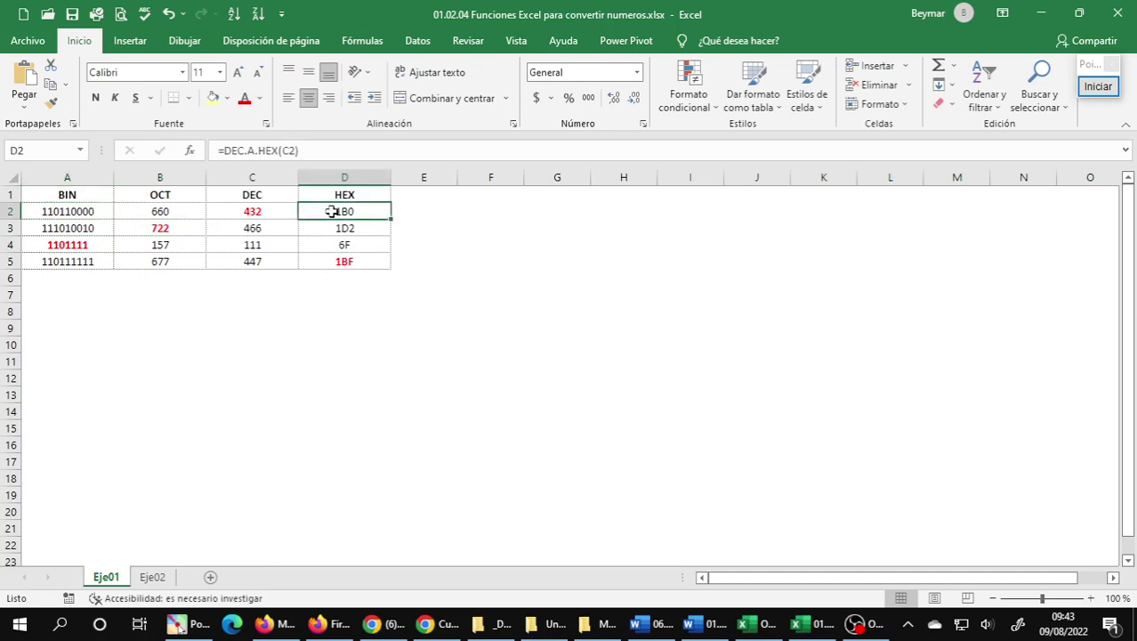
click(170, 246)
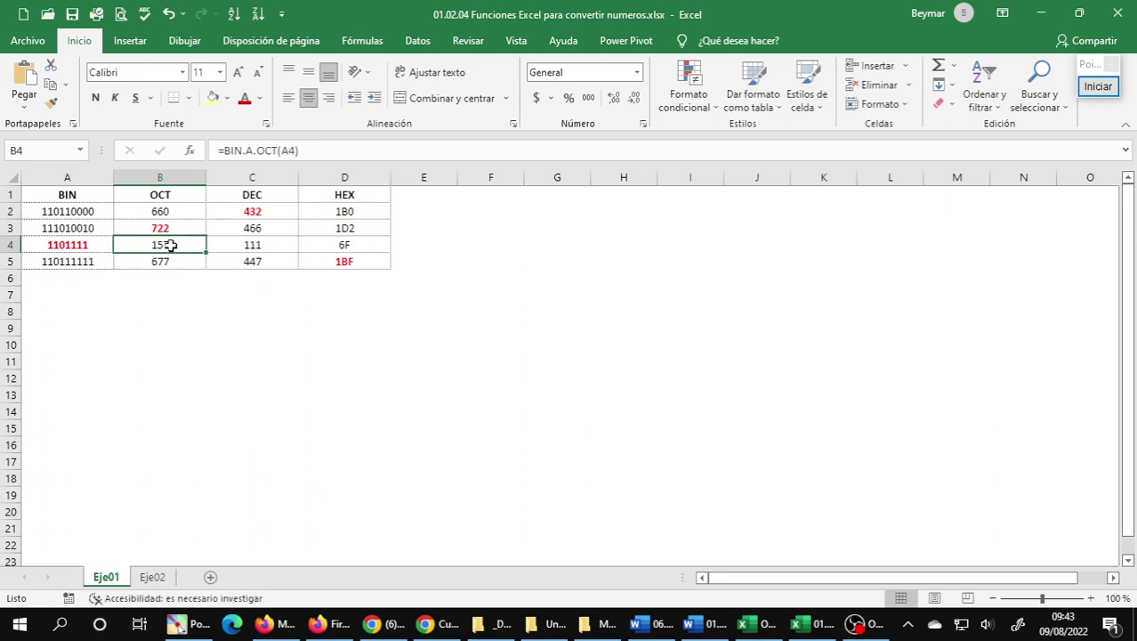
click(249, 247)
click(353, 244)
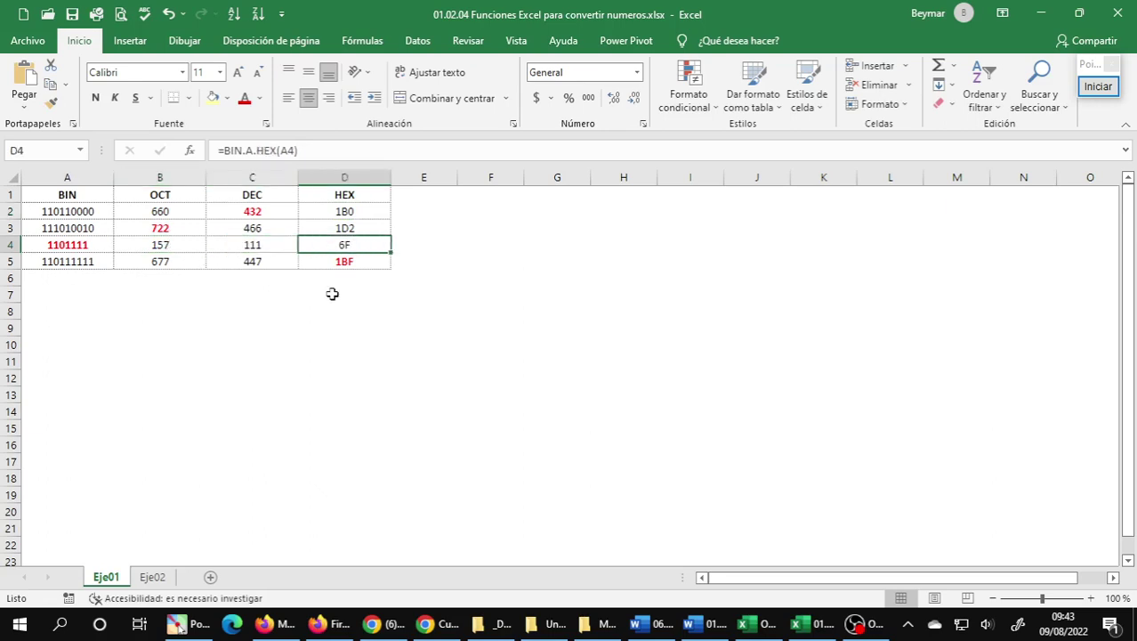
Examine the yellow source values and the conversion formulas in the number-system table of sheet Eje02.
click(166, 579)
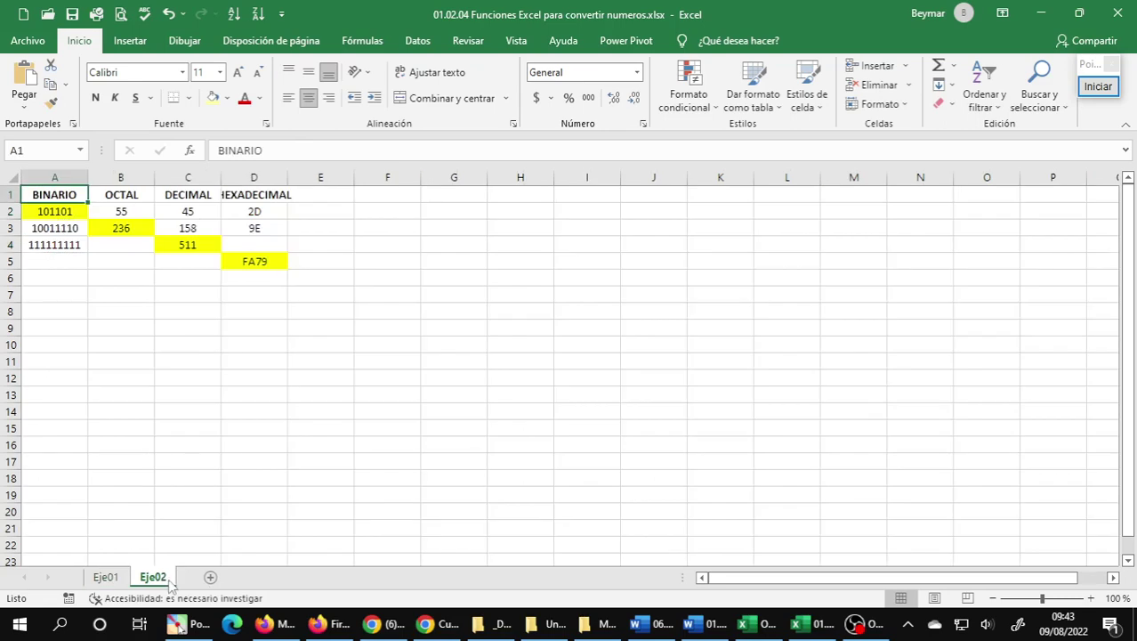
click(74, 216)
click(144, 245)
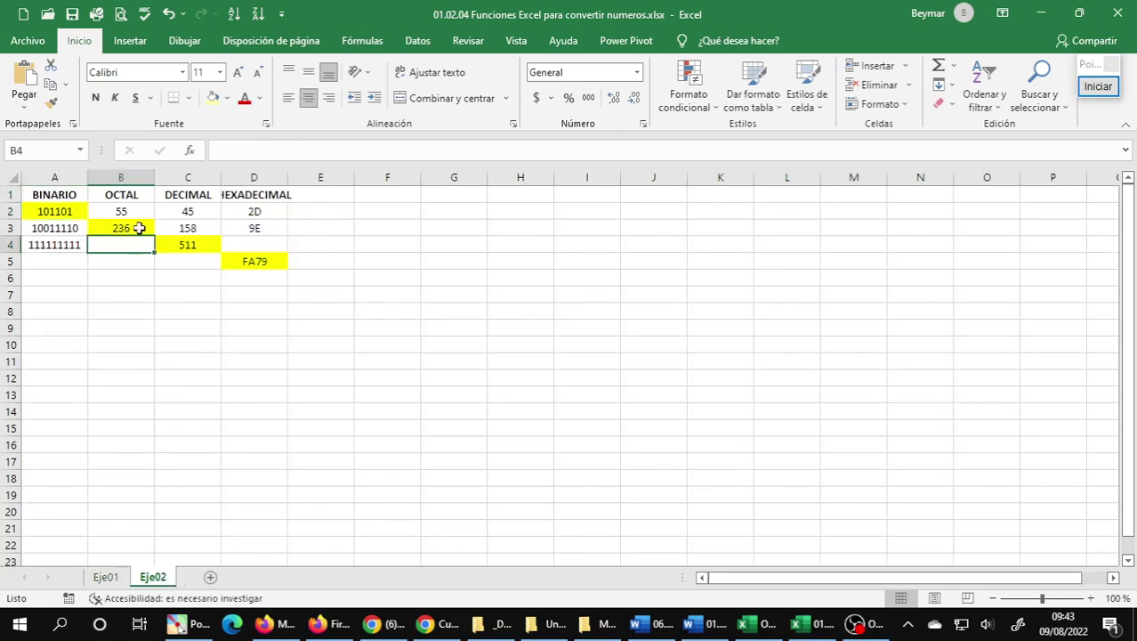
click(133, 227)
click(206, 248)
click(260, 262)
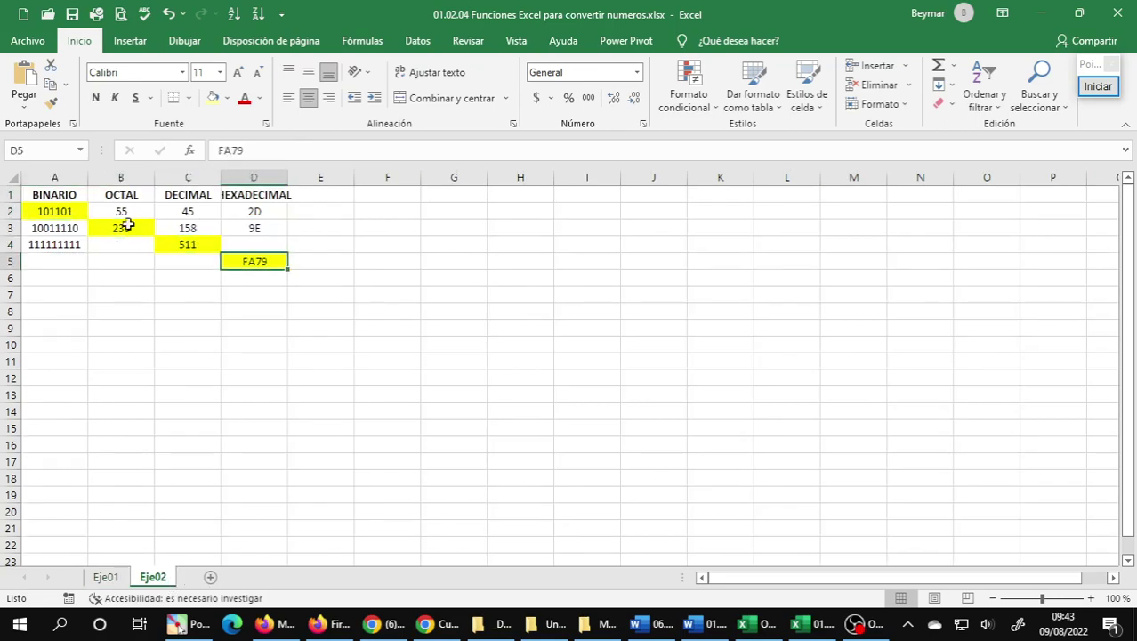
click(115, 210)
click(189, 214)
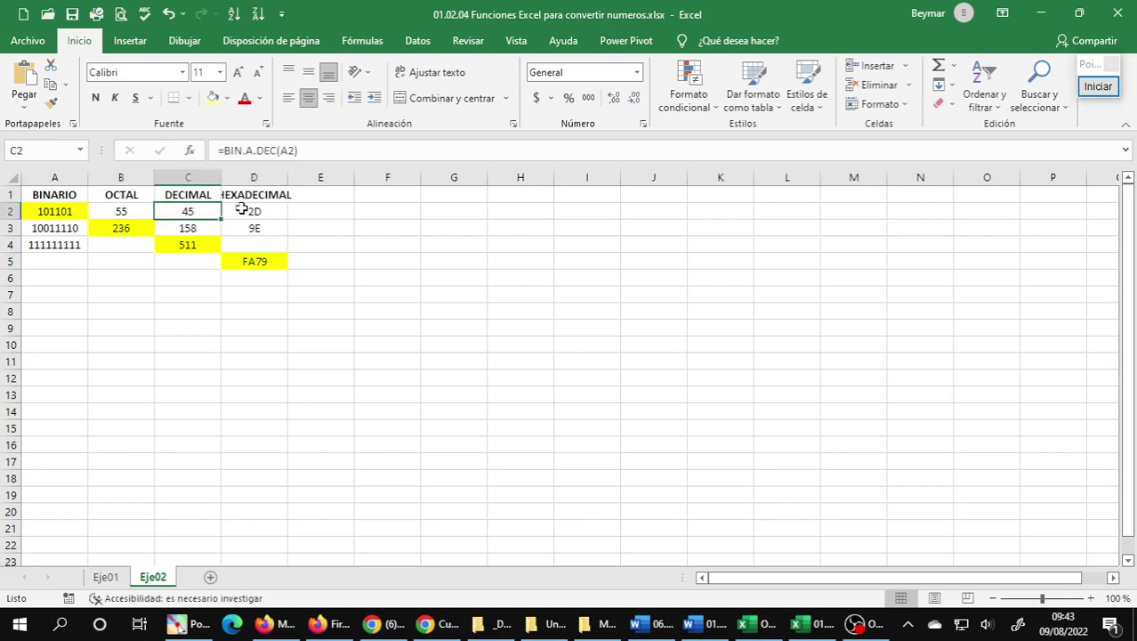
click(245, 210)
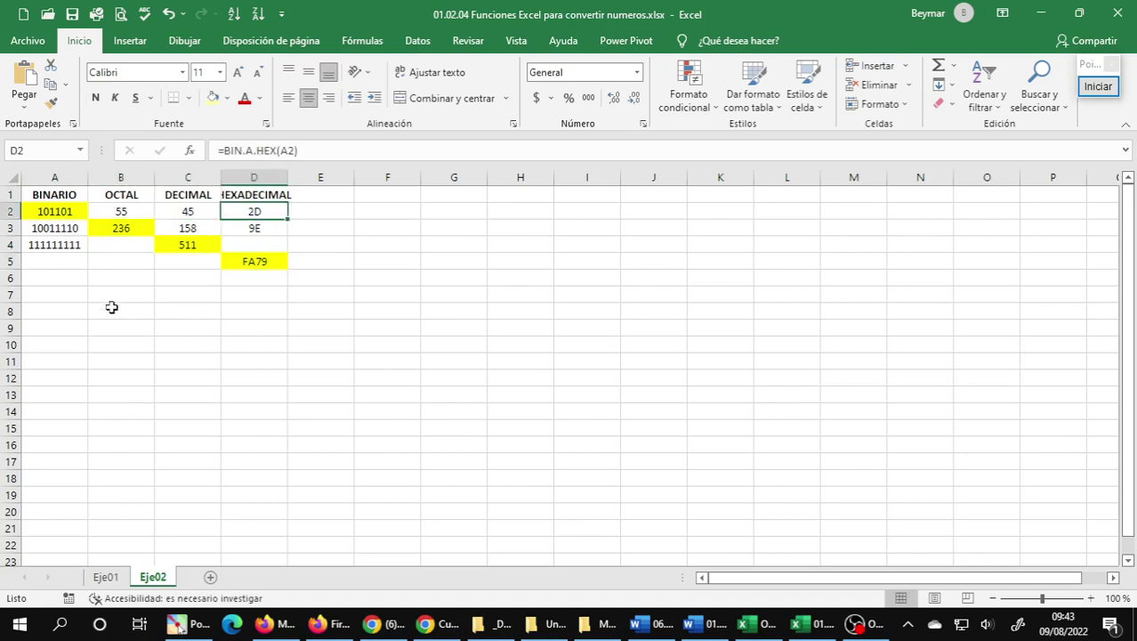
click(59, 241)
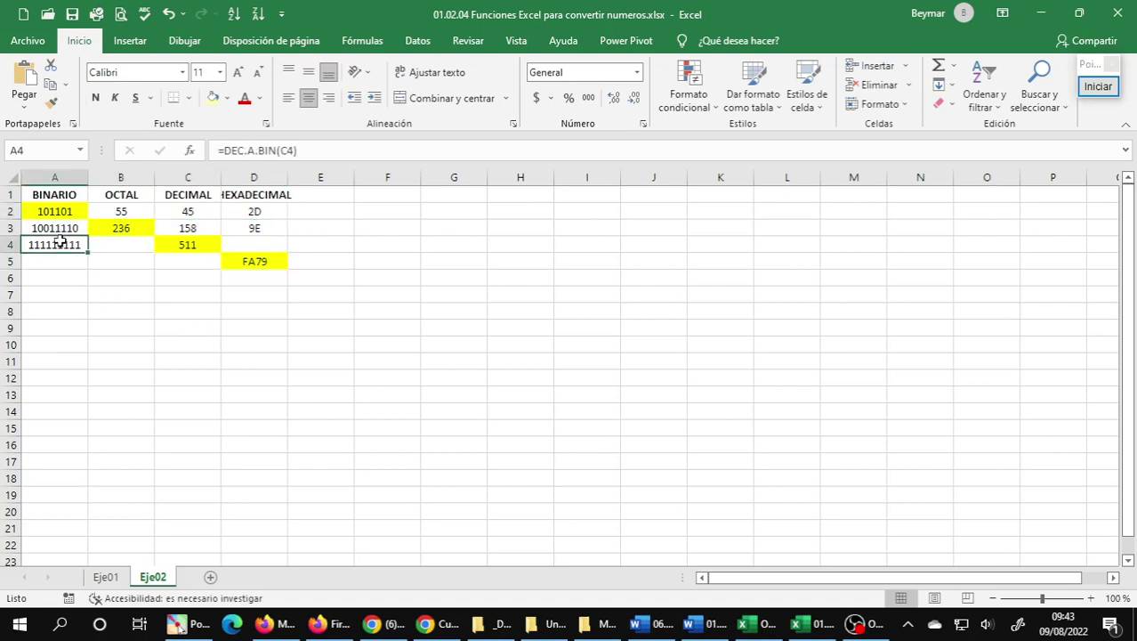
On sheet Eje01, insert a blank row below the headers and move the row with binary source 1101111 into it.
click(106, 577)
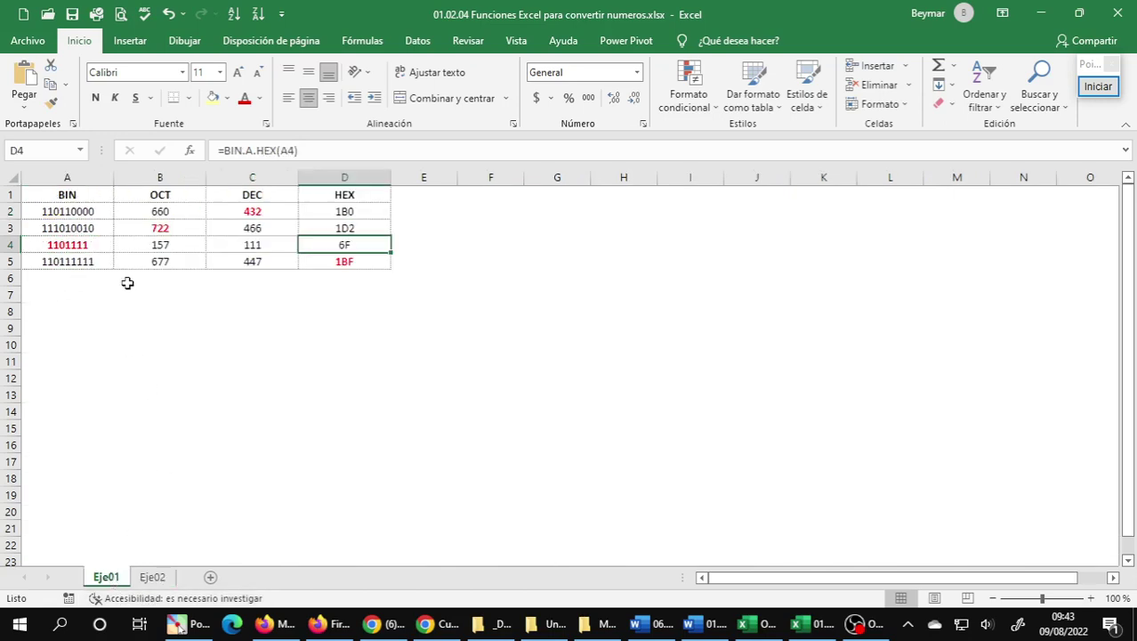
click(60, 242)
right_click(11, 211)
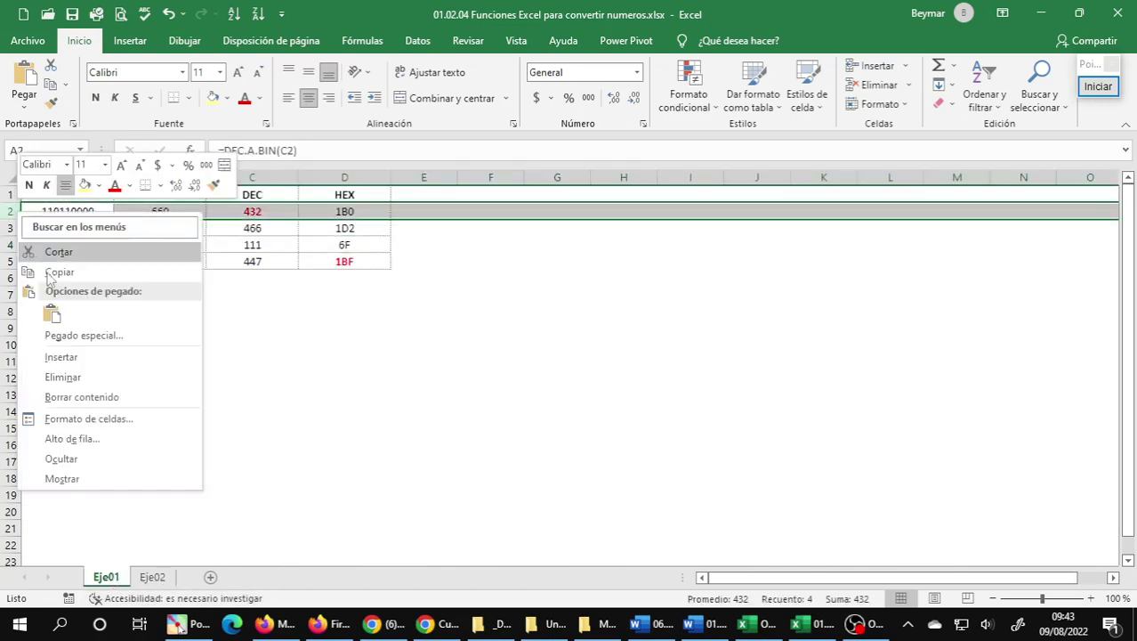
click(68, 358)
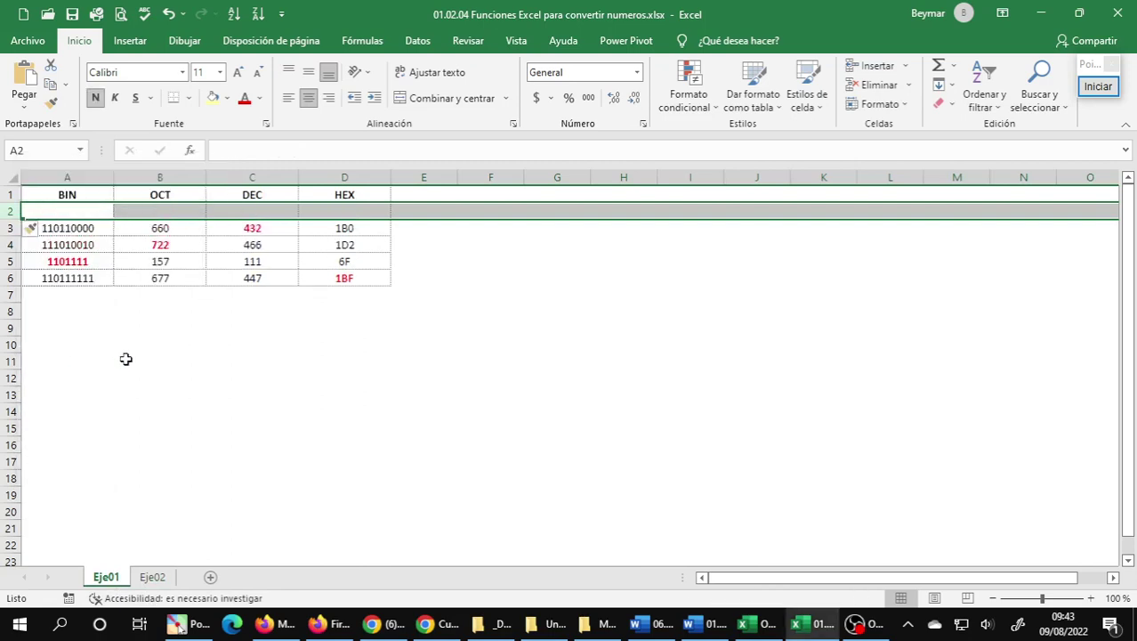
click(11, 261)
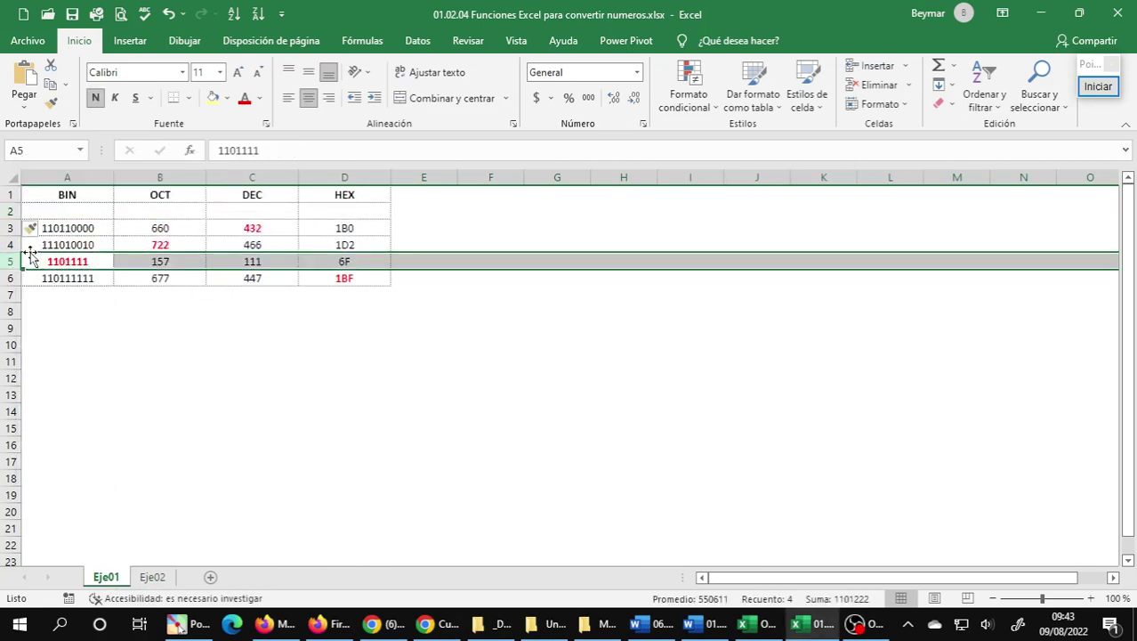
drag(30, 256, 30, 214)
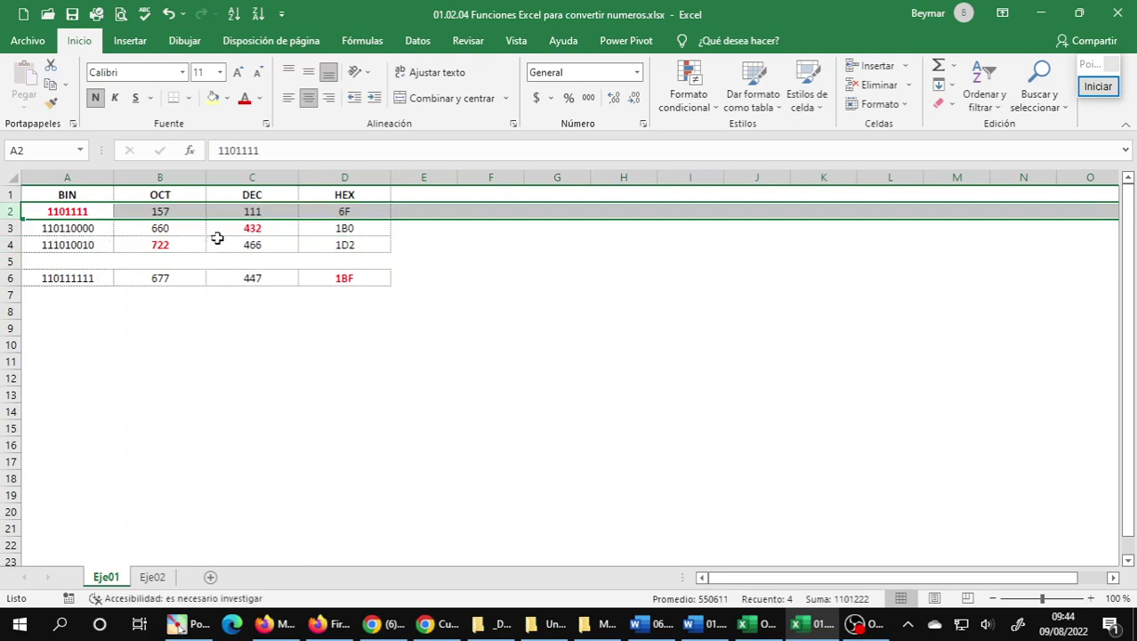
Insert a blank row 3 and move the row with octal source 722 into it, above the decimal 432 row.
right_click(8, 229)
click(49, 374)
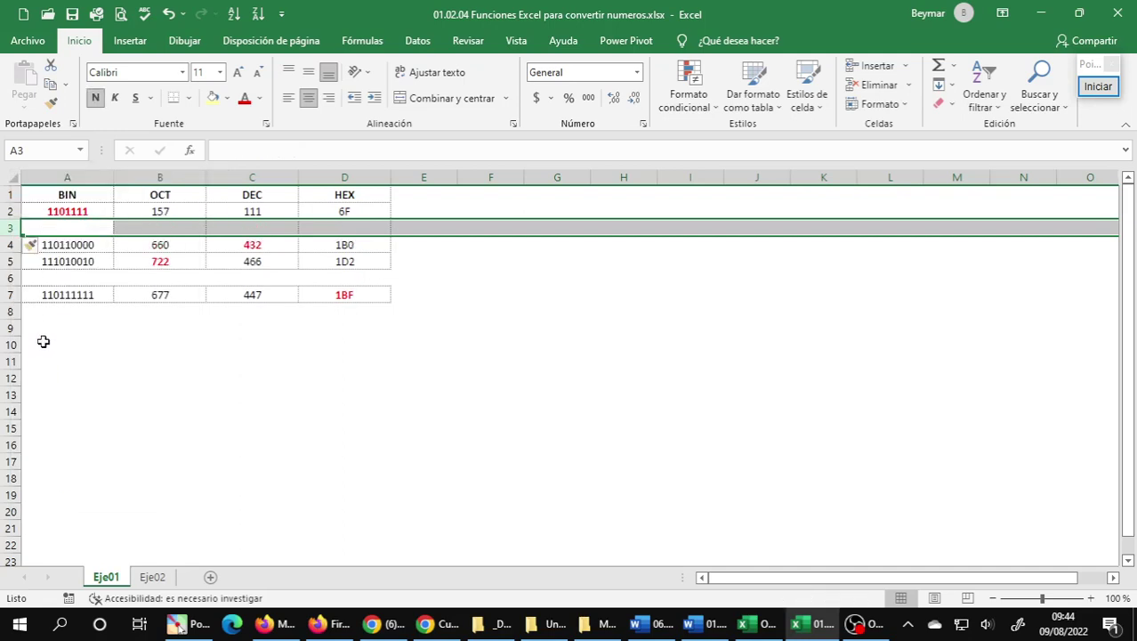
click(14, 263)
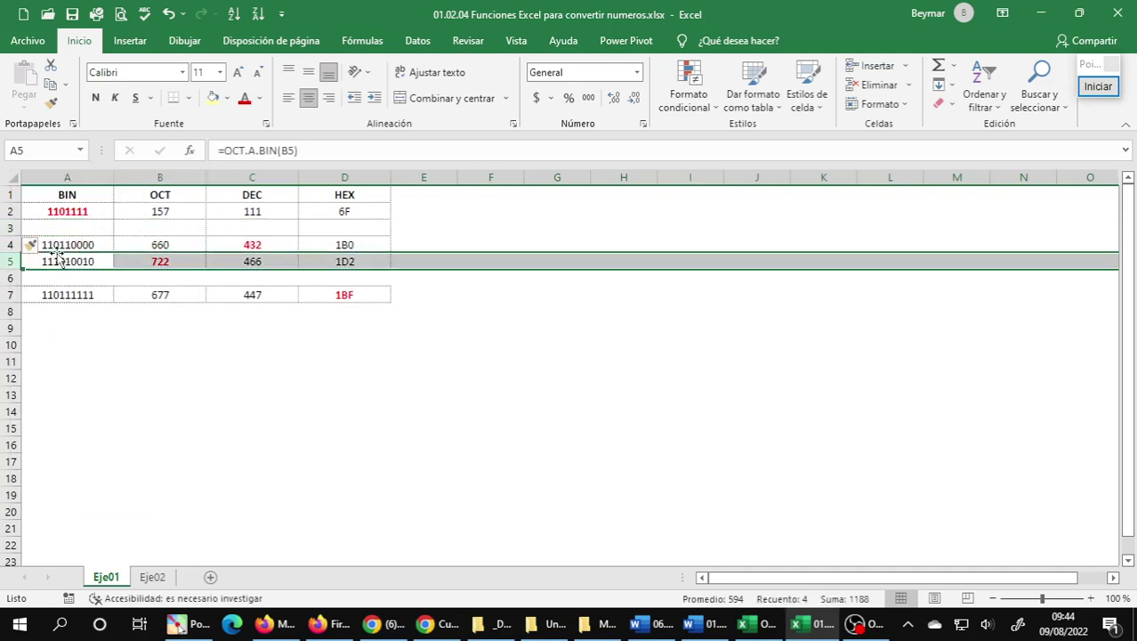
drag(56, 258, 55, 229)
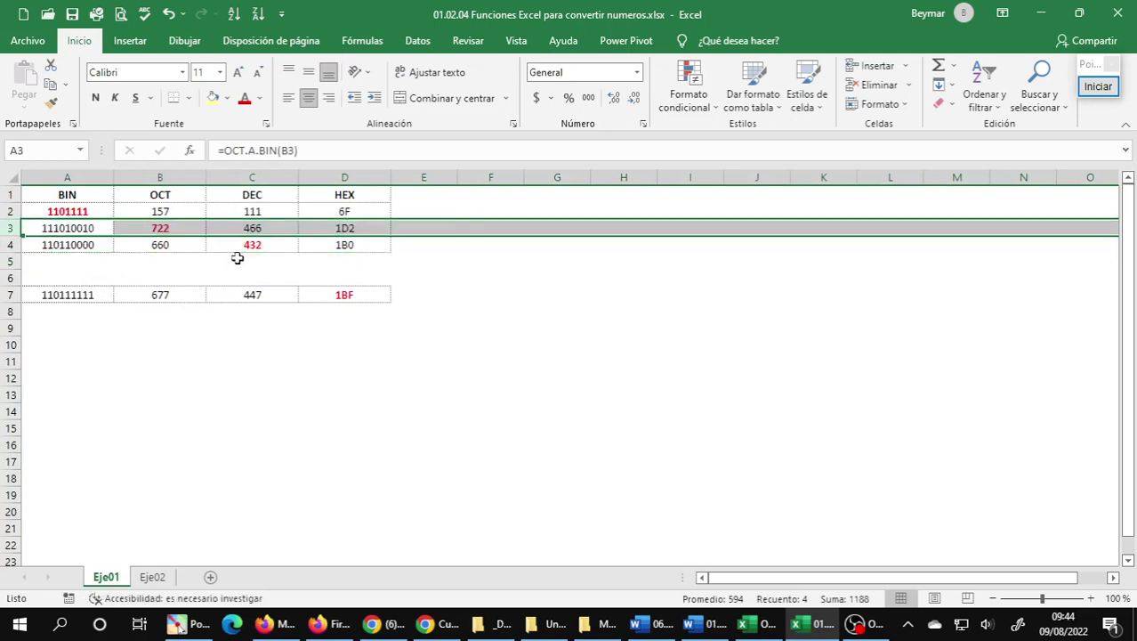
Delete the two blank rows 5 and 6 above the row with hexadecimal source 1BF on sheet Eje01.
click(10, 264)
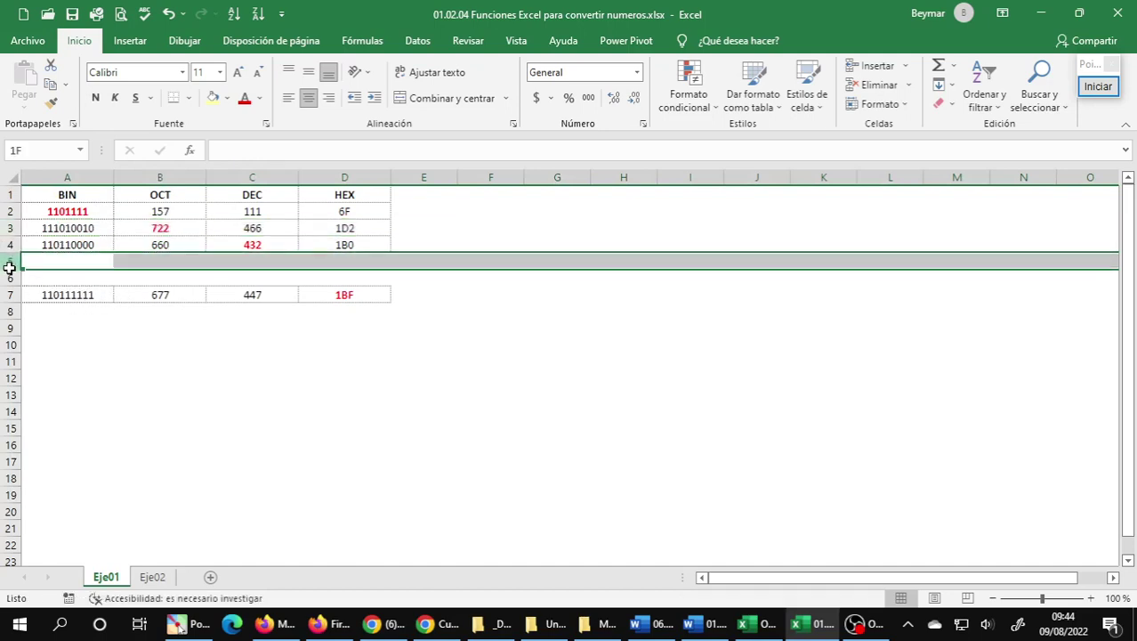
drag(10, 267, 10, 277)
right_click(11, 268)
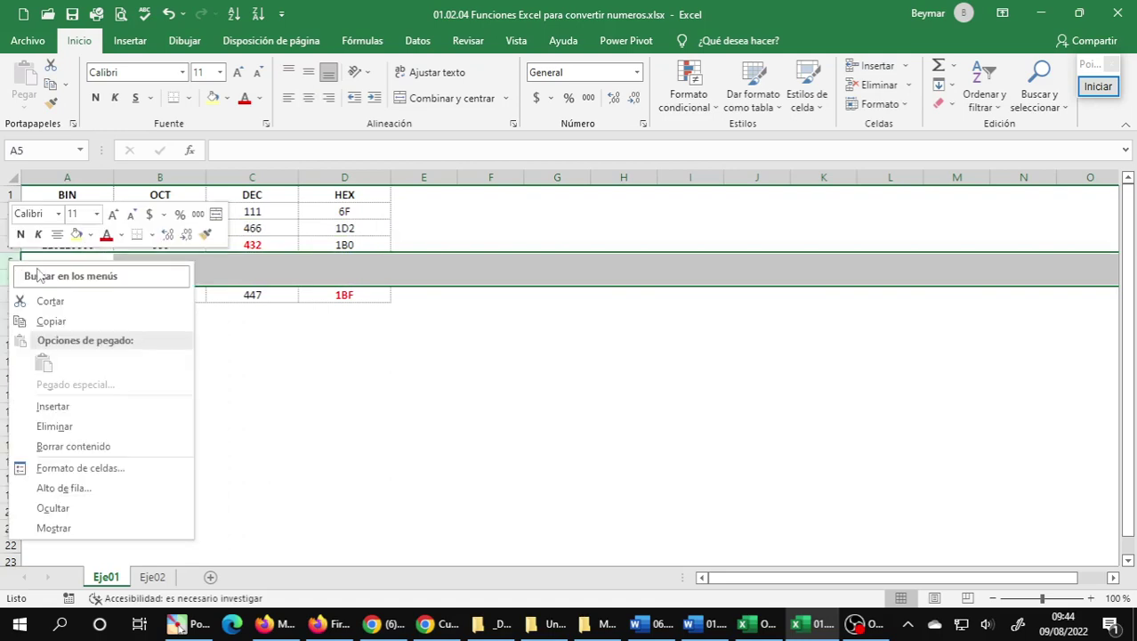
click(55, 426)
click(156, 261)
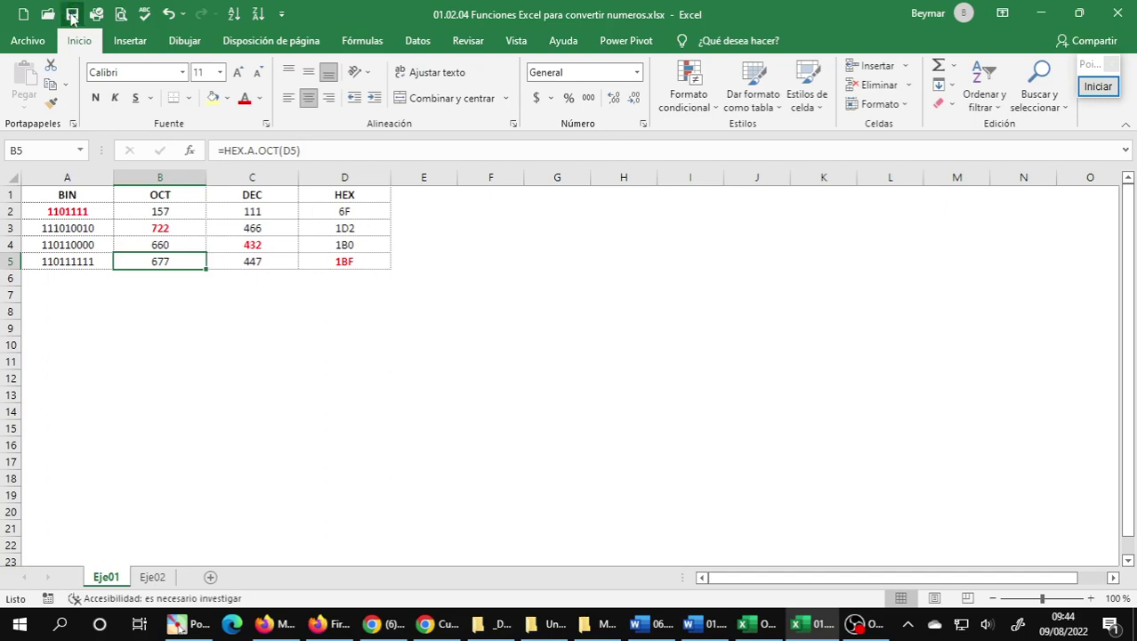
Check the conversion formulas in HEX cells D2 to D4 and close the number-conversion workbook.
click(346, 214)
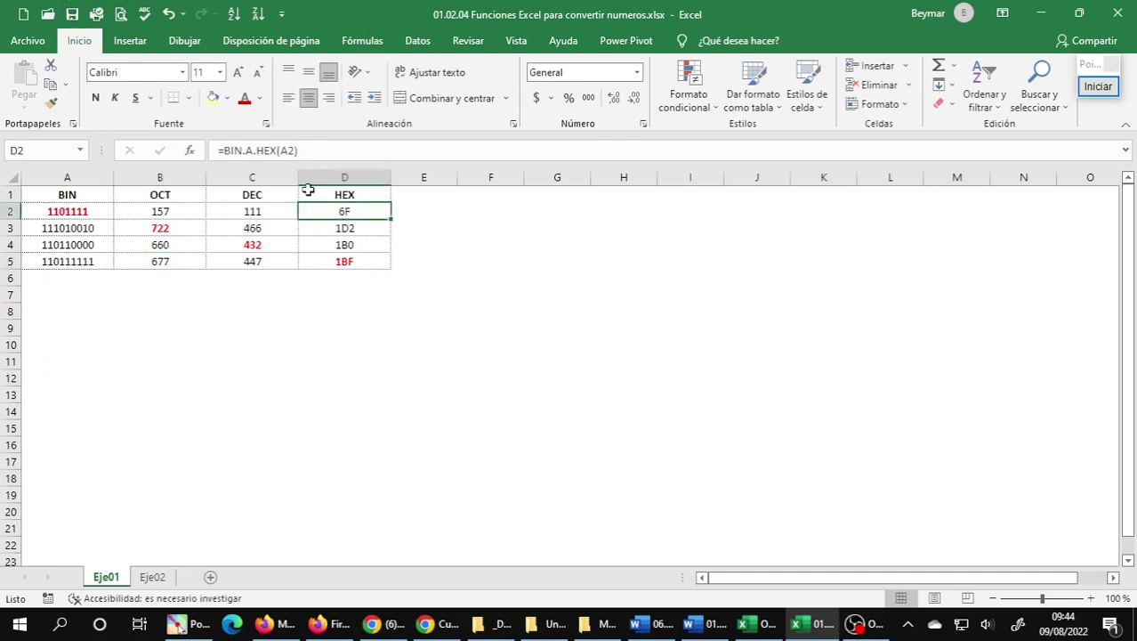
click(340, 228)
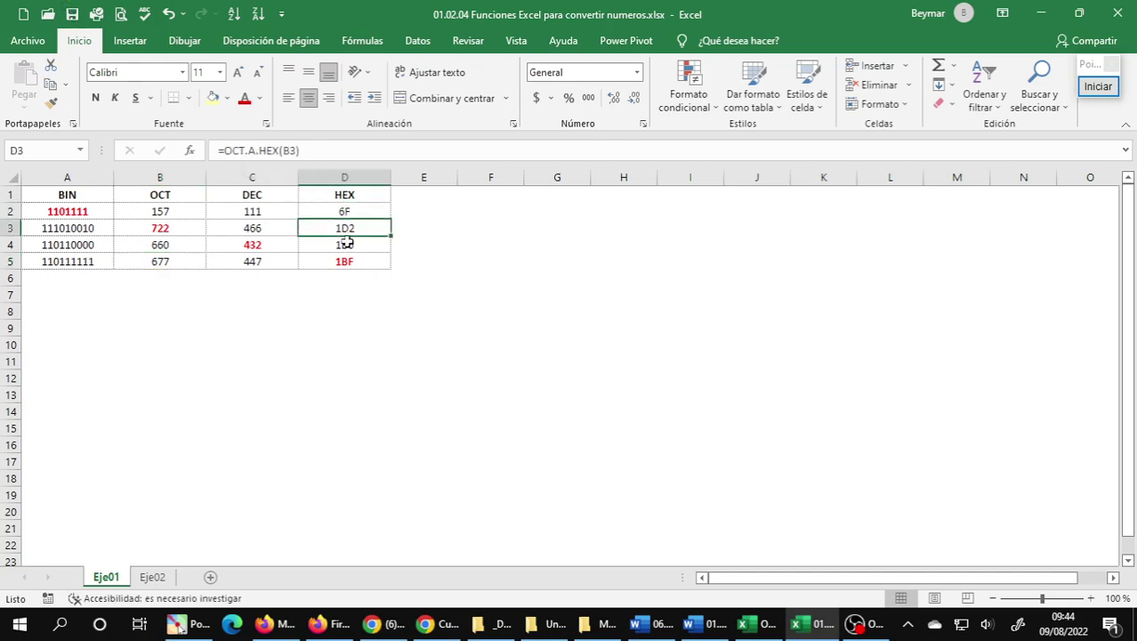
click(346, 244)
click(346, 211)
click(345, 227)
click(344, 245)
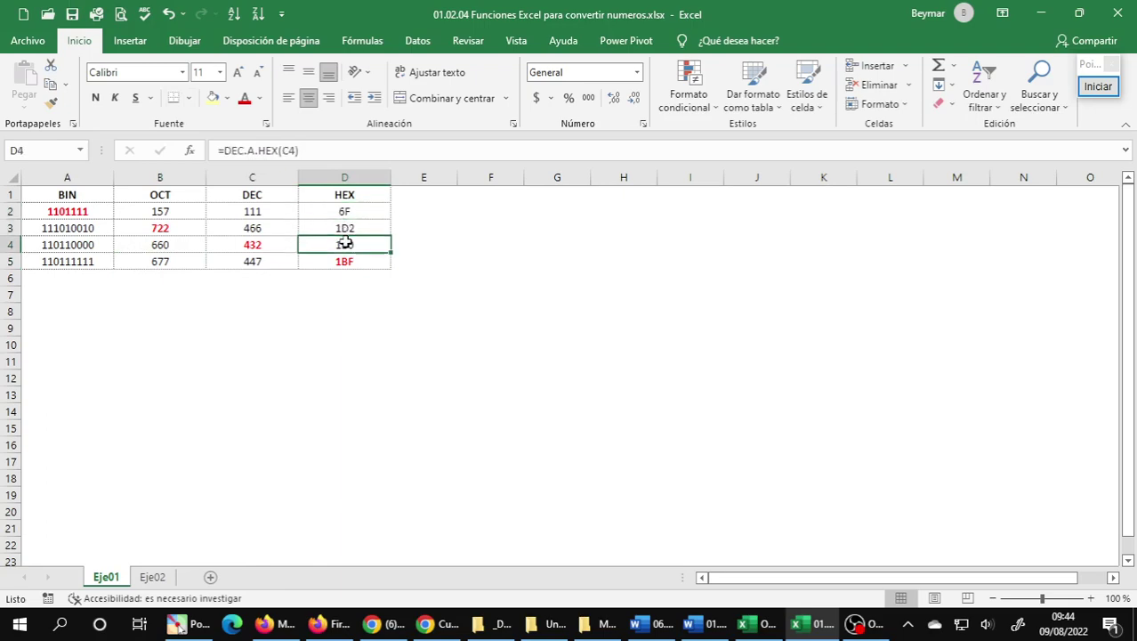
click(1118, 13)
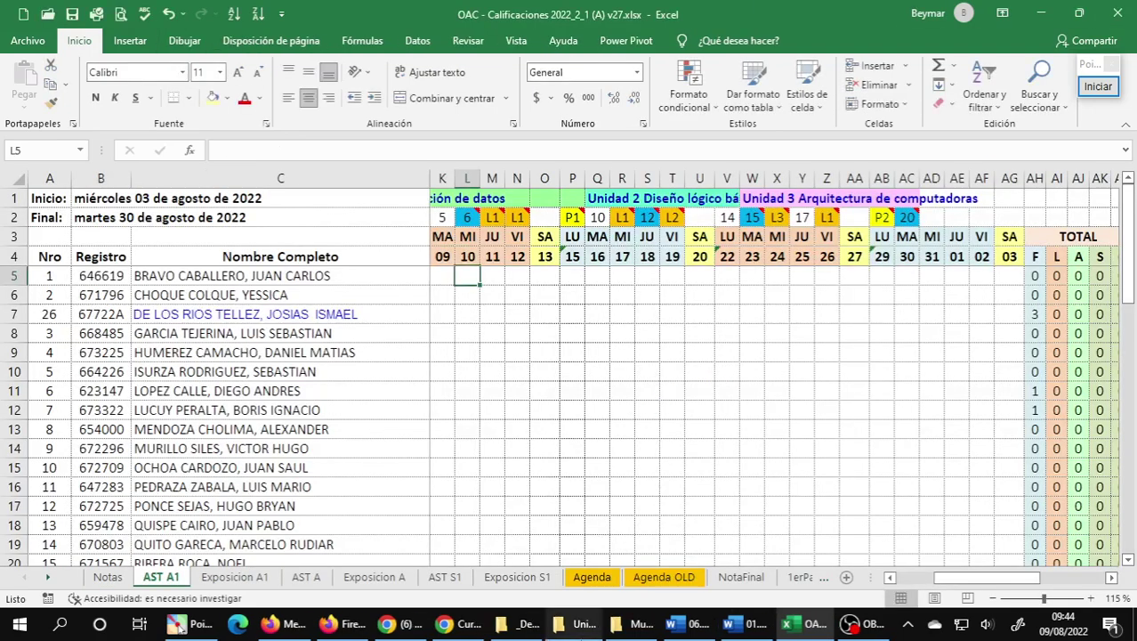
Send 01.02.04 Funciones Excel para convertir numeros.xlsx and 01.02.05.01 Operaciones aritmeticas de suma v01.xlsx to the WhatsApp group ORG.ARQ.COMPUTADORAS_A1.
click(583, 624)
click(436, 354)
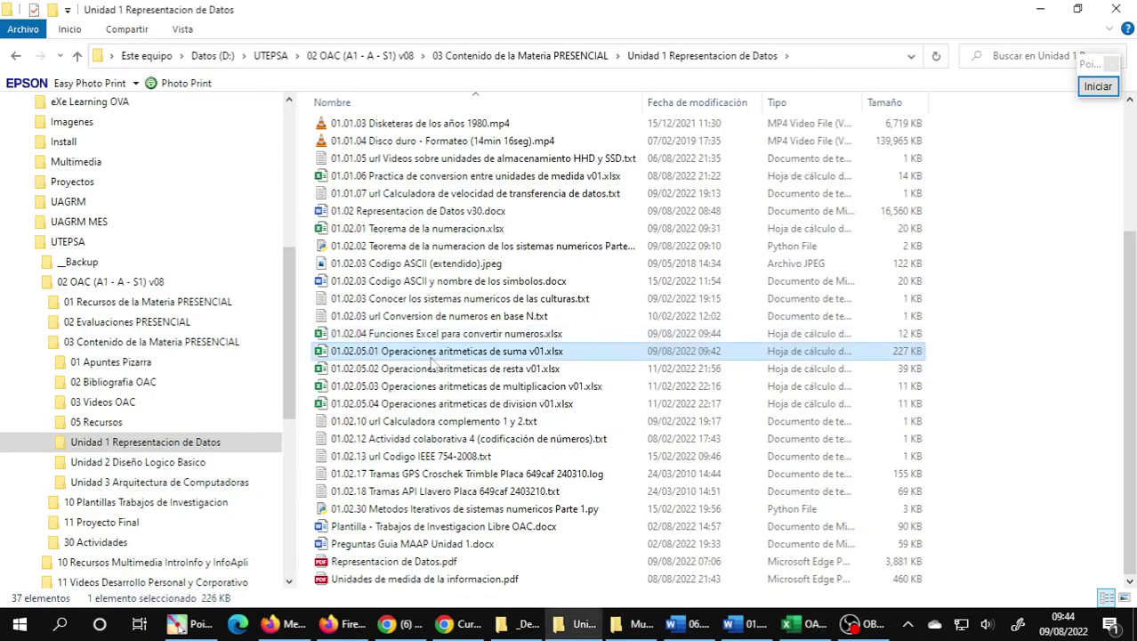
key(alt+Tab)
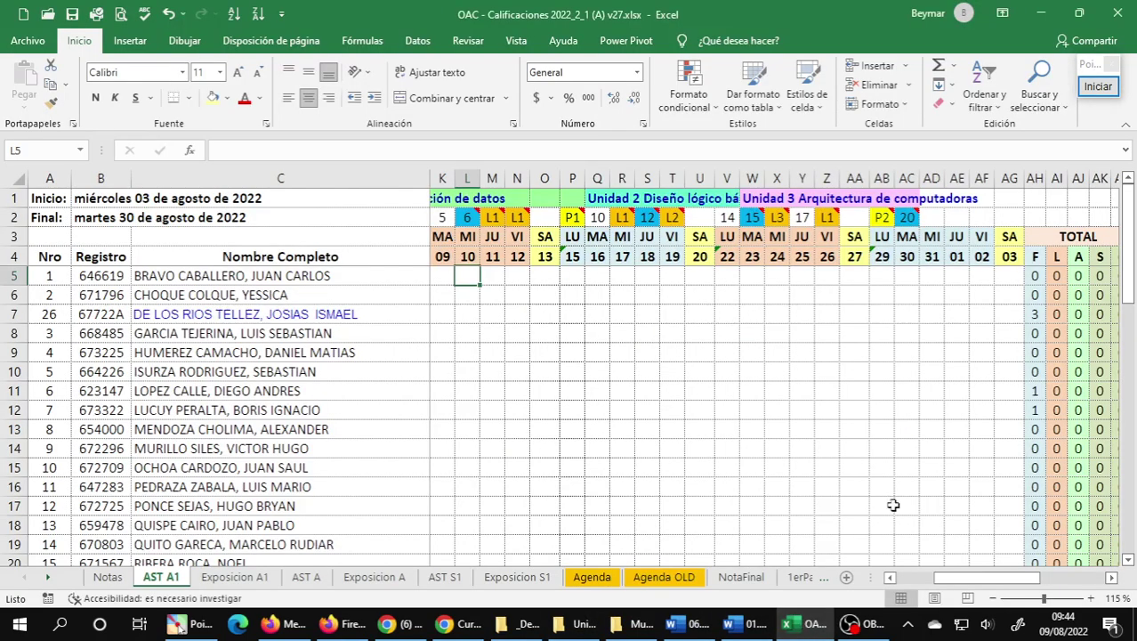
click(583, 625)
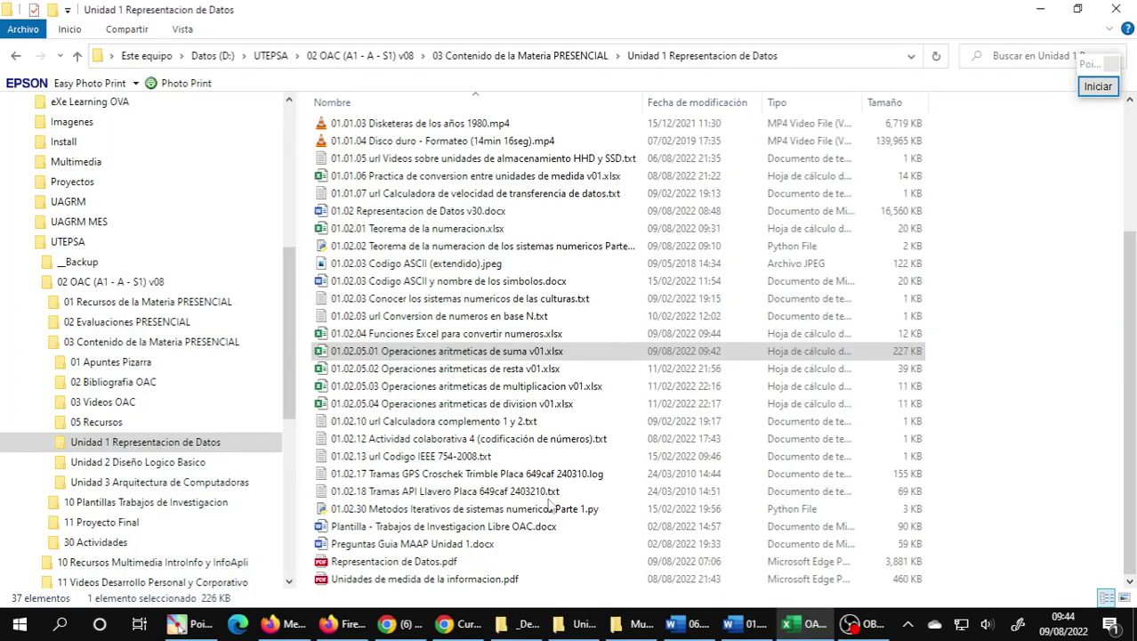
ctrl+click(447, 336)
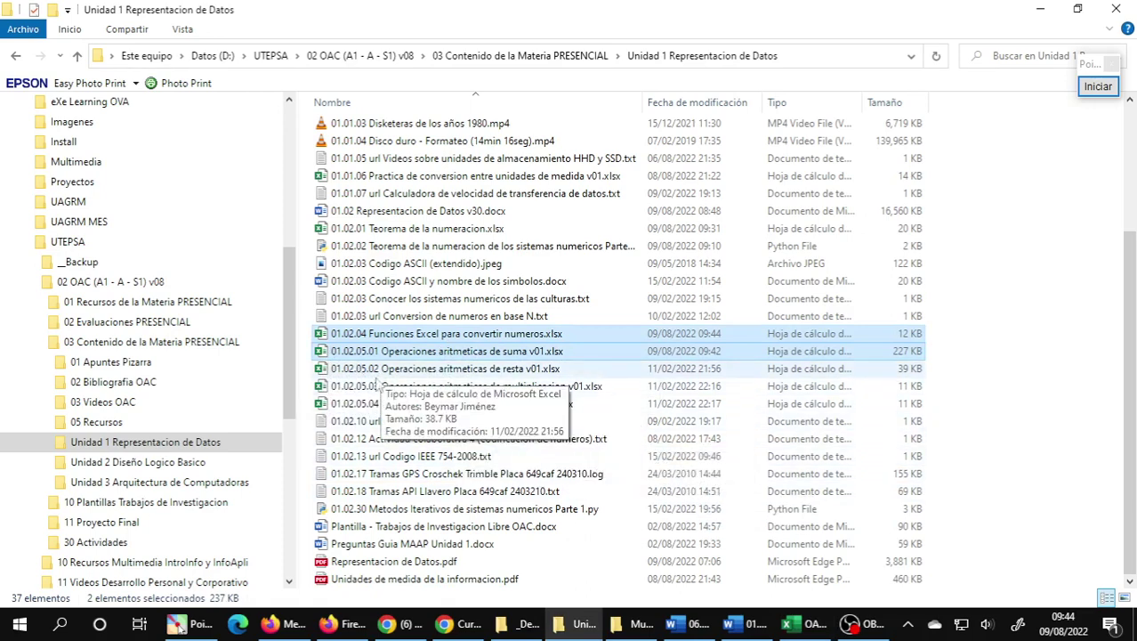
drag(326, 356, 497, 364)
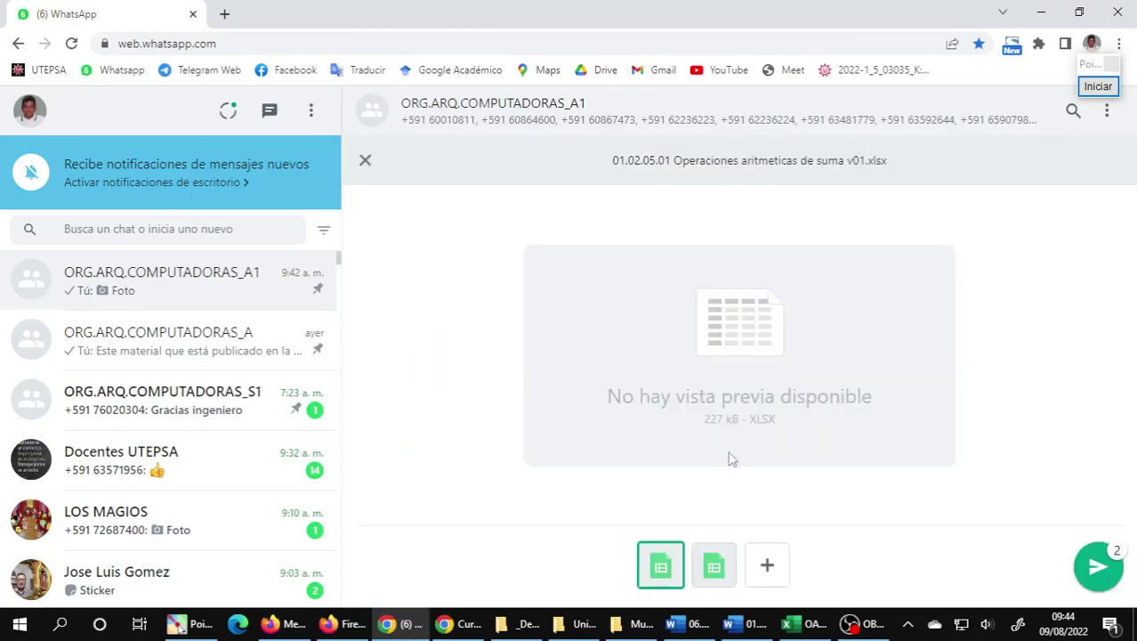
click(1097, 569)
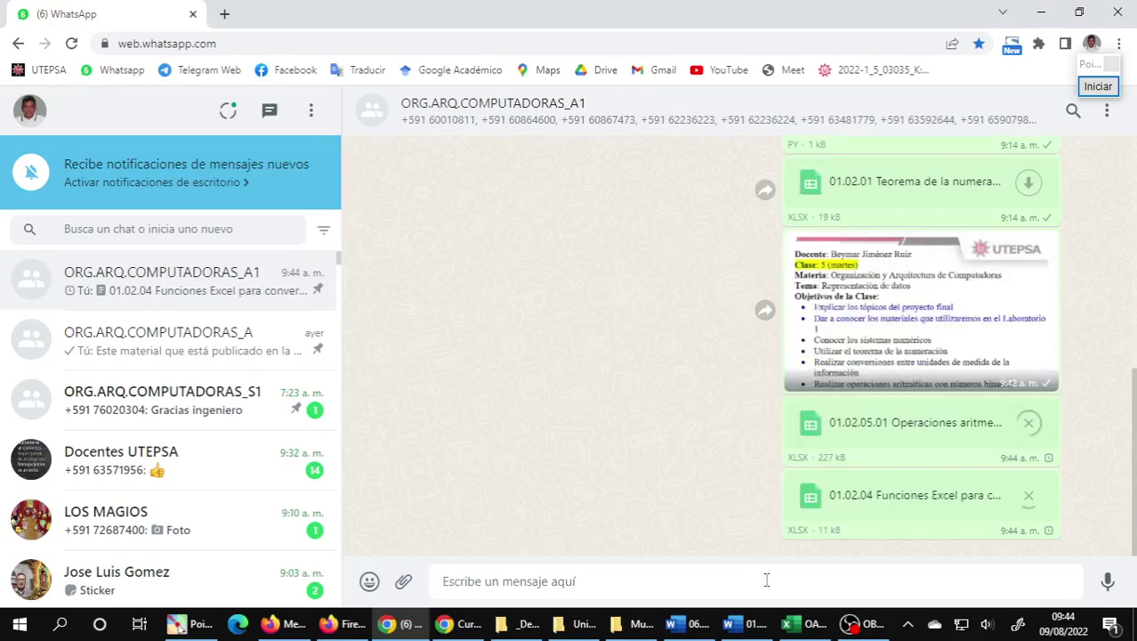
From the Unidad 1 Representacion de Datos folder, open 01.02.30 Metodos Iterativos de sistemas numericos Parte 1.py for editing in IDLE.
click(578, 623)
click(523, 623)
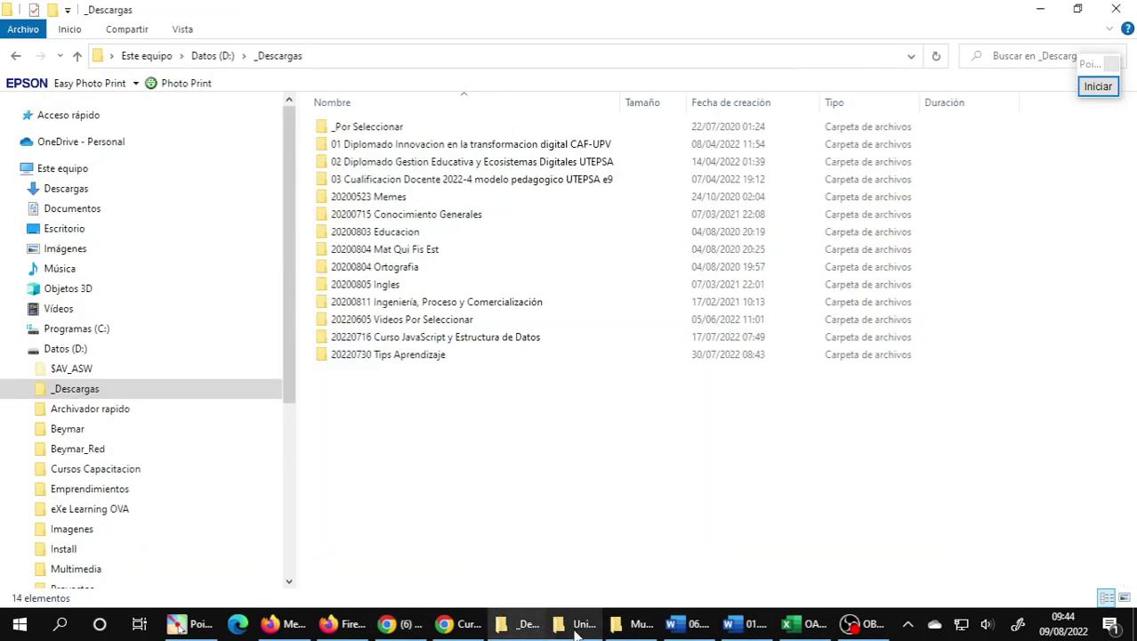
click(573, 623)
click(418, 543)
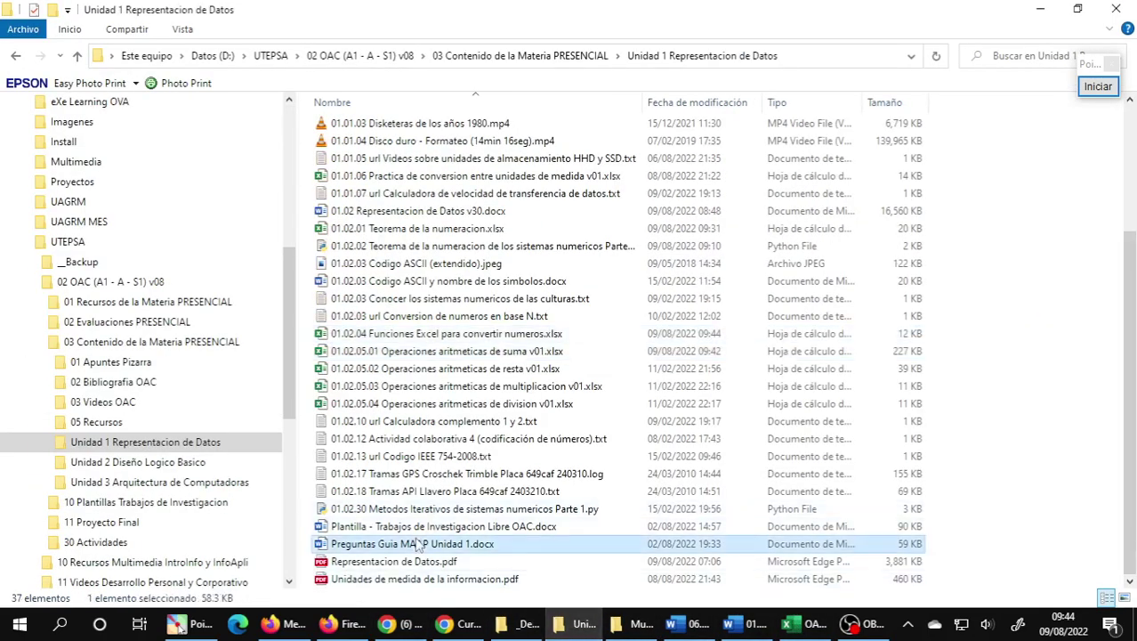
click(465, 509)
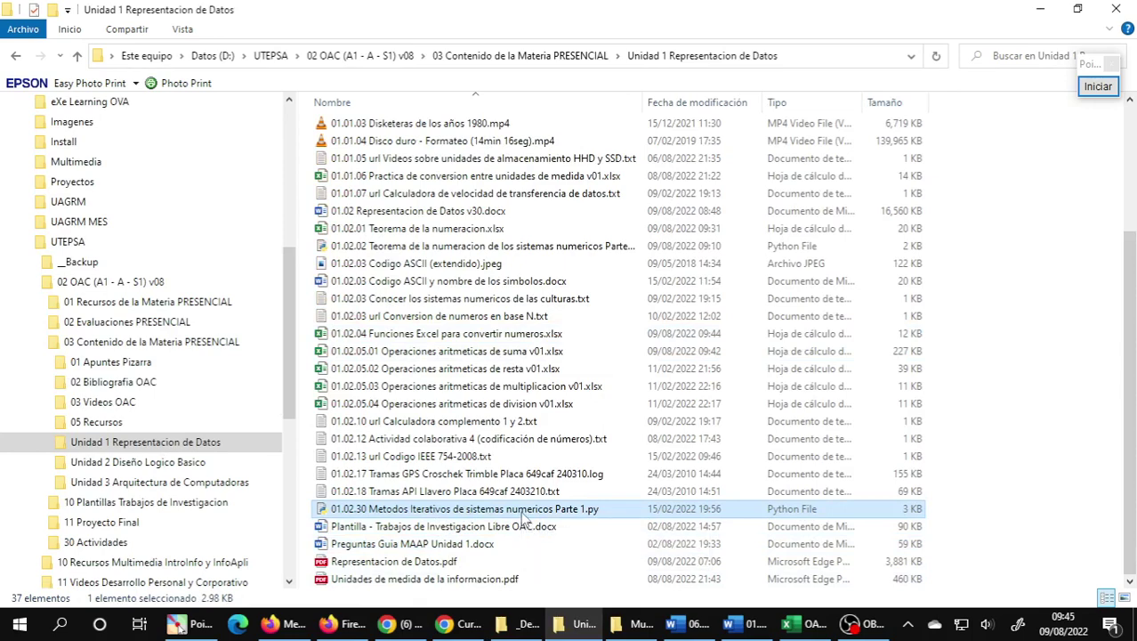
right_click(523, 515)
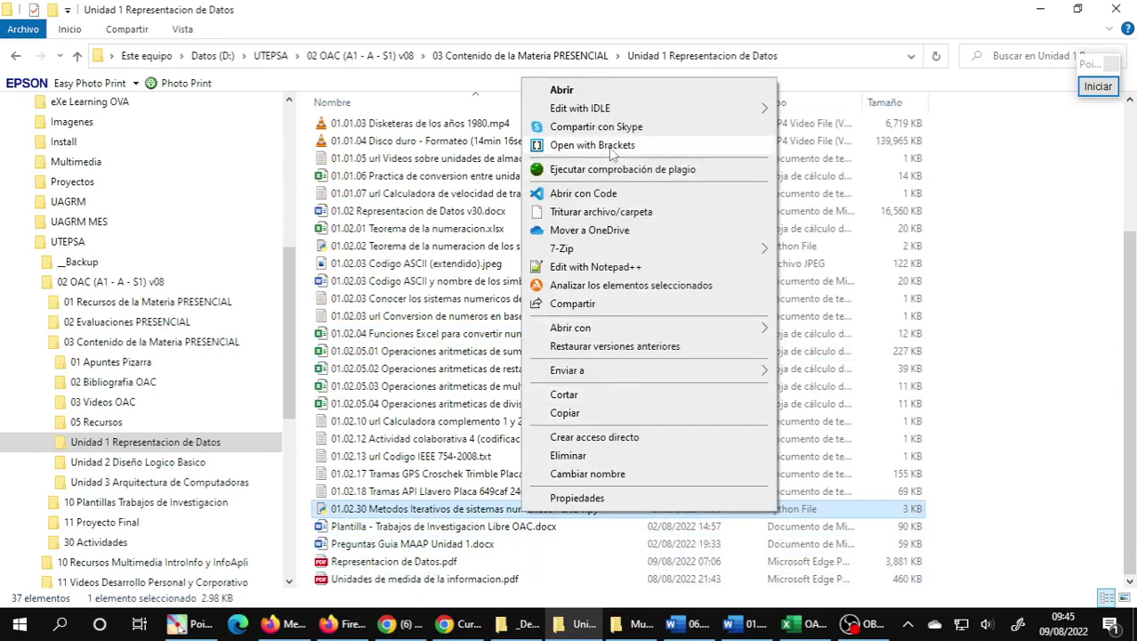
mouse_move(645, 109)
click(836, 111)
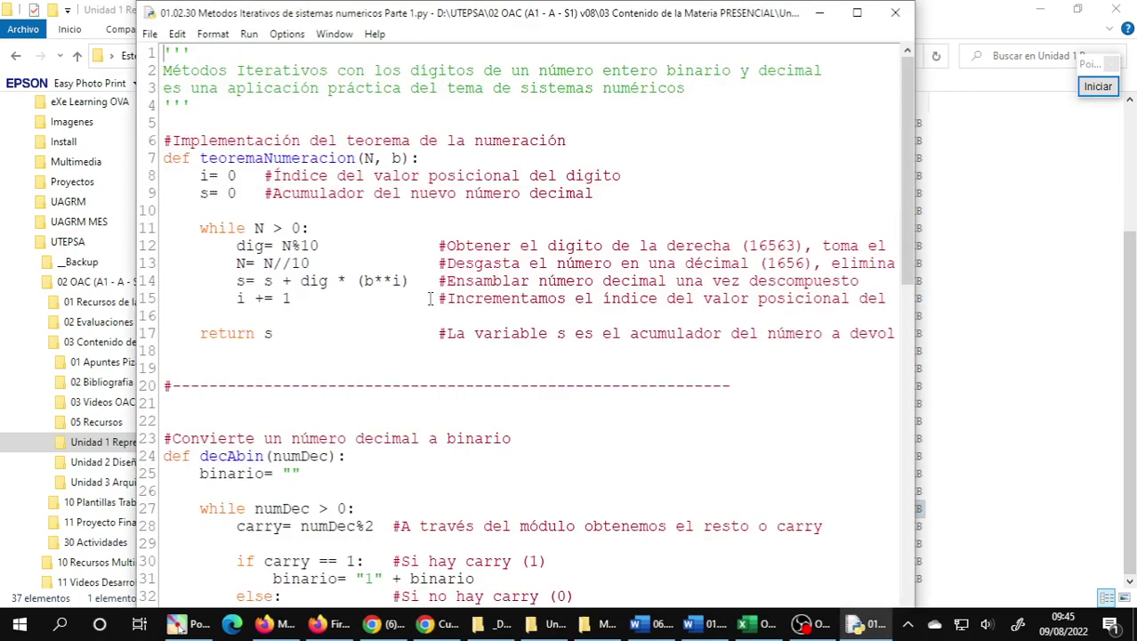
Review the teoremaNumeracion, decAbin, binAdec and main functions in the Python script, and close it.
scroll(416, 310, down, 1)
scroll(416, 311, down, 3)
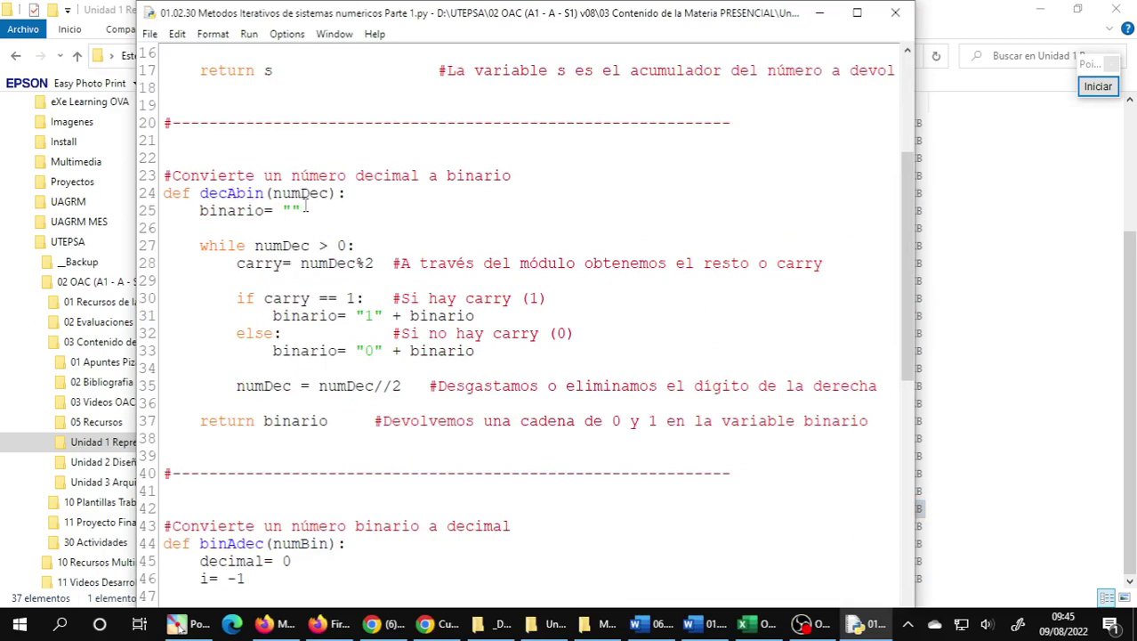
scroll(308, 206, down, 6)
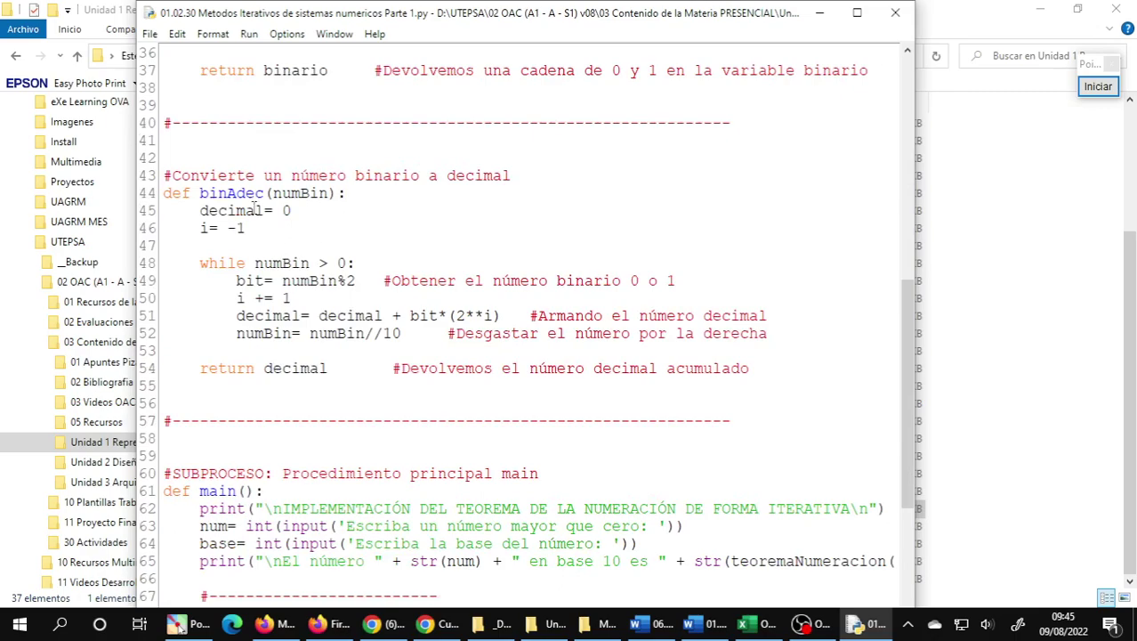
scroll(302, 249, down, 6)
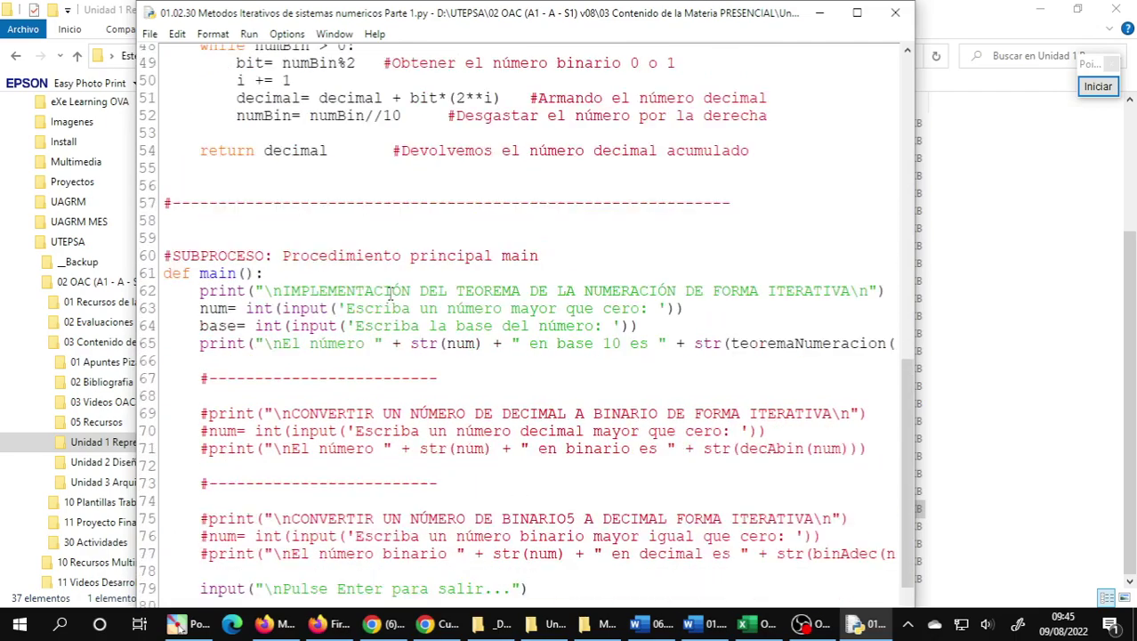
scroll(384, 281, up, 17)
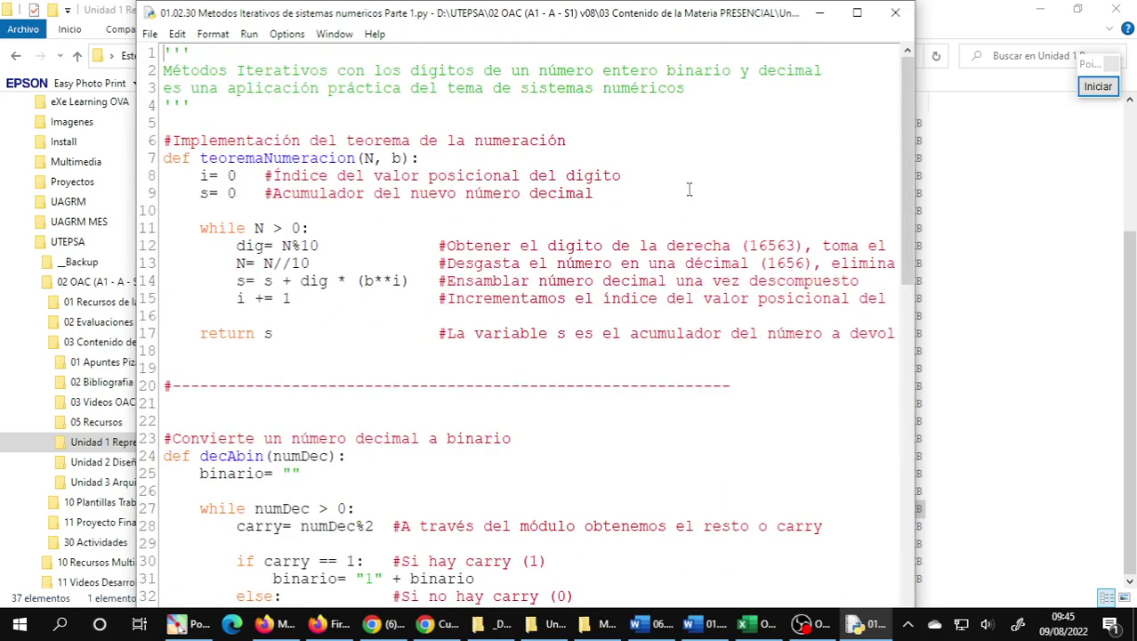
click(896, 12)
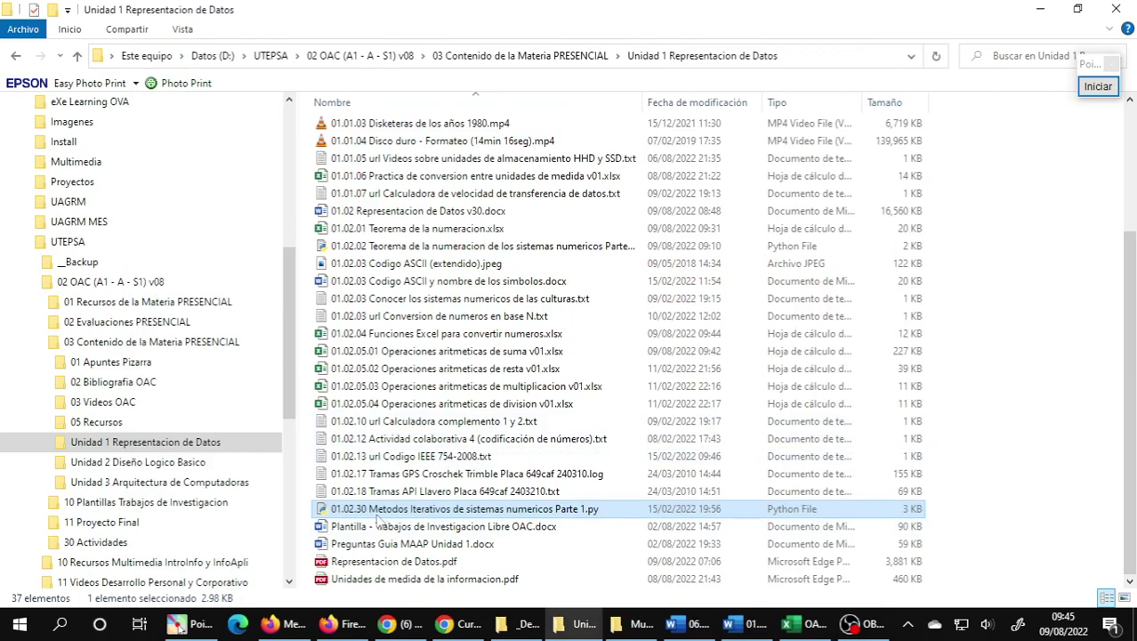
Rename the Python script as 01.02.04.01 Metodos Iterativos de sistemas numericos Parte 1.py.
key(F2)
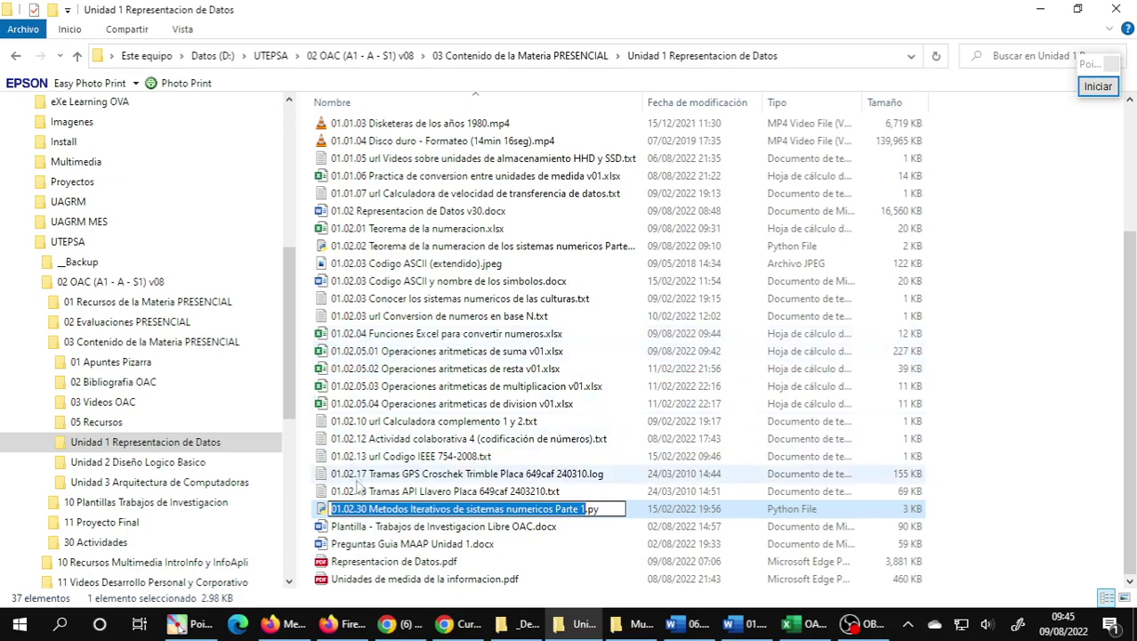
click(356, 509)
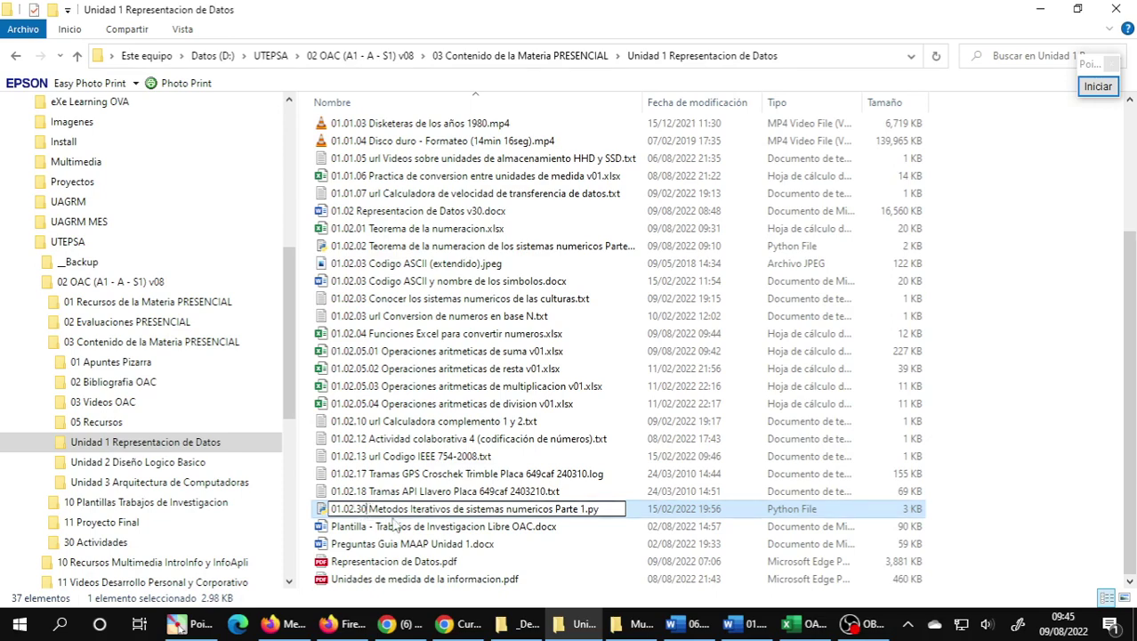
key(BackSpace)
key(BackSpace)
text(04.01)
key(Return)
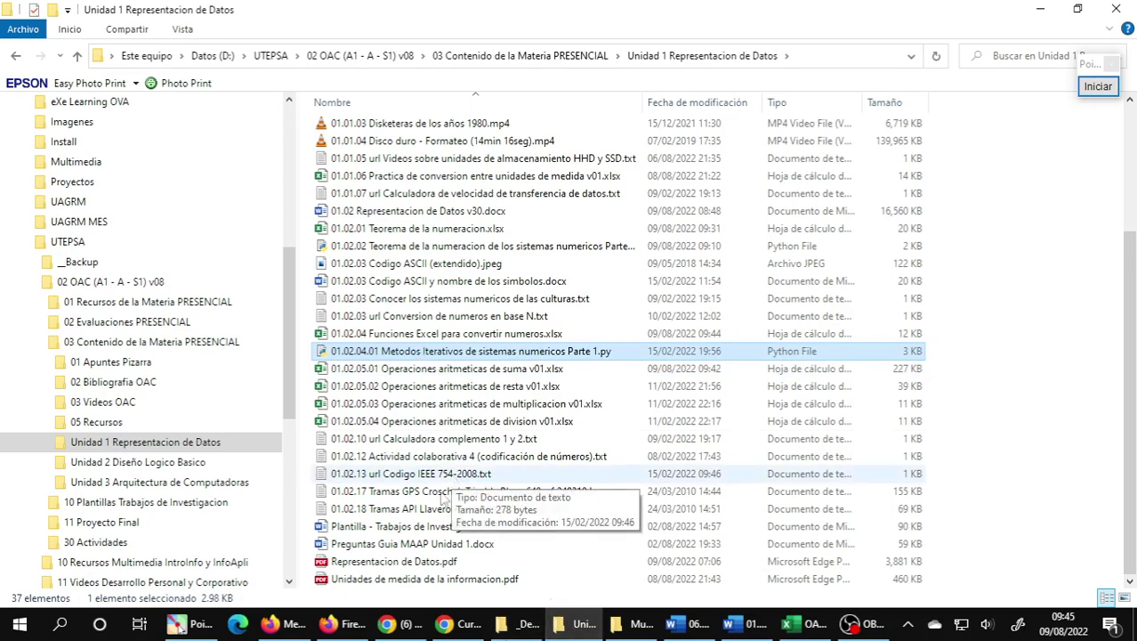
Switch to the virtual campus course in Chrome and examine its class resources and Actividad 1.1 to 1.4 entries.
click(287, 622)
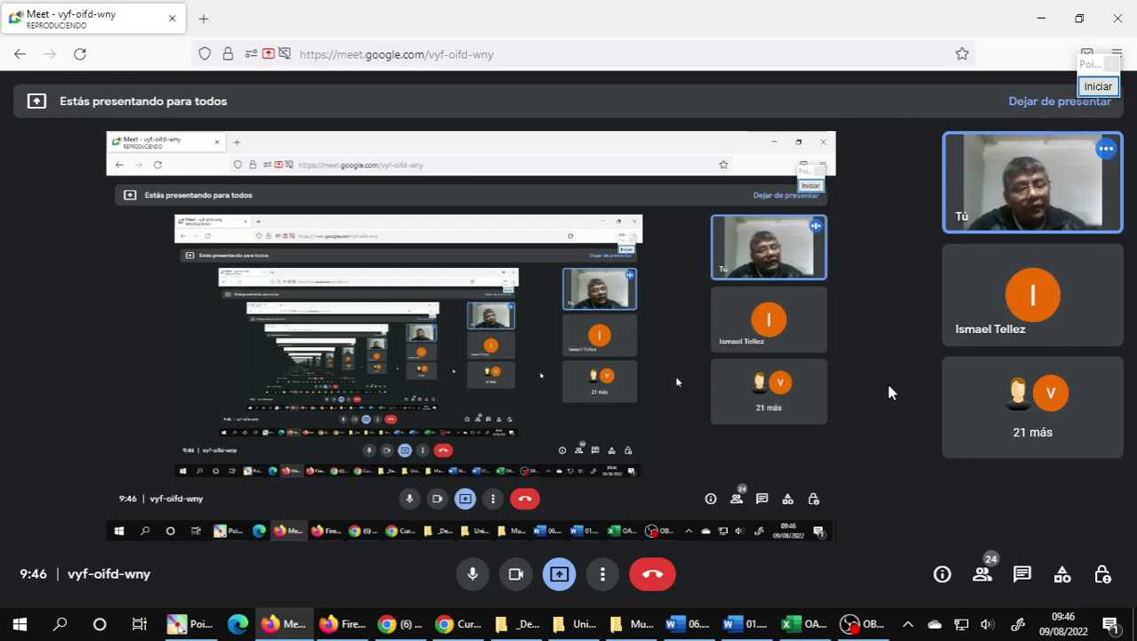
click(343, 623)
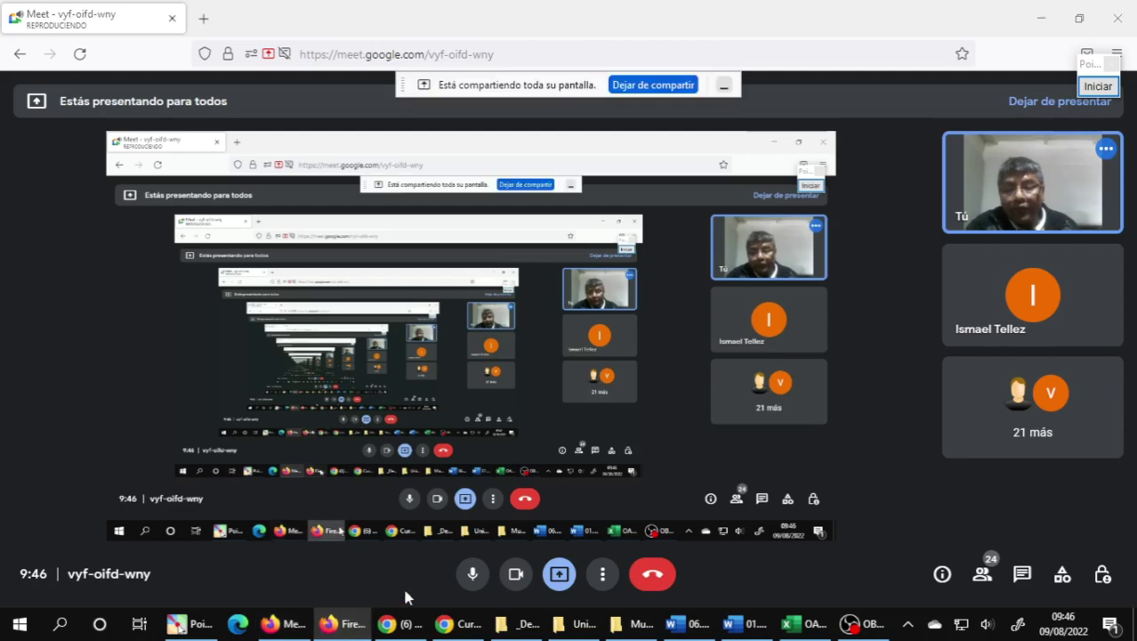
click(458, 624)
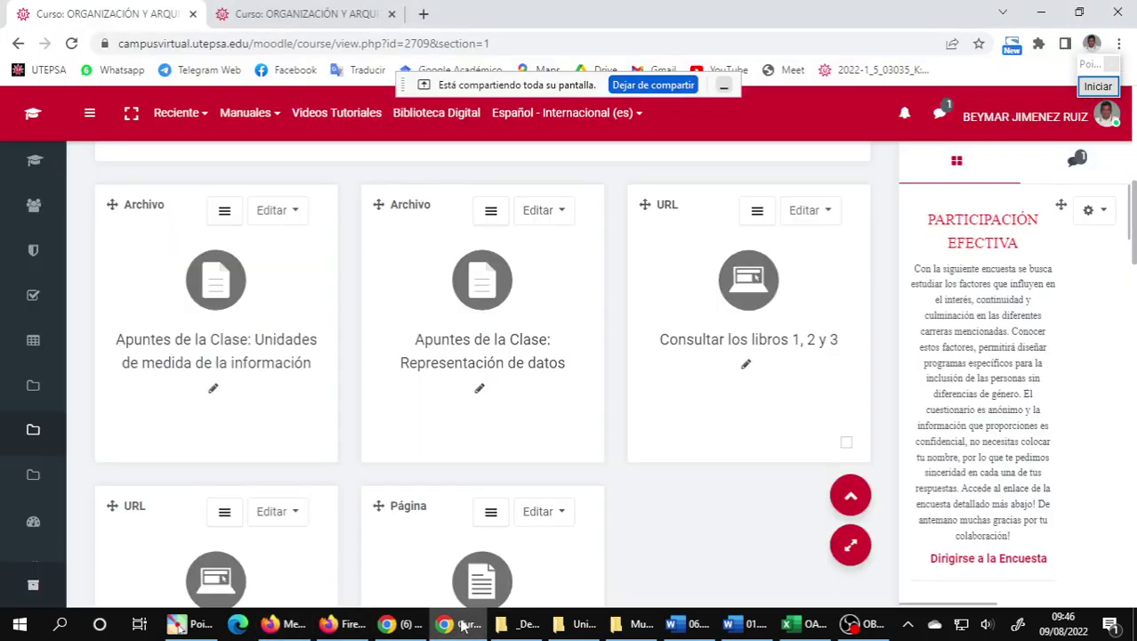
scroll(676, 438, down, 2)
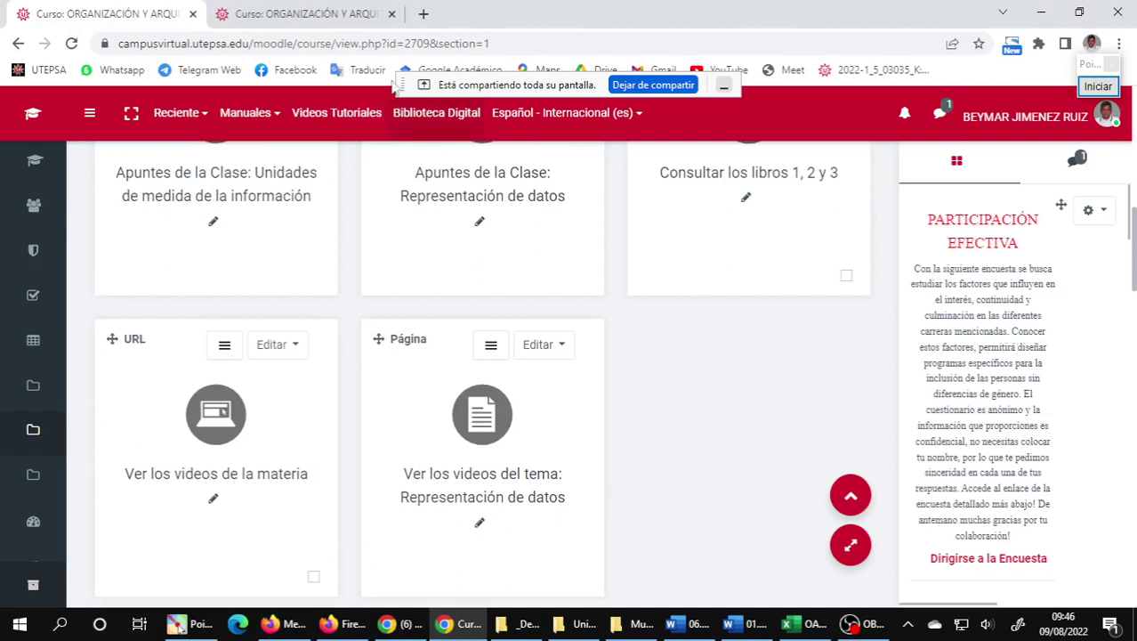
click(326, 16)
scroll(752, 418, down, 4)
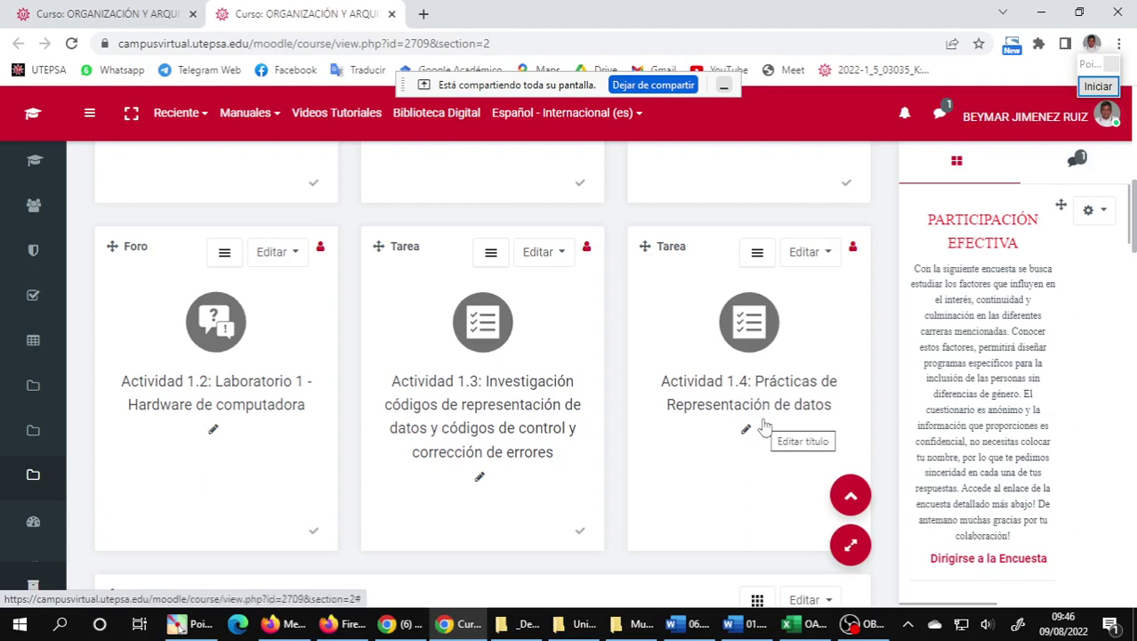
scroll(762, 418, up, 2)
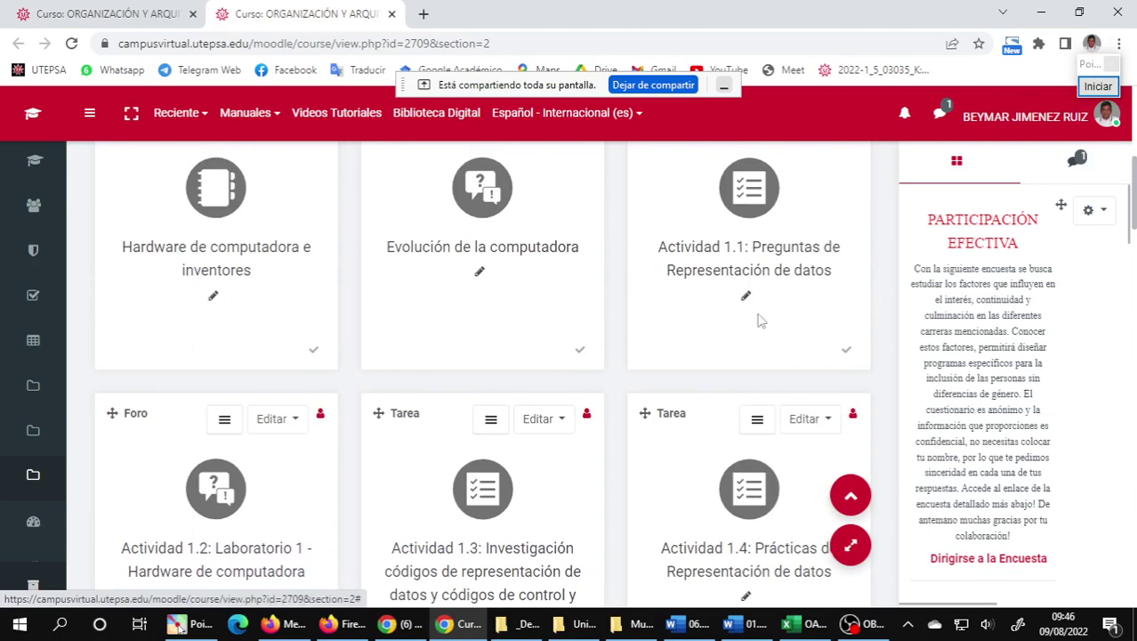